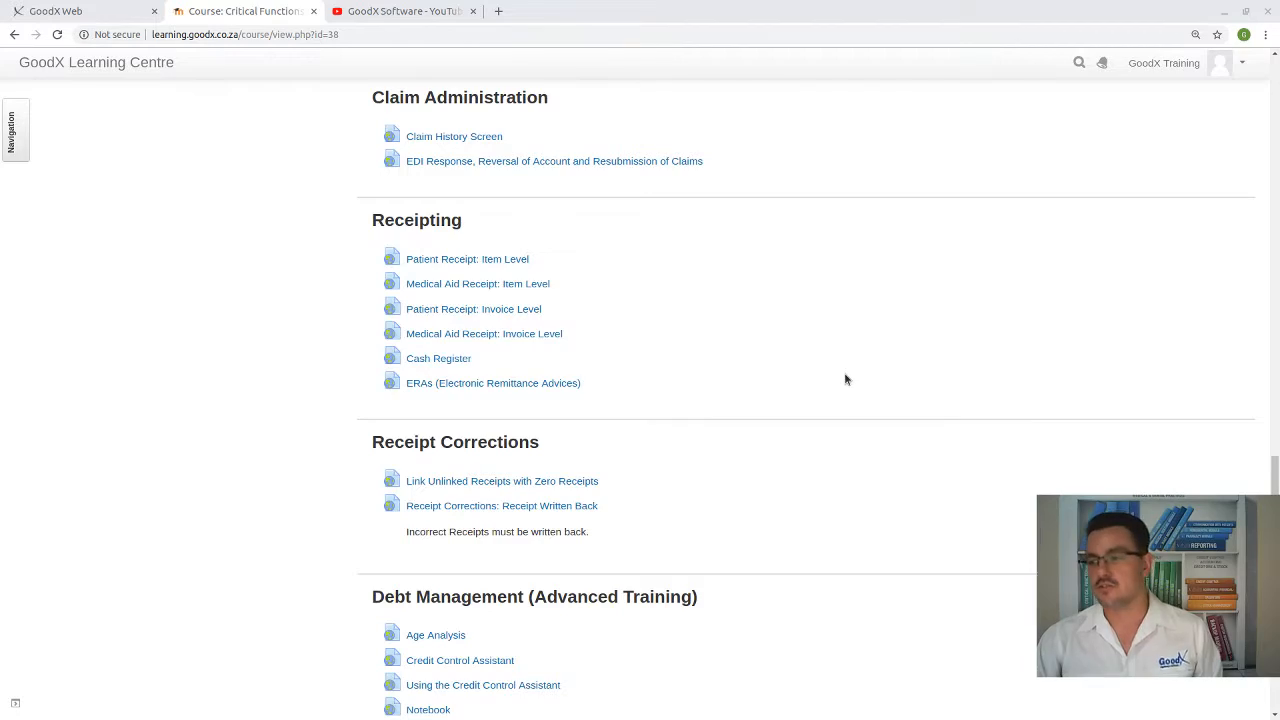
Scroll the course page through Debt Management down to the Reports section's Age Analysis and Debtor Drilldown Report
scroll(845, 379, "up", 15)
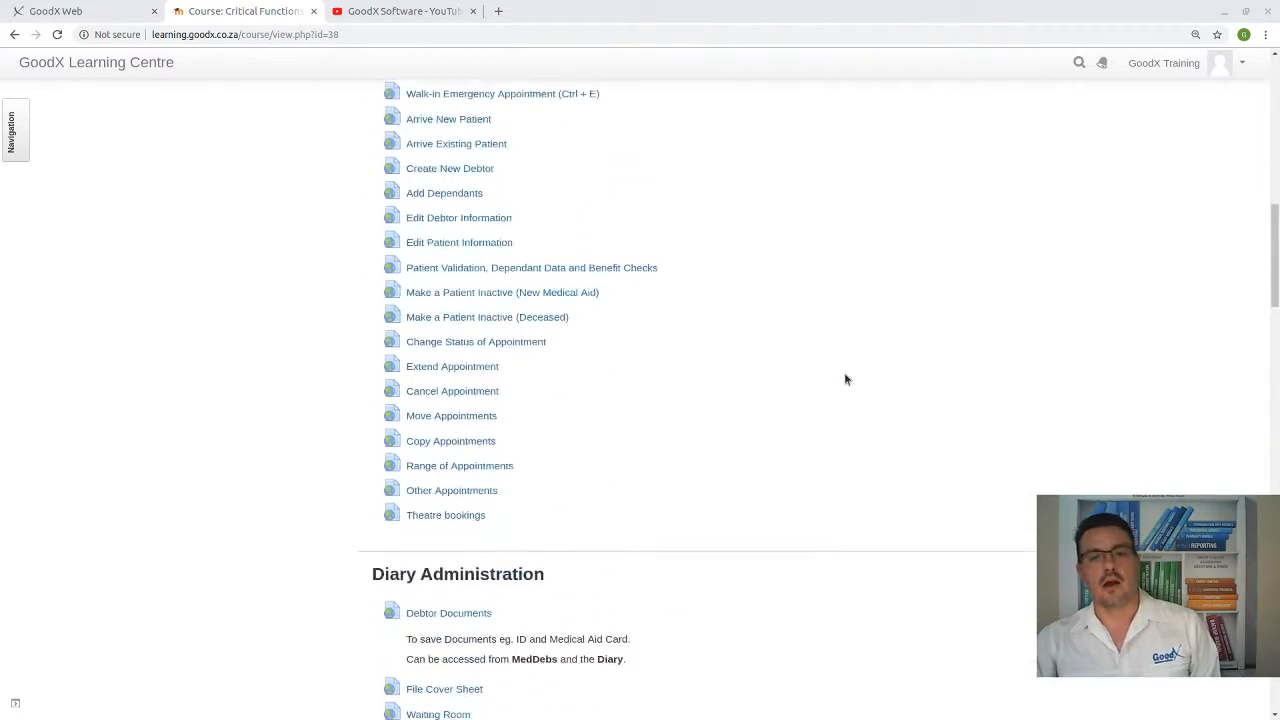
scroll(845, 379, "up", 10)
scroll(850, 490, "down", 1)
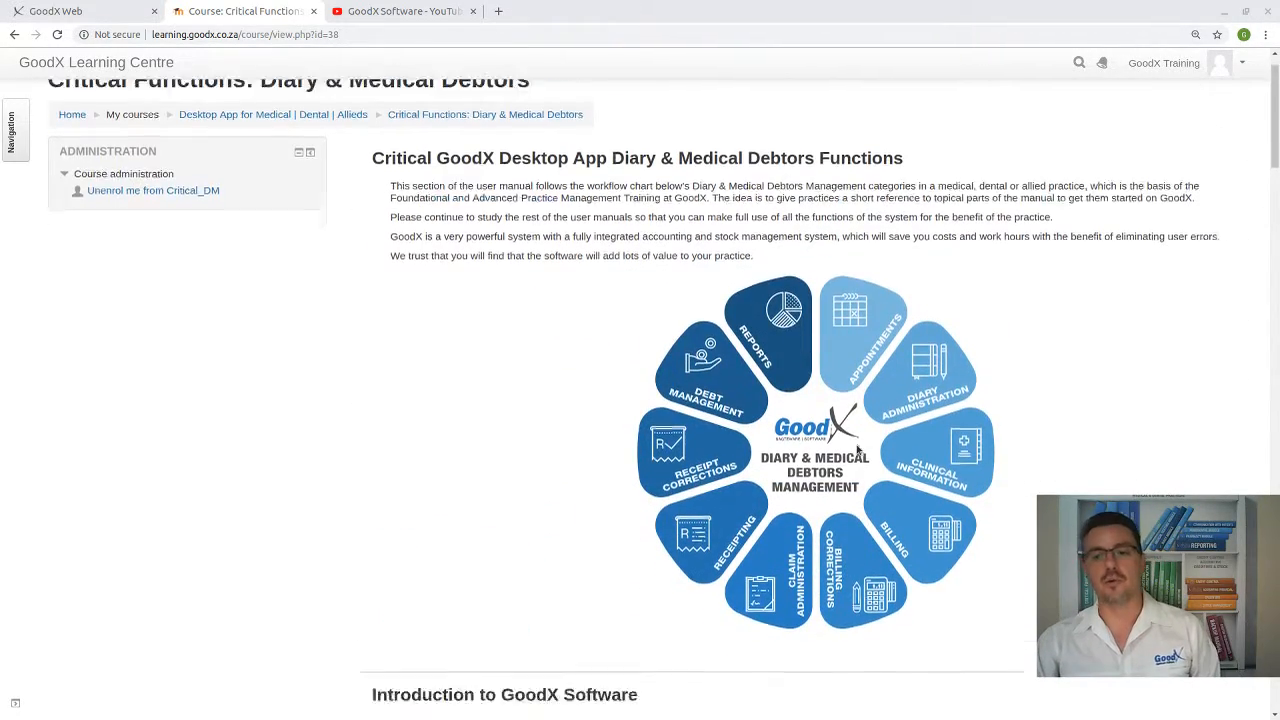
scroll(857, 452, "down", 1)
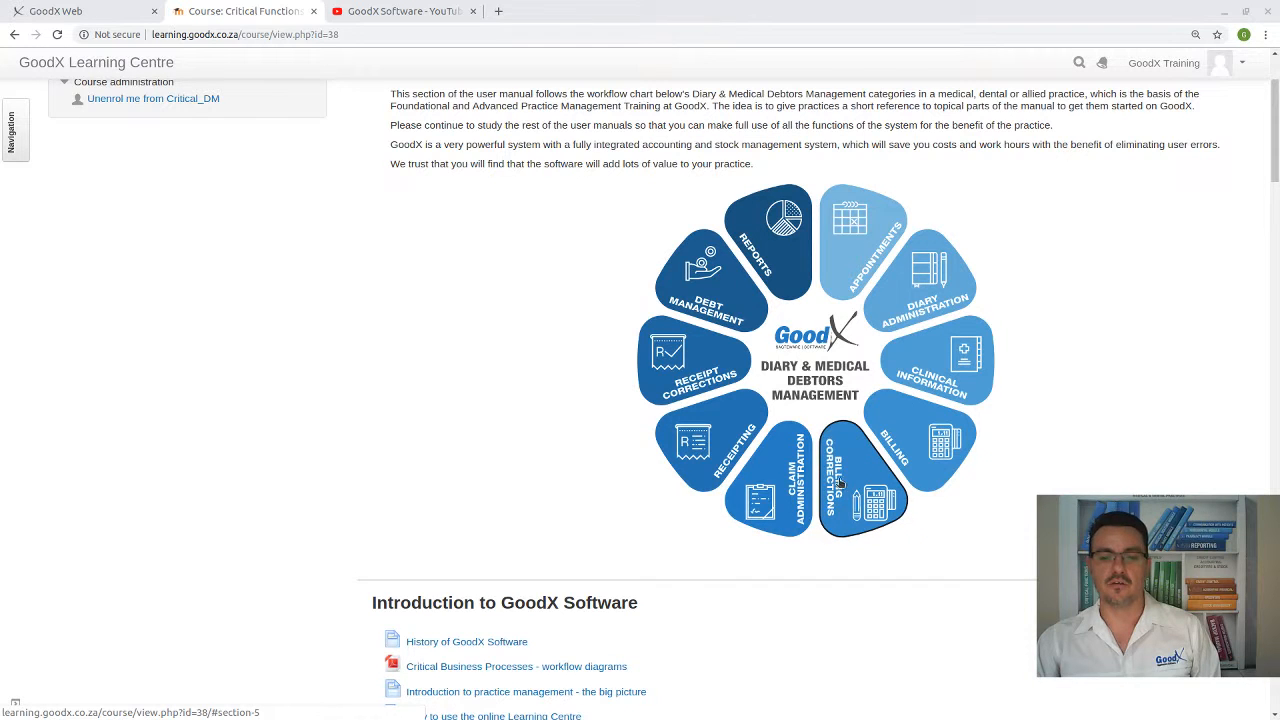
scroll(783, 506, "down", 1)
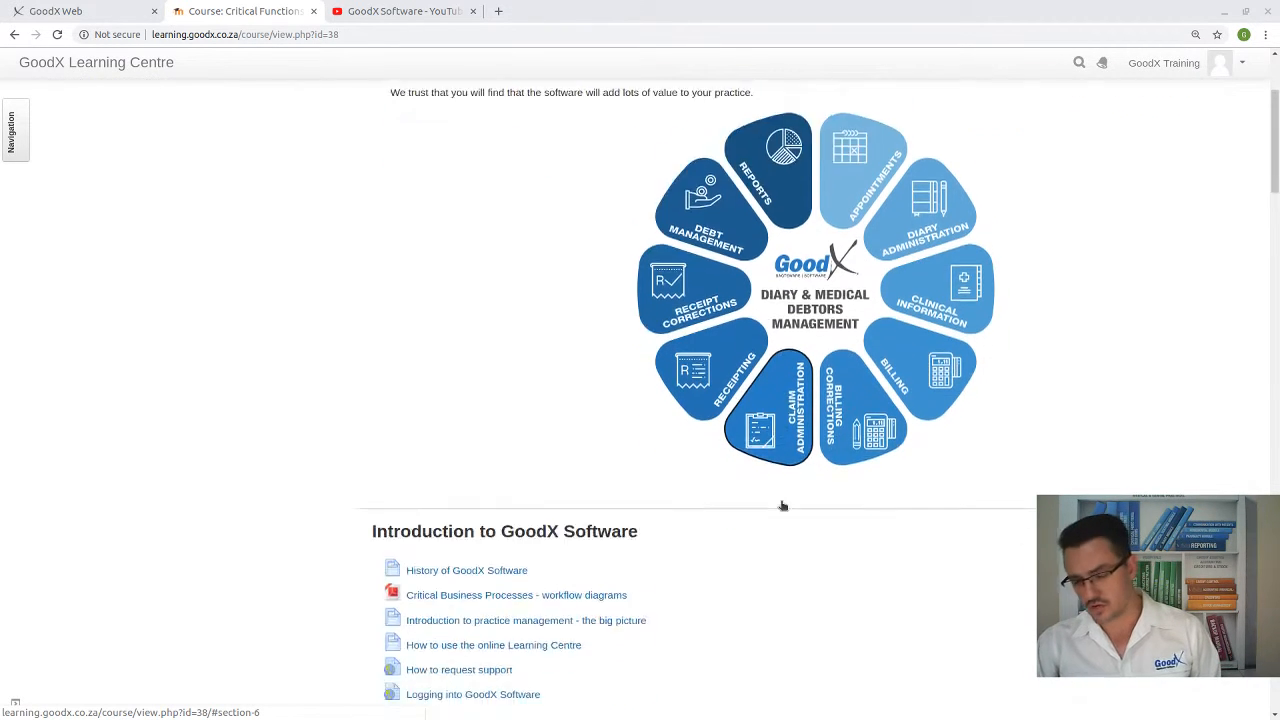
scroll(780, 505, "down", 4)
scroll(778, 504, "down", 3)
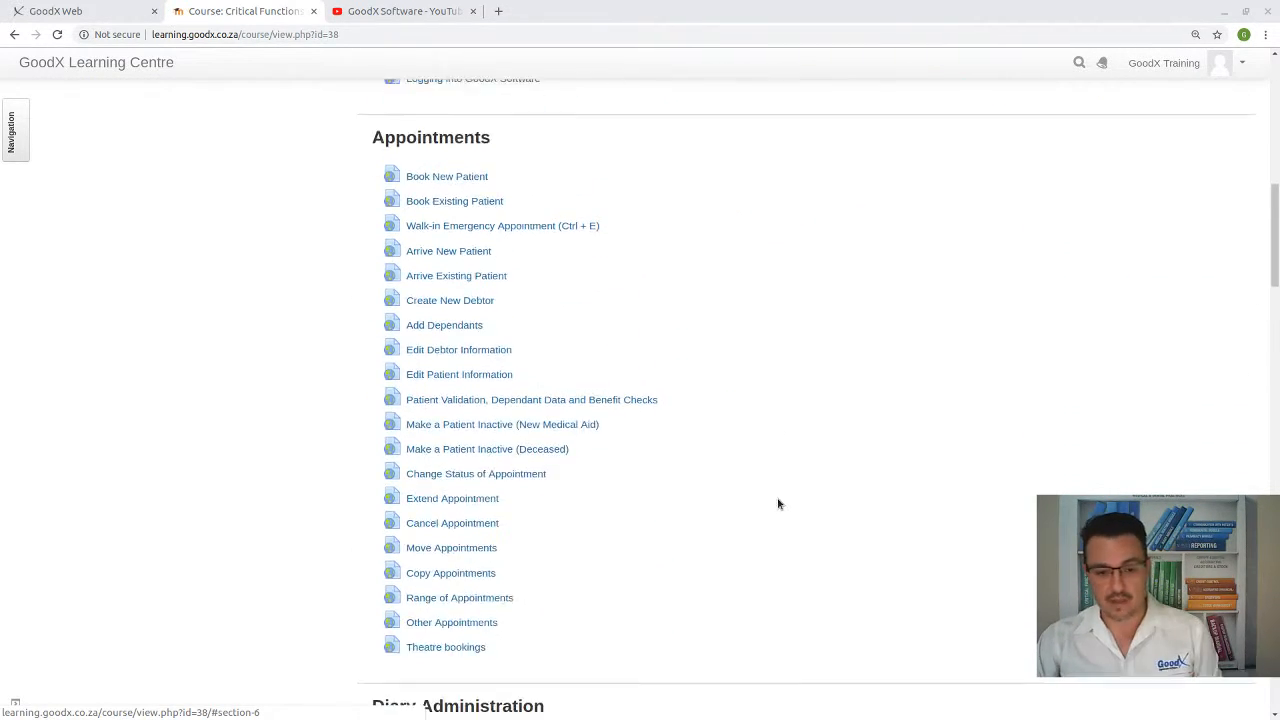
scroll(663, 494, "down", 12)
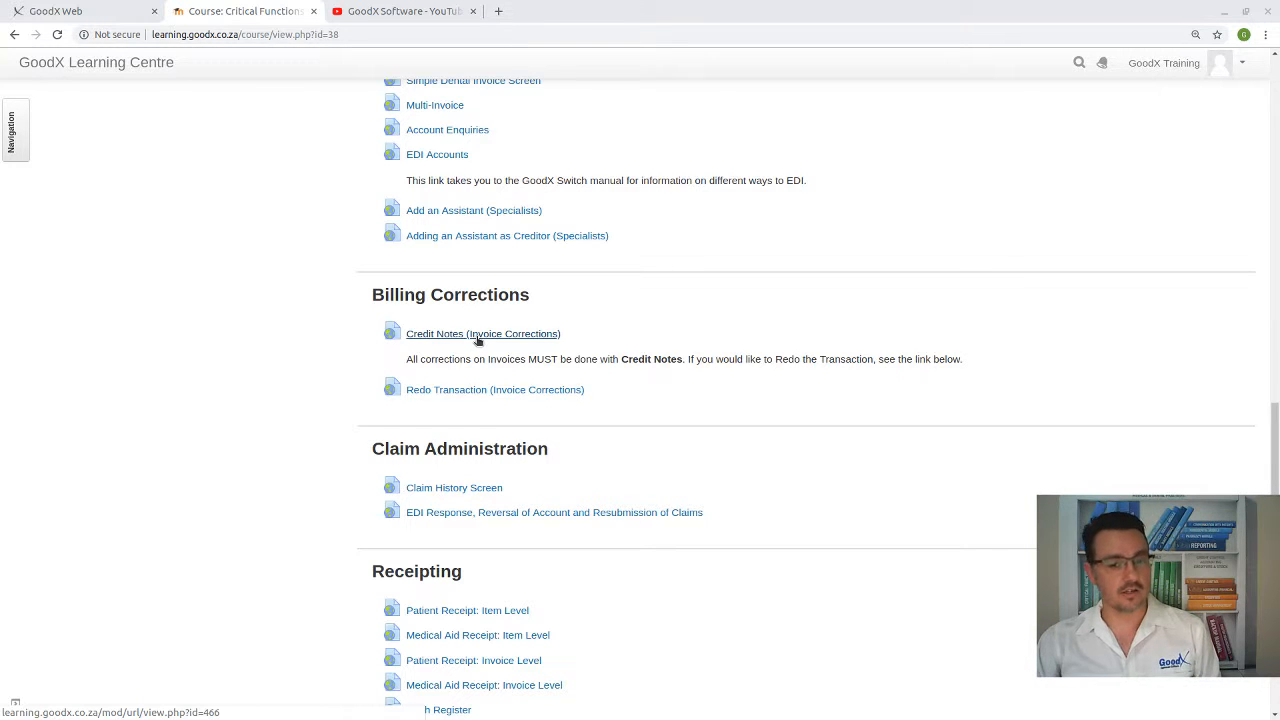
scroll(477, 400, "down", 1)
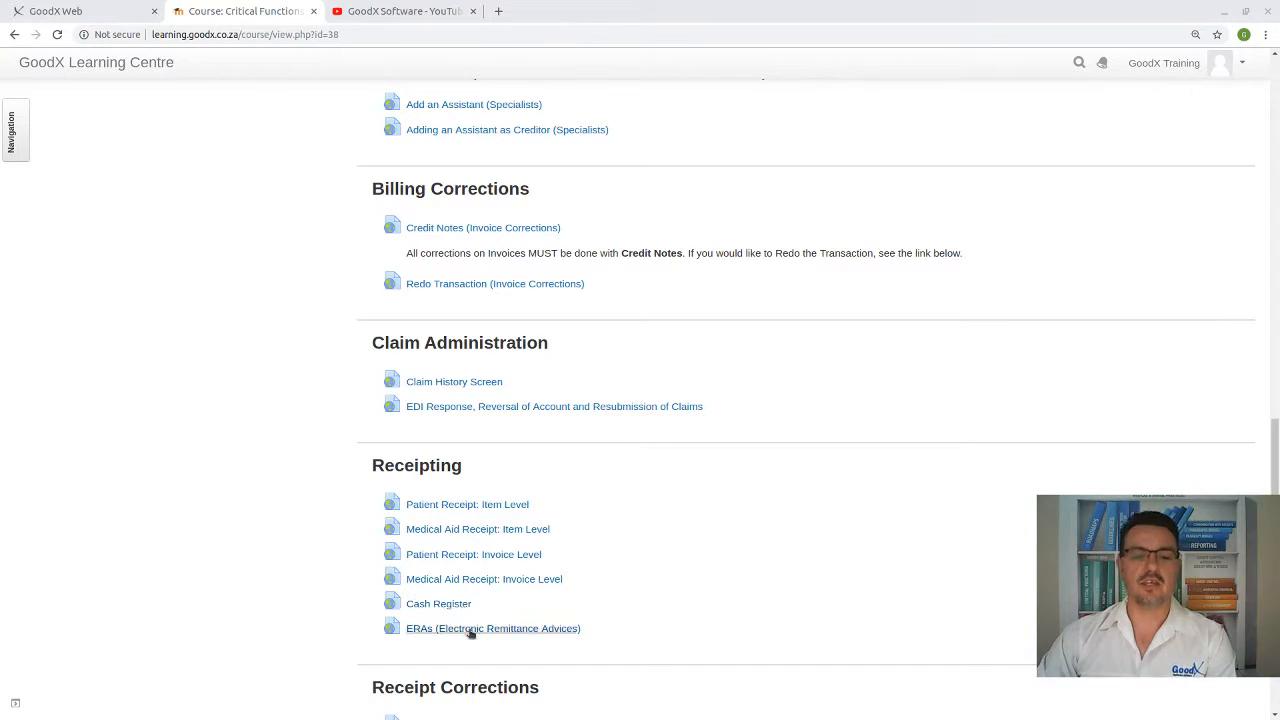
scroll(468, 630, "down", 3)
scroll(489, 455, "down", 2)
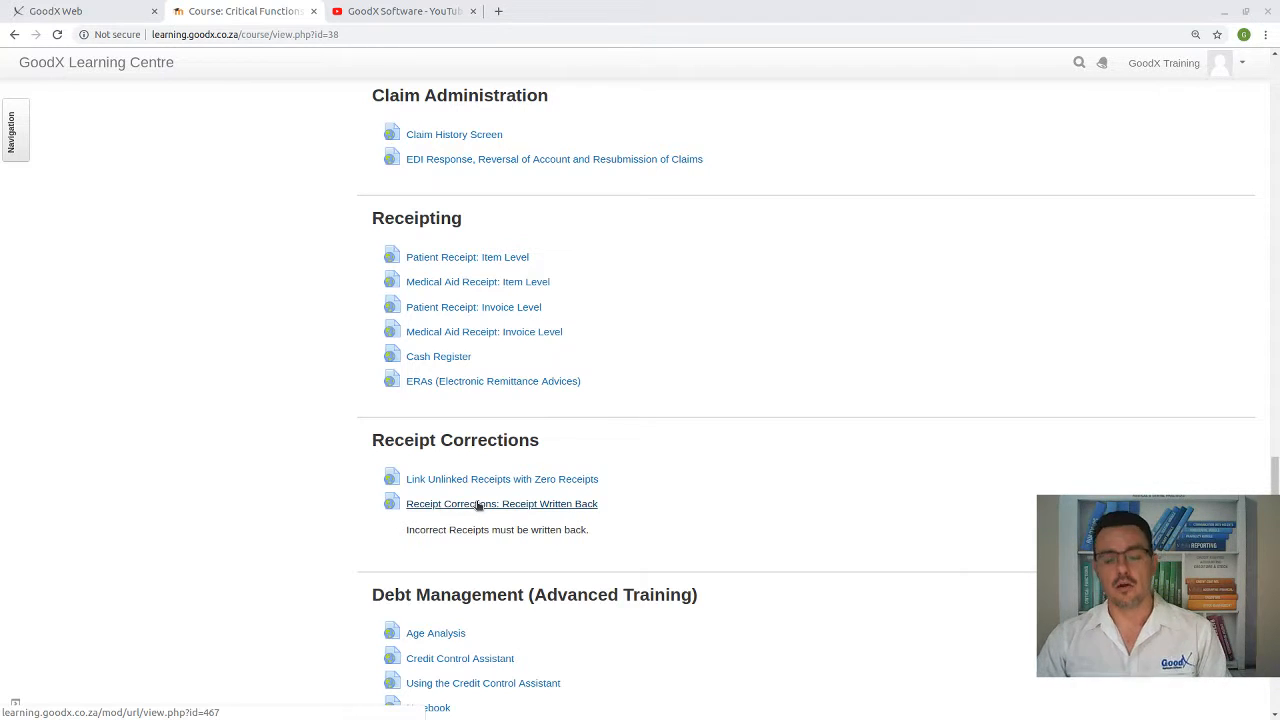
scroll(510, 455, "down", 3)
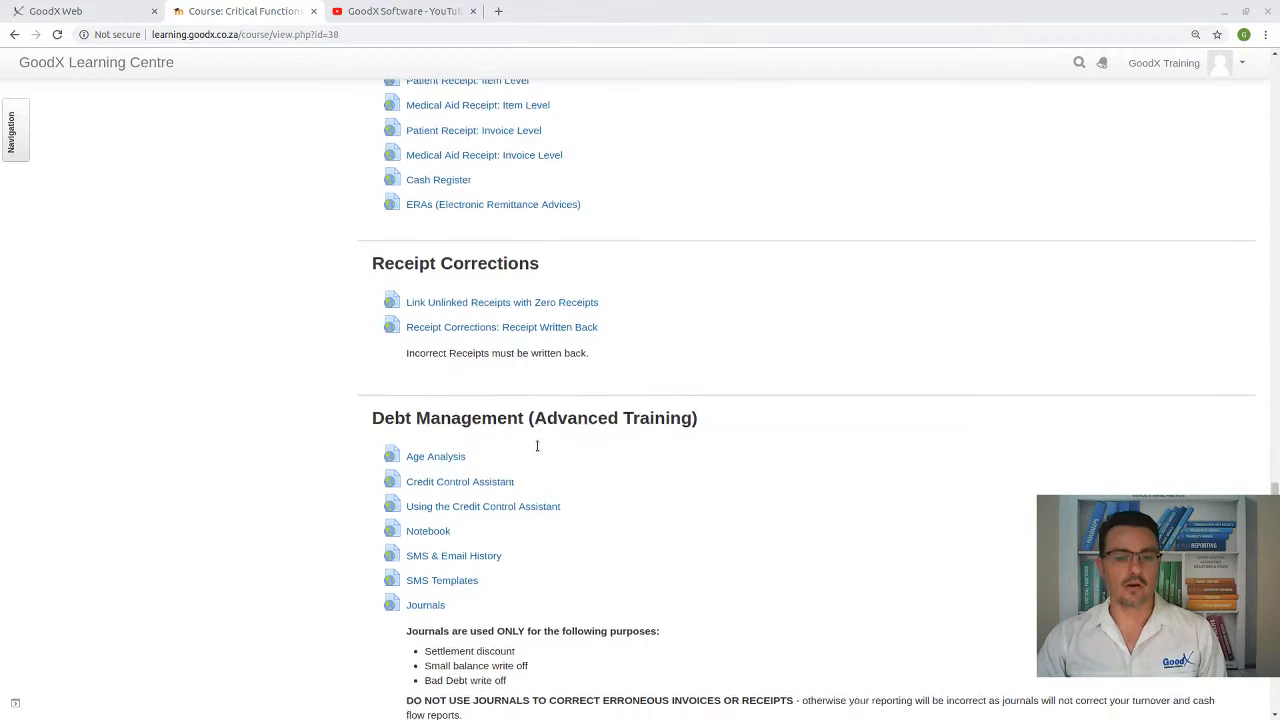
scroll(537, 446, "up", 4)
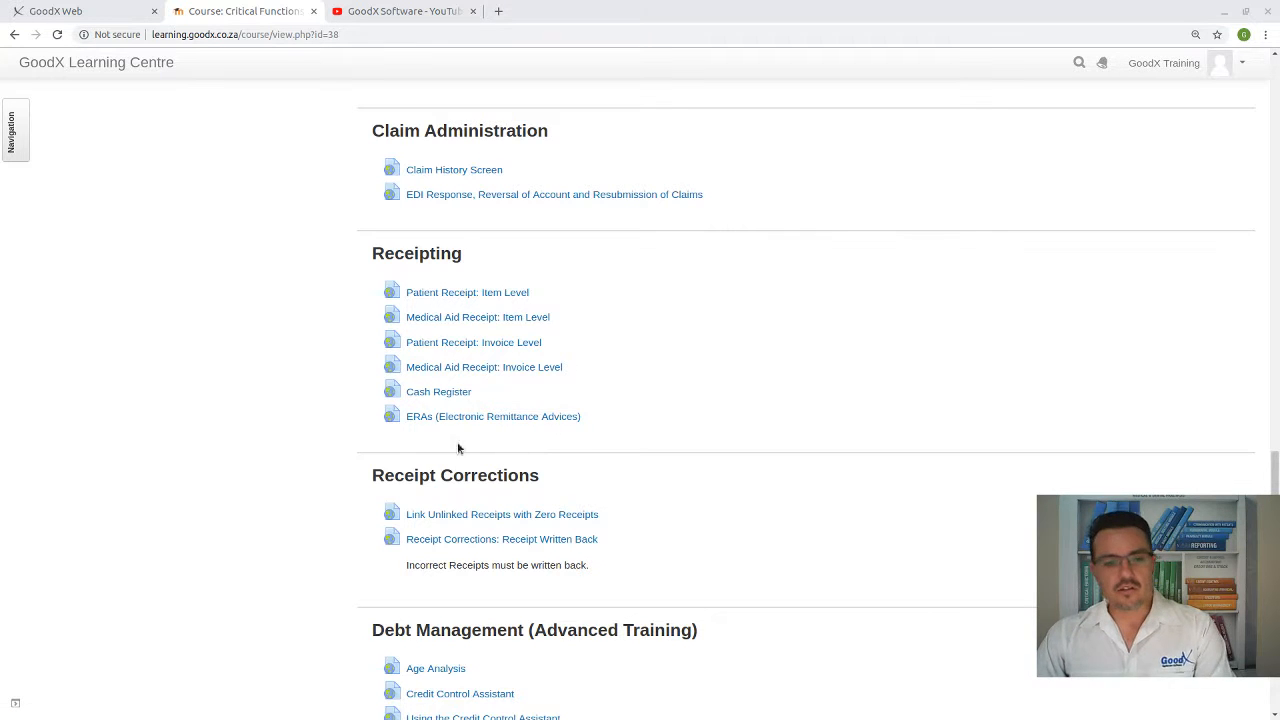
scroll(520, 429, "down", 1)
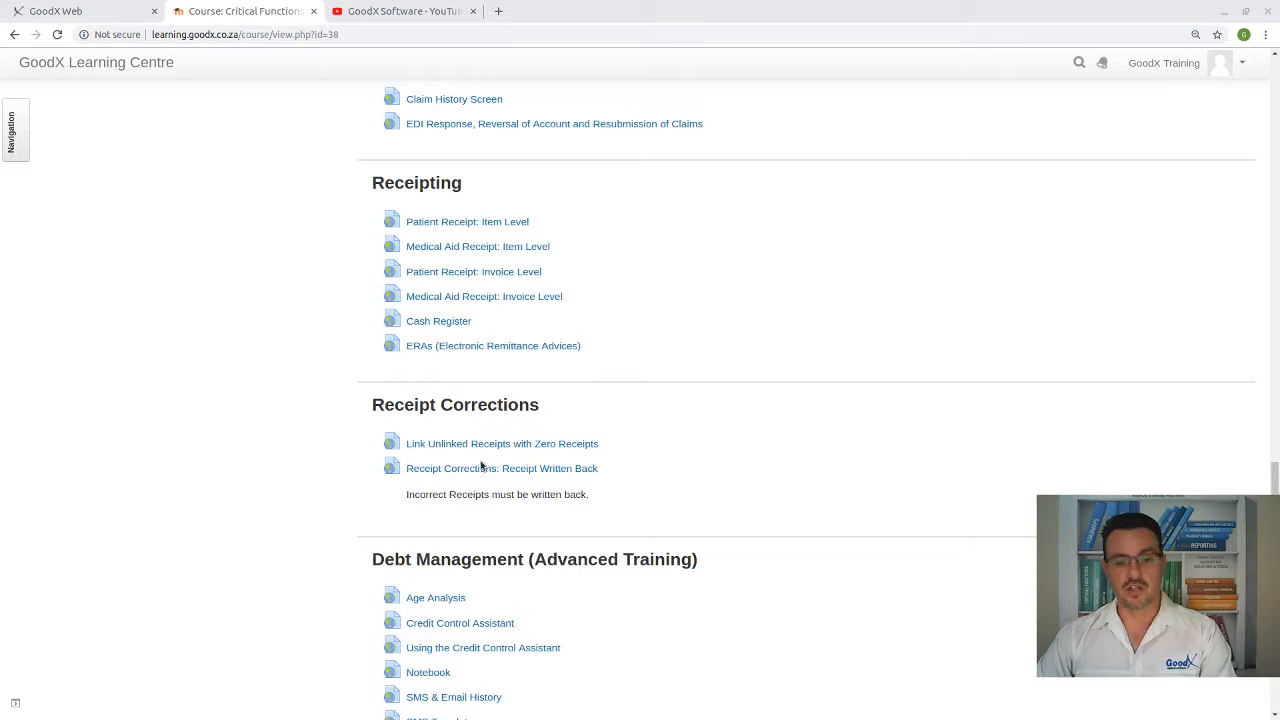
scroll(491, 470, "down", 1)
scroll(548, 418, "down", 1)
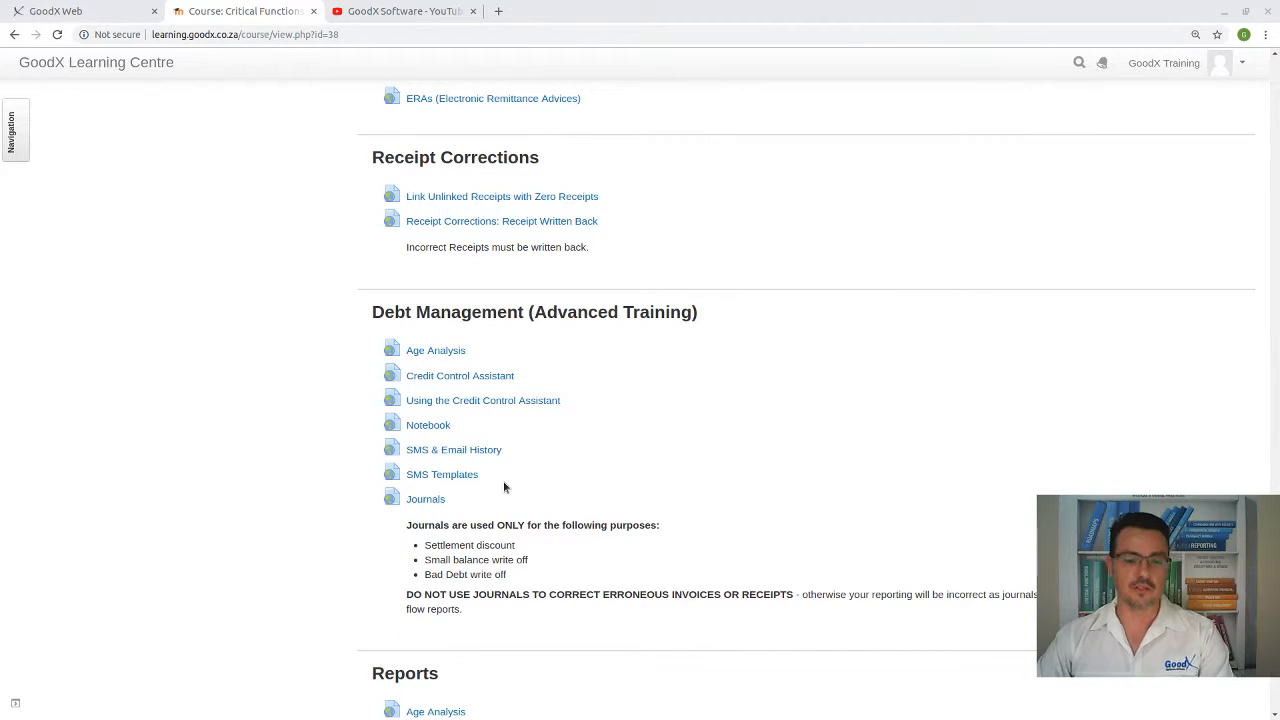
scroll(504, 487, "down", 2)
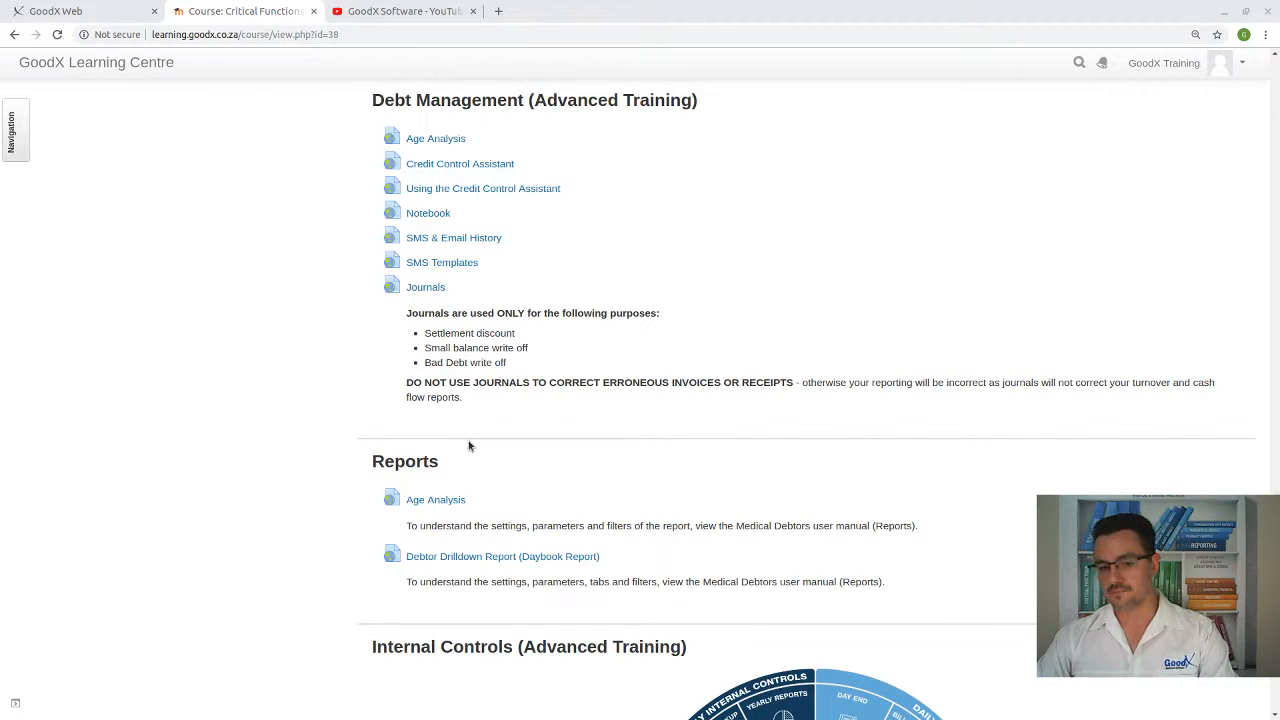
scroll(470, 447, "up", 5)
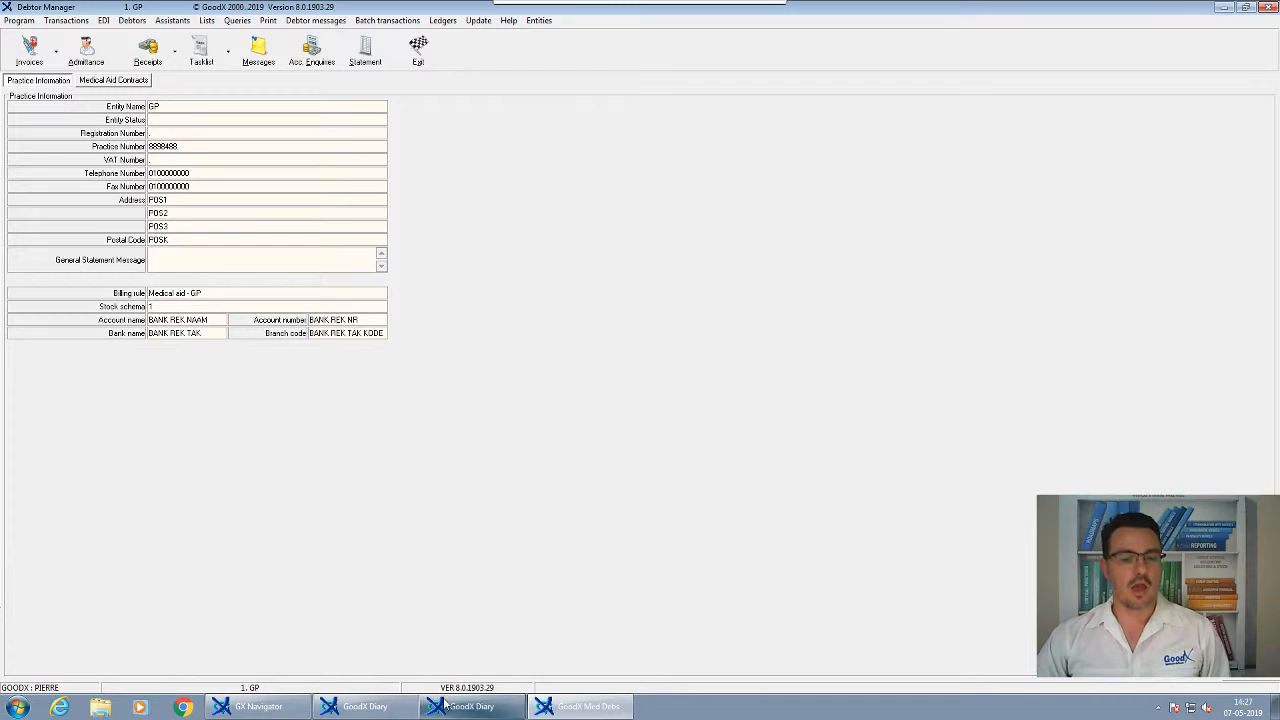
Show the GoodX appointment diary for 7 May 2019 and select the 09:00 treated new-patient appointment
left_click(459, 706)
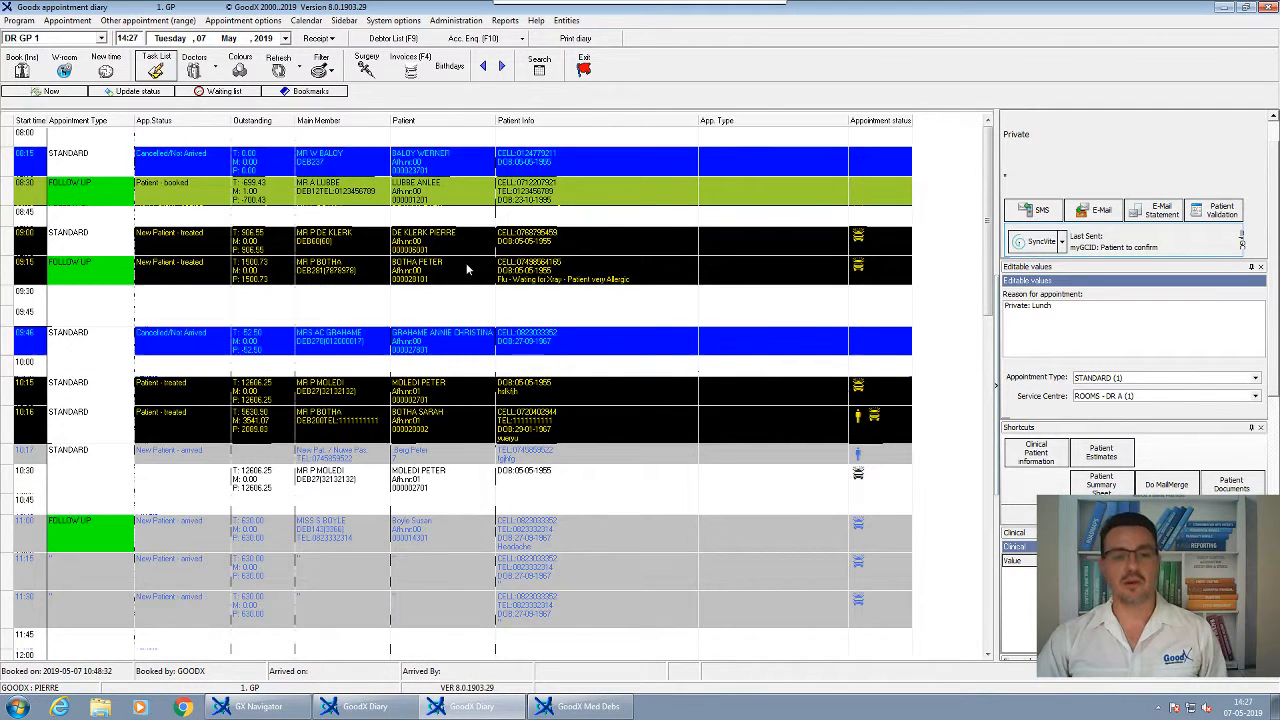
left_click(470, 232)
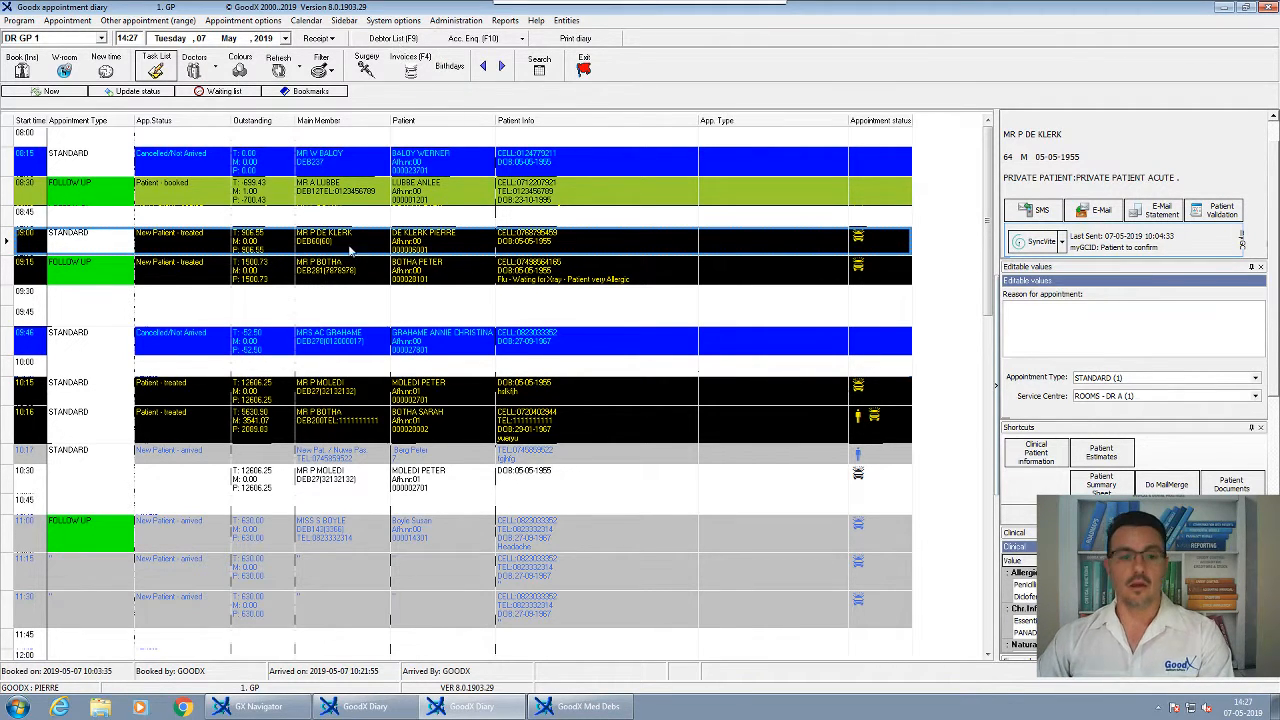
right_click(380, 247)
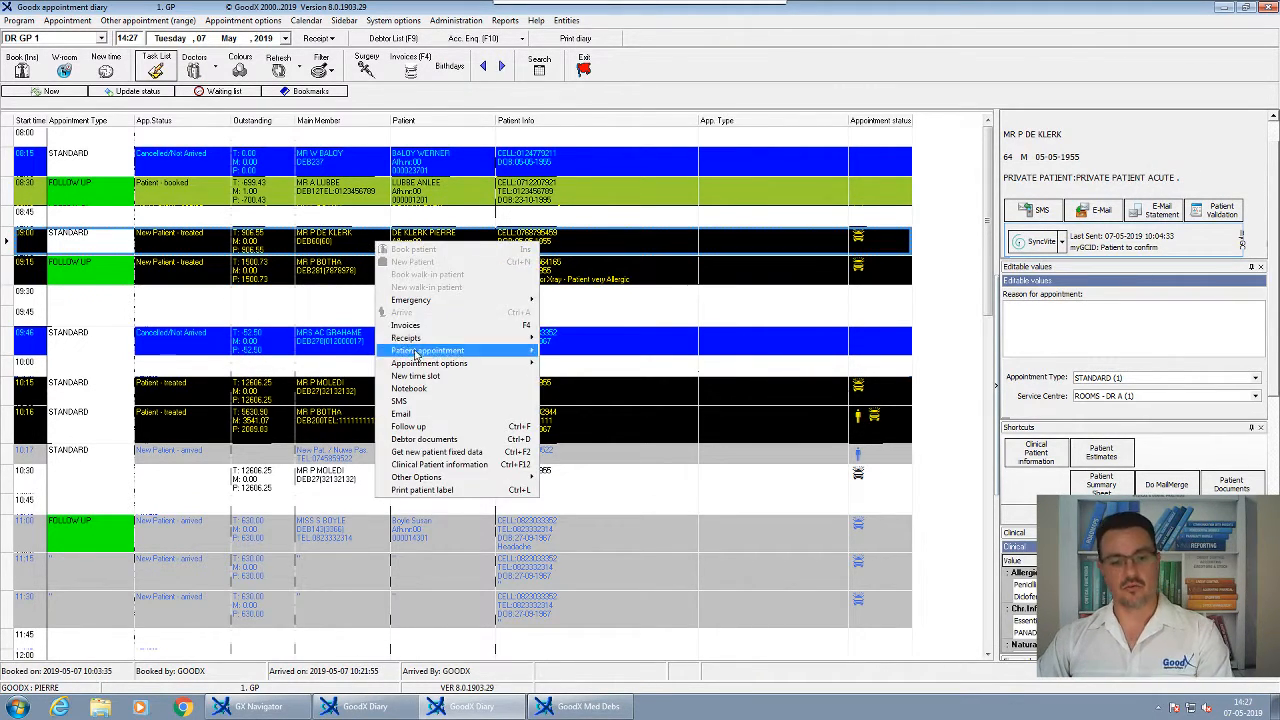
mouse_move(460, 363)
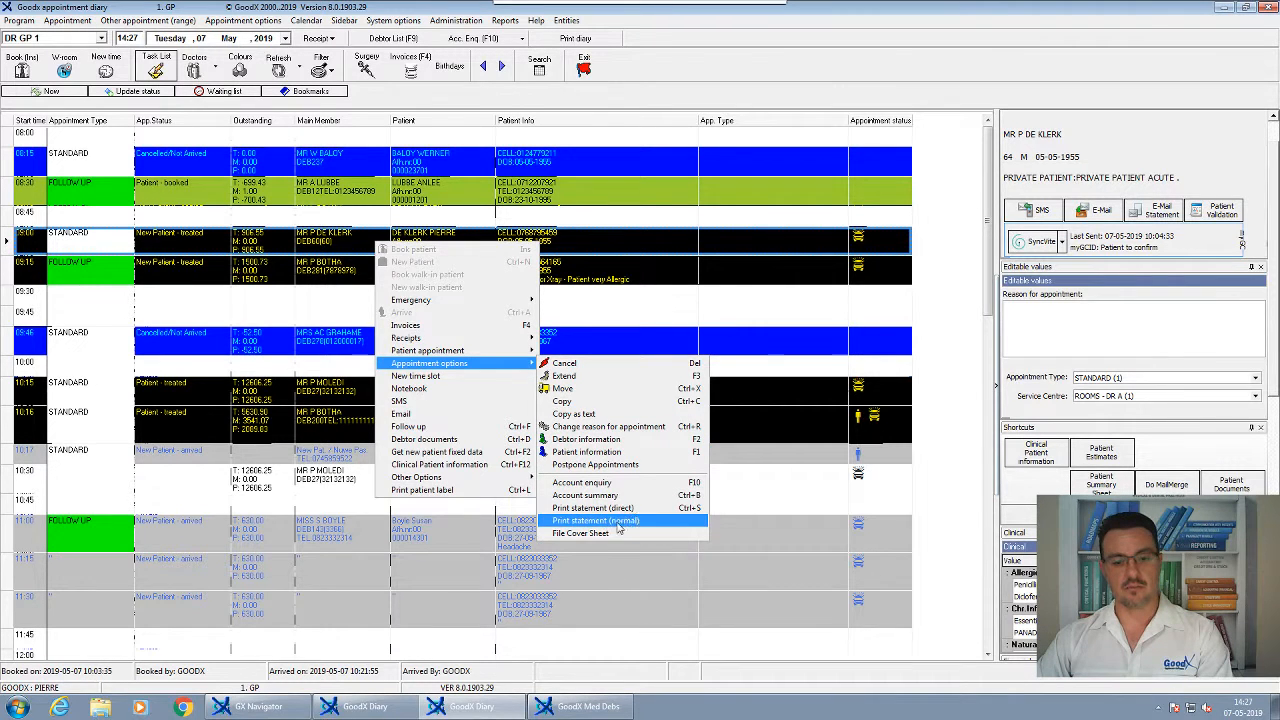
left_click(308, 320)
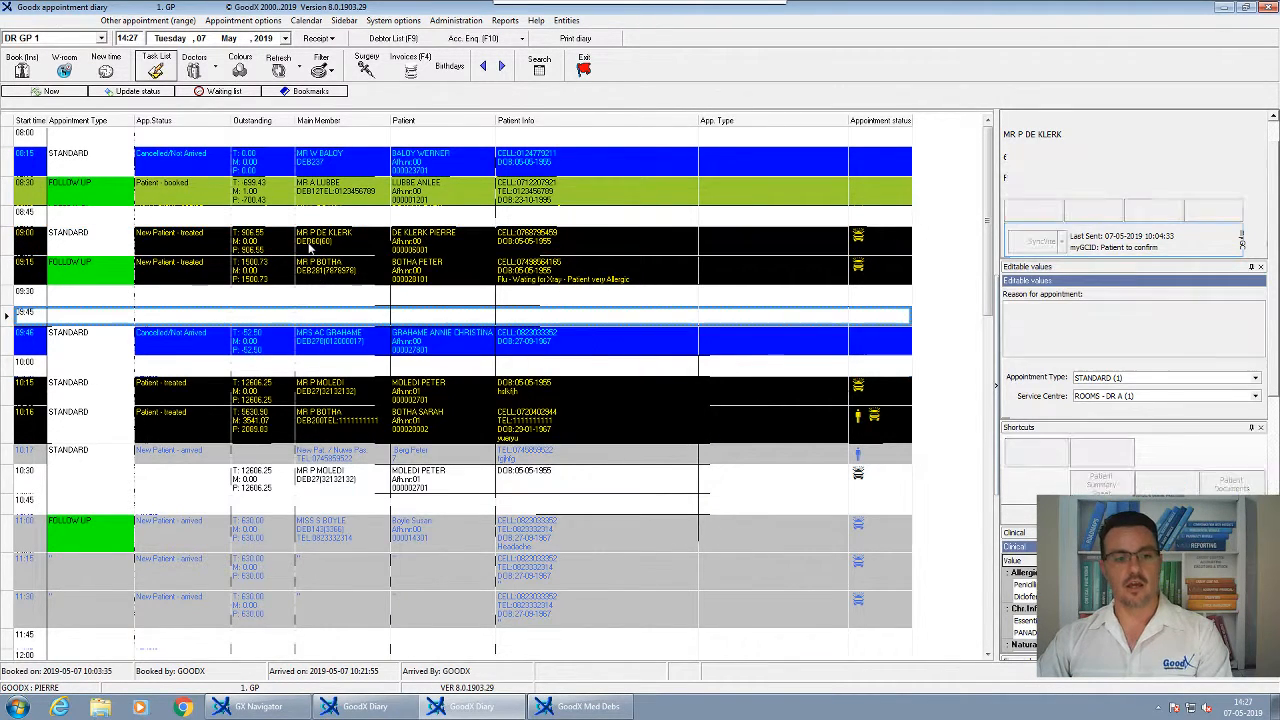
left_click(294, 248)
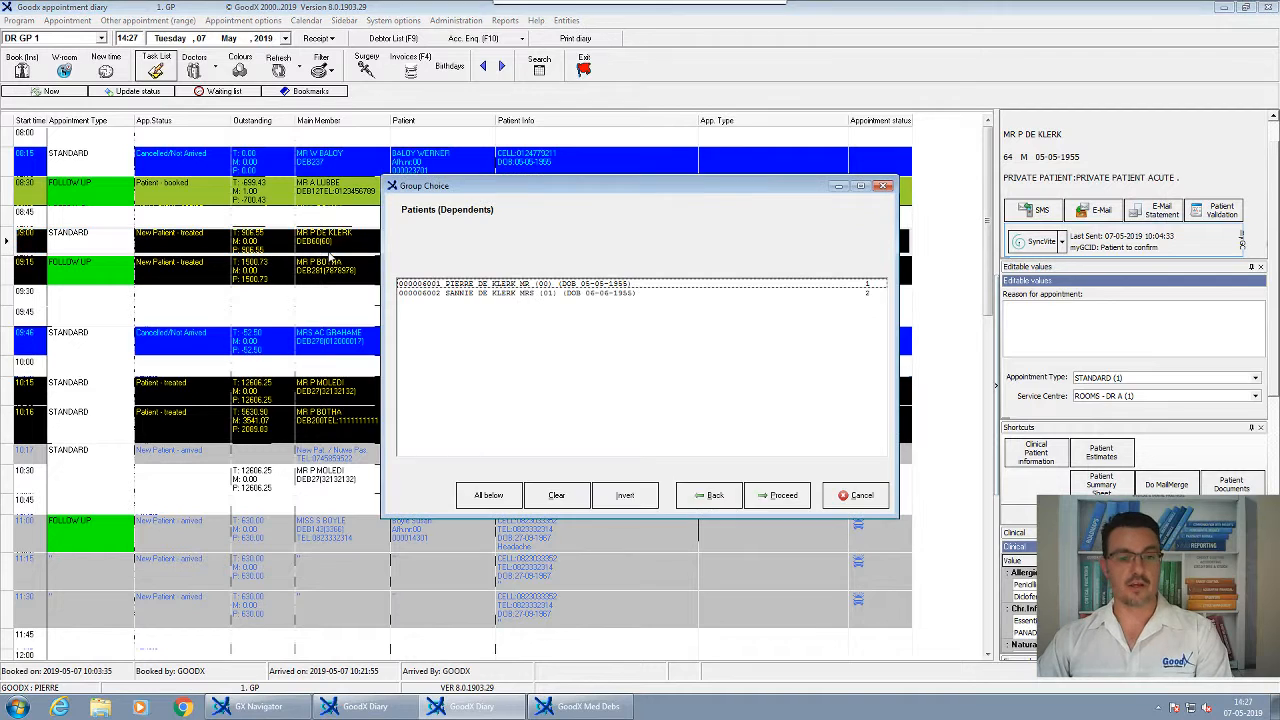
left_click(770, 492)
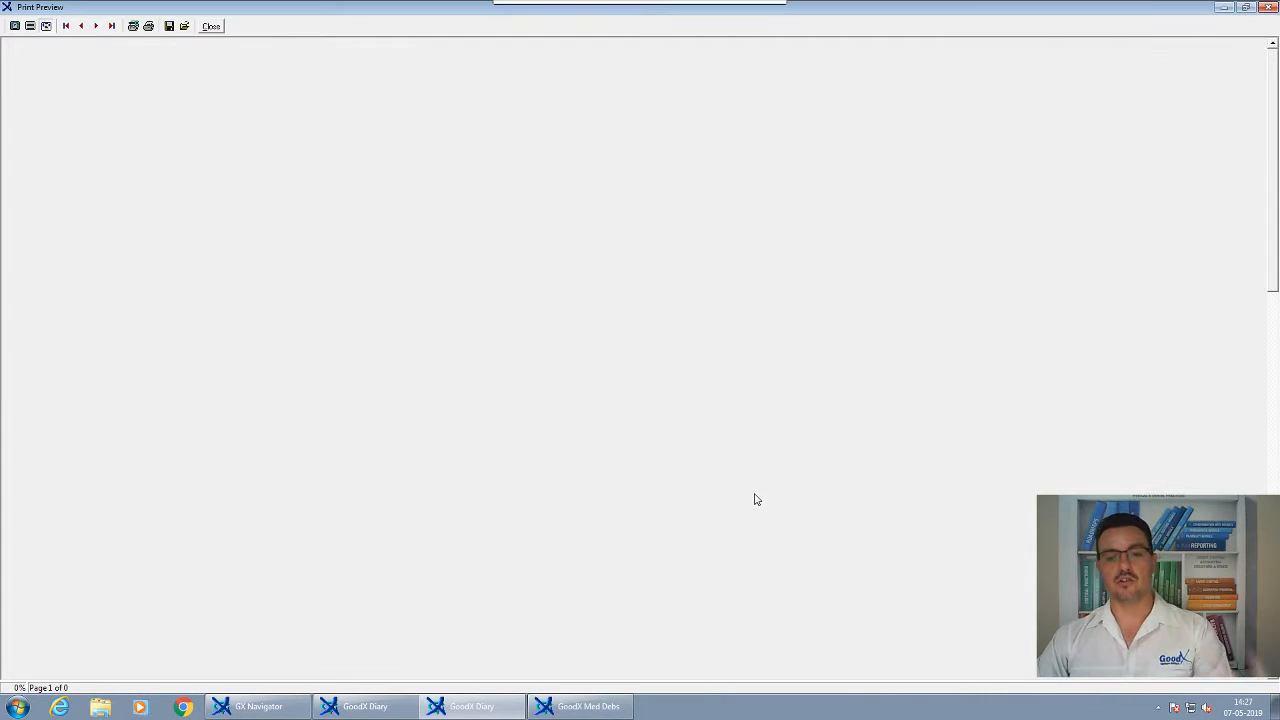
left_click(211, 27)
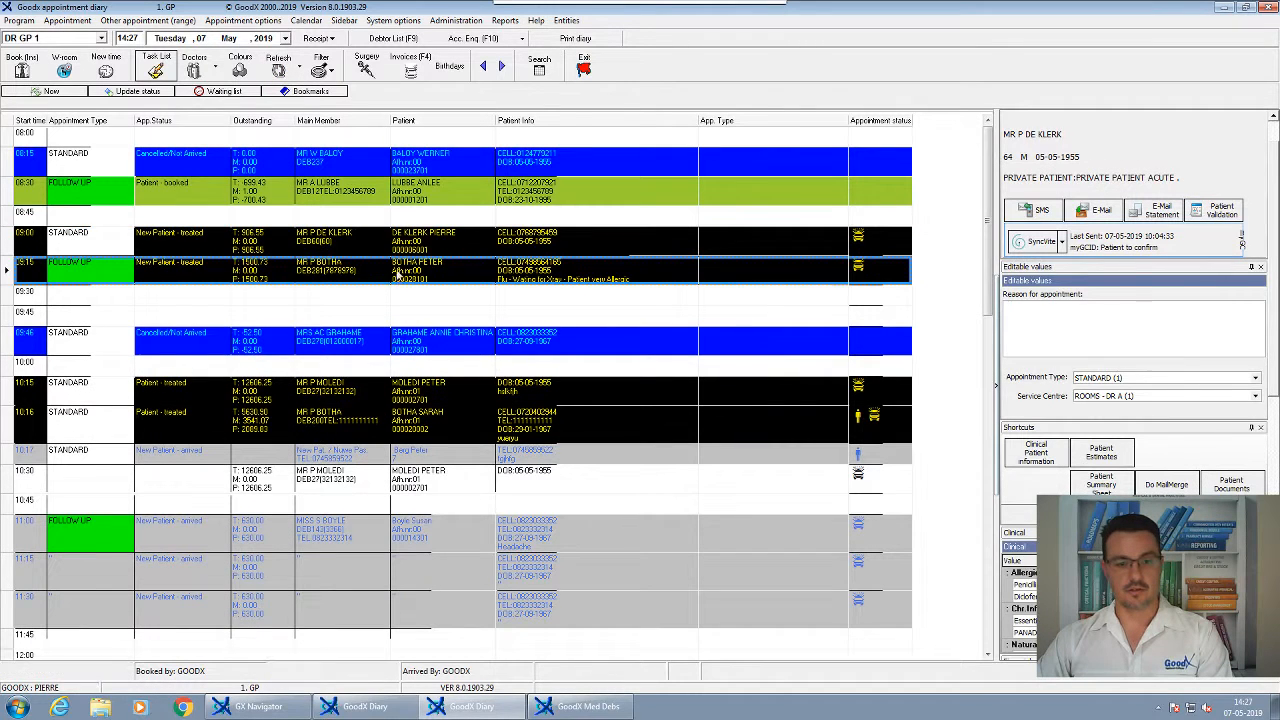
double_click(400, 242)
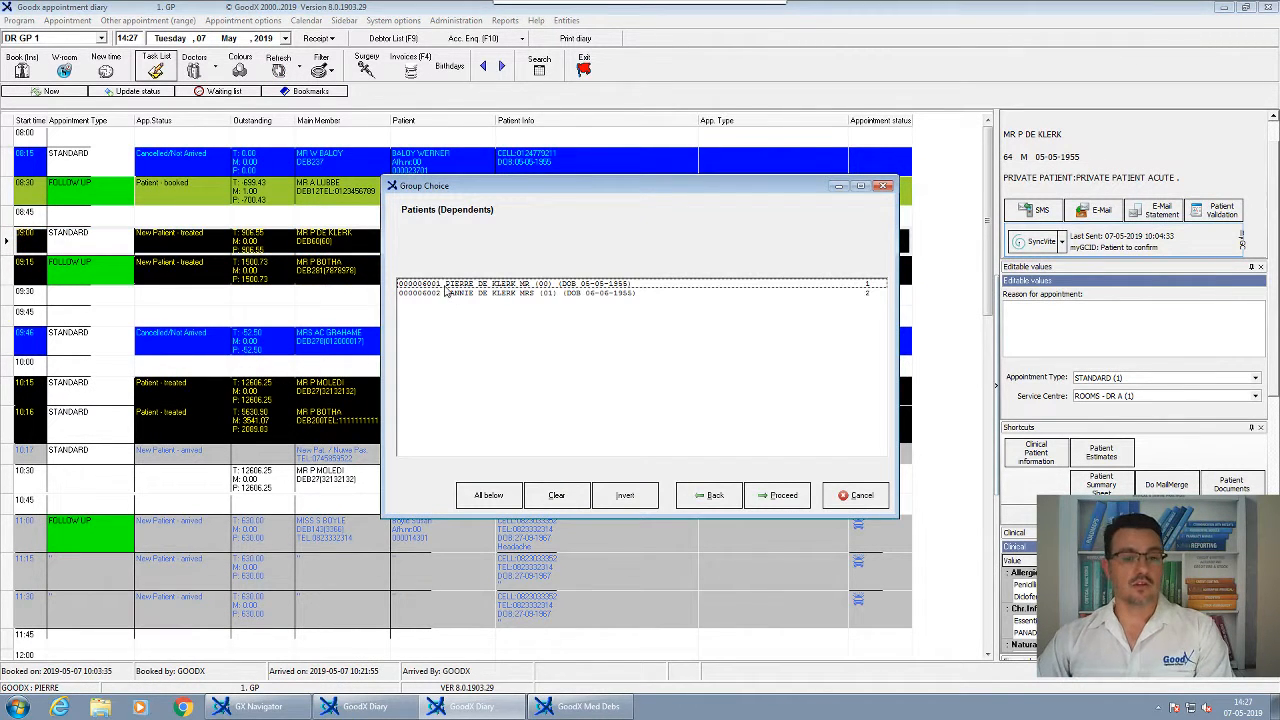
left_click(446, 286)
left_click(781, 495)
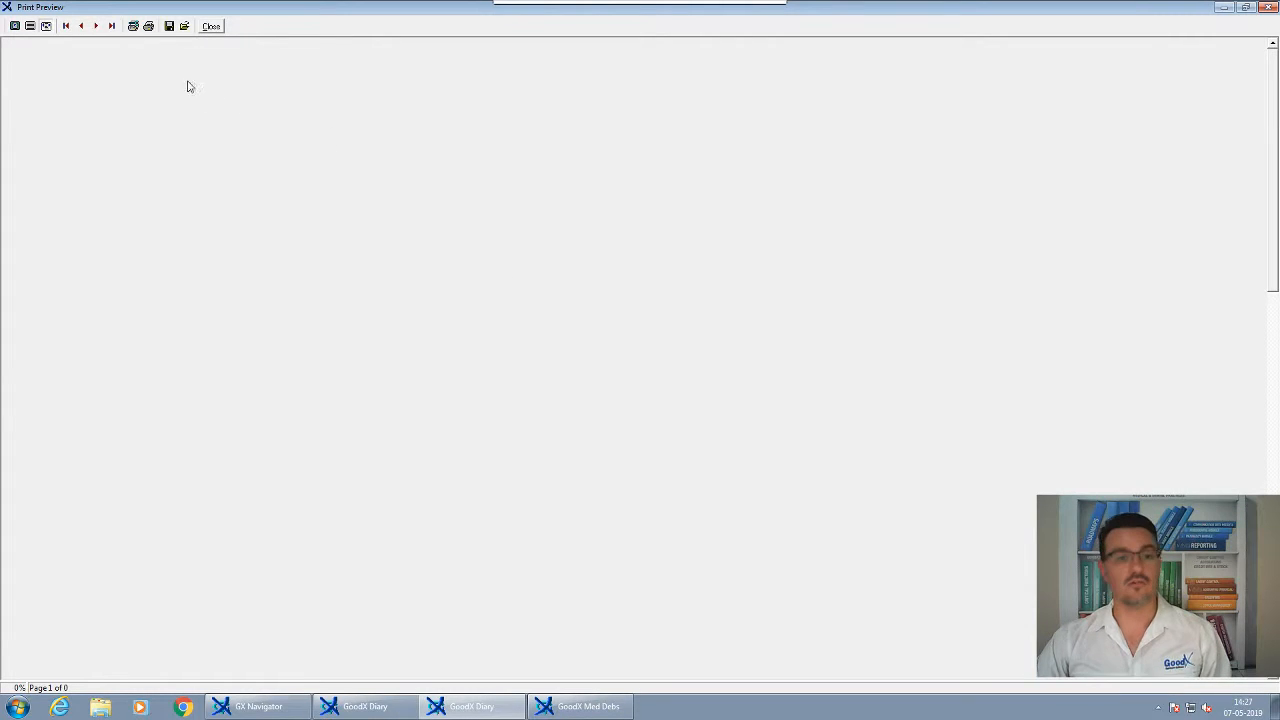
left_click(211, 28)
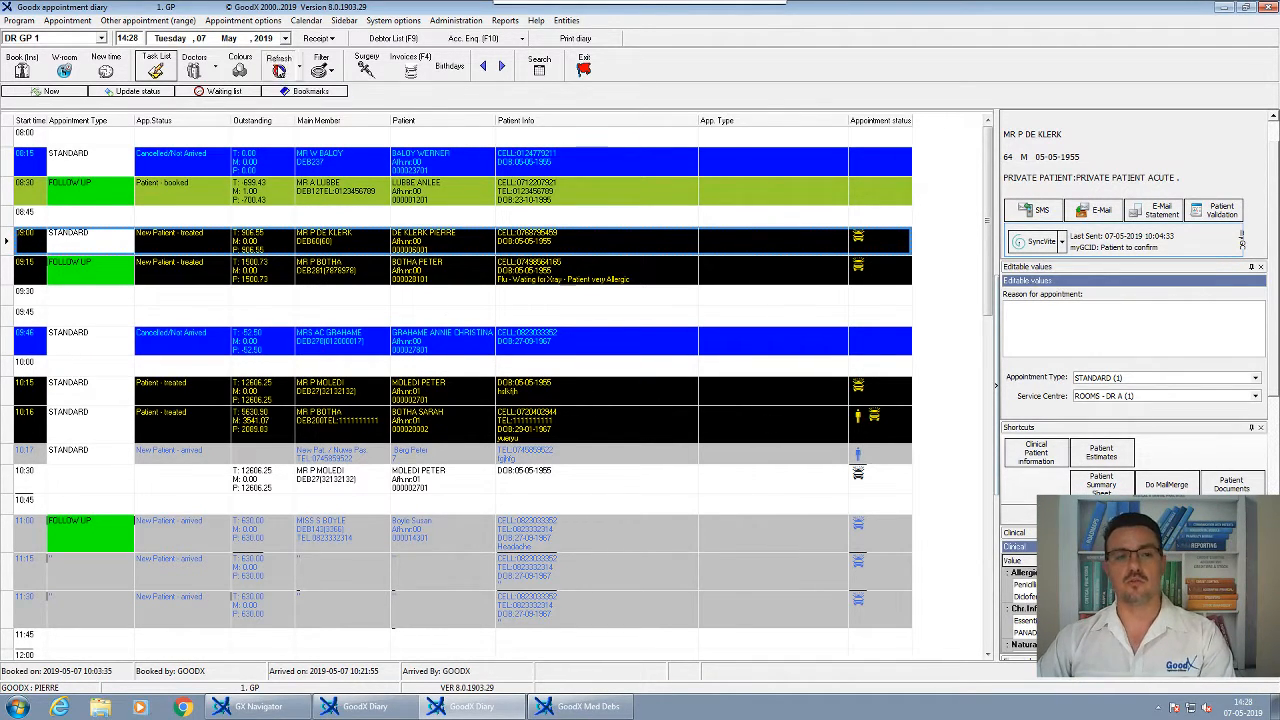
key("Page_Down")
Reselect the 09:00 appointment and start a new receipt for that patient
left_click(287, 355)
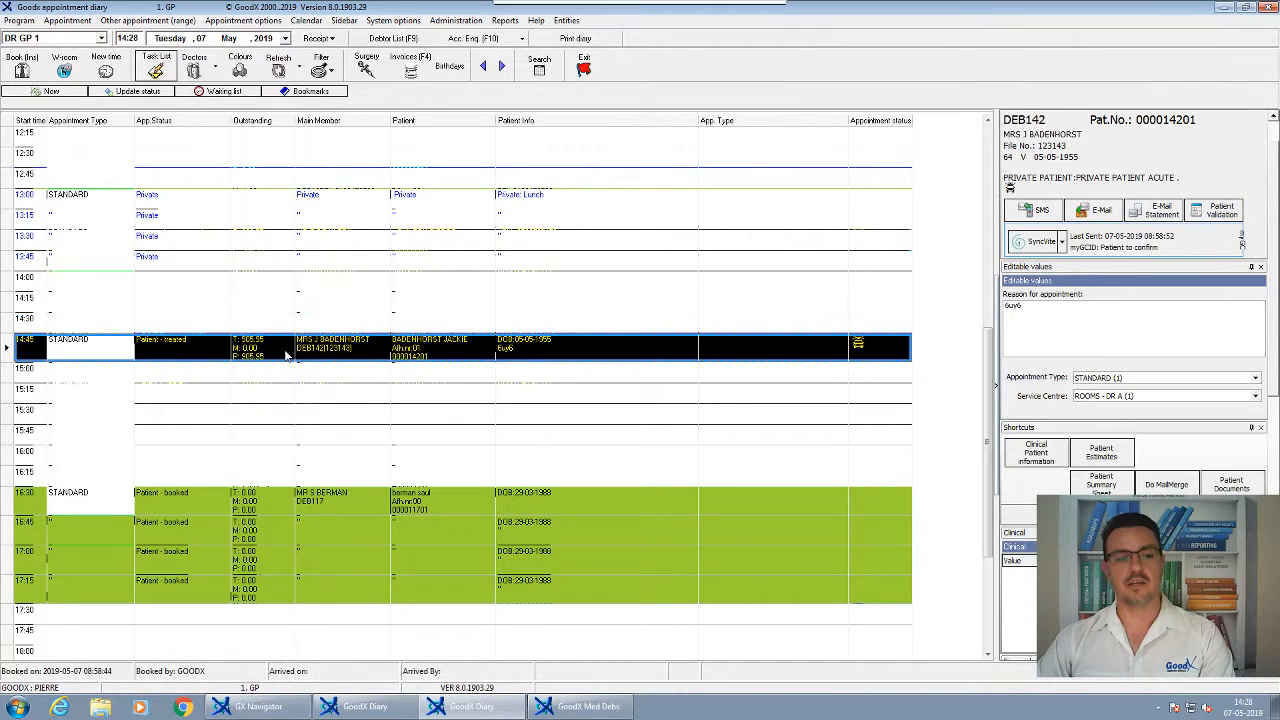
scroll(290, 350, "up", 6)
left_click(266, 241)
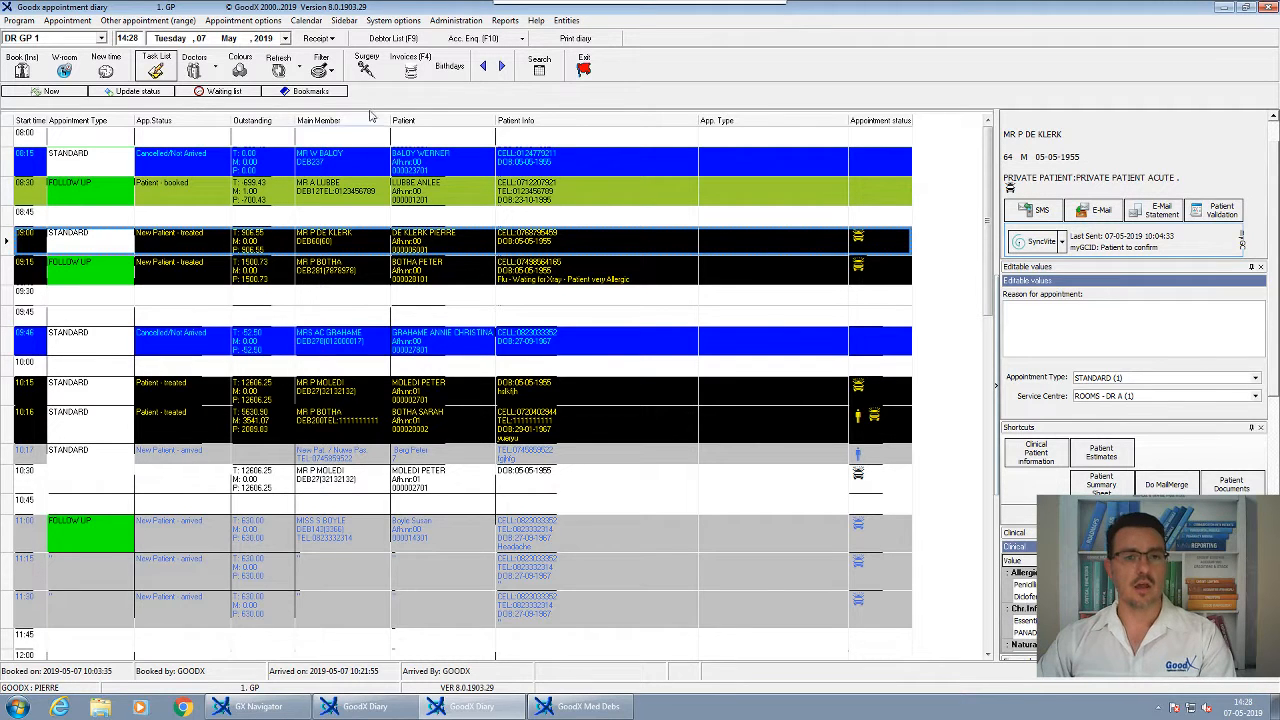
left_click(333, 39)
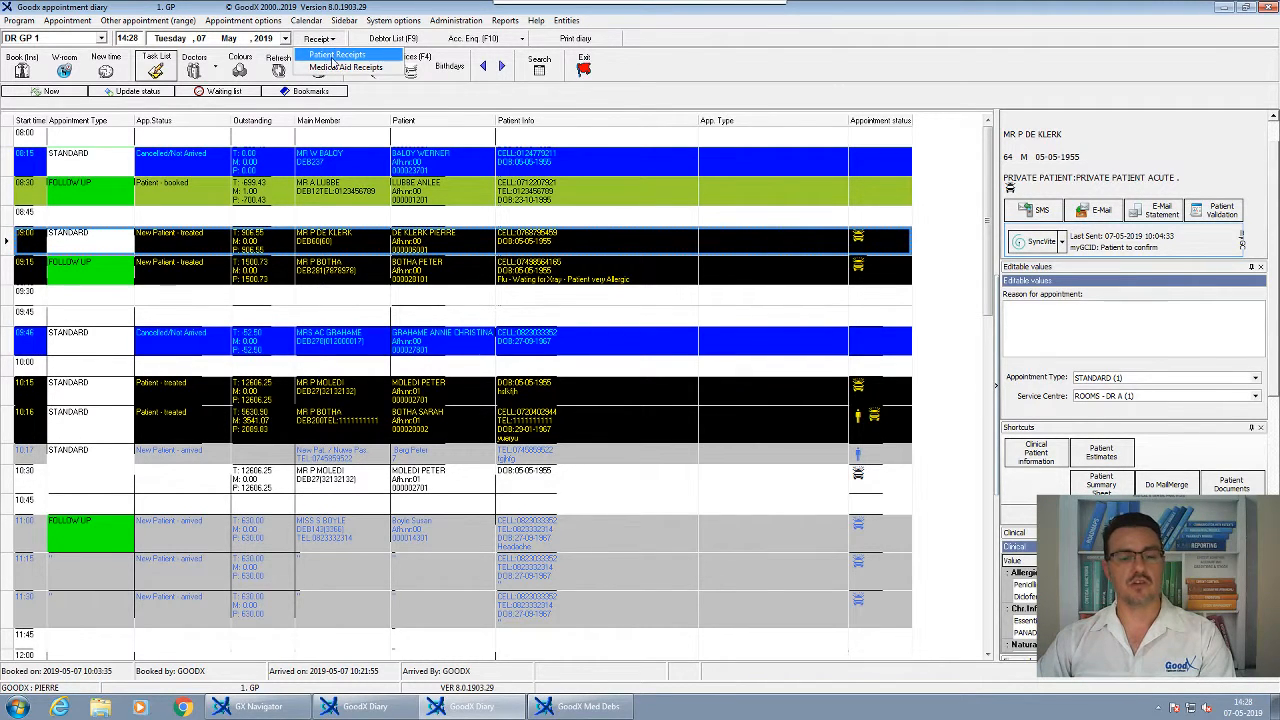
left_click(333, 55)
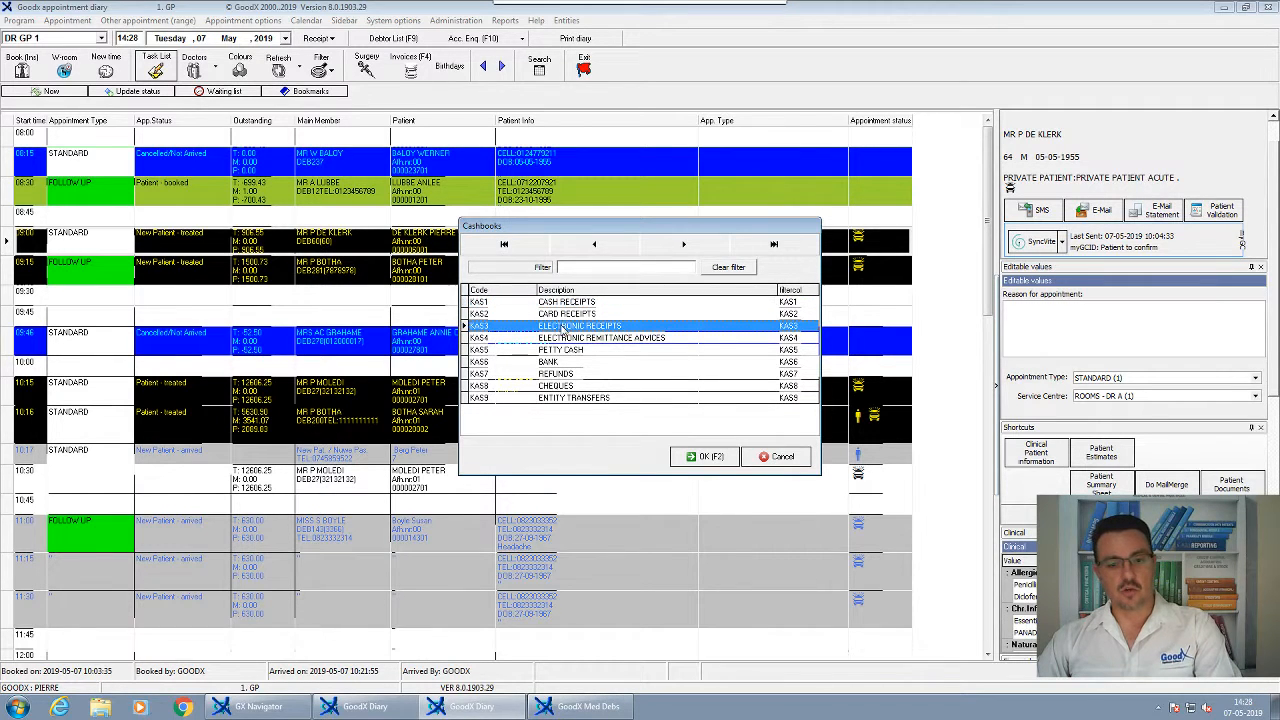
Choose the KAS1 Cash Receipts cashbook and post into the current period 2020-01
left_click(565, 326)
left_click(562, 303)
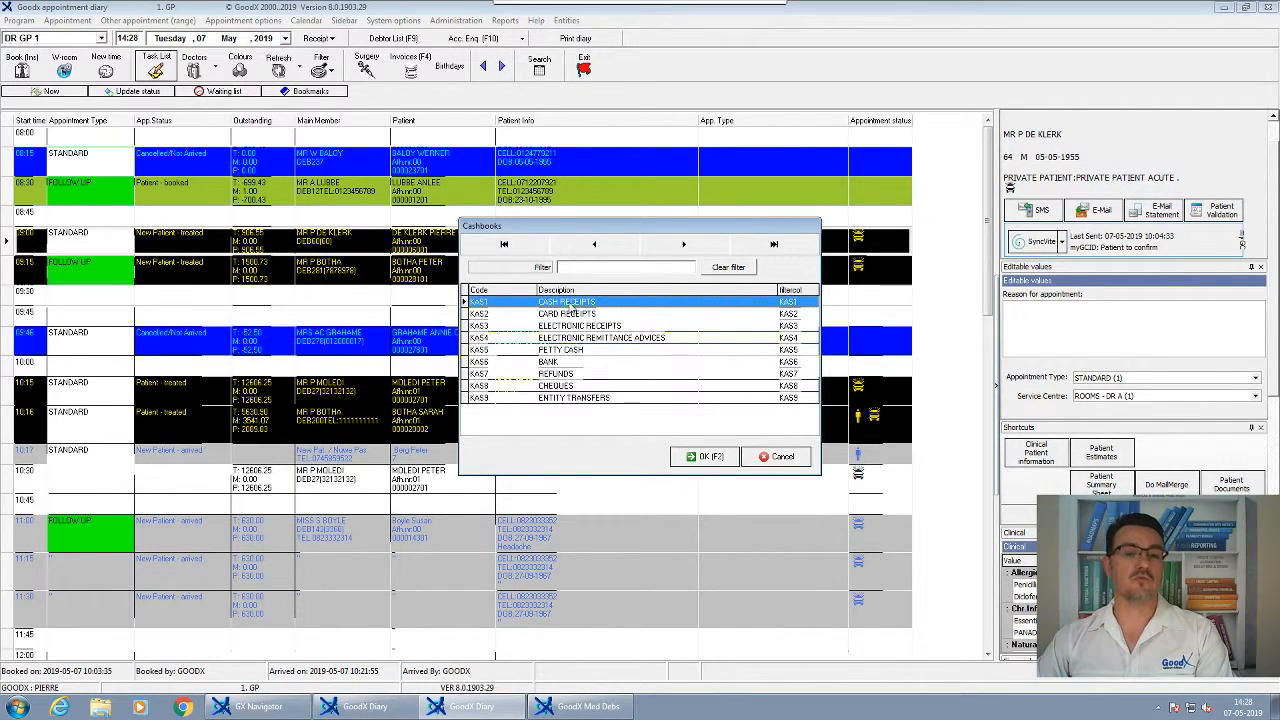
left_click(566, 314)
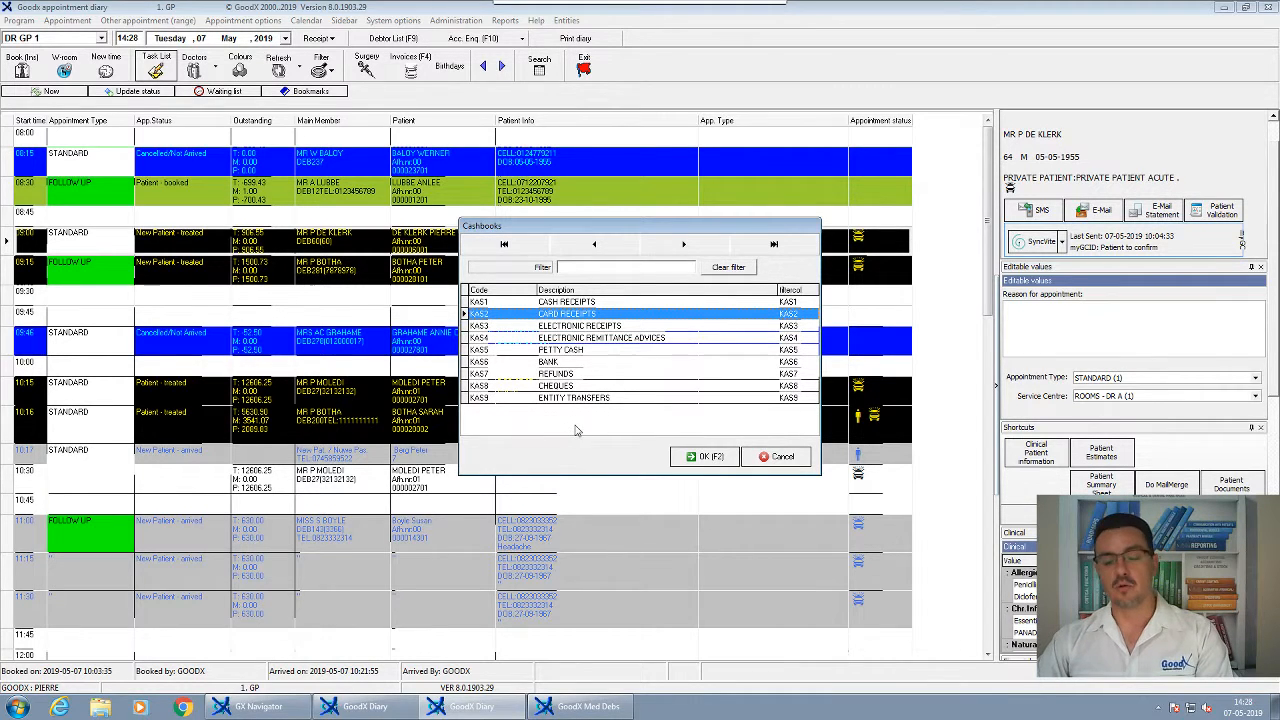
left_click(562, 327)
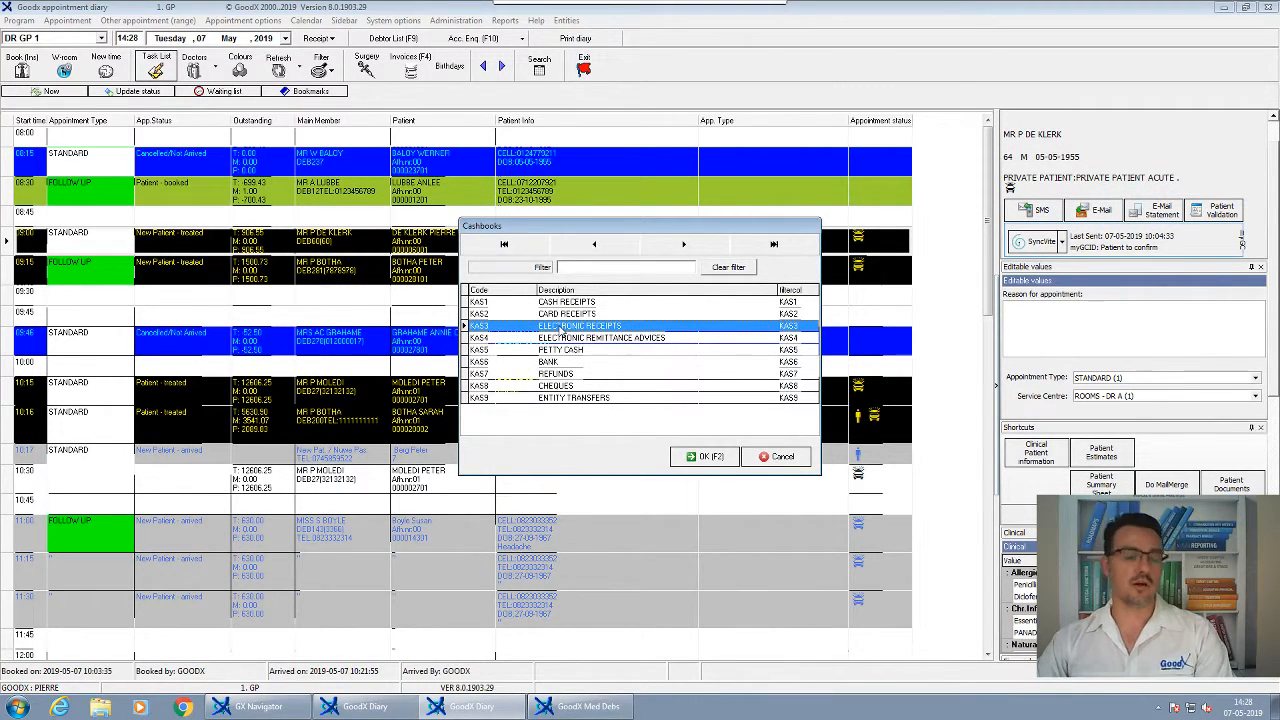
left_click(563, 303)
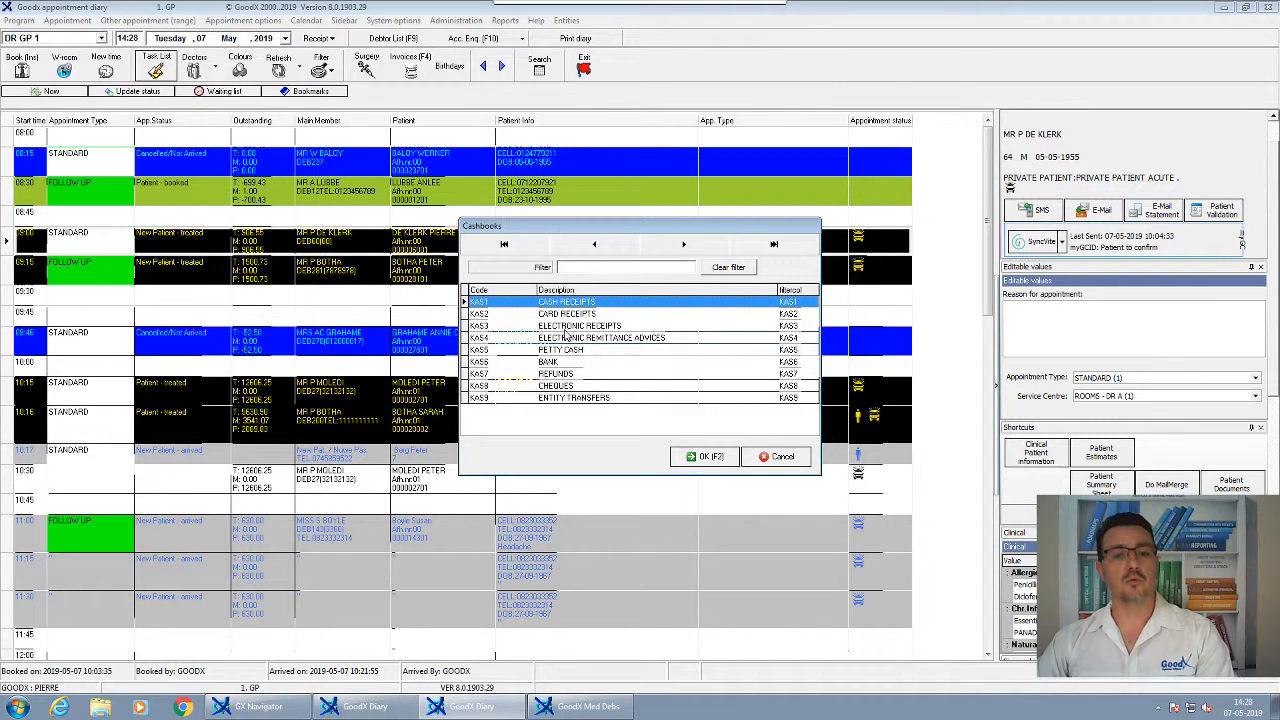
left_click(565, 327)
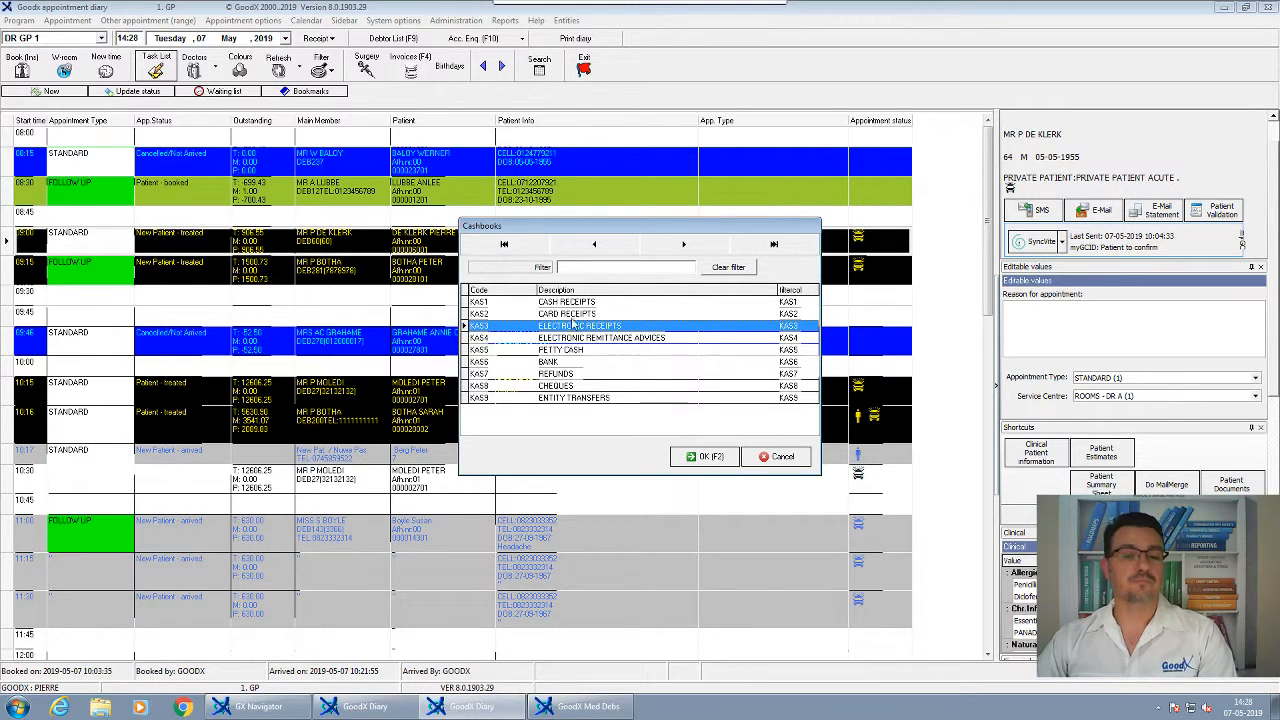
left_click(572, 303)
key("Tab")
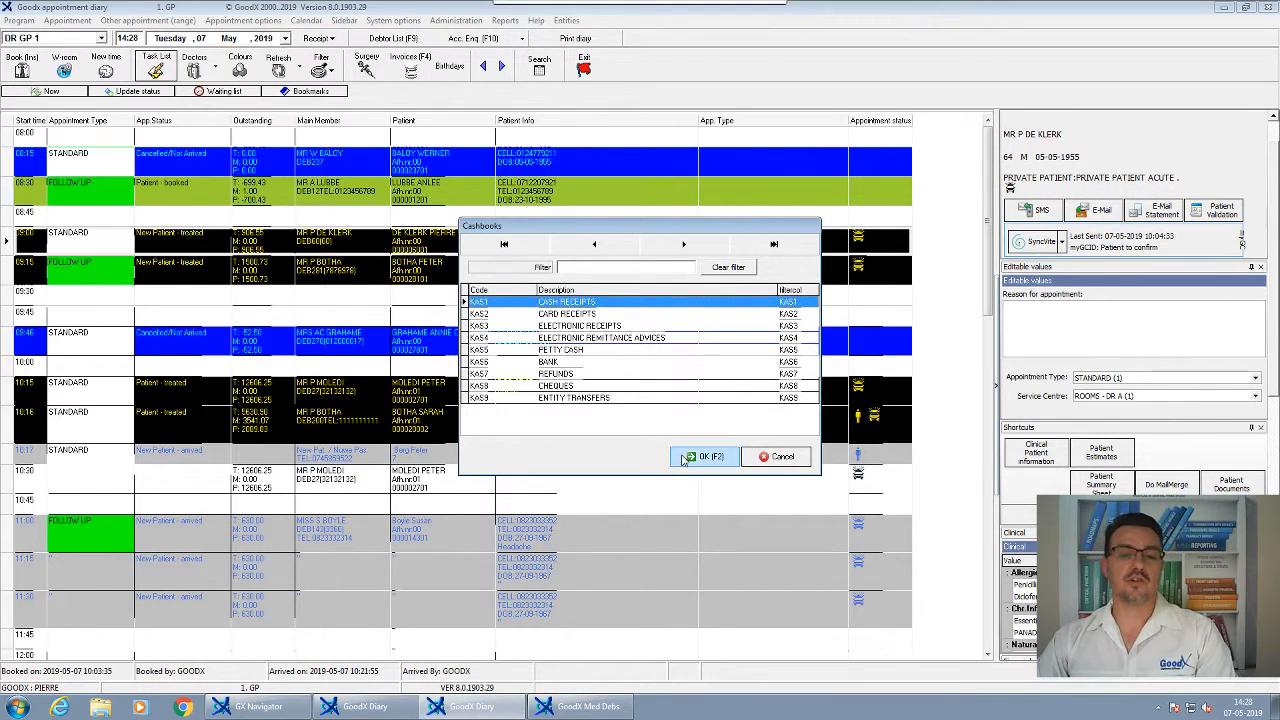
key("Return")
left_click(752, 428)
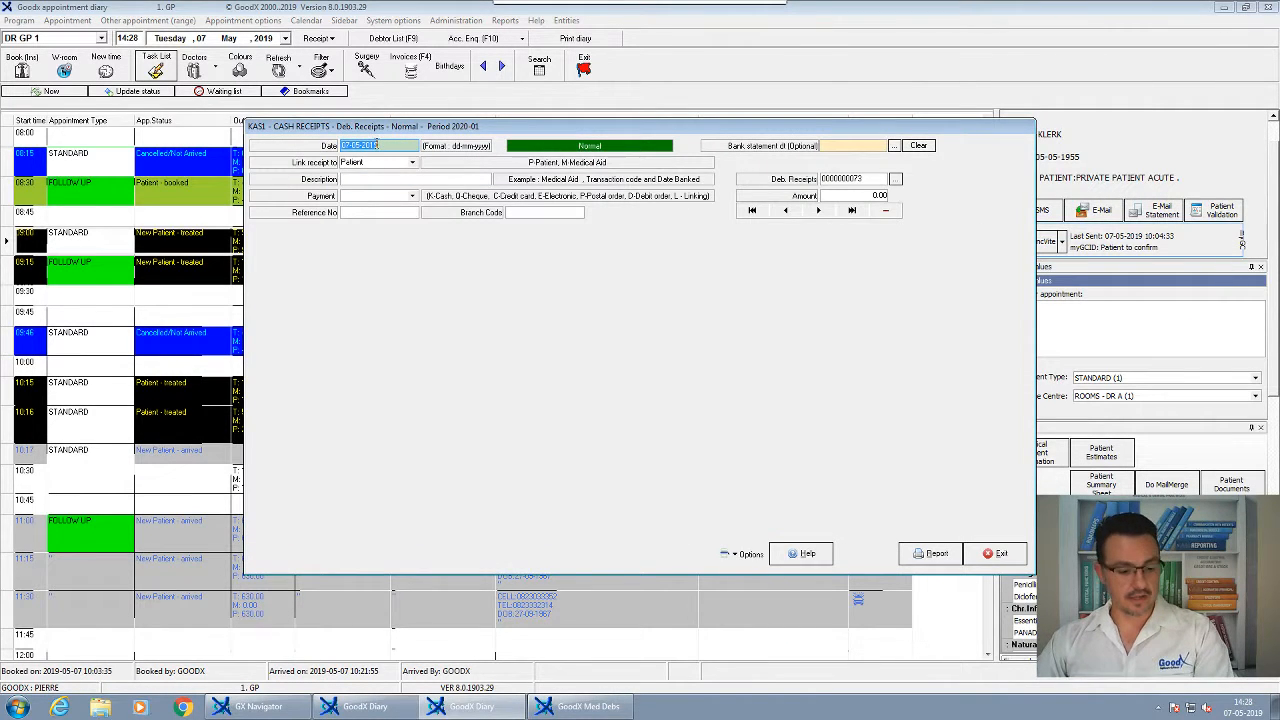
Keep the 07-05-2019 date and enter the description 'Thank You - #123654'
key("Tab")
key("Tab")
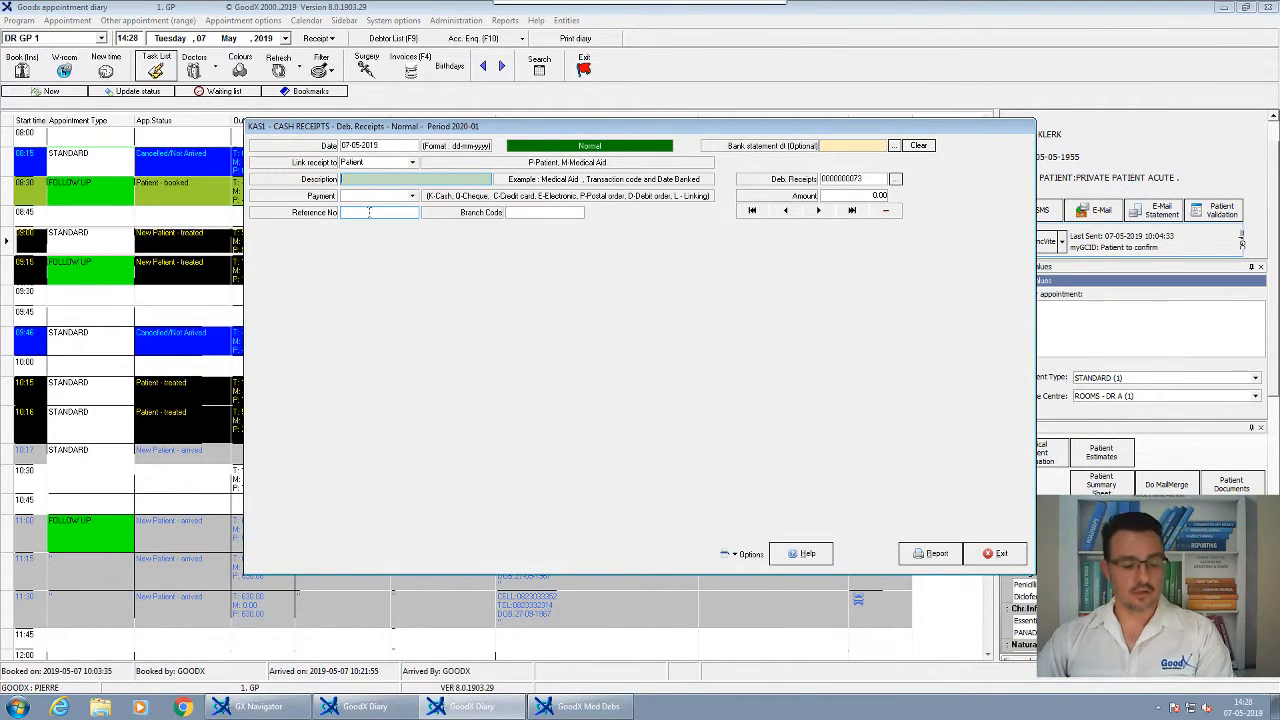
type("YH")
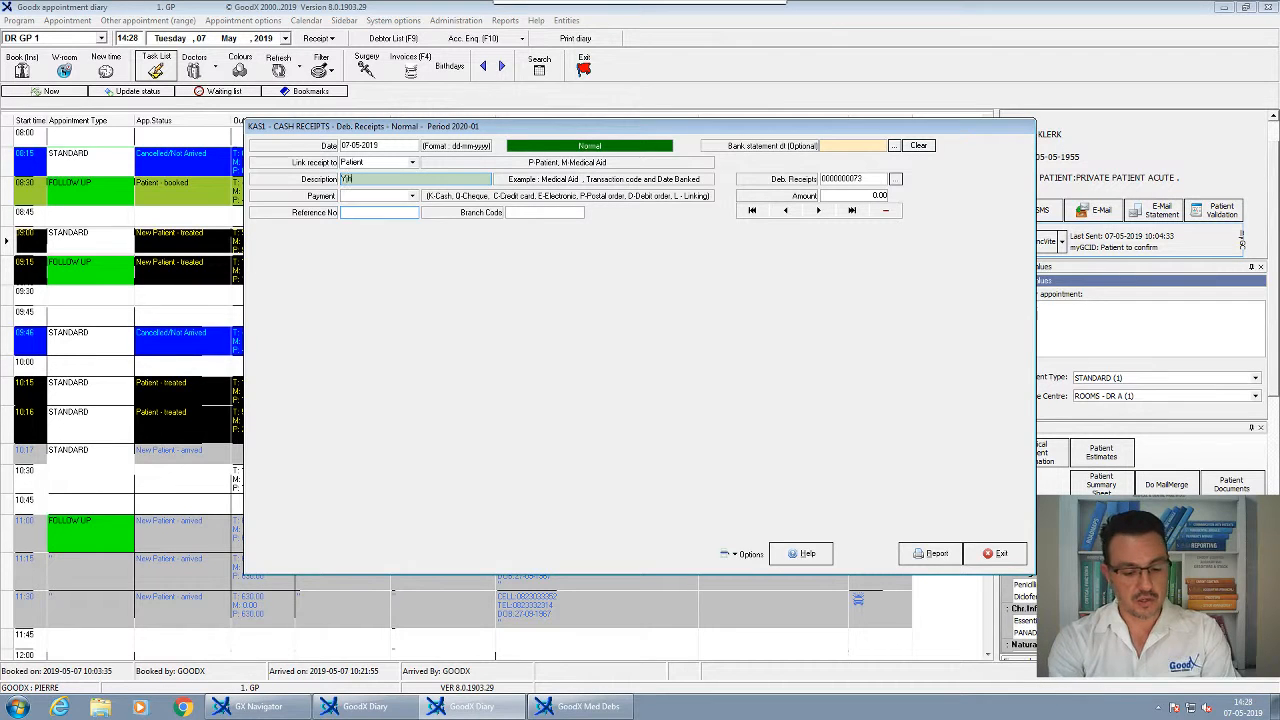
type("am")
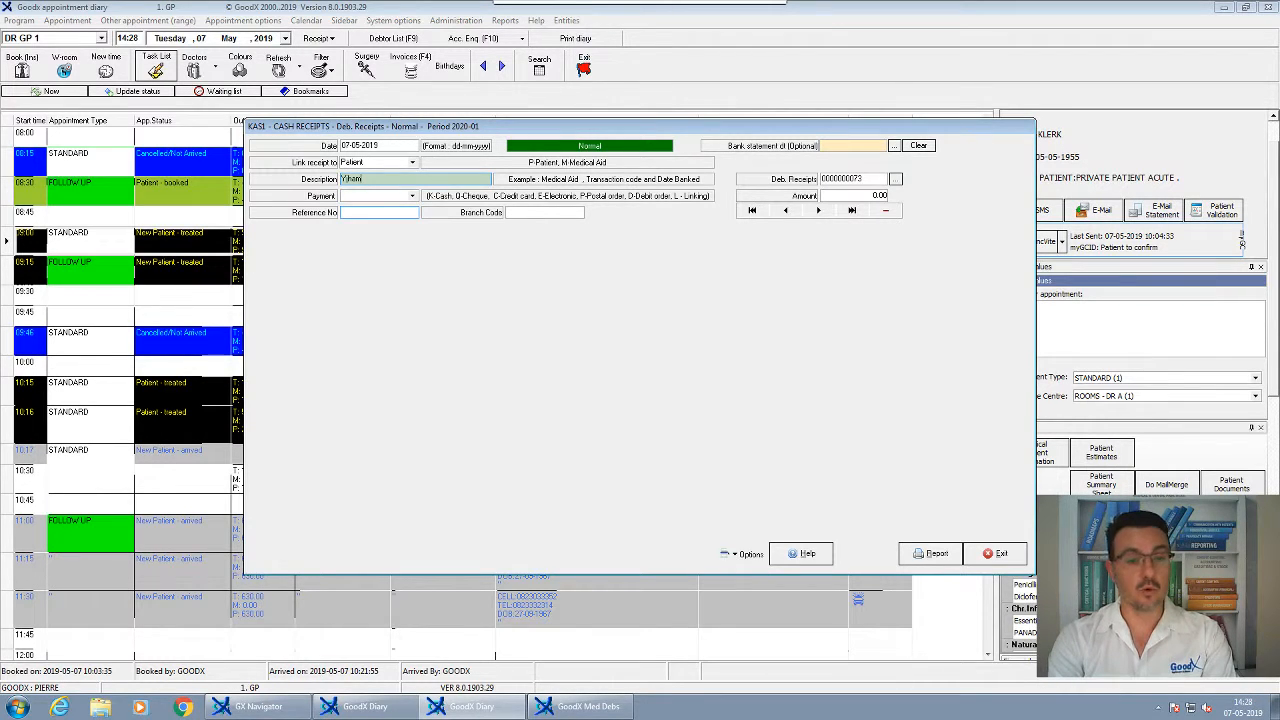
type("Thank You - #")
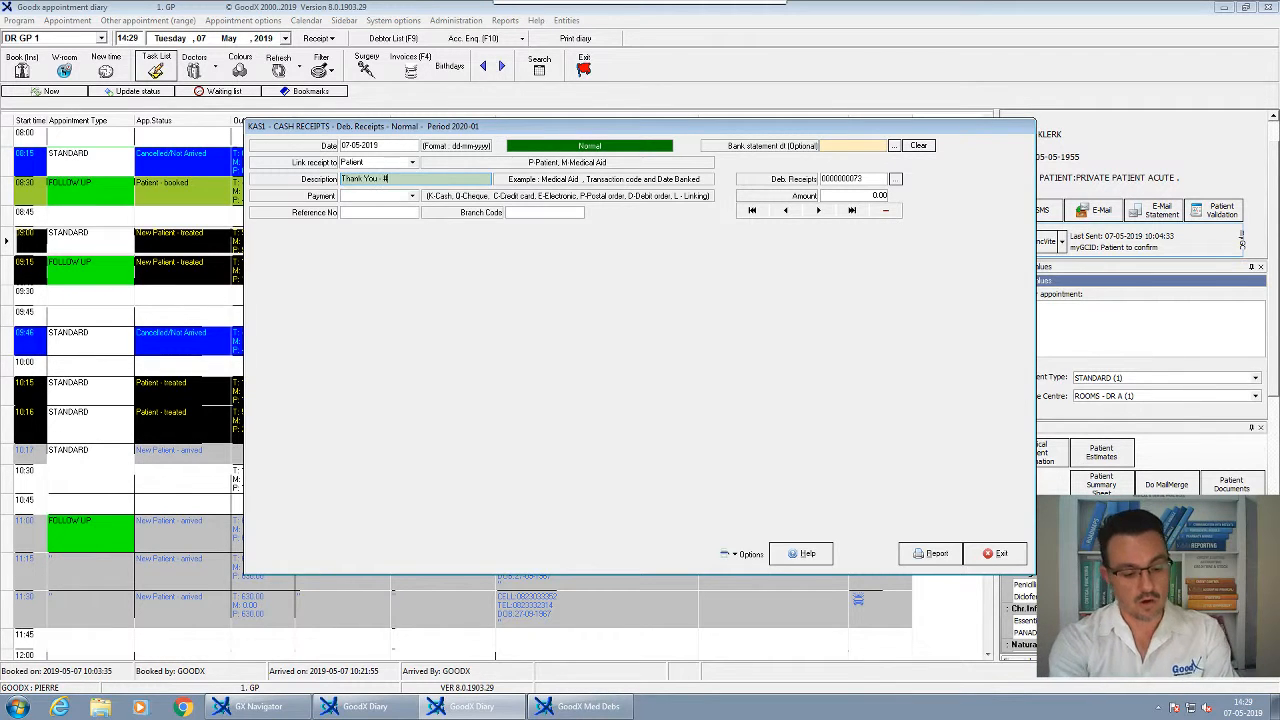
type("123654")
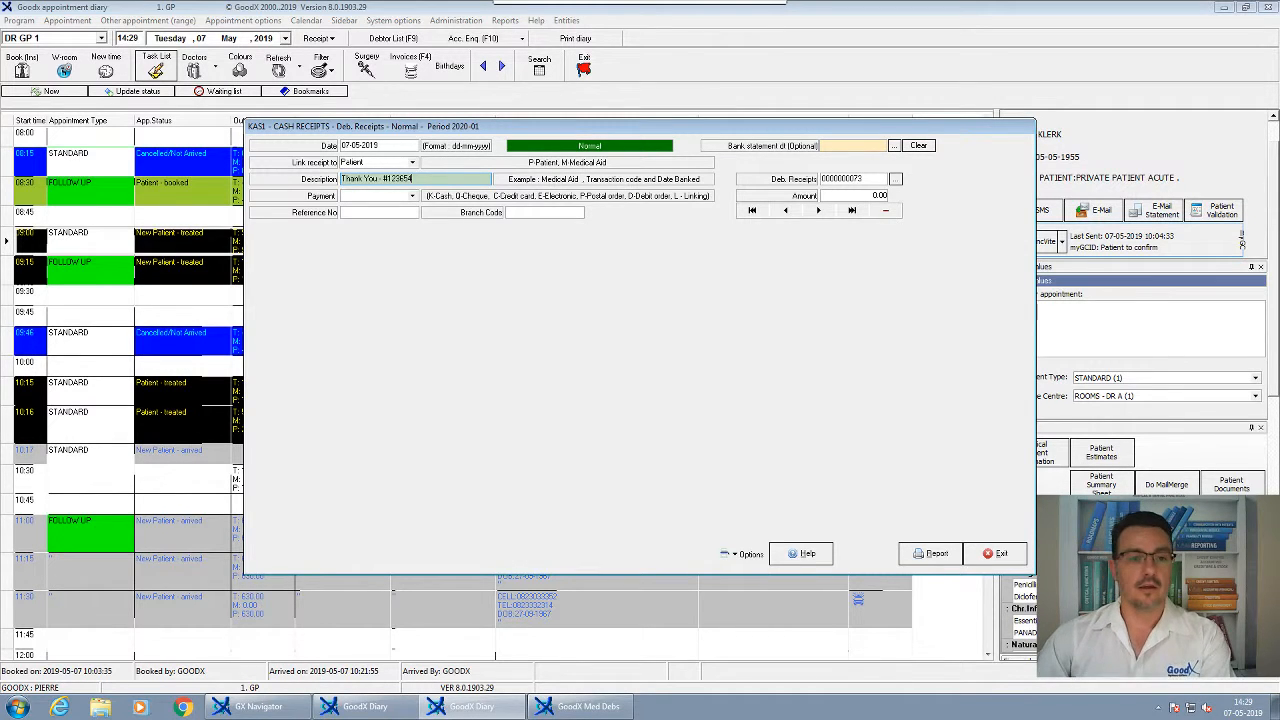
Set the payment type to K. Cash with a receipt amount of 906.50
left_click_drag(439, 129, 503, 121)
left_click_drag(412, 114, 421, 117)
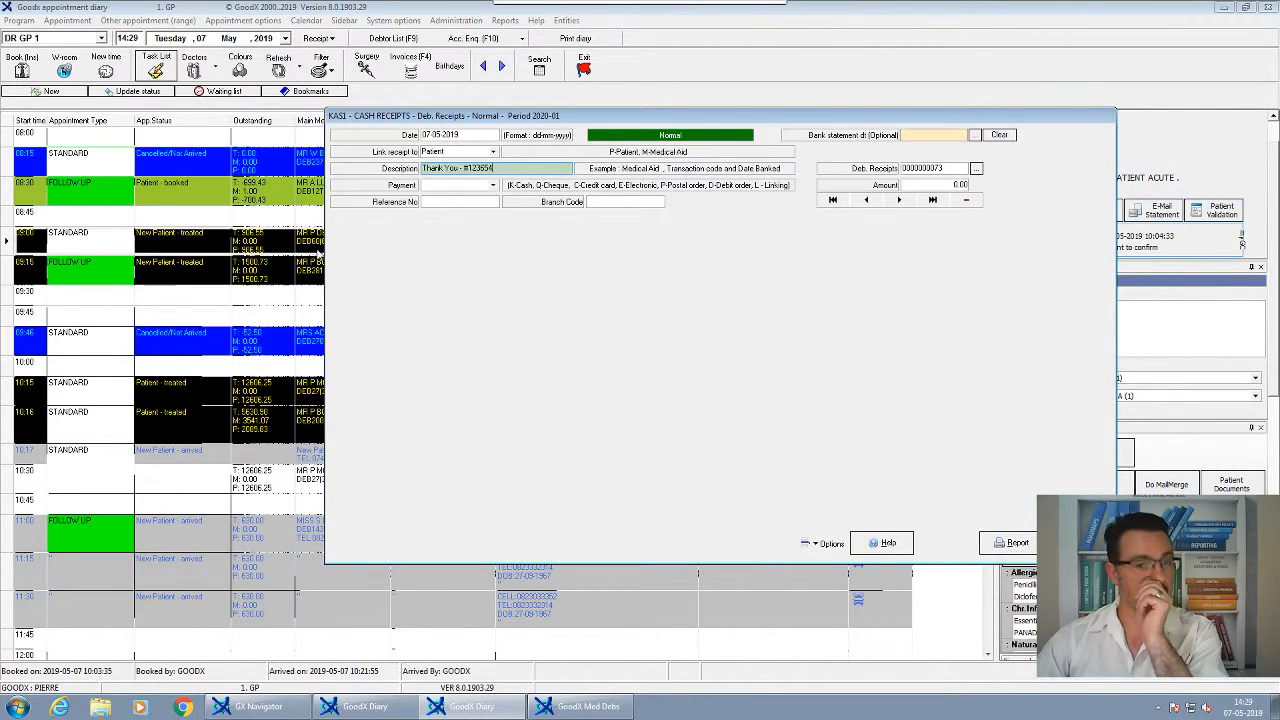
left_click(464, 185)
left_click(465, 201)
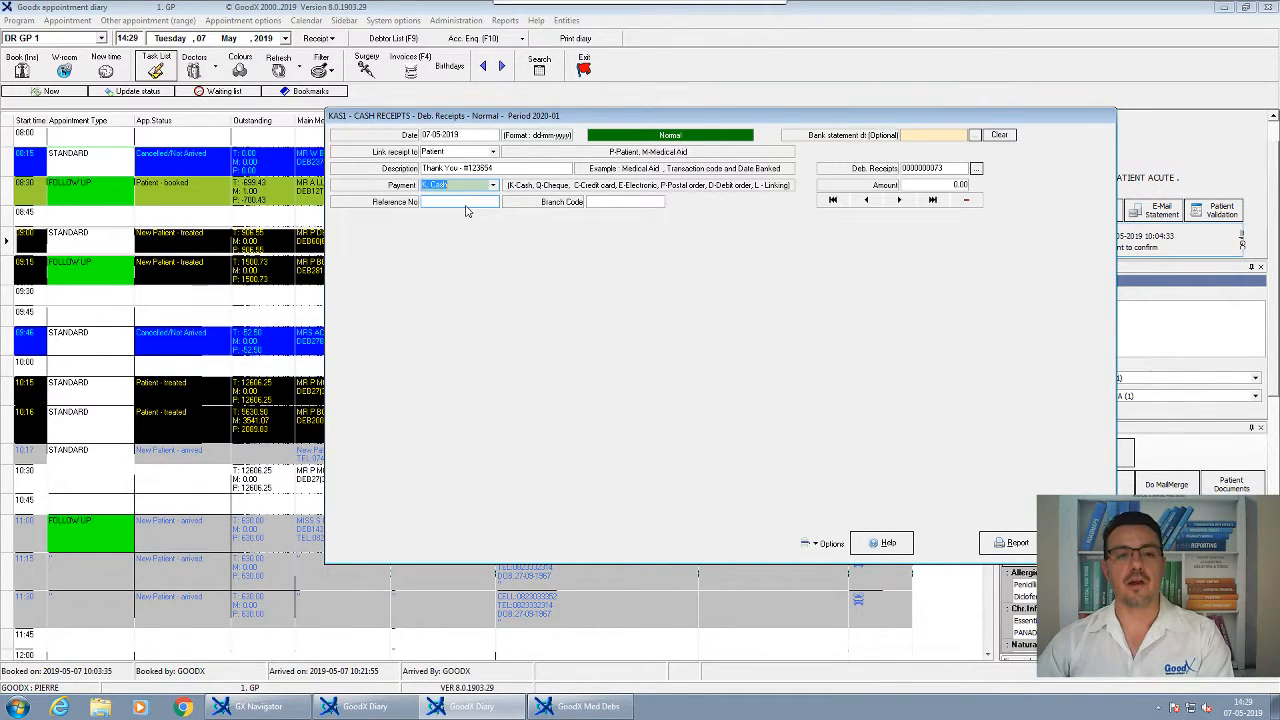
key("Tab")
key("Tab")
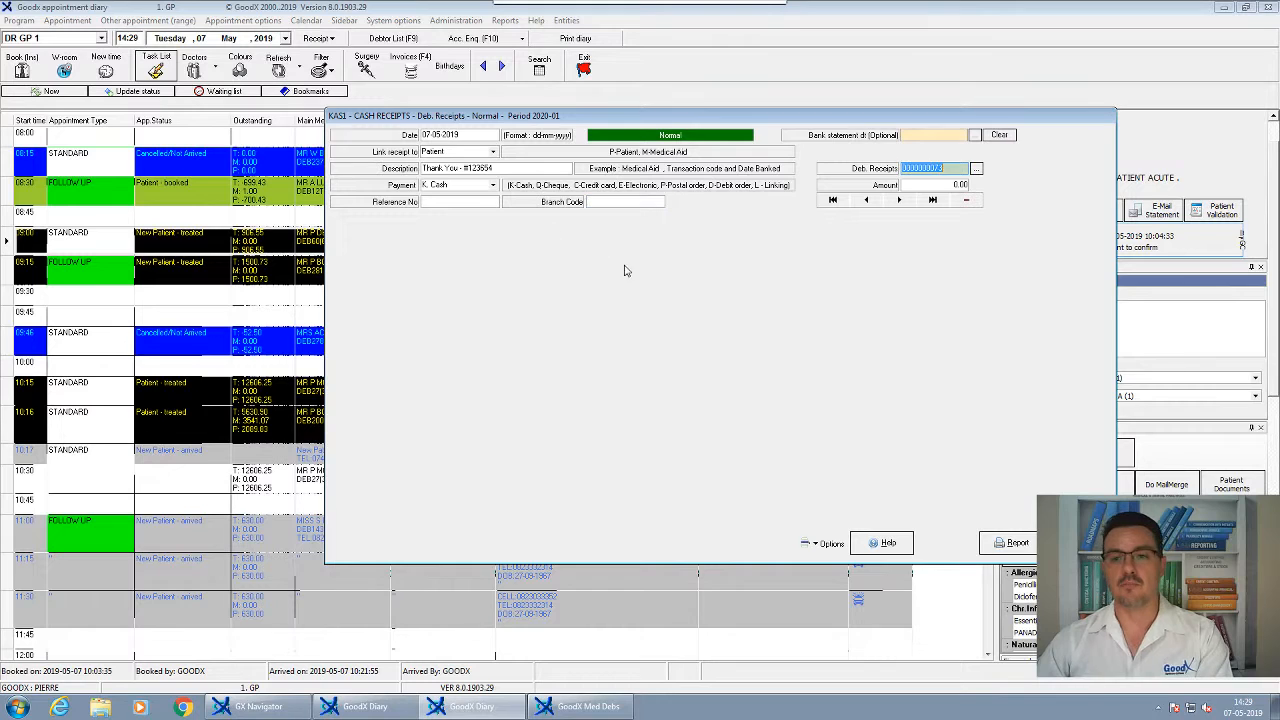
key("Tab")
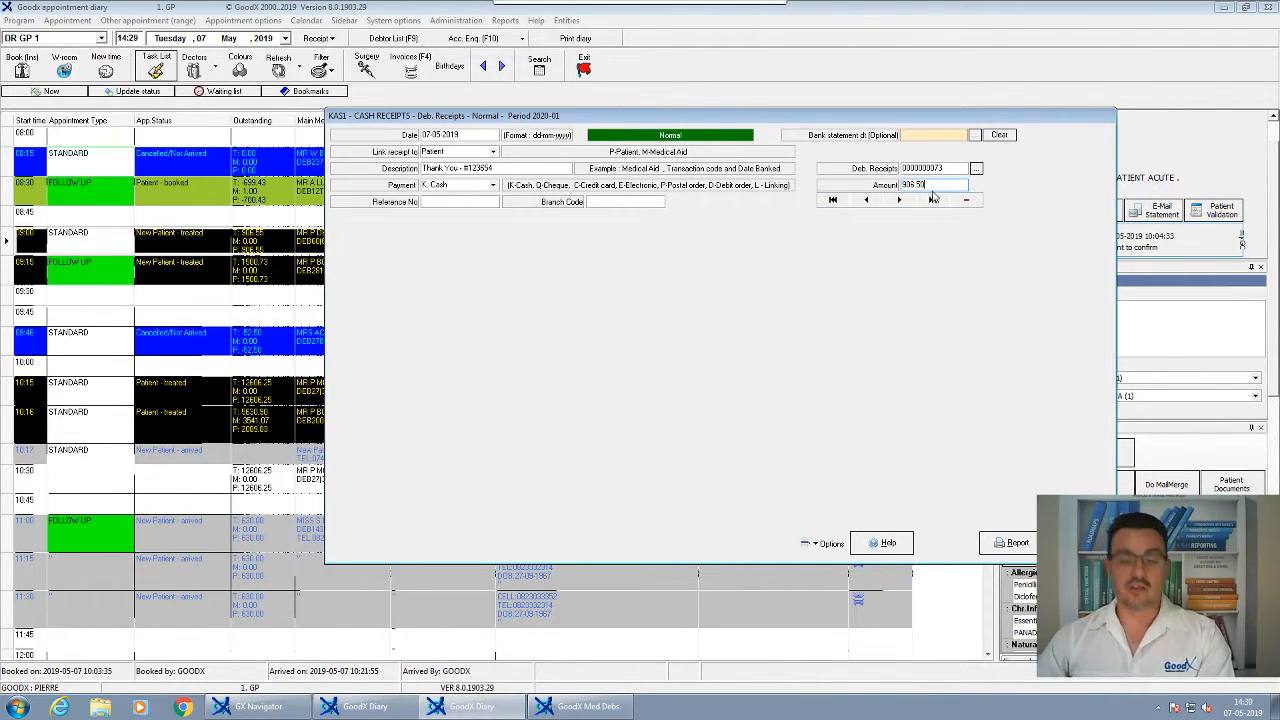
key("Return")
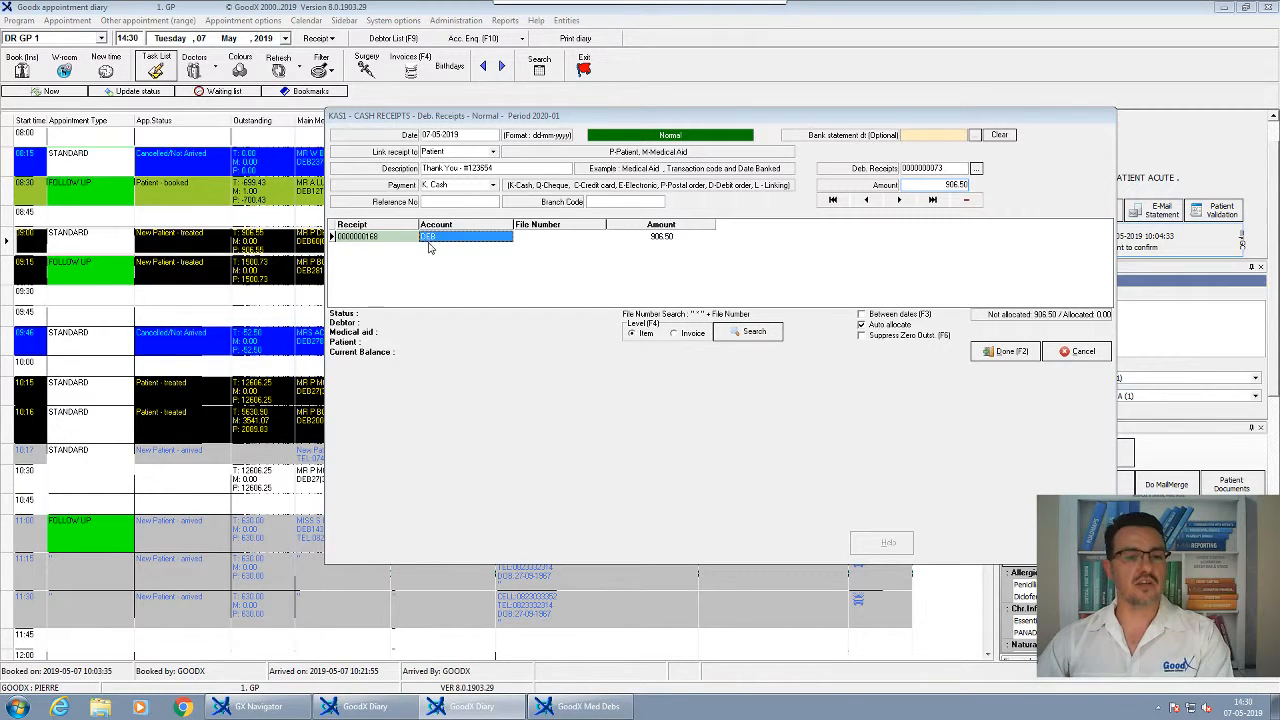
Allocate the 906.50 receipt line to the patient's debtor account, found by surname search
type("60")
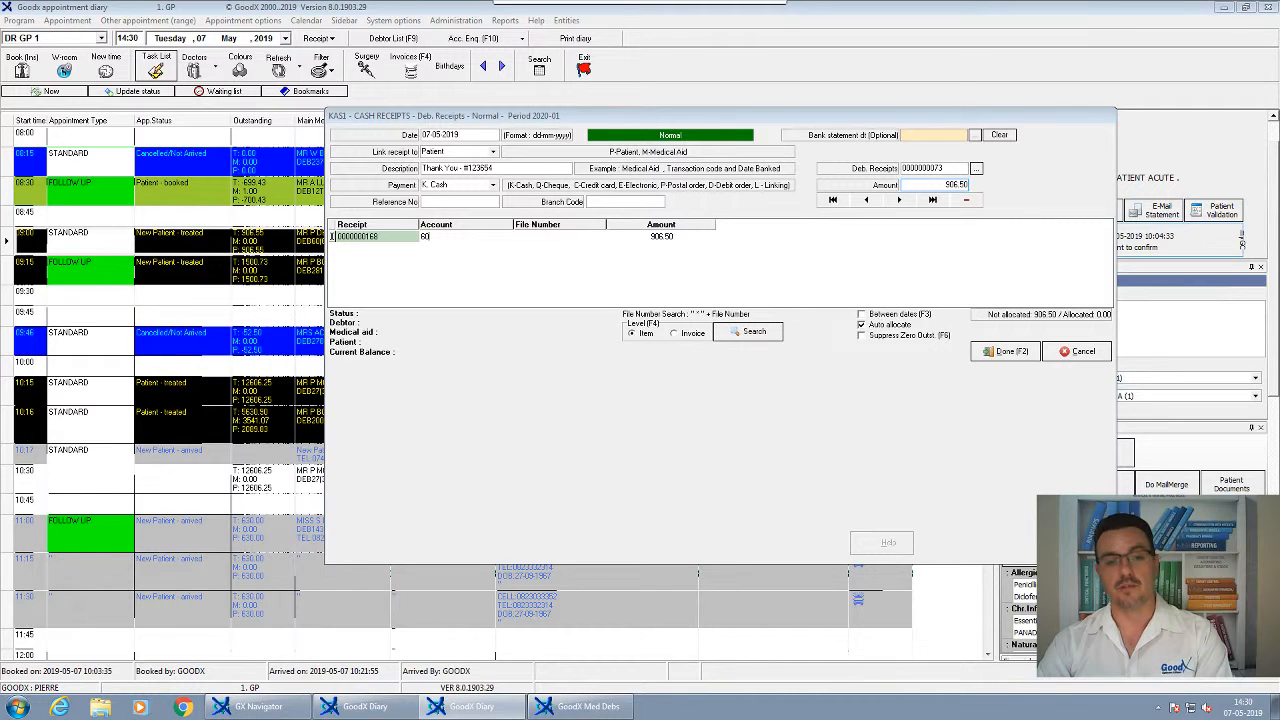
key("BackSpace")
key("BackSpace")
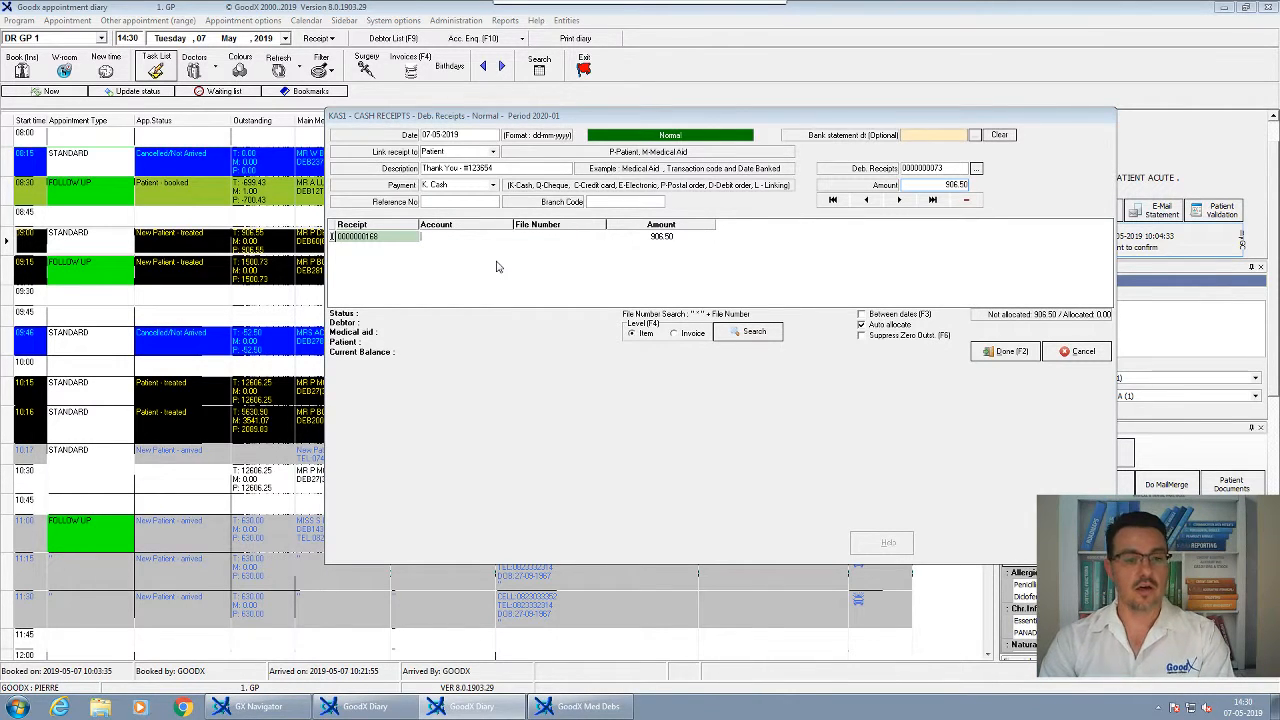
key("Return")
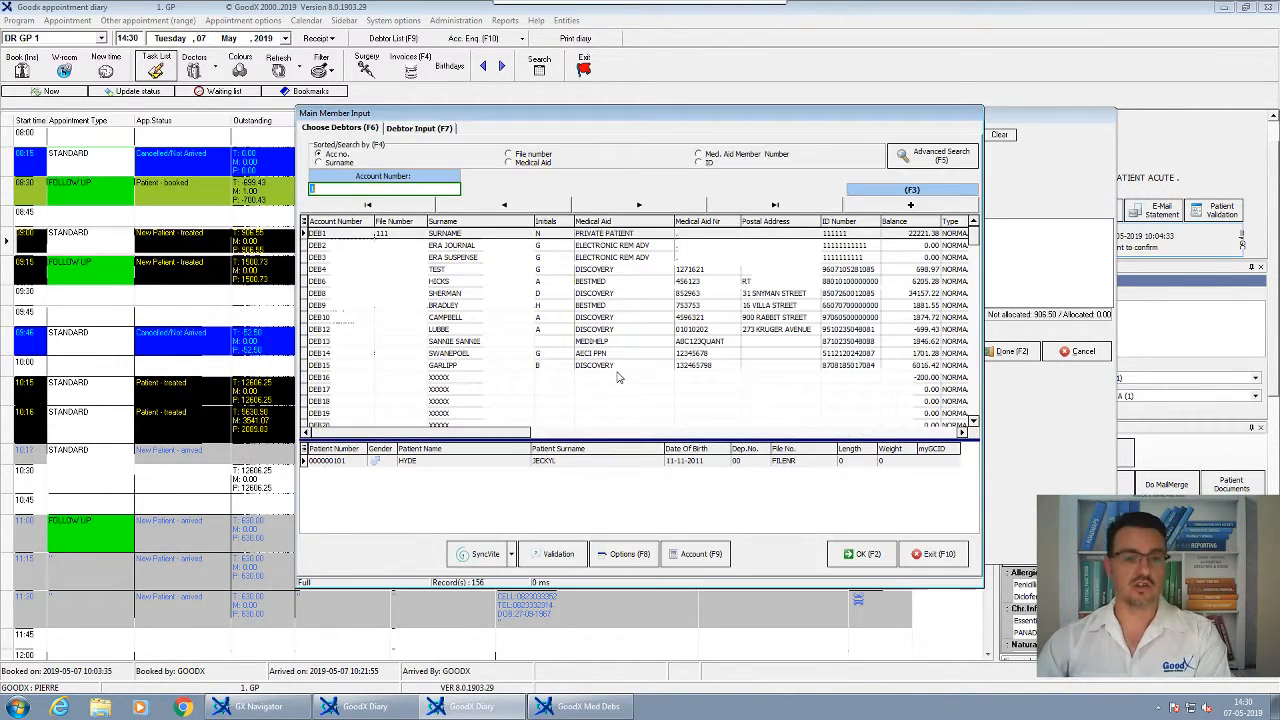
left_click(319, 163)
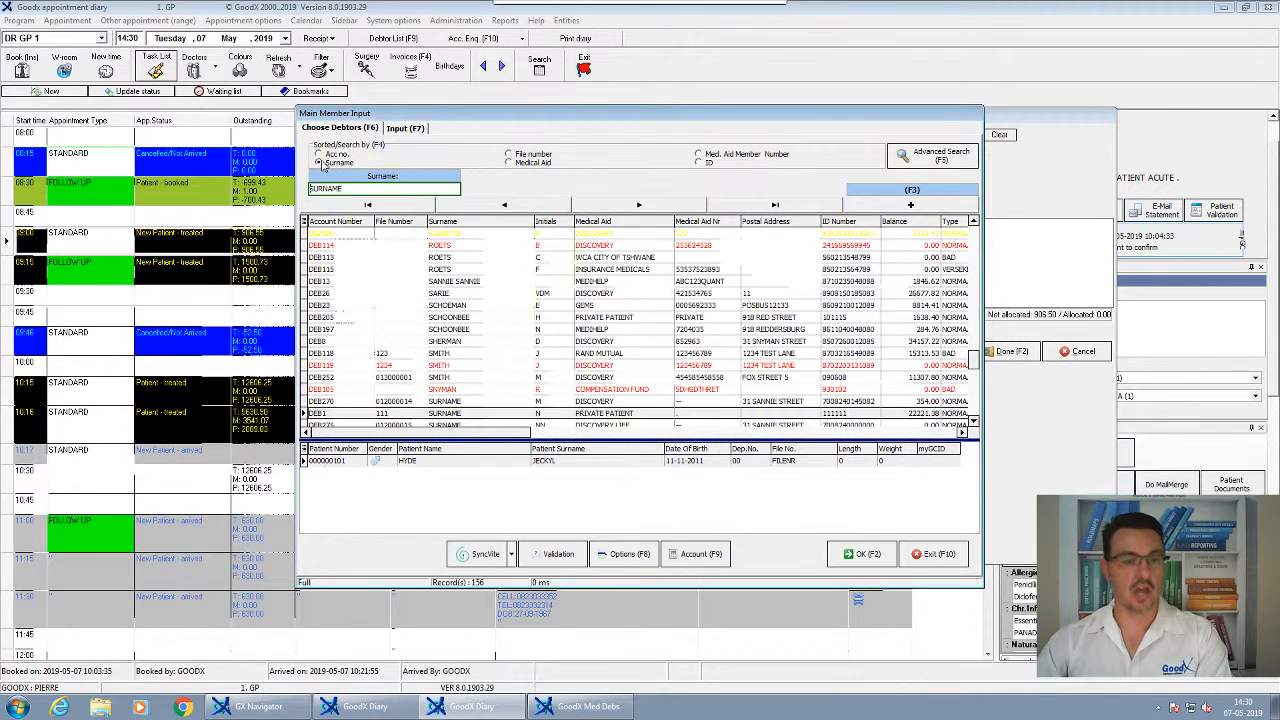
double_click(338, 189)
type("DE KLER")
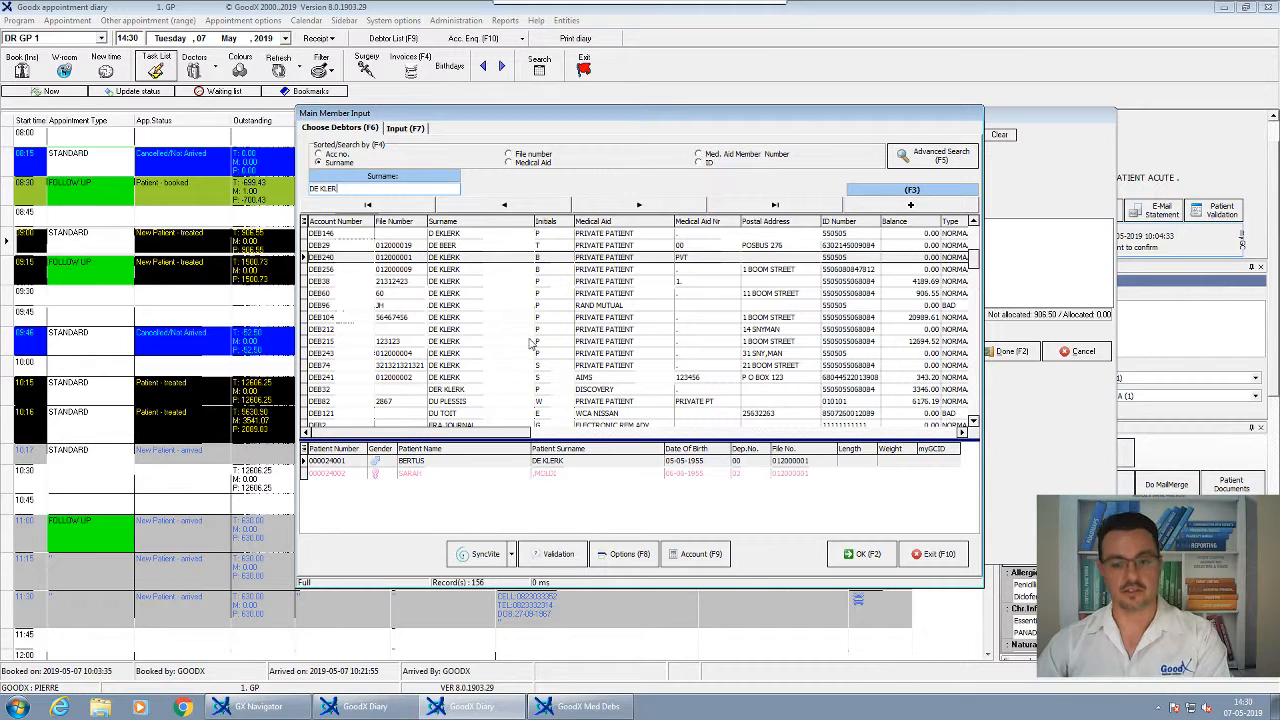
left_click(454, 284)
left_click(443, 296)
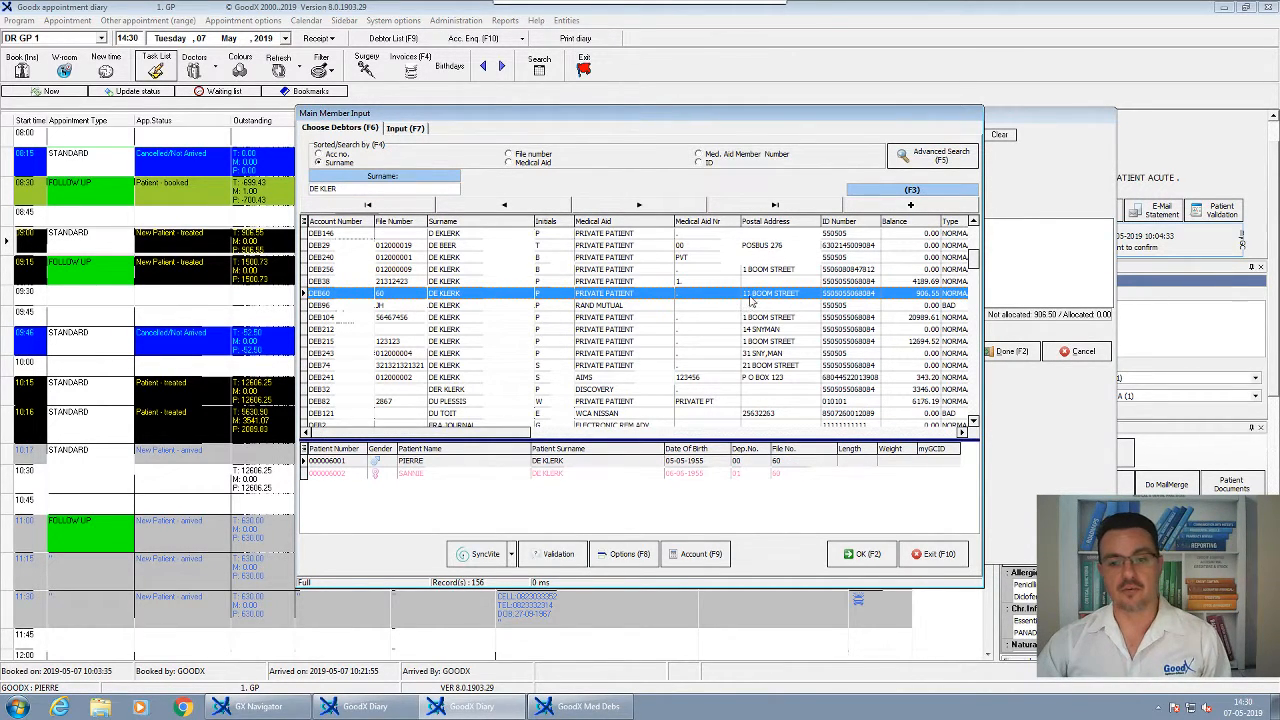
left_click(862, 555)
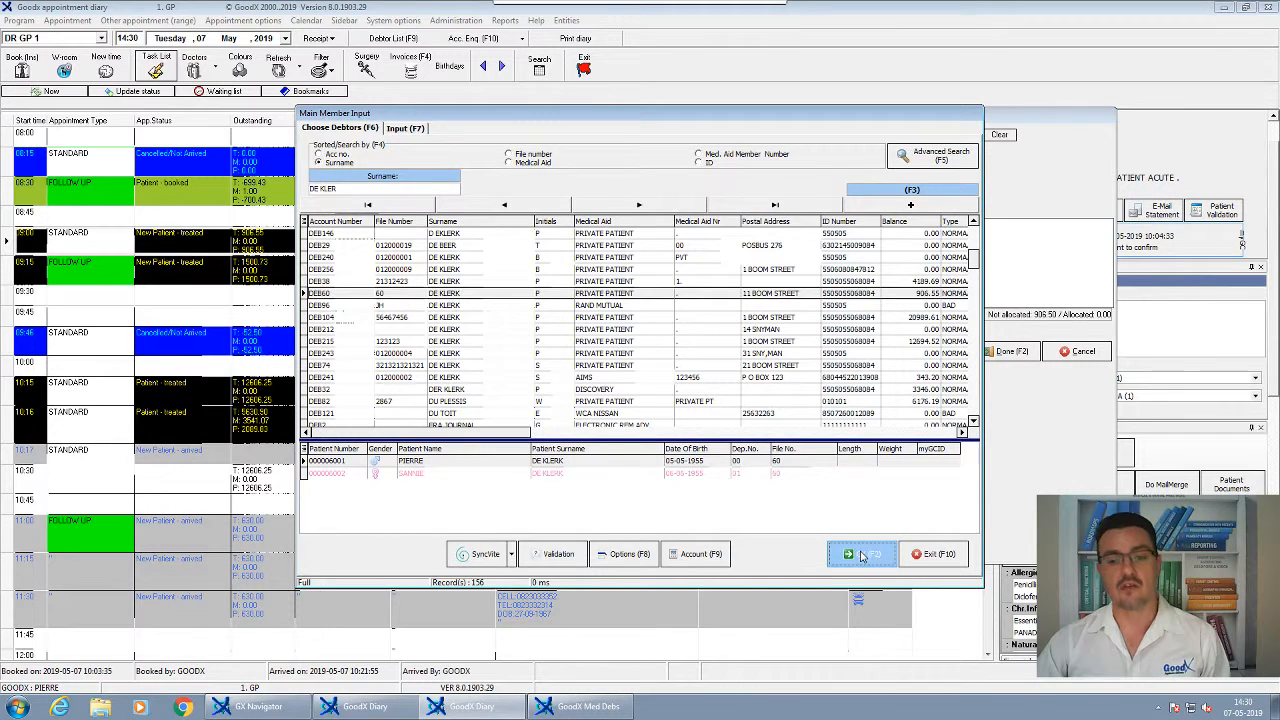
left_click(838, 562)
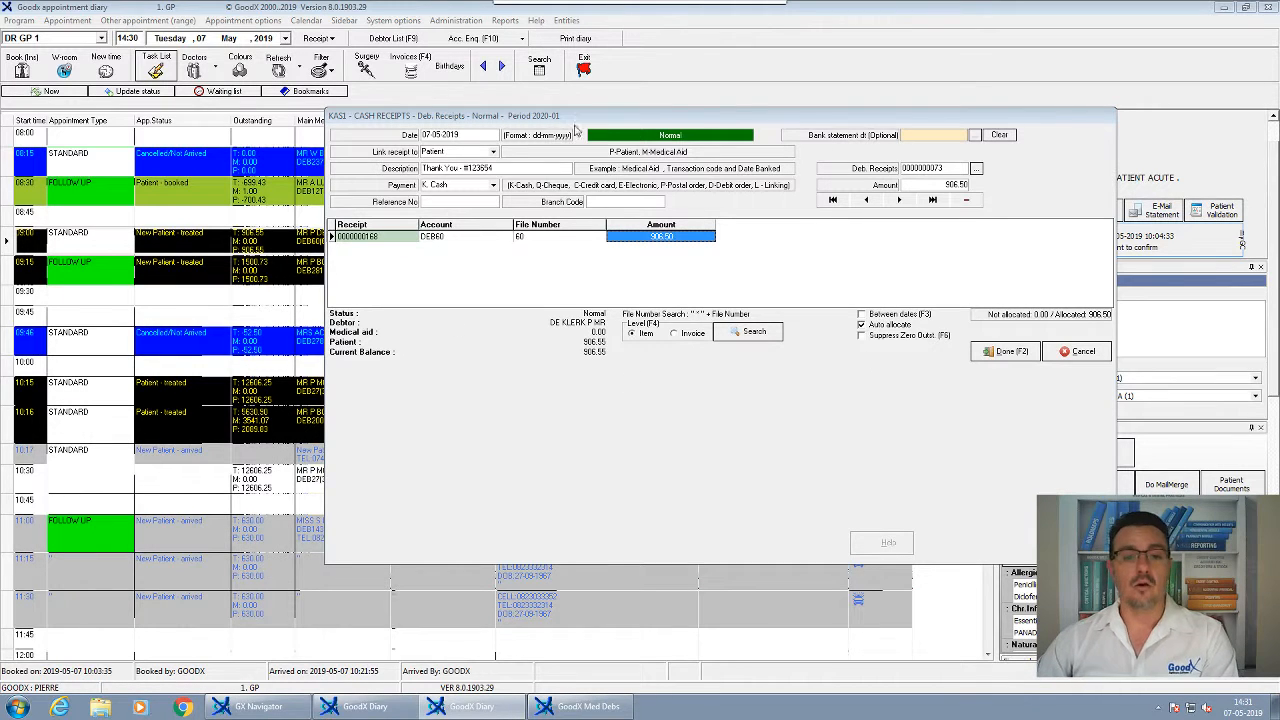
Load the debtor's 07-05-2019 invoice items against the 906.50 receipt line
mouse_move(600, 5)
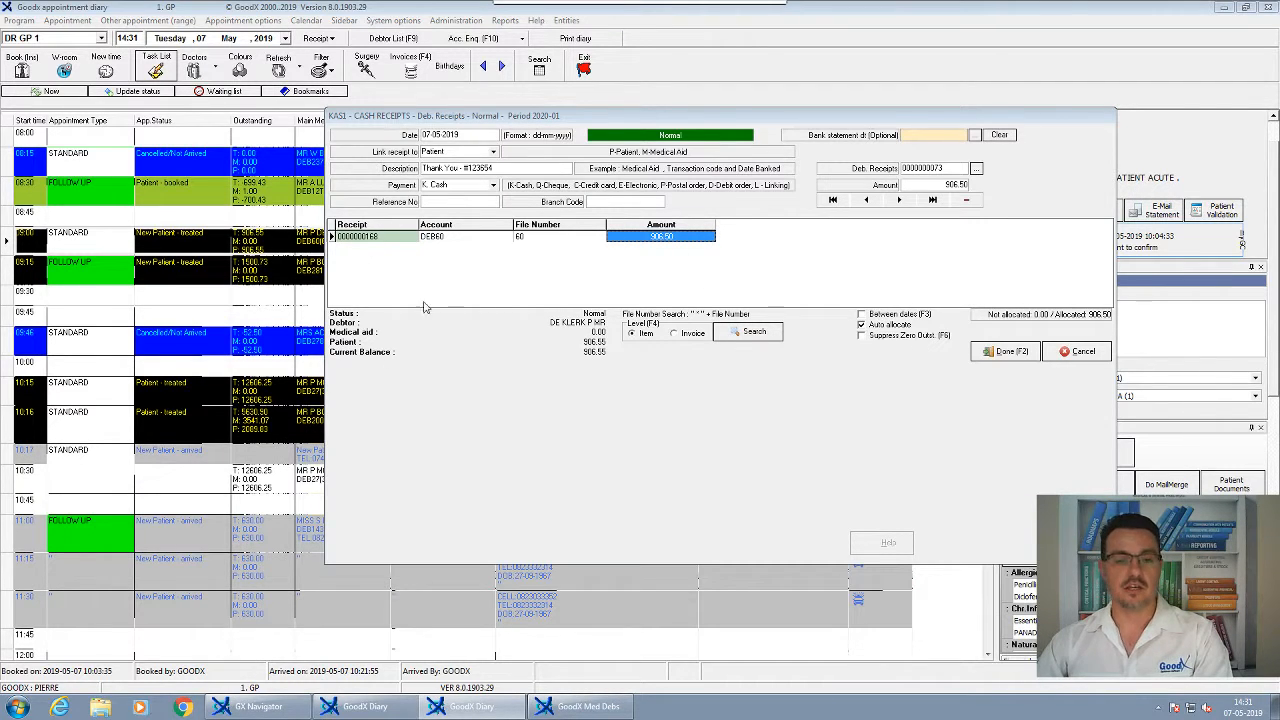
left_click(670, 237)
key("Return")
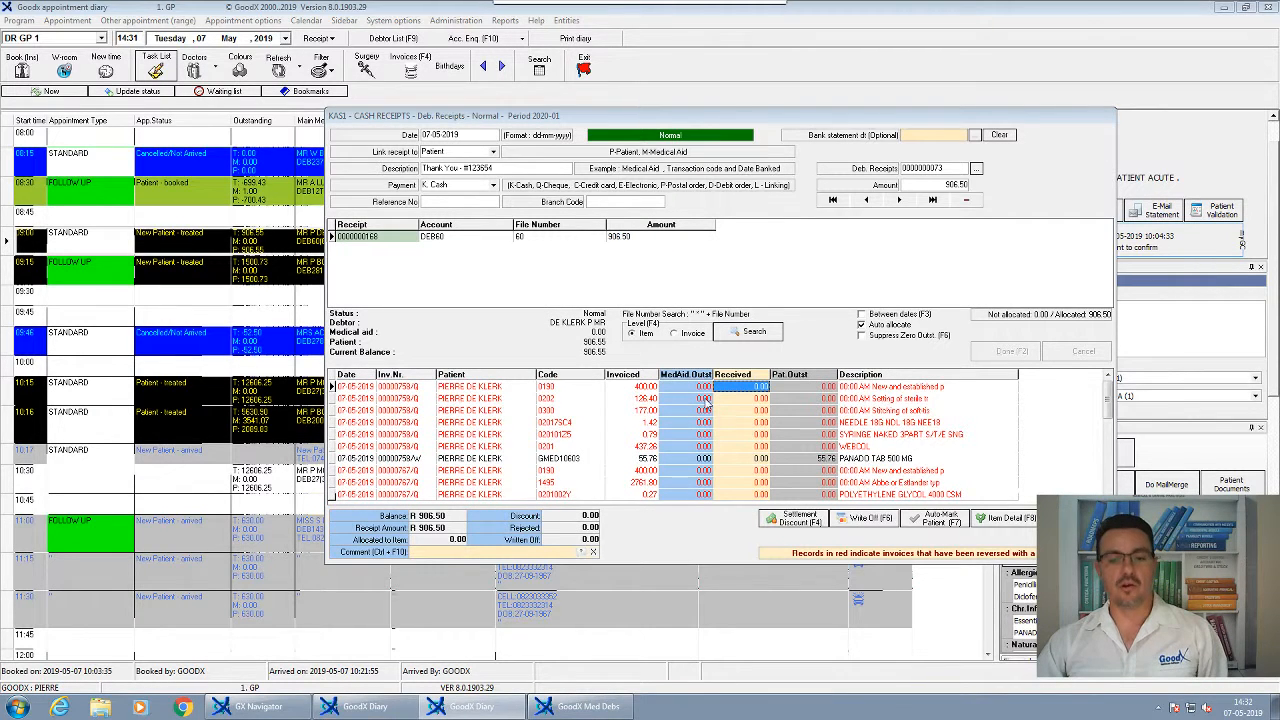
Review the invoice items down to PANADO TAB 500 MG, then cancel the allocation
key("Down")
key("Down")
key("Down")
key("Down")
key("Down")
key("Down")
key("Down")
key("Down")
key("Down")
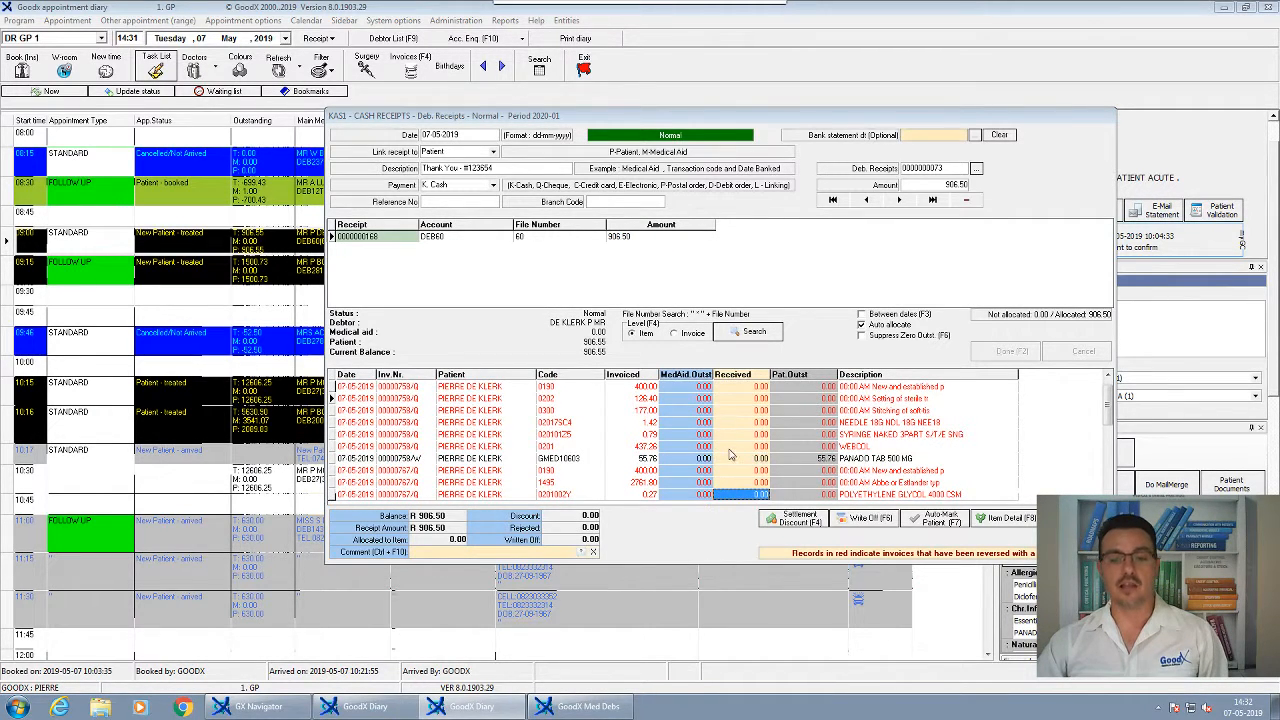
key("Down")
key("Down")
key("Down")
key("Down")
key("Down")
key("Down")
key("Down")
key("Down")
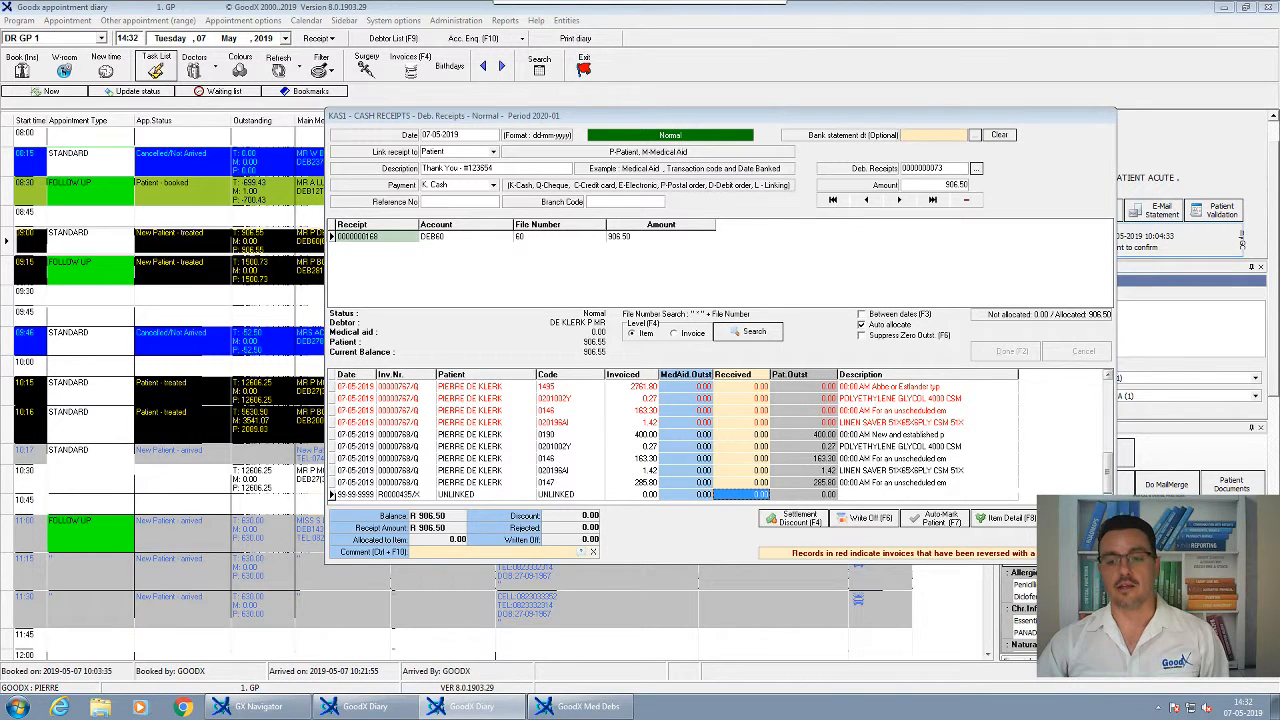
left_click_drag(1108, 468, 1108, 388)
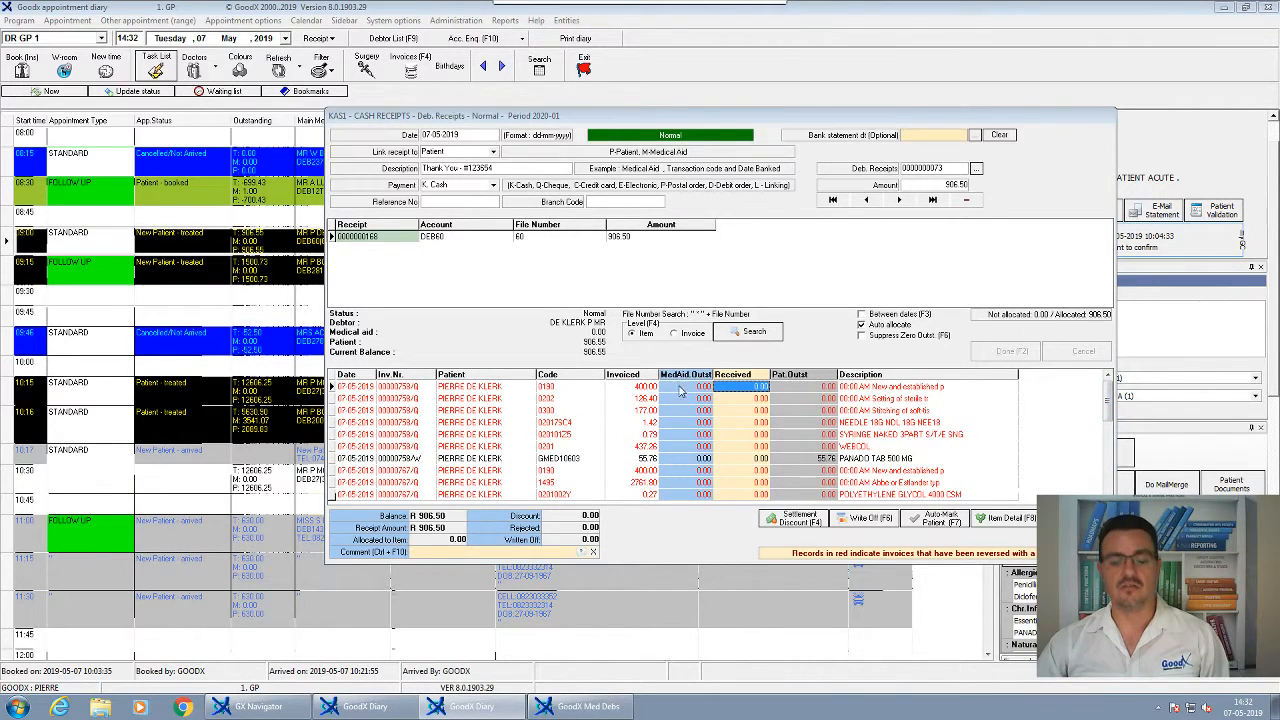
left_click(690, 458)
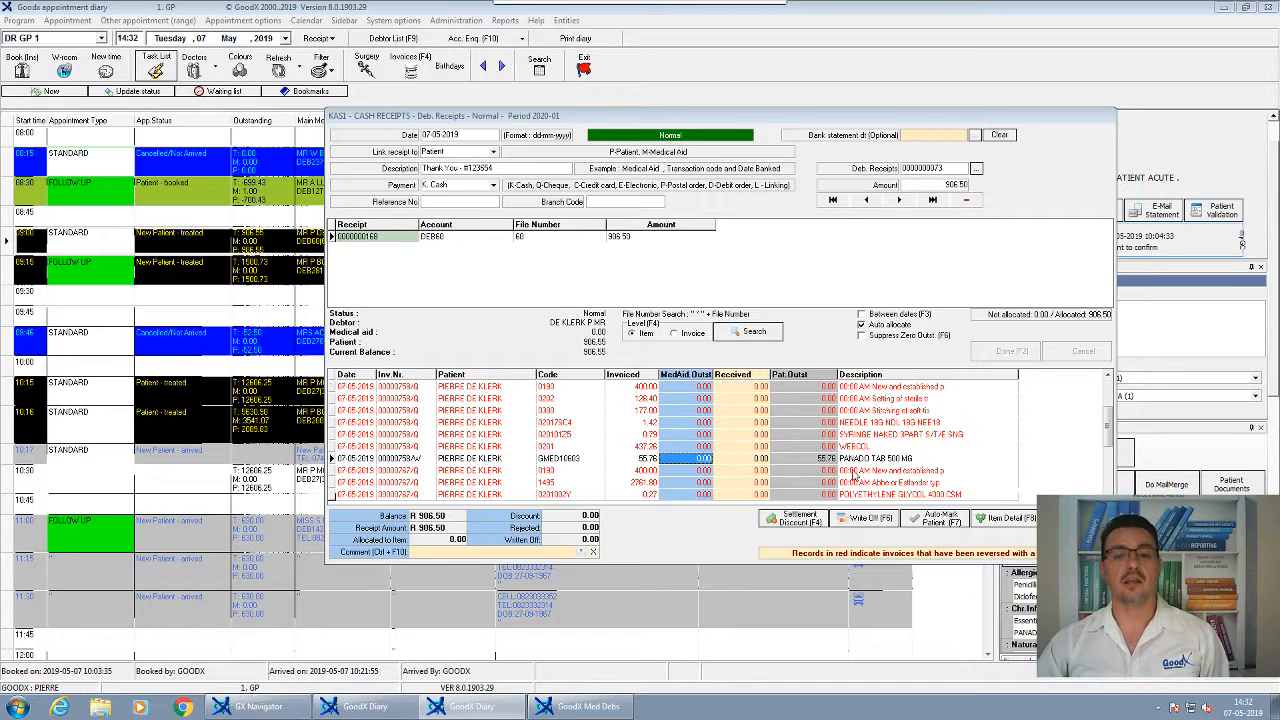
left_click_drag(1108, 430, 1109, 488)
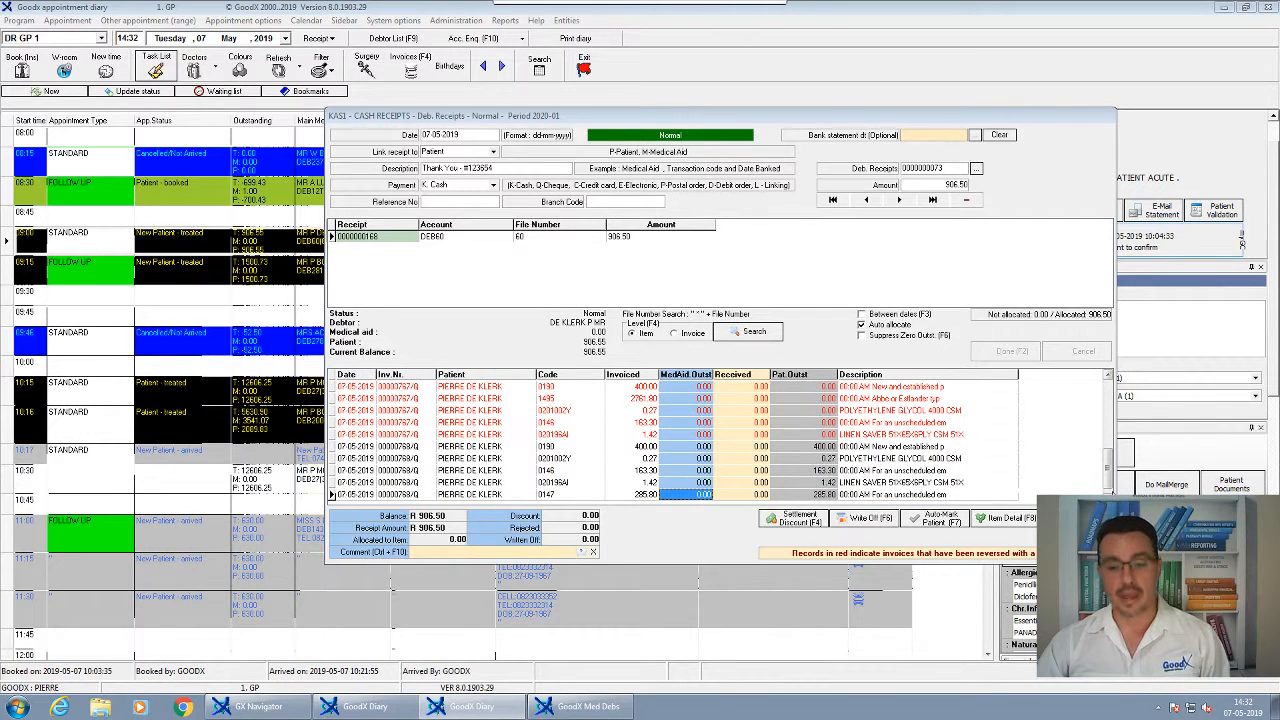
key("Escape")
left_click(751, 364)
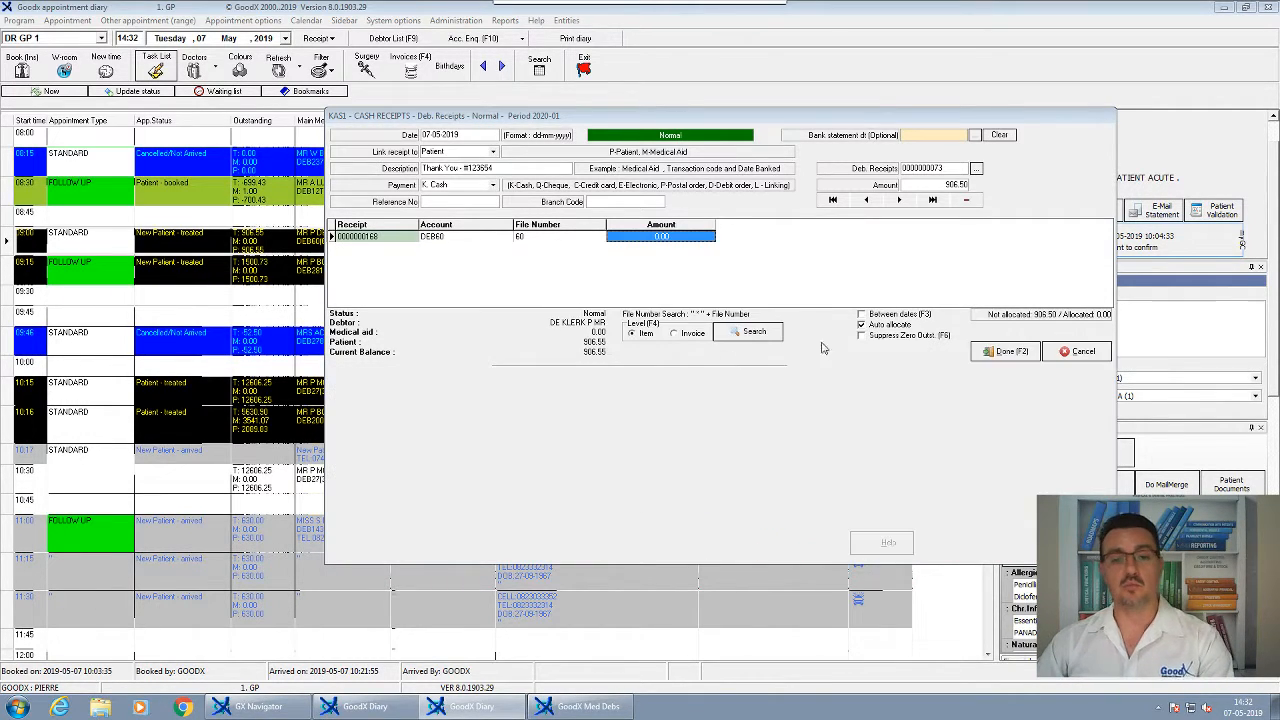
Enable Suppress Zero Outst., enter 906.50 on the DEB60 line and reload its invoice items
left_click(867, 342)
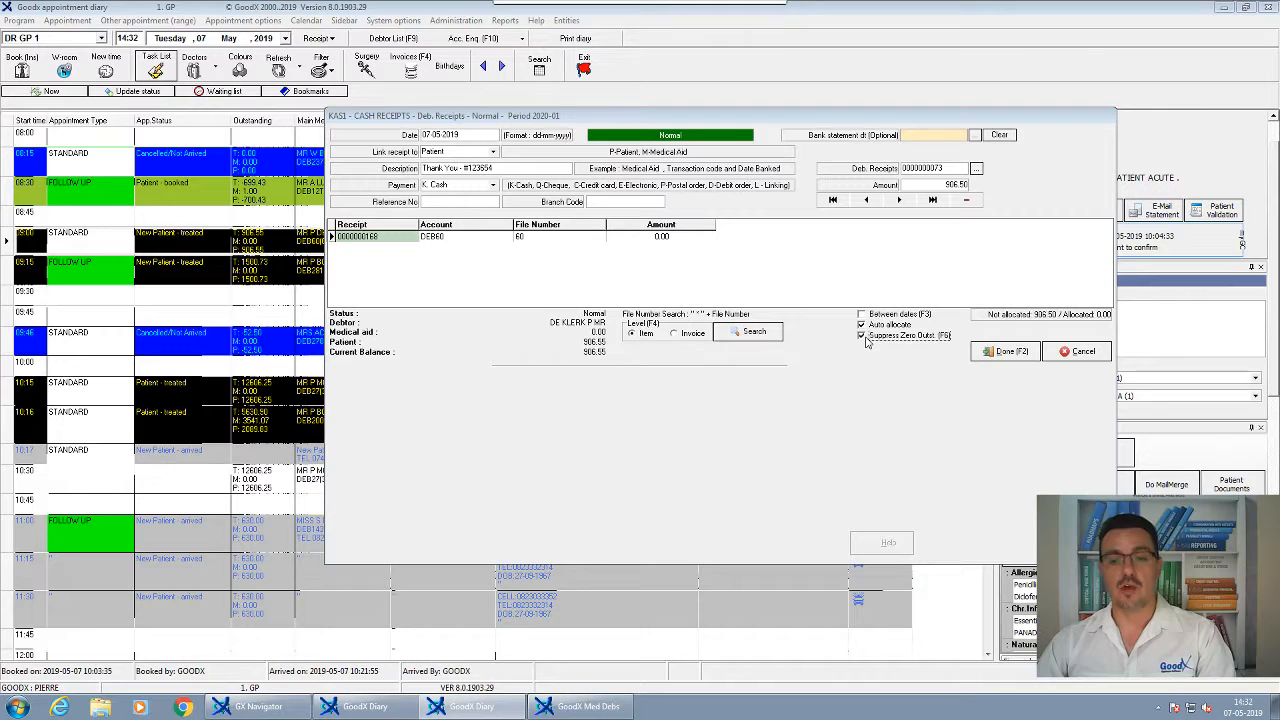
left_click(662, 237)
type("906")
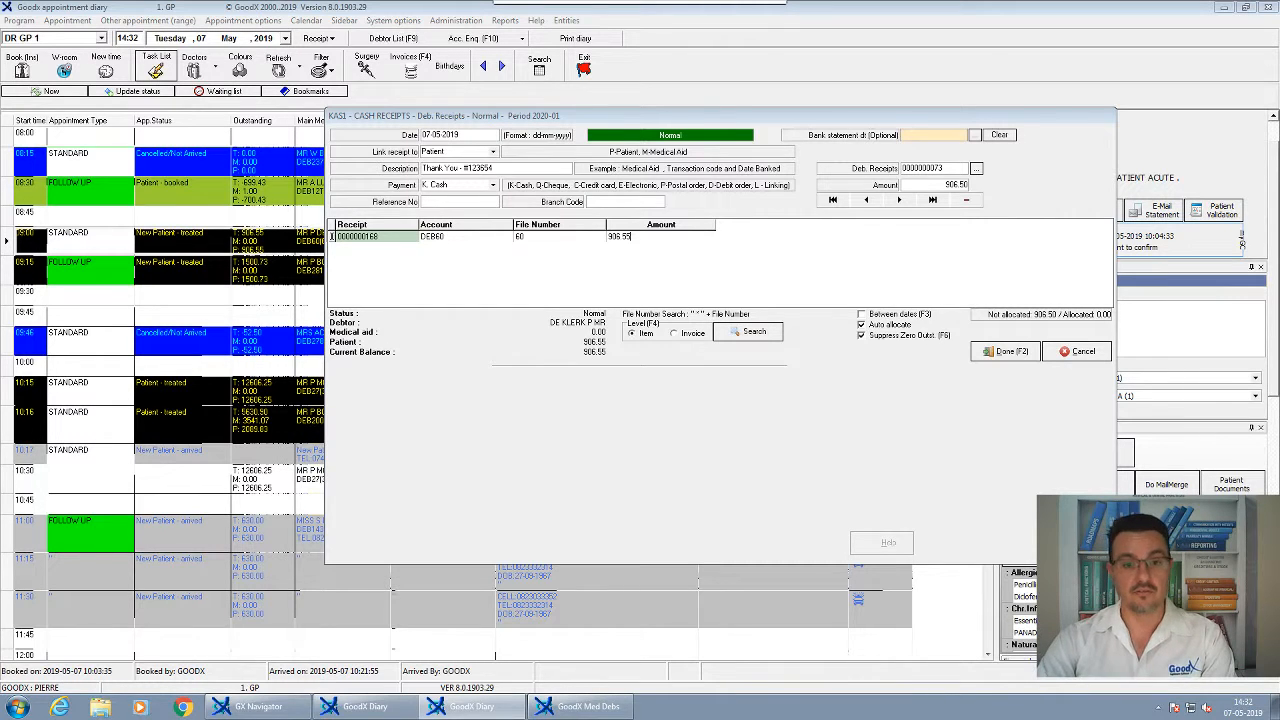
key("Return")
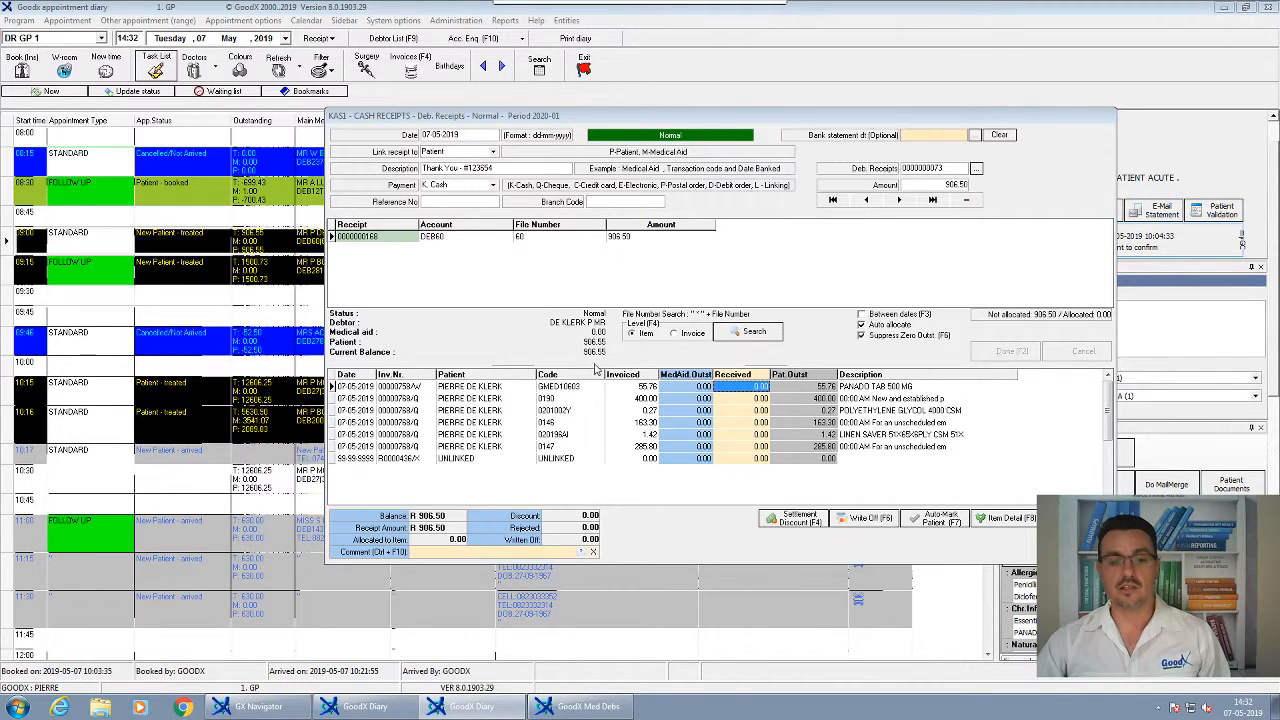
Allocate the six items' received amounts, including 400.00, 0.27, 163.30, 285.80 and the 1.37 remainder
double_click(757, 388)
double_click(748, 400)
double_click(748, 412)
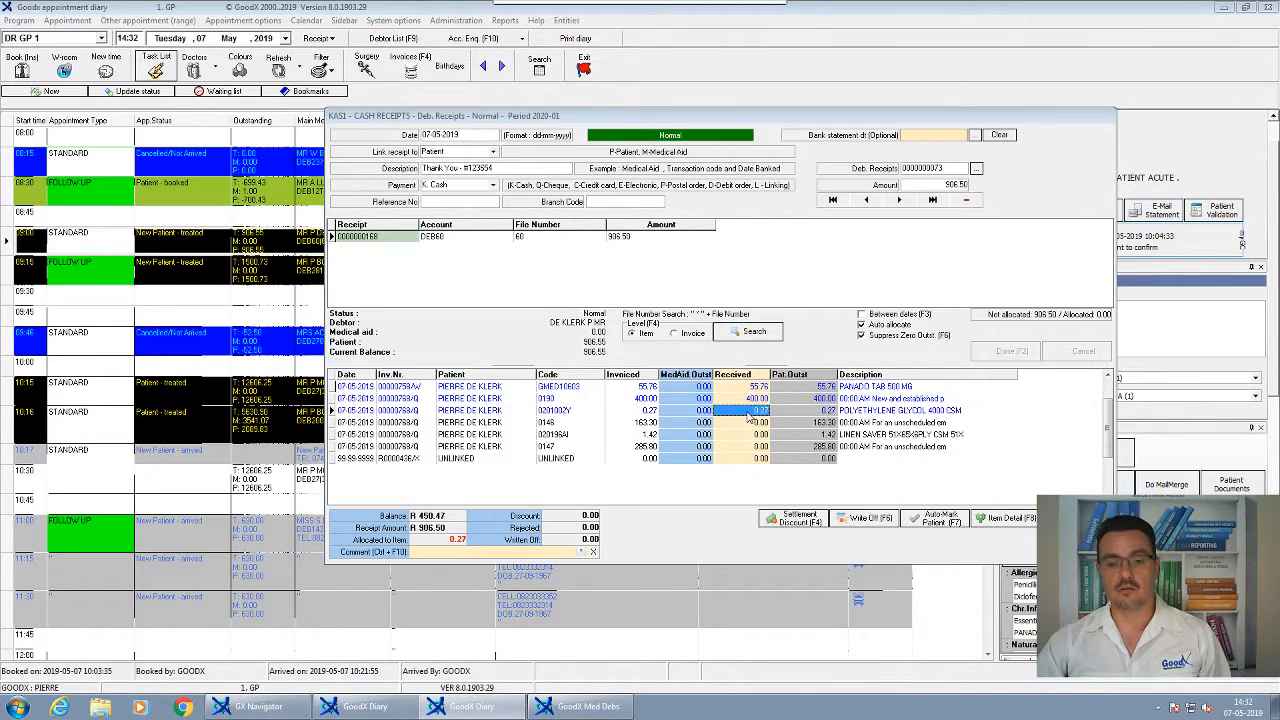
right_click(748, 412)
double_click(747, 414)
double_click(748, 422)
left_click(749, 412)
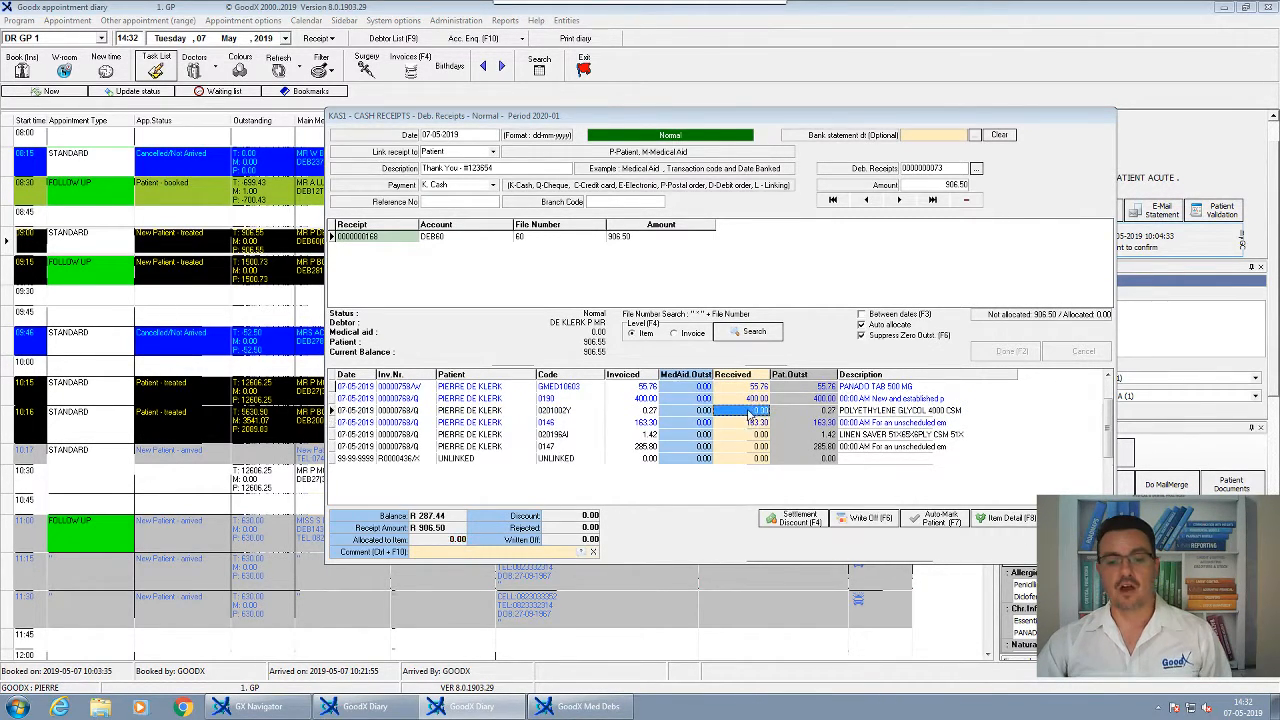
left_click(750, 412)
double_click(748, 432)
double_click(752, 414)
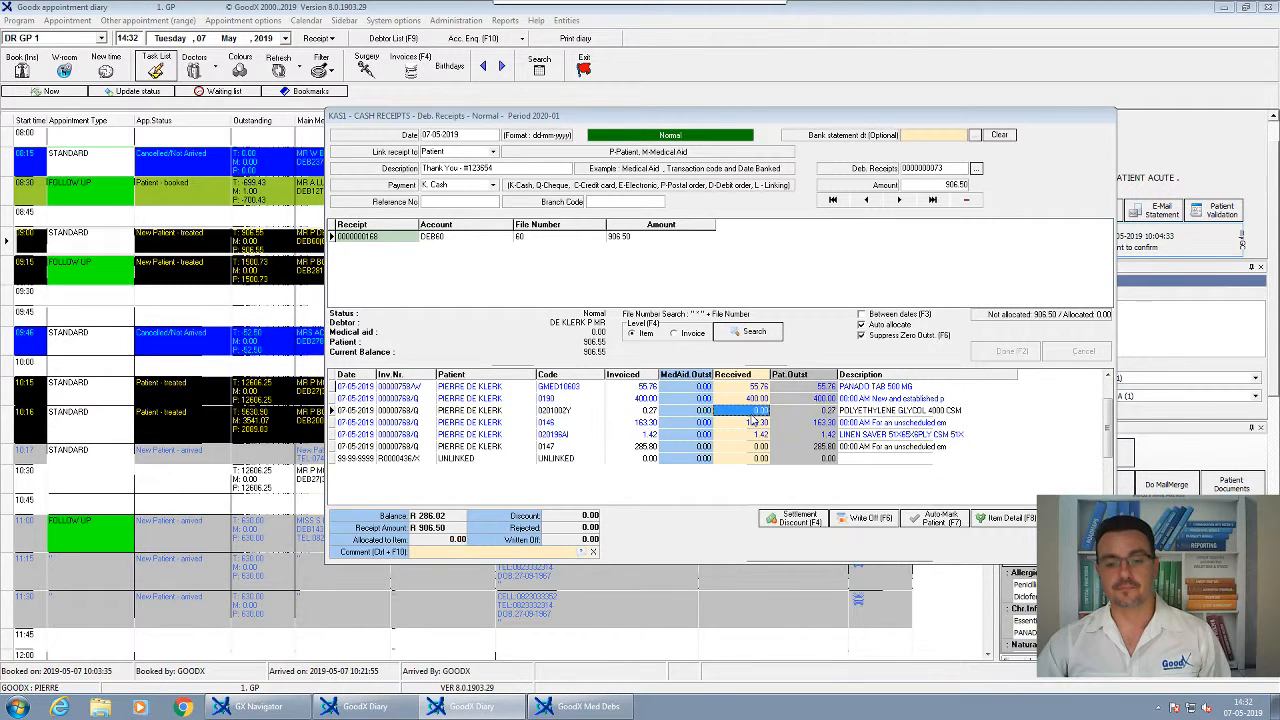
double_click(754, 438)
double_click(754, 449)
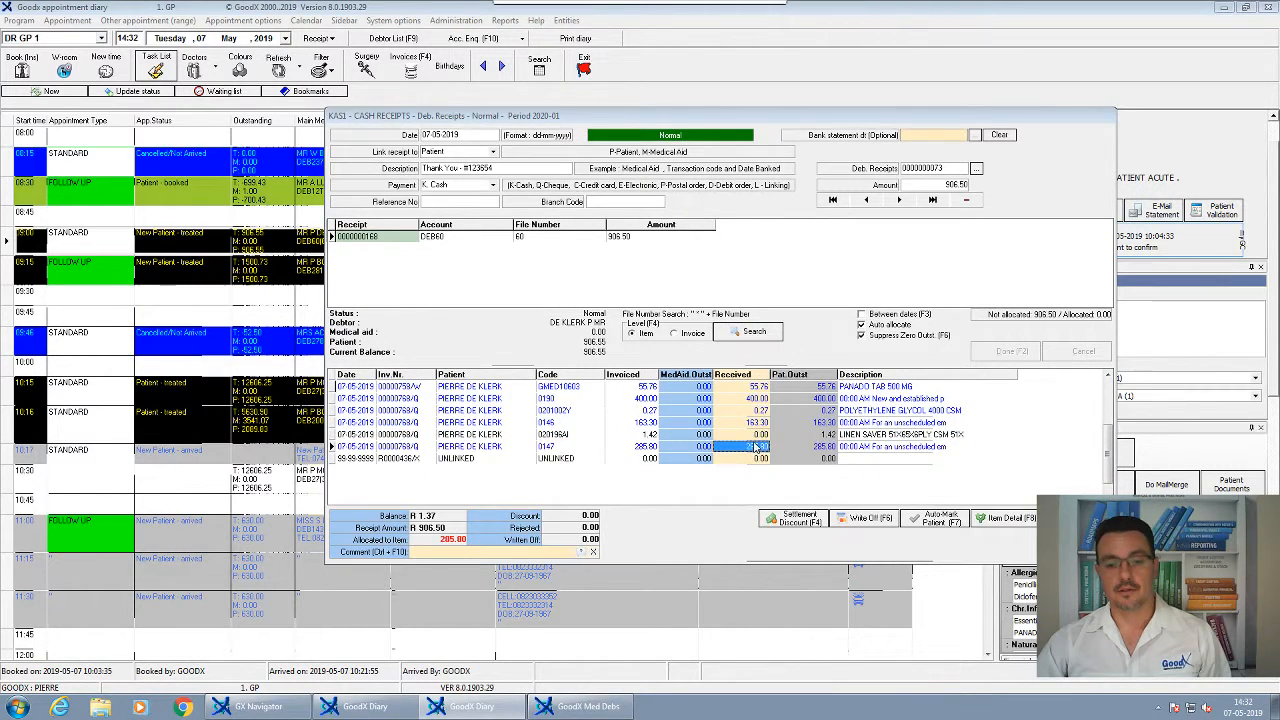
double_click(754, 437)
Check the UNLINKED line and the allocated items at a 0.00 balance, then leave the allocation
left_click(754, 461)
left_click(755, 463)
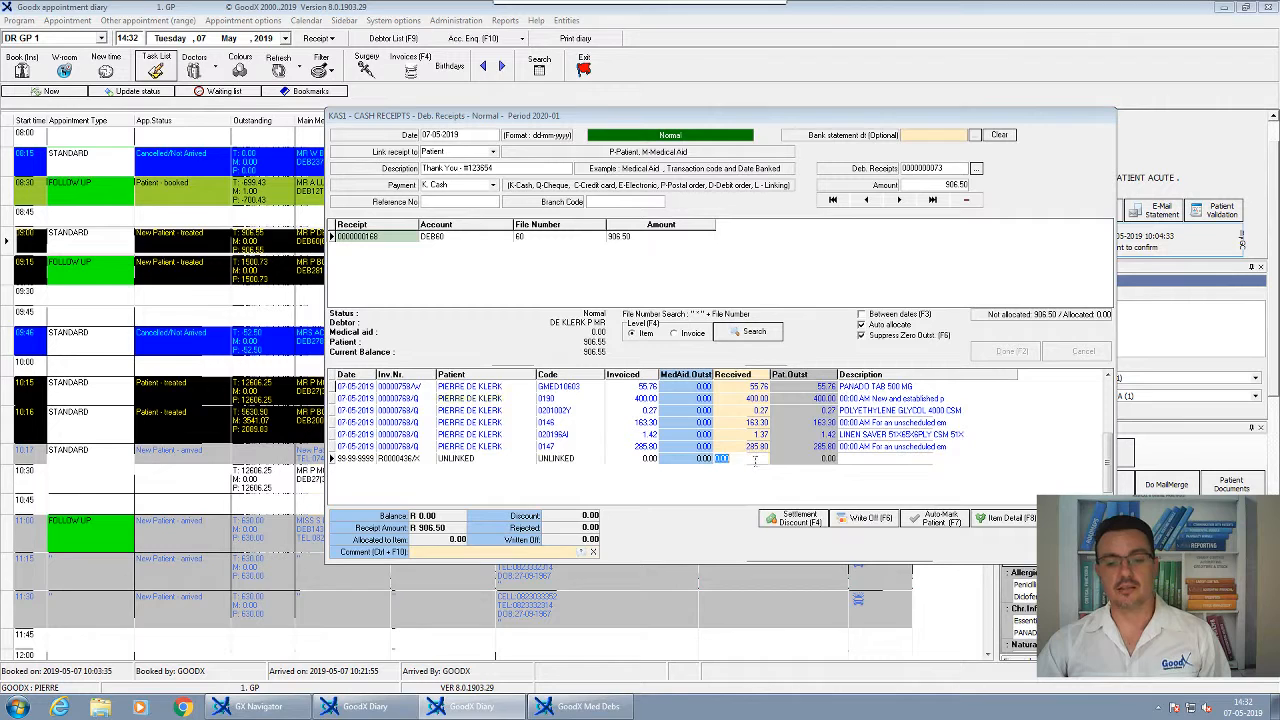
left_click(753, 446)
left_click(758, 422)
left_click(760, 399)
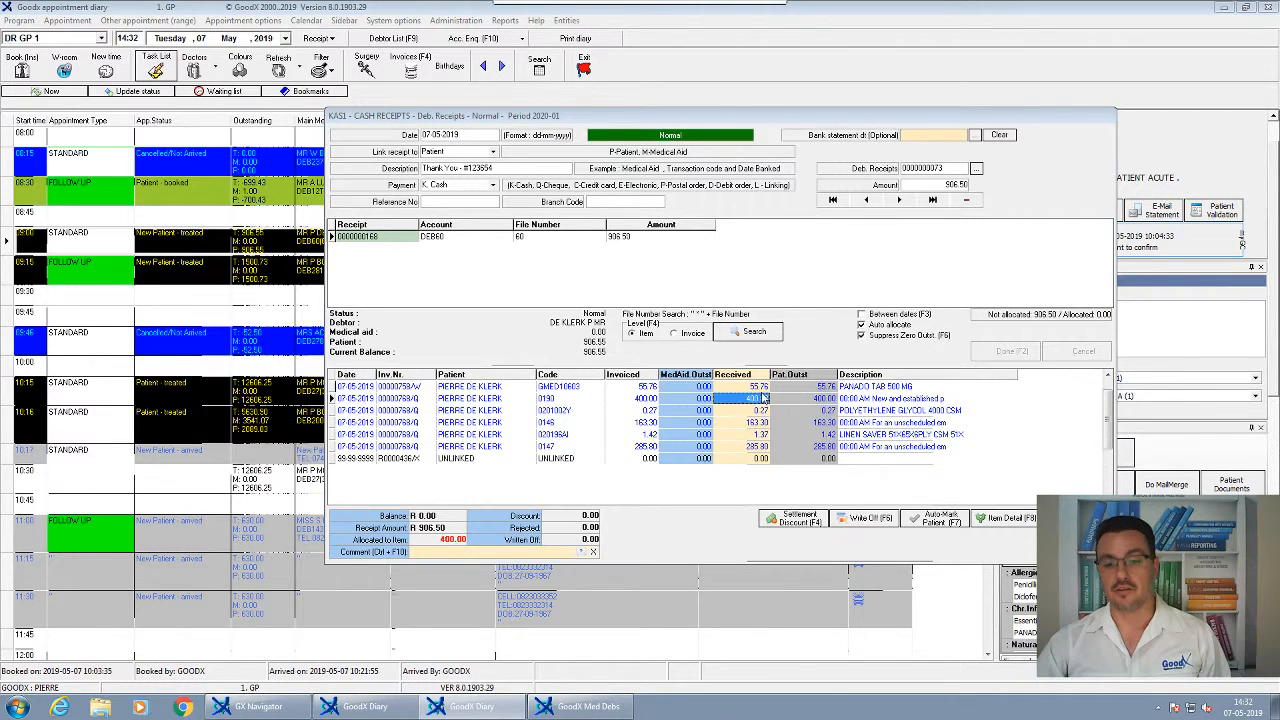
left_click(761, 387)
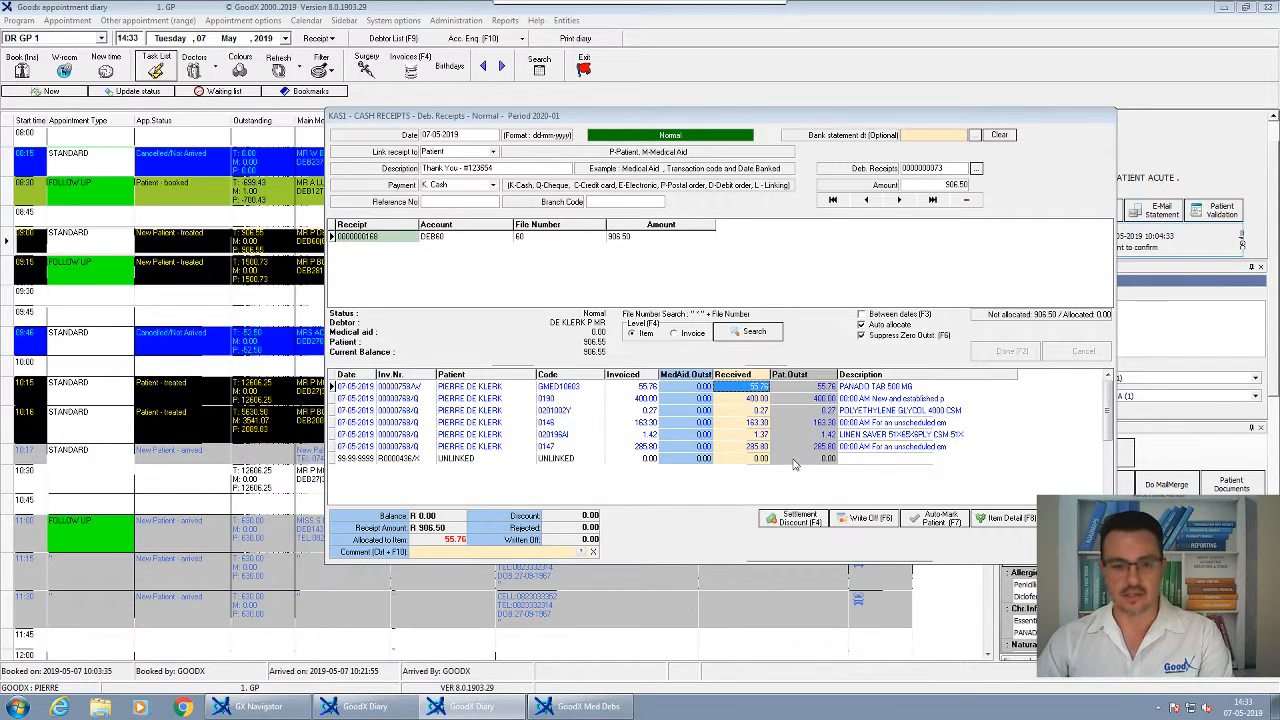
left_click(668, 460)
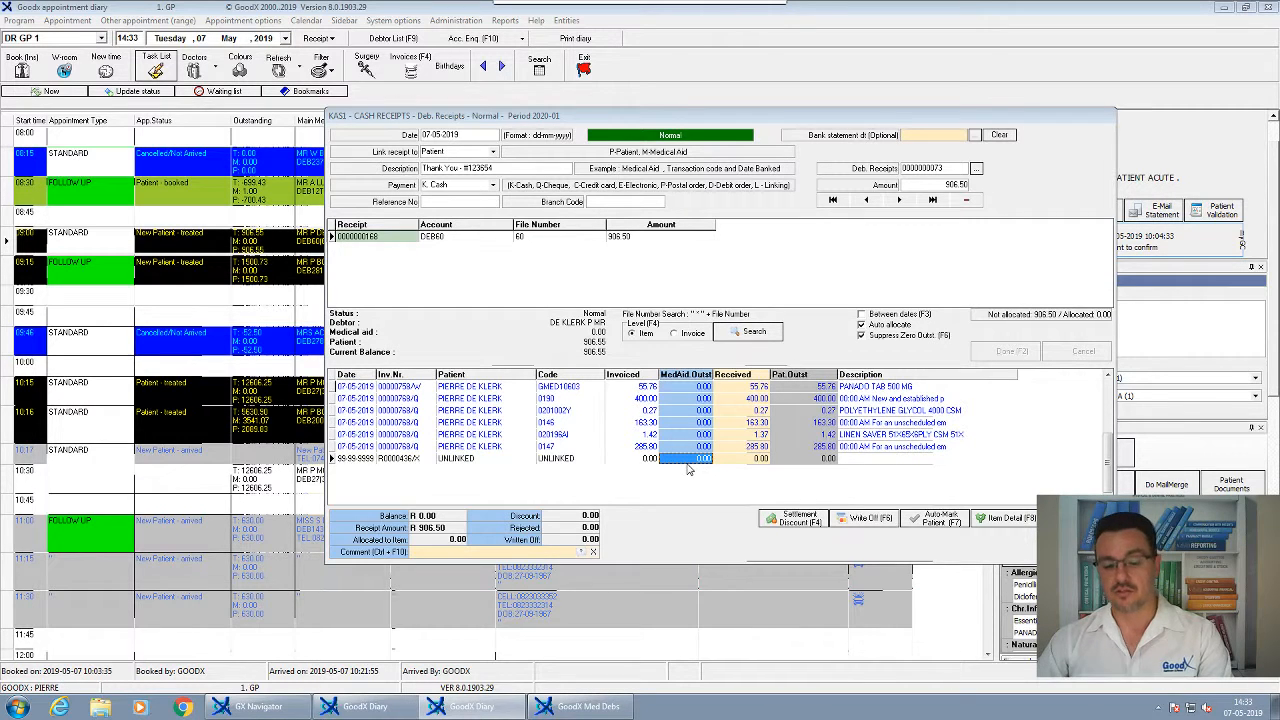
key("Escape")
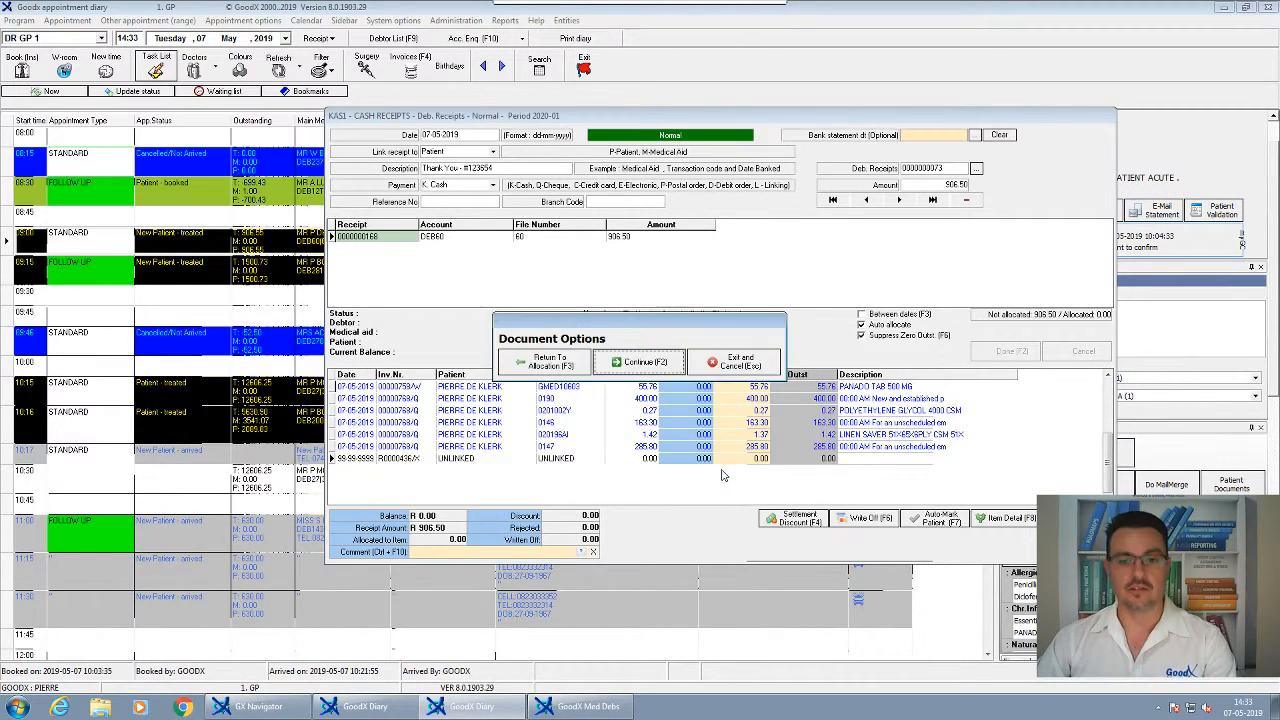
Discard the allocation and change the receipt line amount to 906.55, loading its items
key("Escape")
type("9")
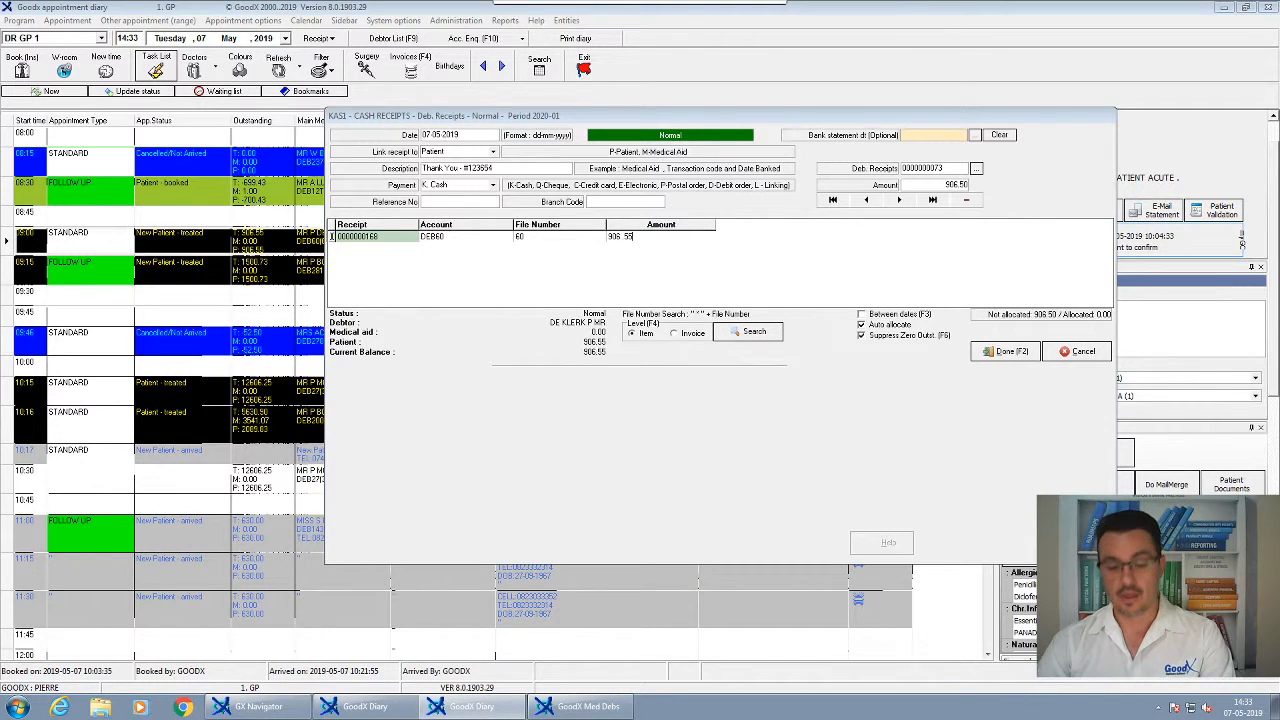
key("BackSpace")
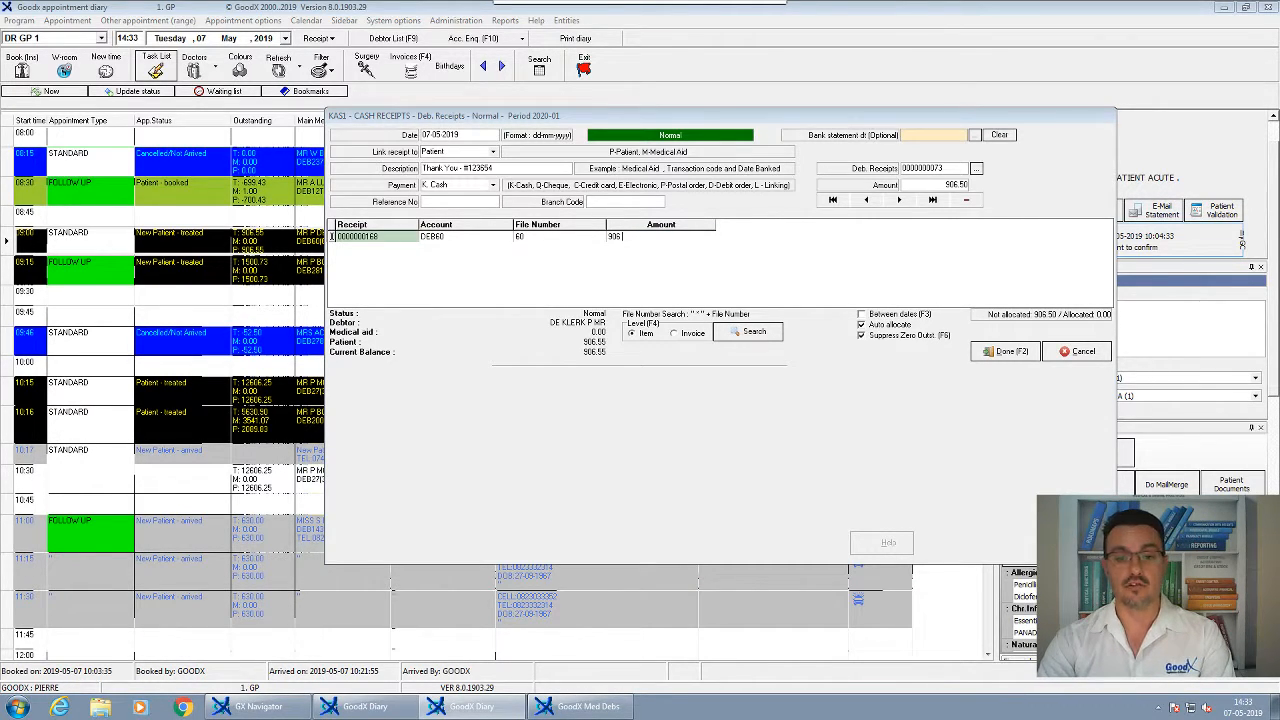
type(".55")
key("Return")
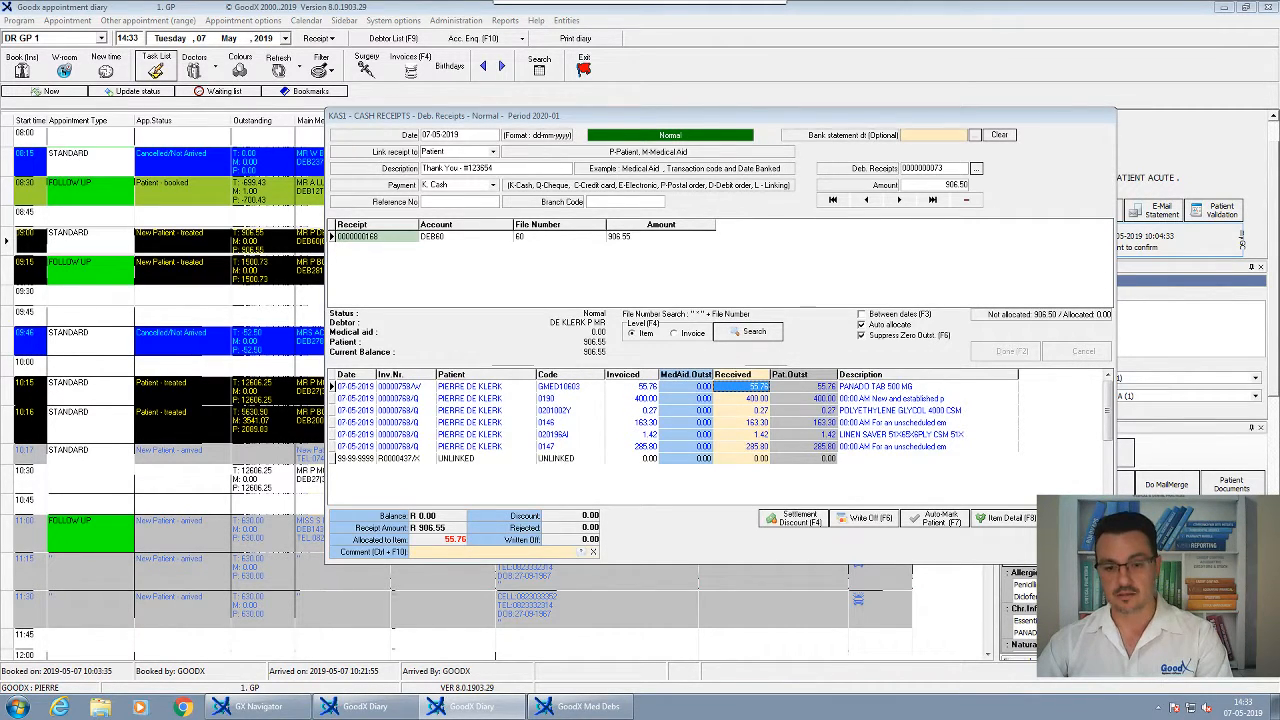
Change the receipt line amount to 906.00 and reload the invoice items
key("Escape")
key("Return")
key("Return")
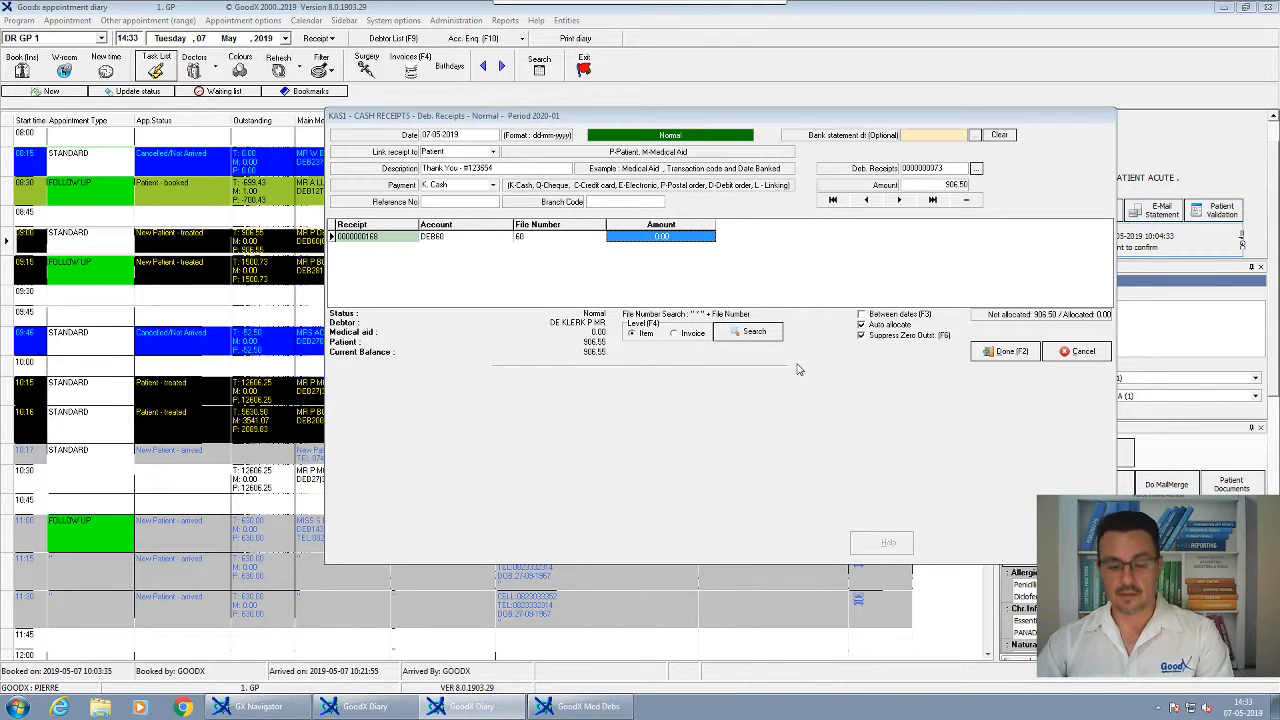
type("906")
key("Return")
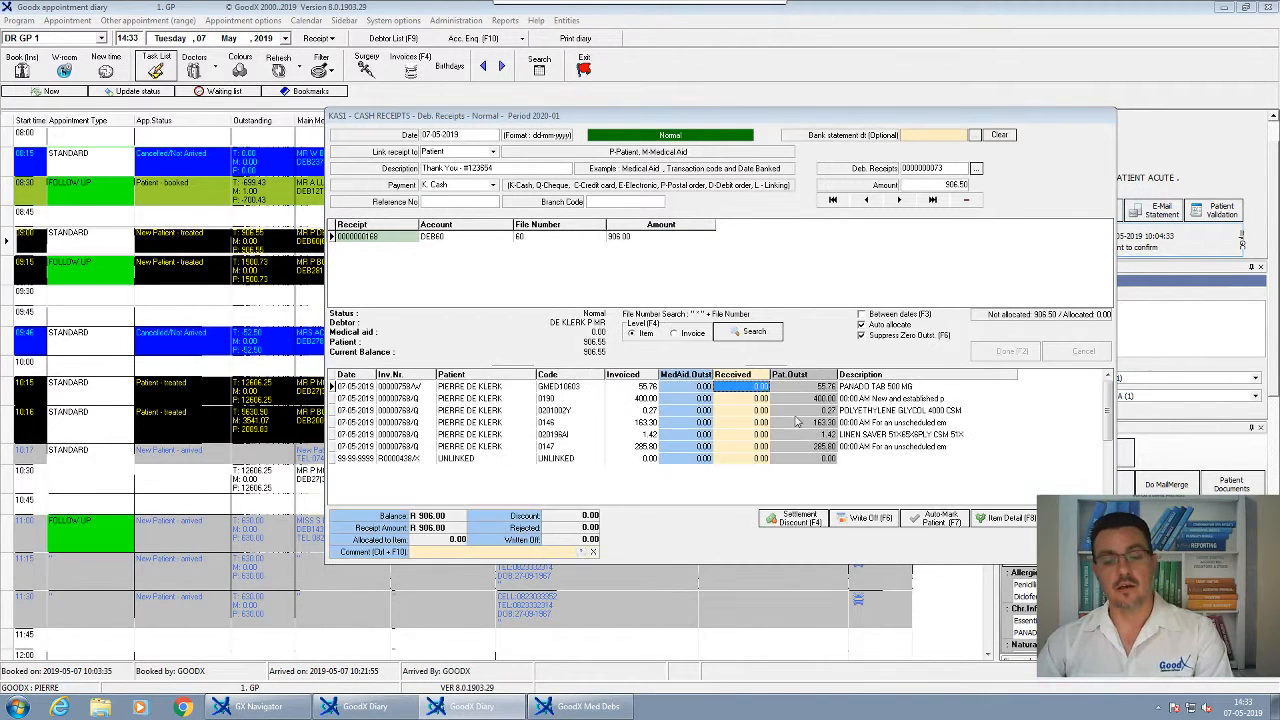
Allocate 55.76, 400.00, 0.27, 163.30, 1.42 and 285.25 to the six items, writing off the leftover 0.55
double_click(759, 388)
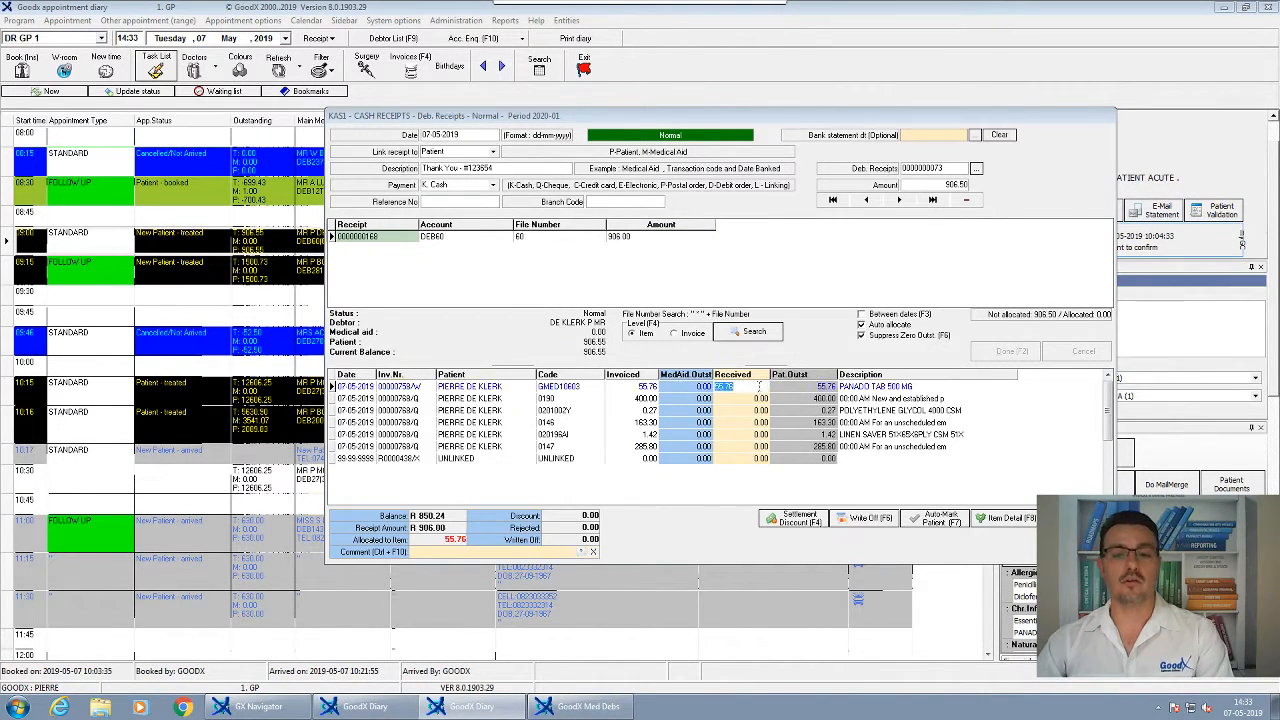
double_click(749, 400)
double_click(750, 412)
double_click(756, 422)
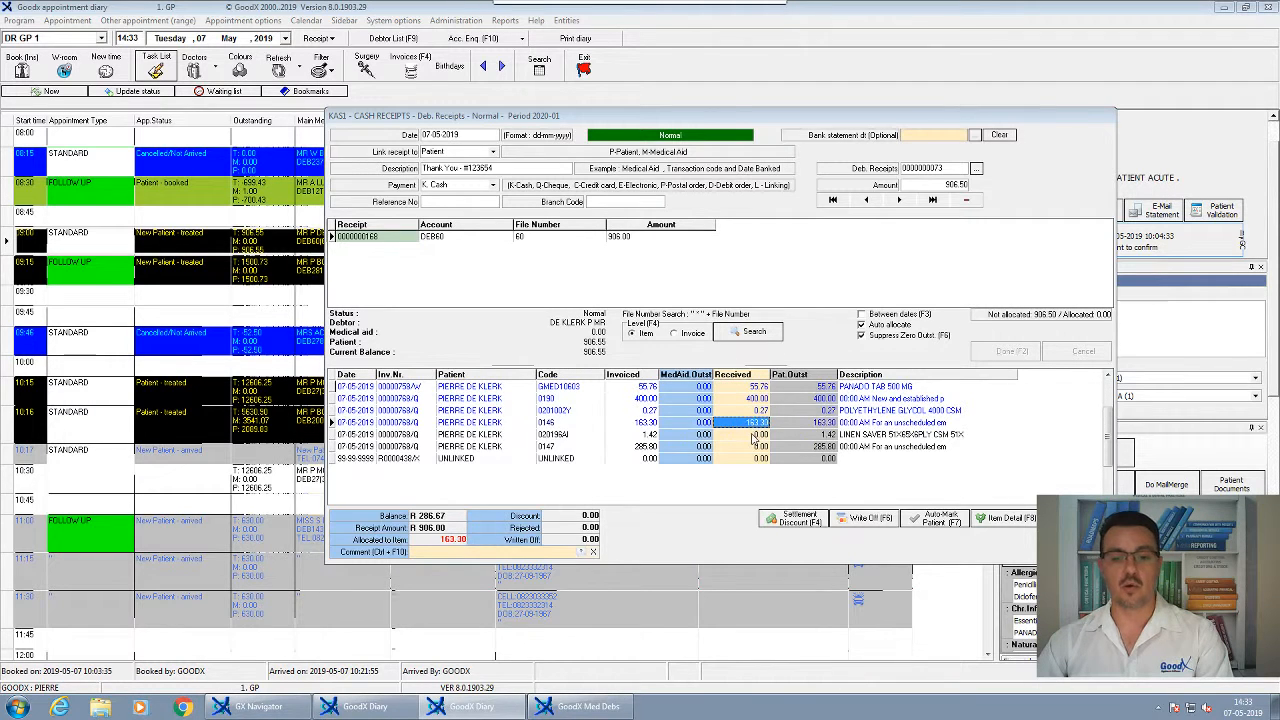
double_click(758, 434)
double_click(760, 446)
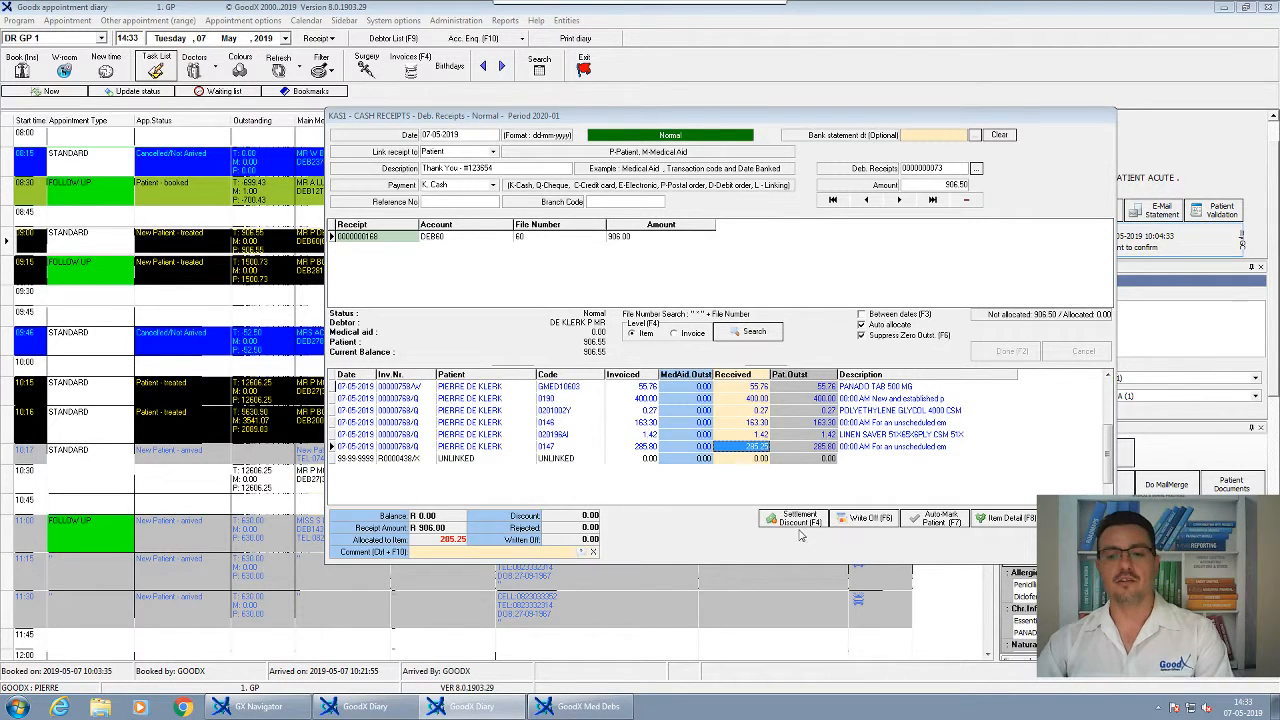
left_click(862, 527)
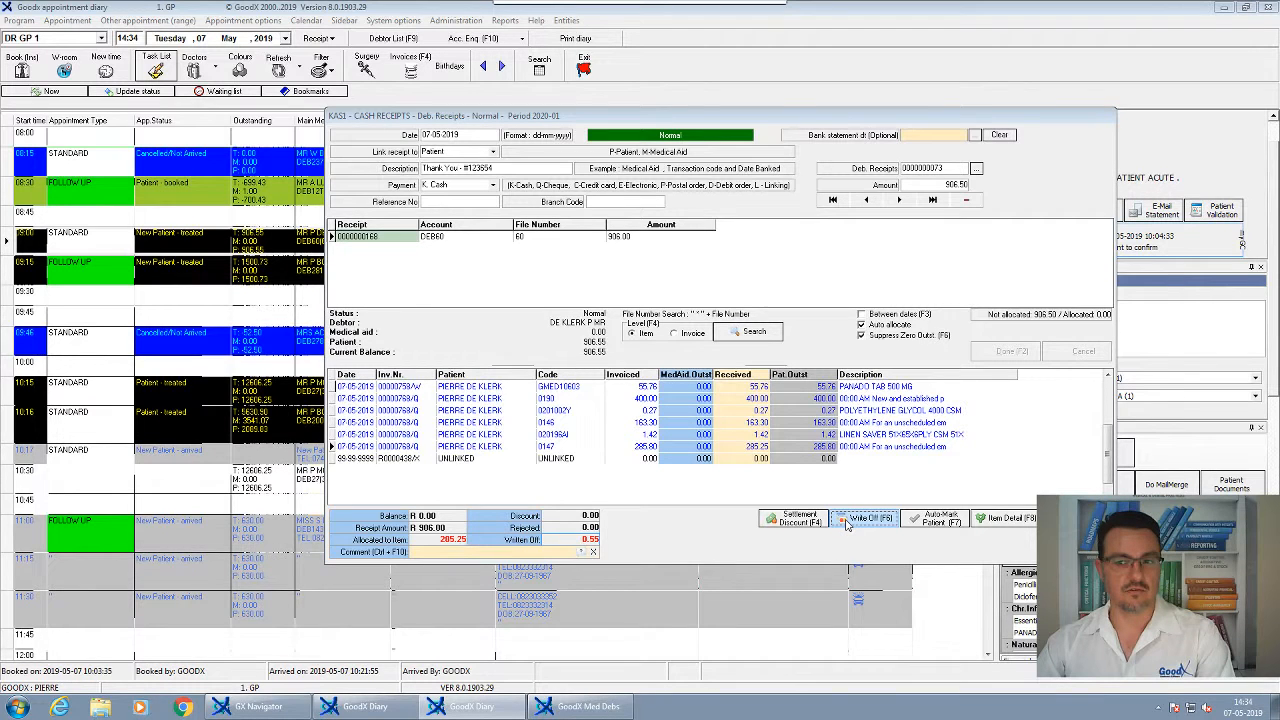
left_click(583, 458)
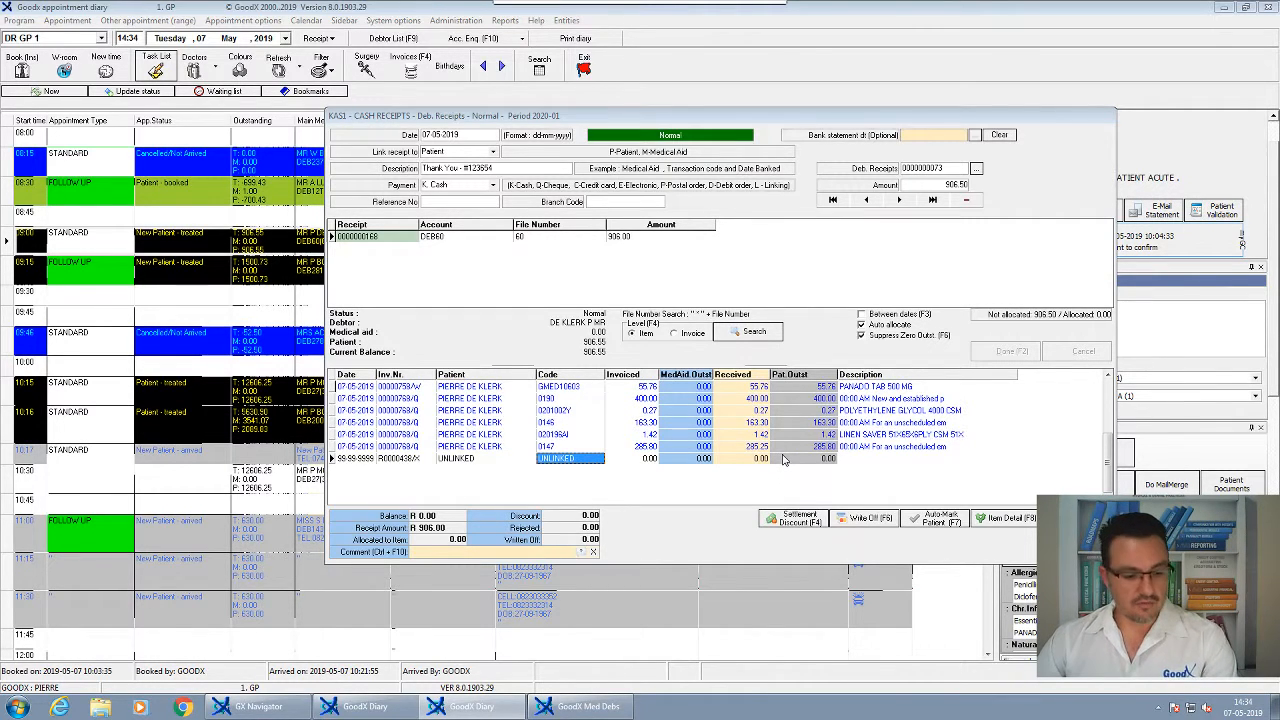
Leave the item allocation and correct the batch total amount to 906.55
key("F2")
key("Return")
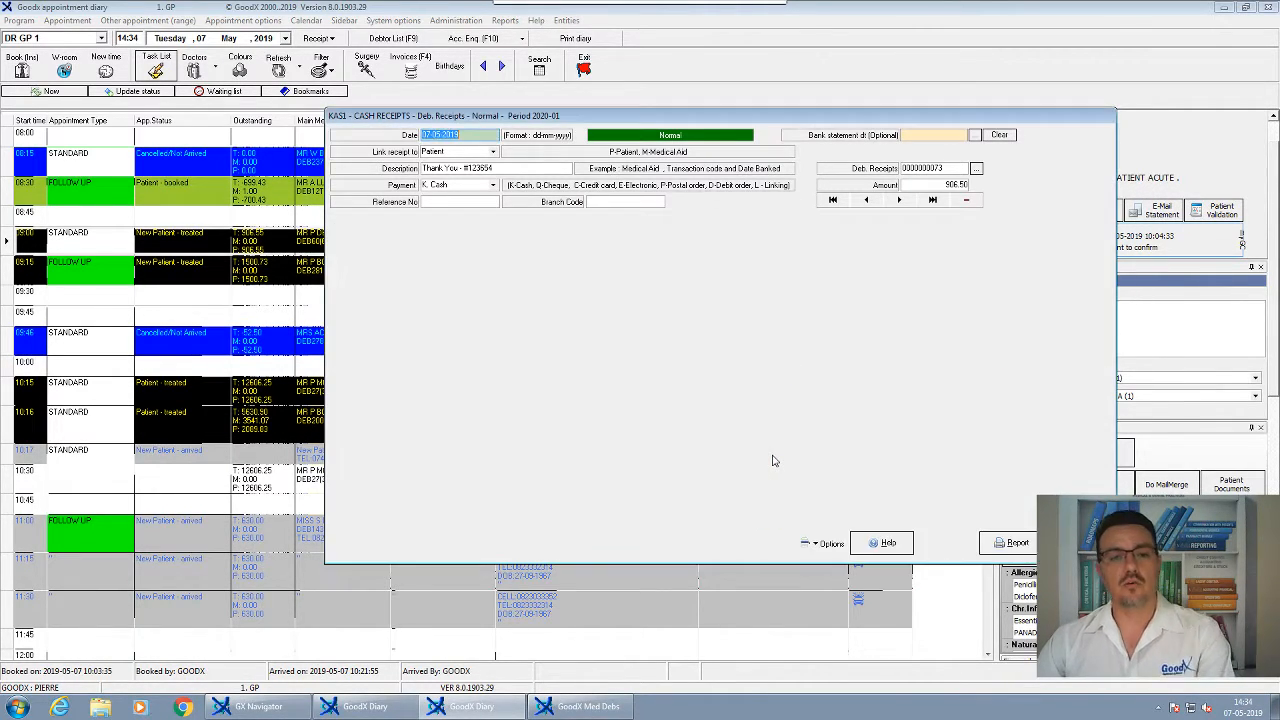
key("Return")
key("Return")
key("Return")
key("Return")
key("Return")
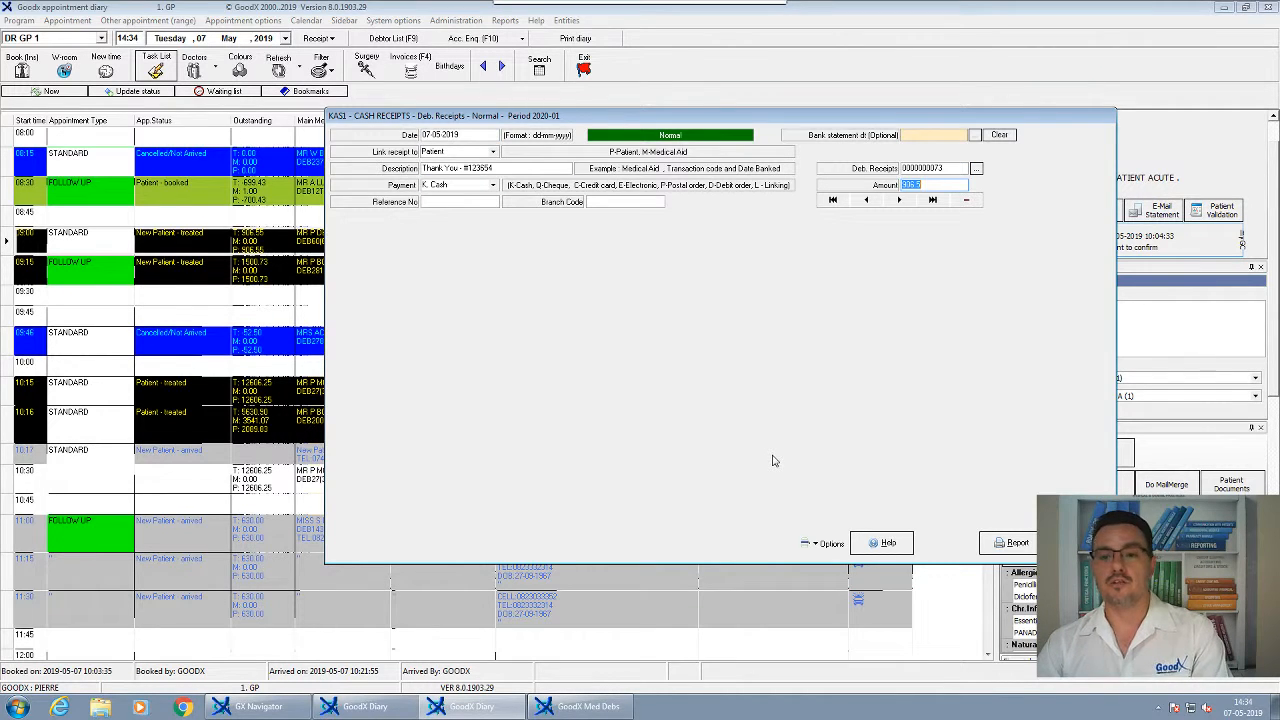
type("90")
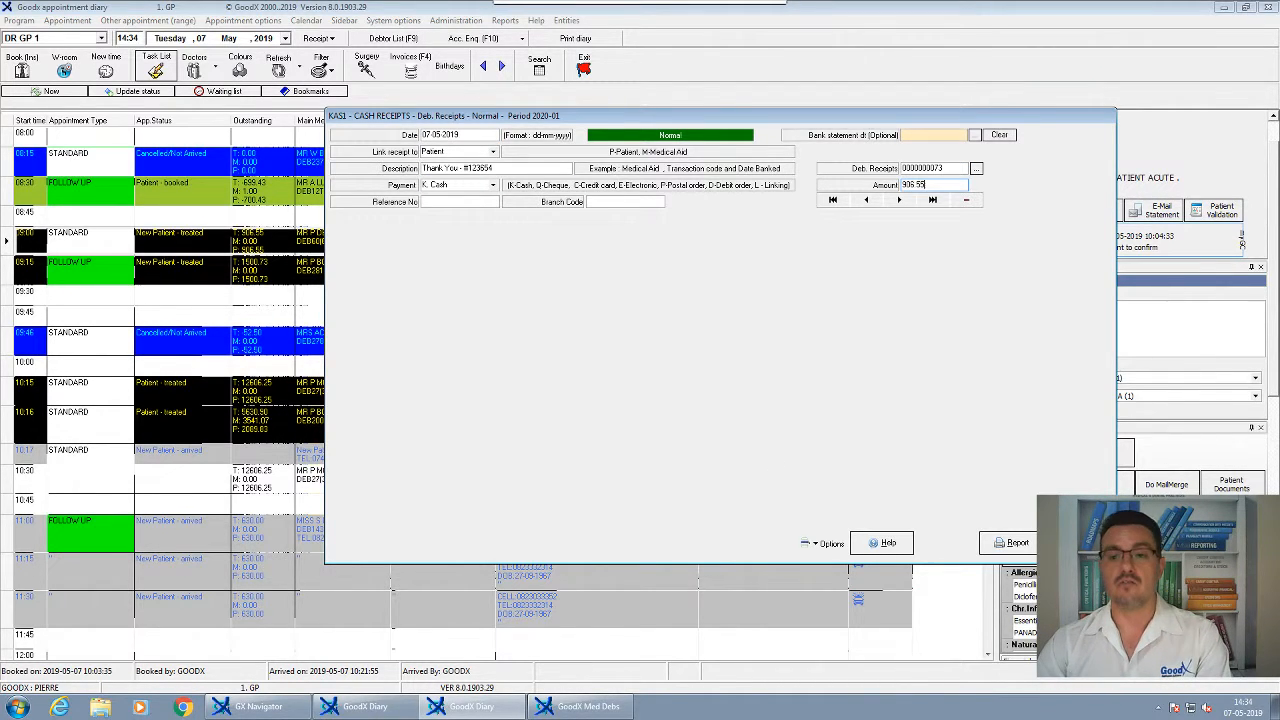
key("Return")
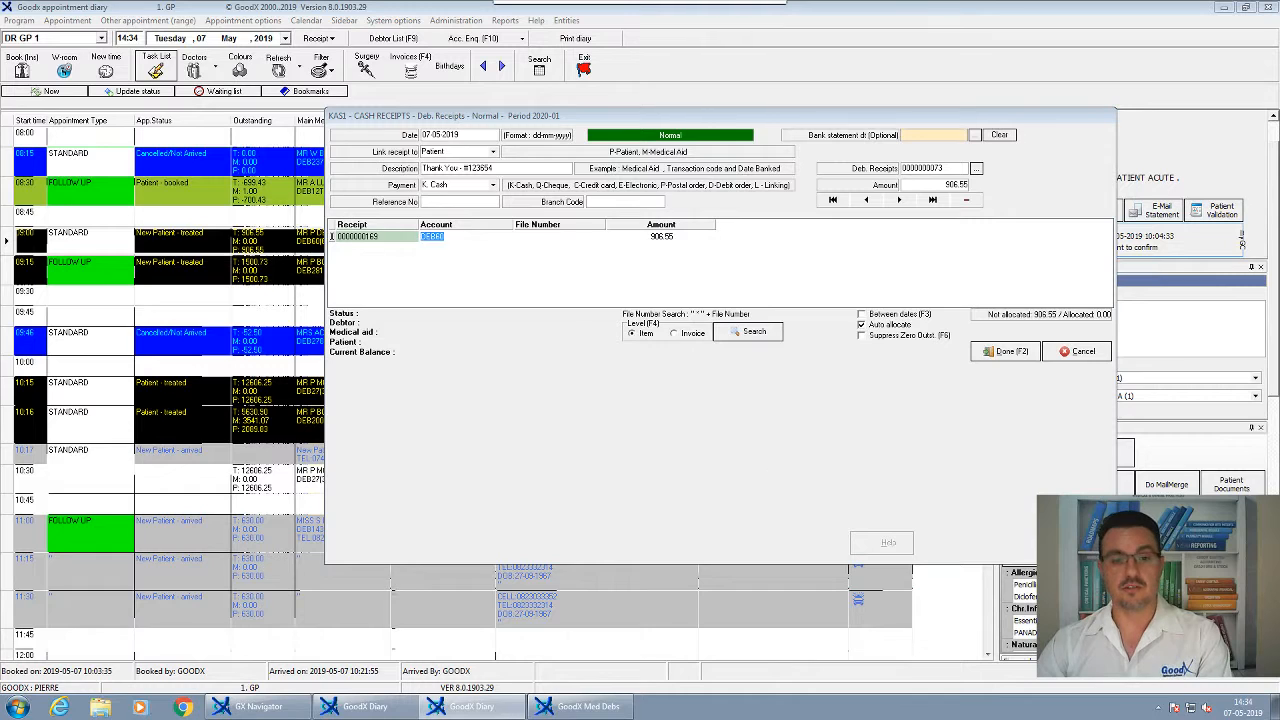
Allocate the 906.55 receipt line to the debtor's account, hiding zero-outstanding items, and add the next line
key("Return")
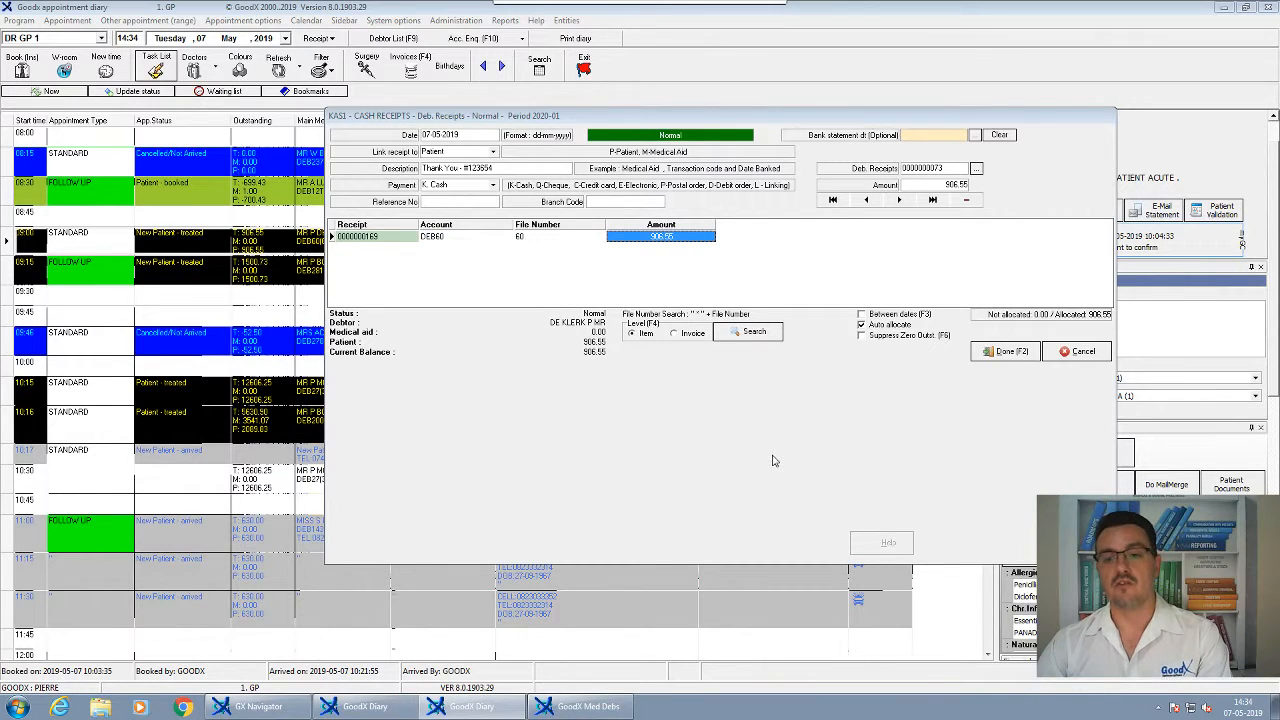
left_click(866, 338)
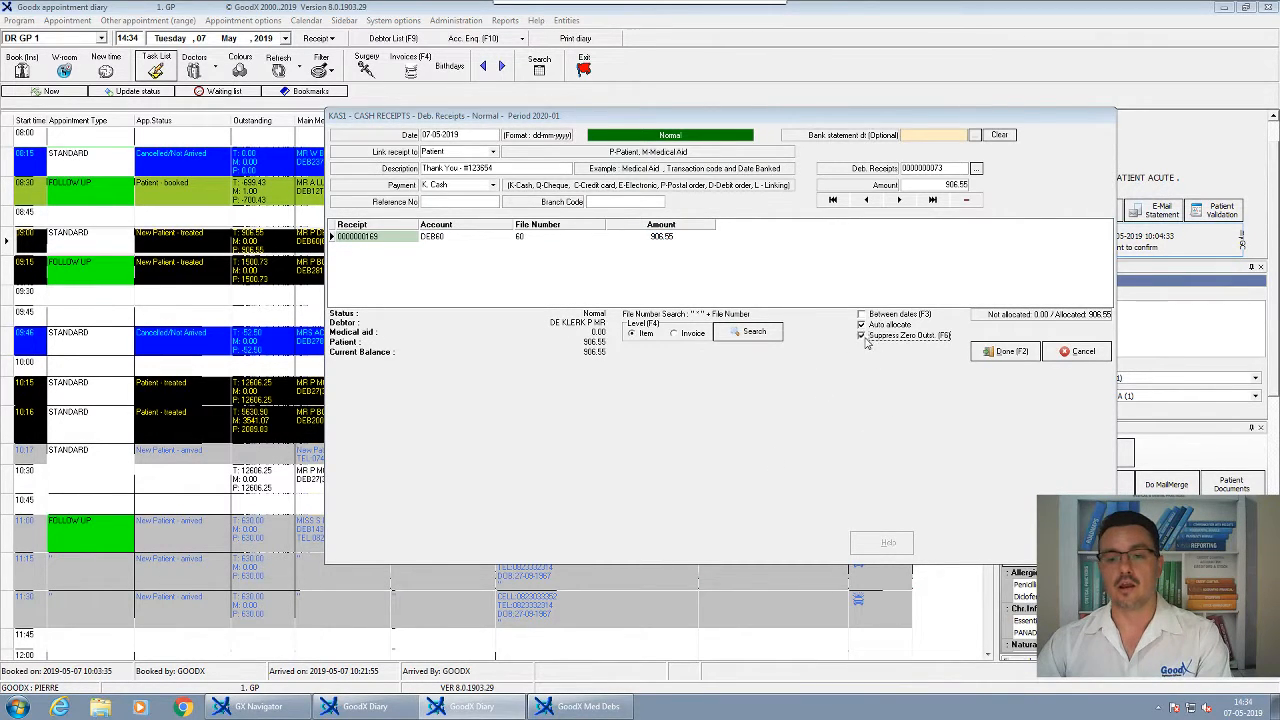
left_click(686, 238)
key("Return")
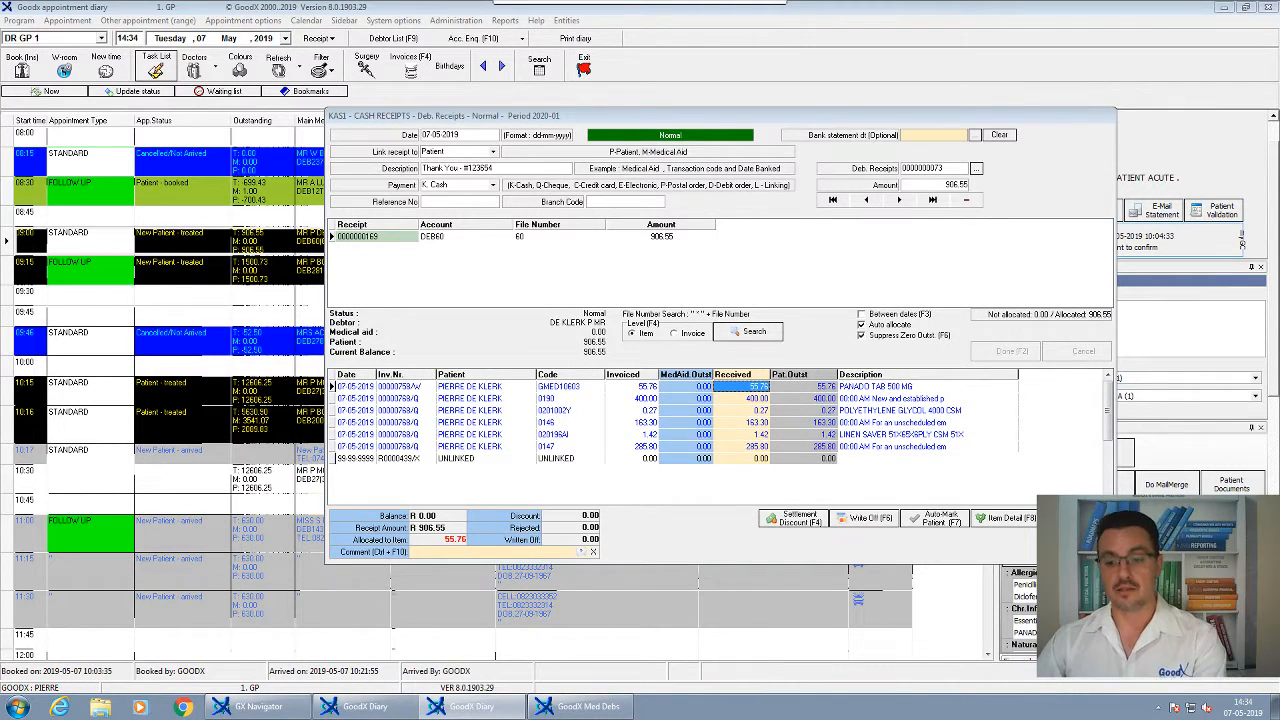
key("F2")
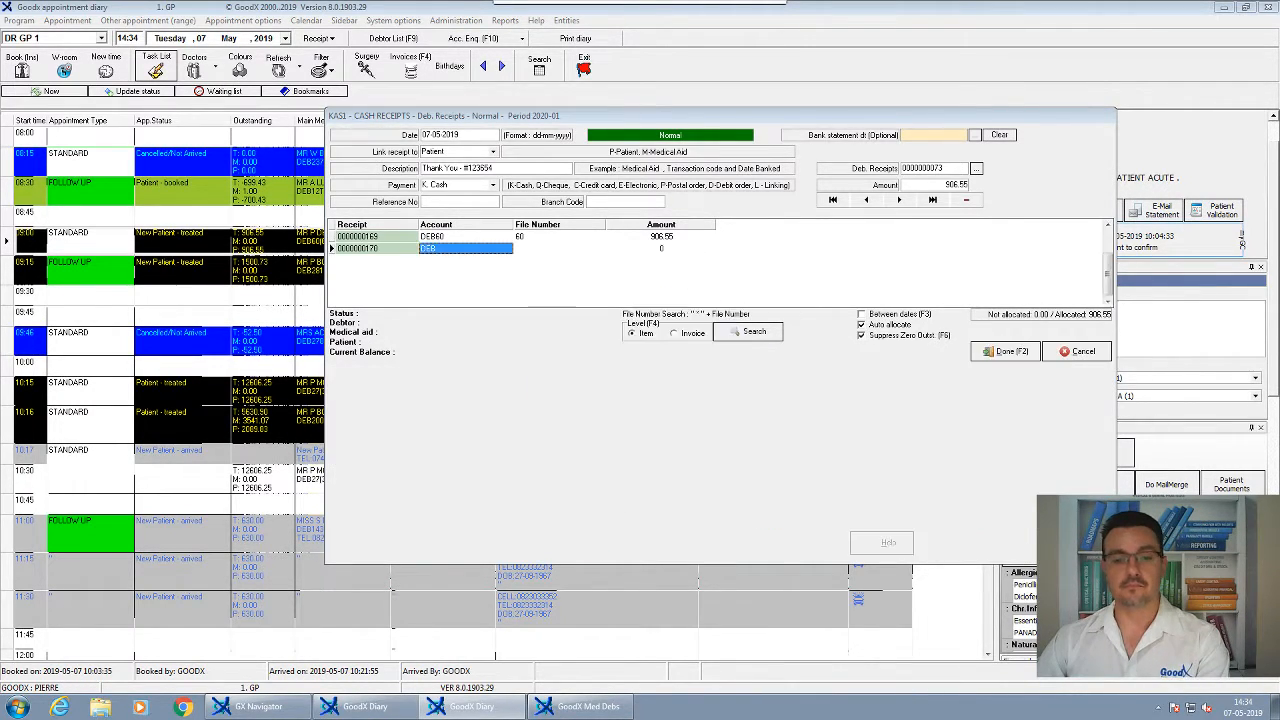
Save and post the cash receipt batch
left_click(1005, 351)
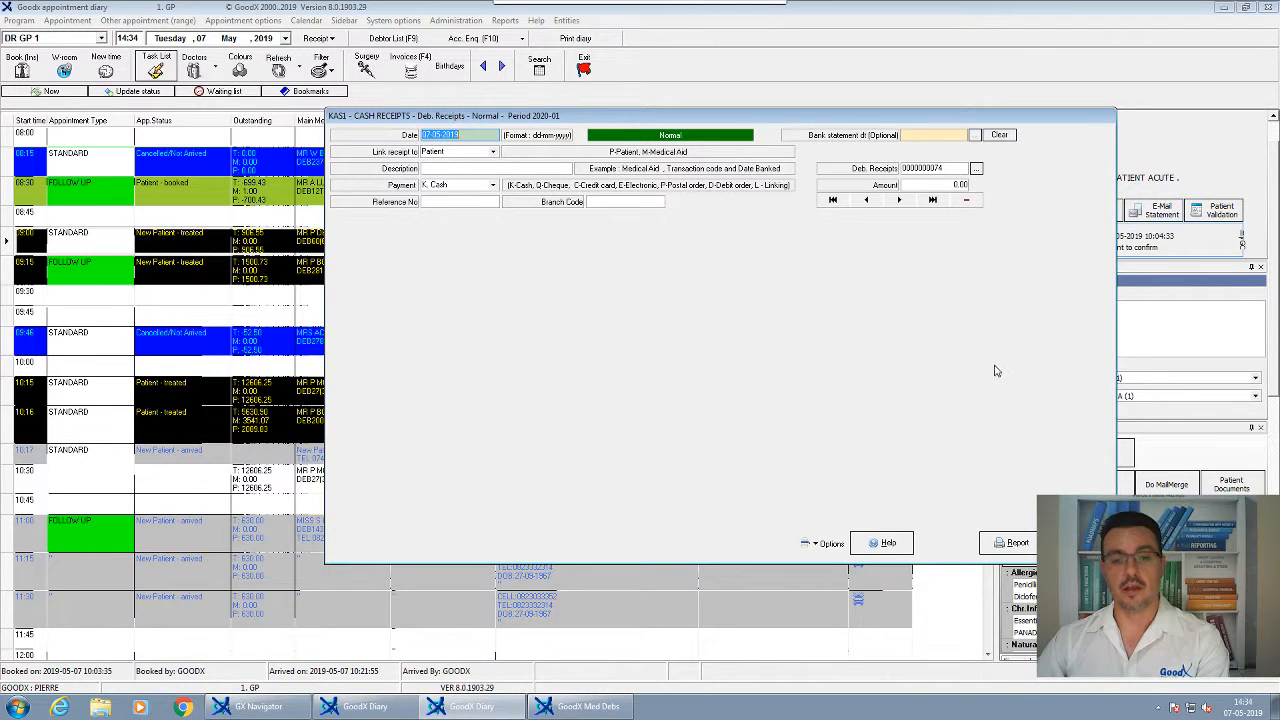
key("Escape")
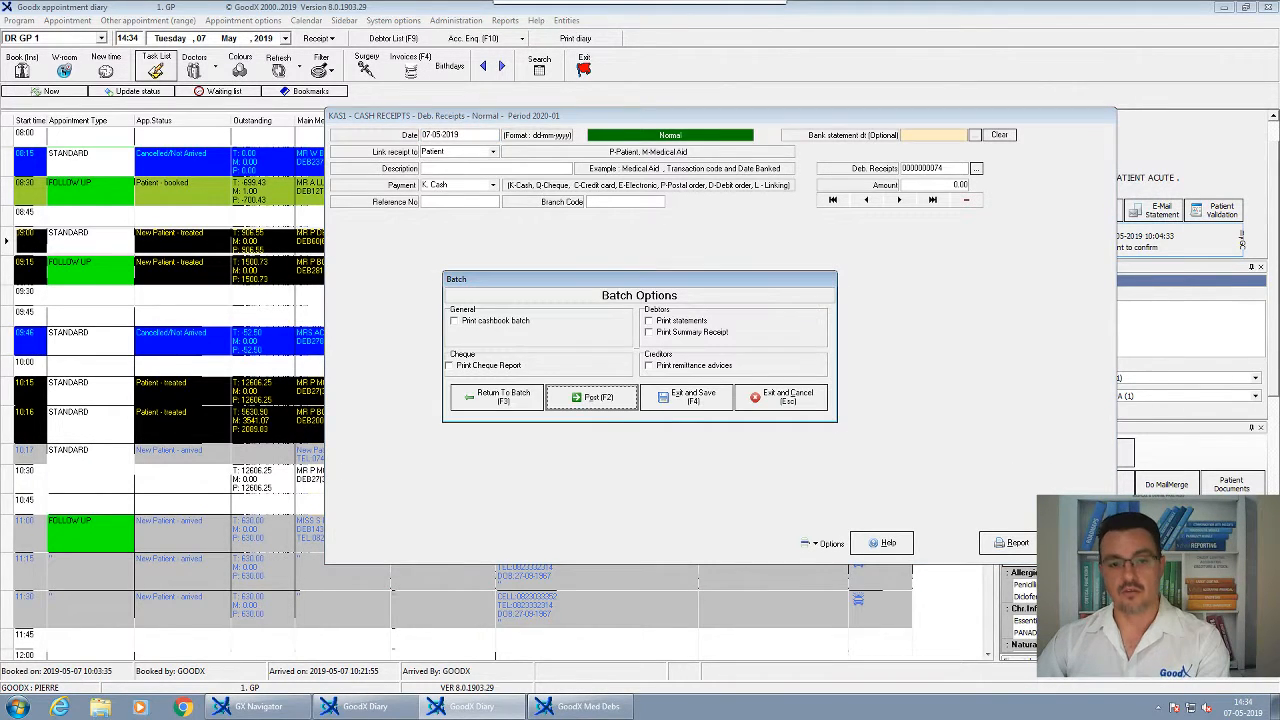
left_click(592, 400)
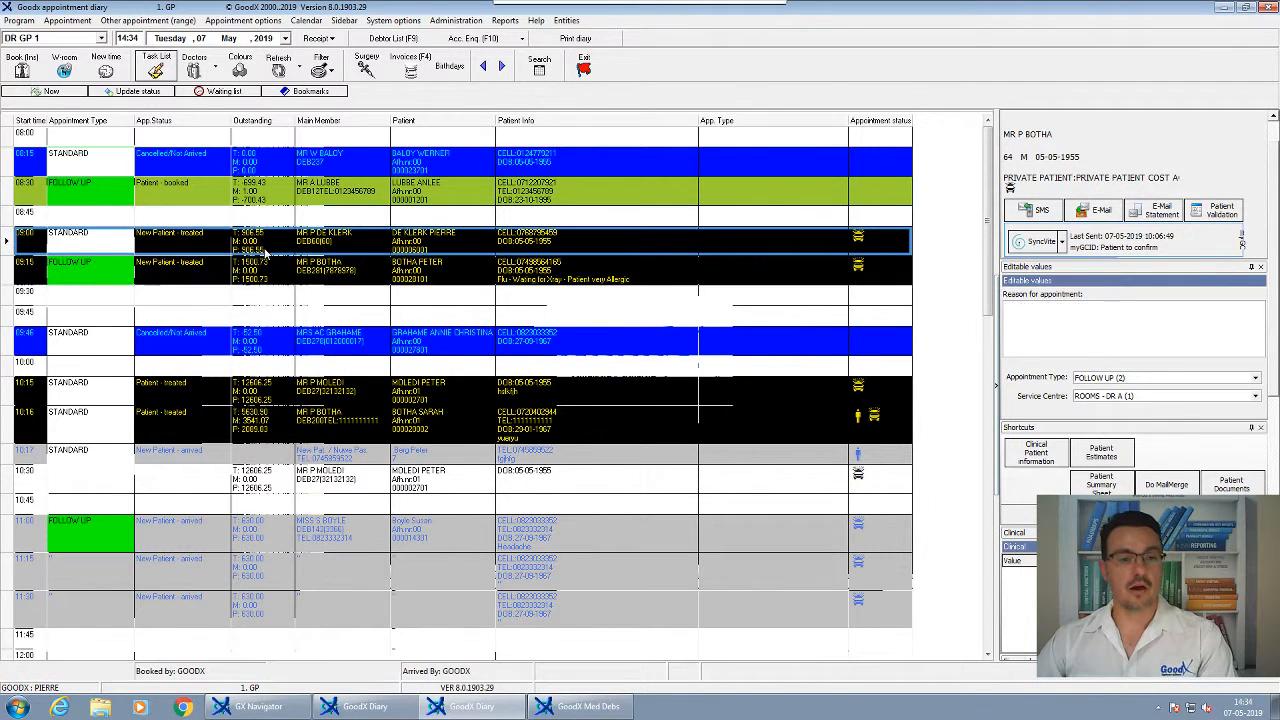
Refresh the diary and check the 09:00 appointment now shows 0.00 outstanding
left_click(276, 71)
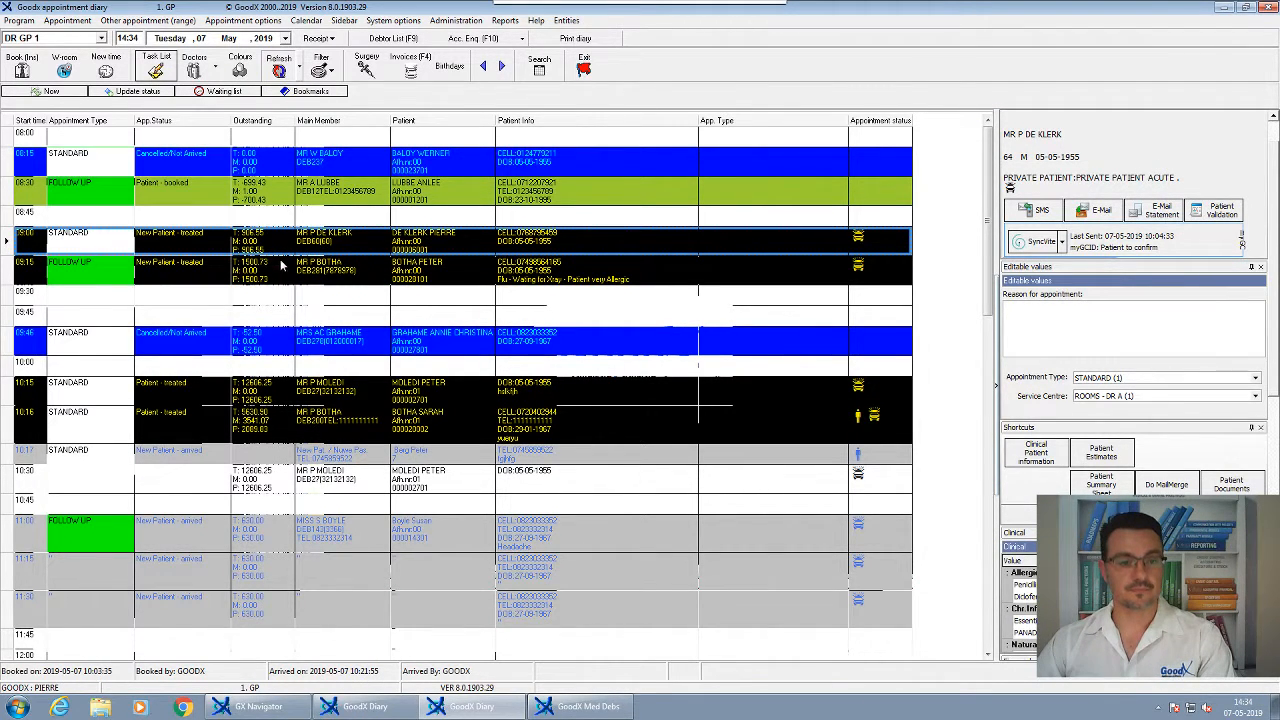
scroll(290, 328, "up", 7)
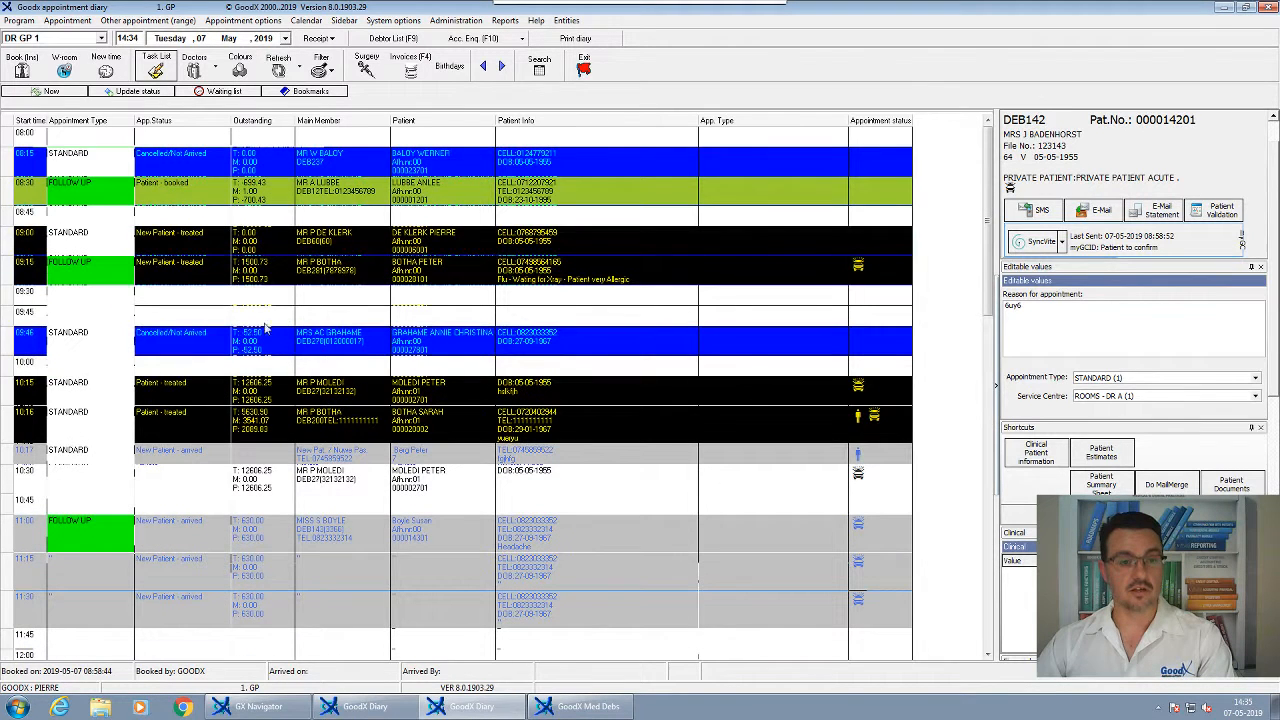
left_click(260, 247)
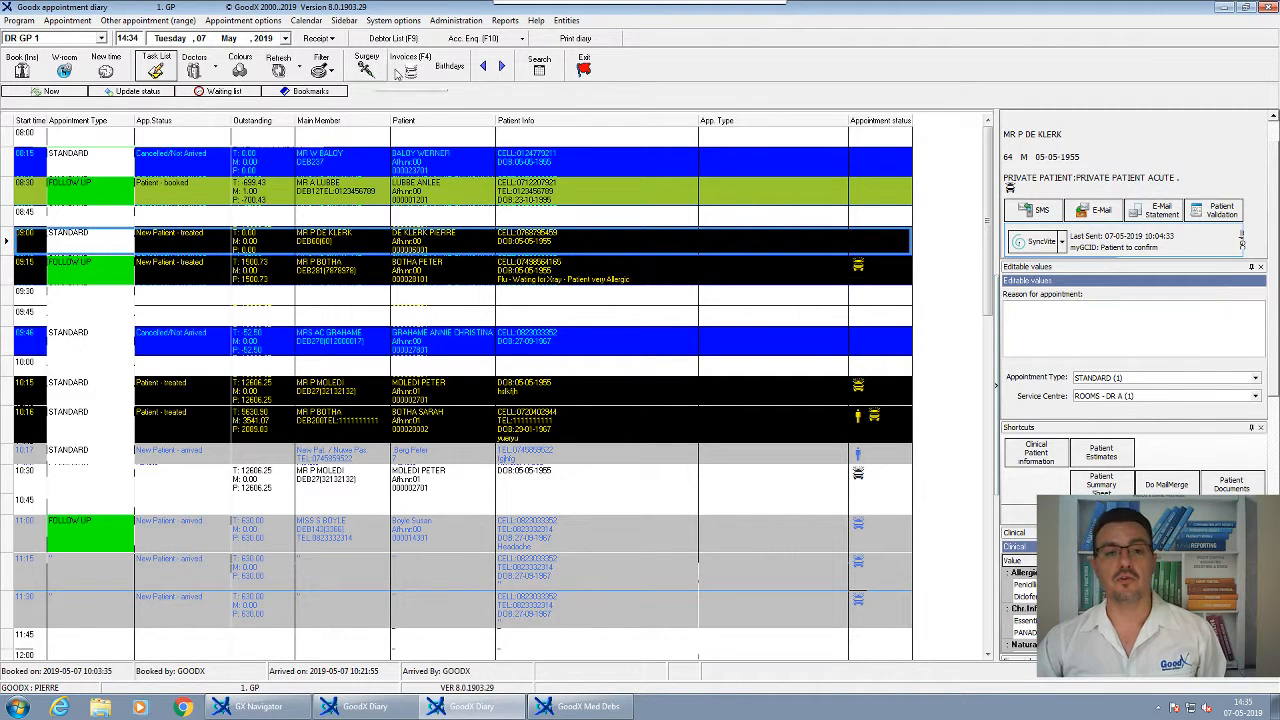
left_click(473, 40)
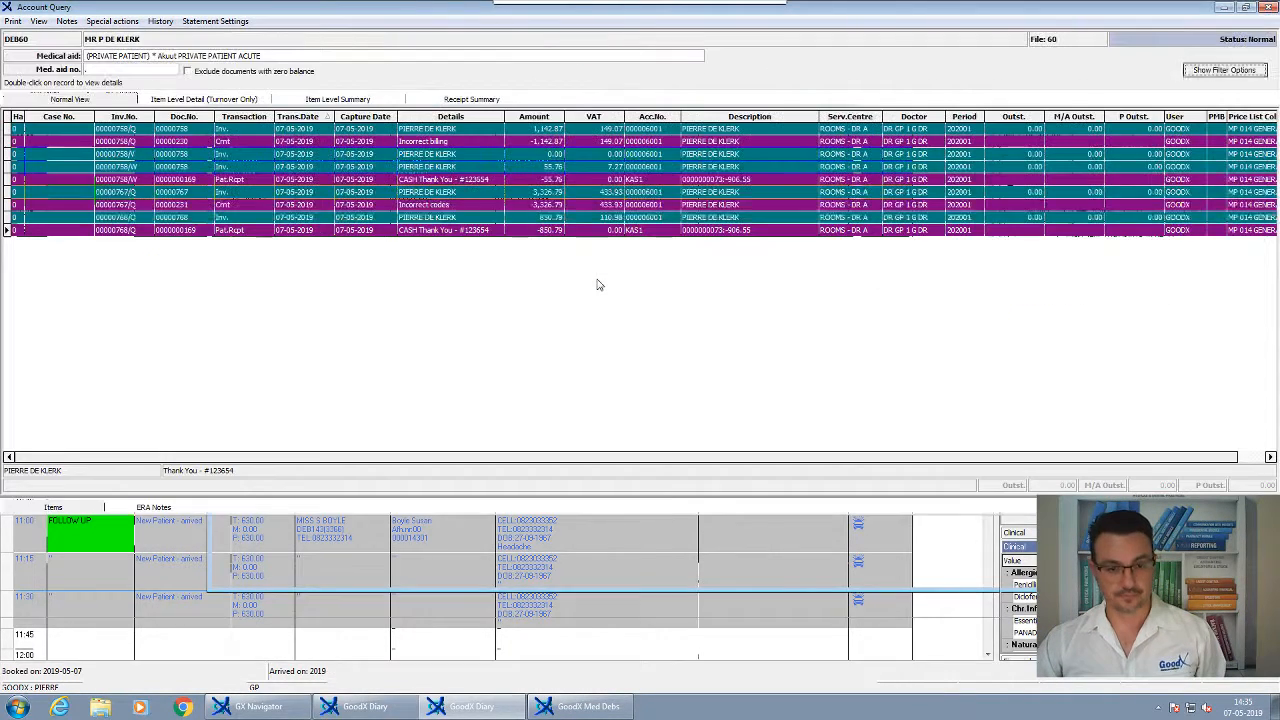
left_click(248, 230)
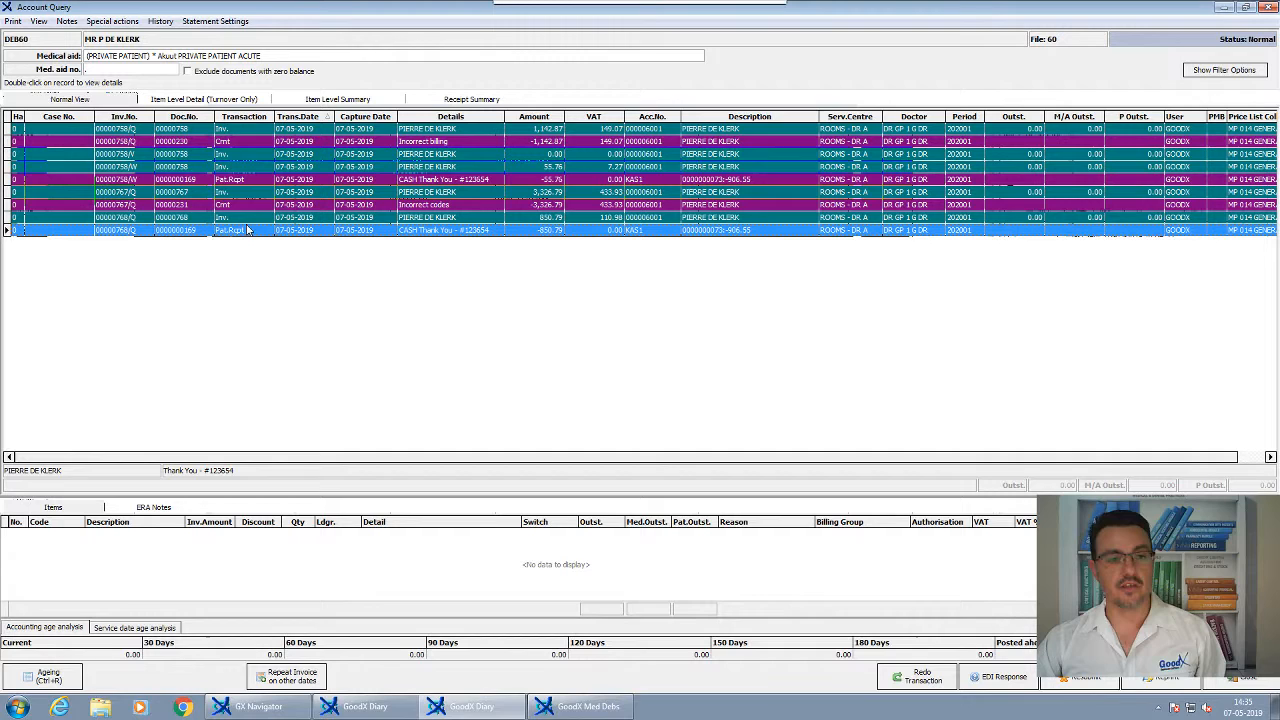
left_click(557, 219)
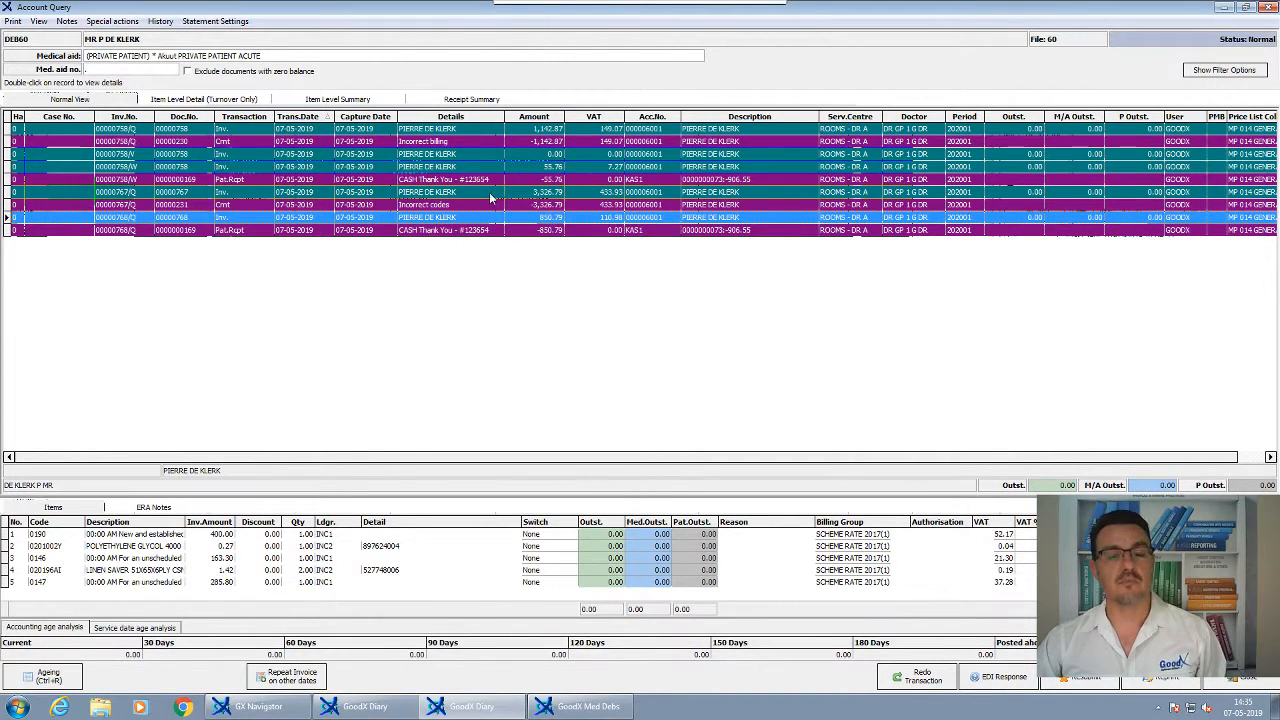
left_click(539, 170)
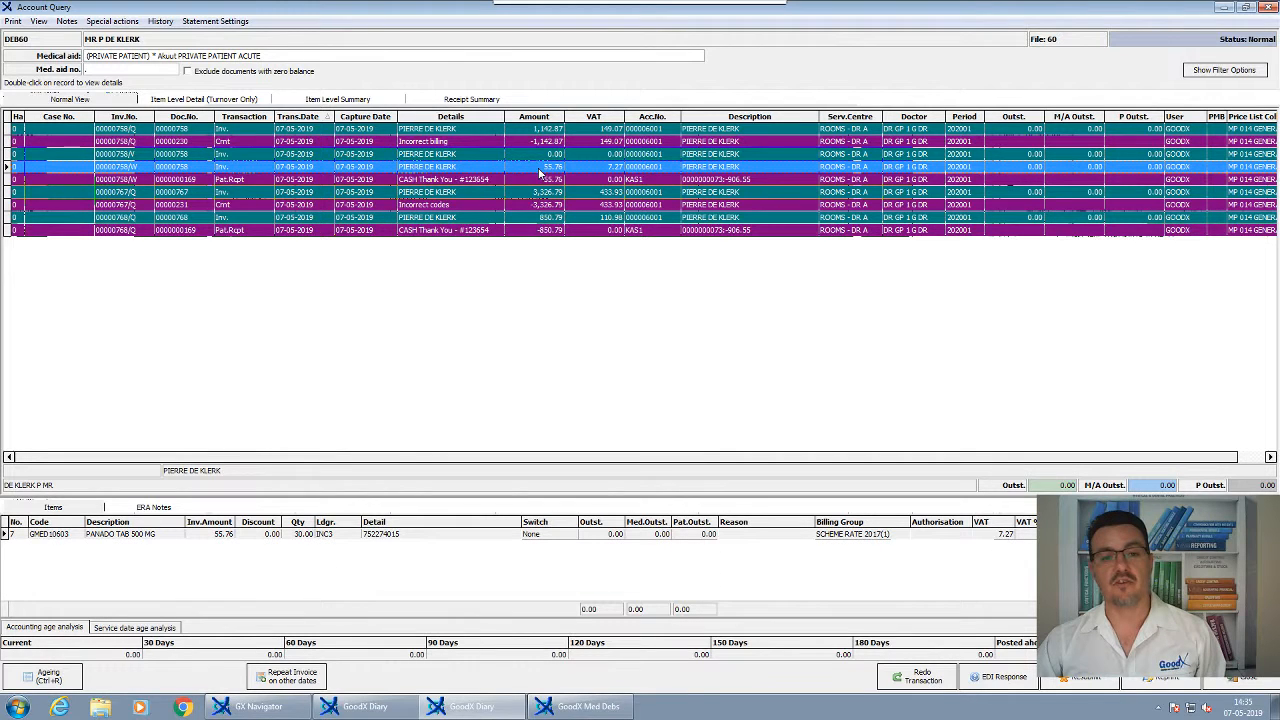
left_click(735, 231)
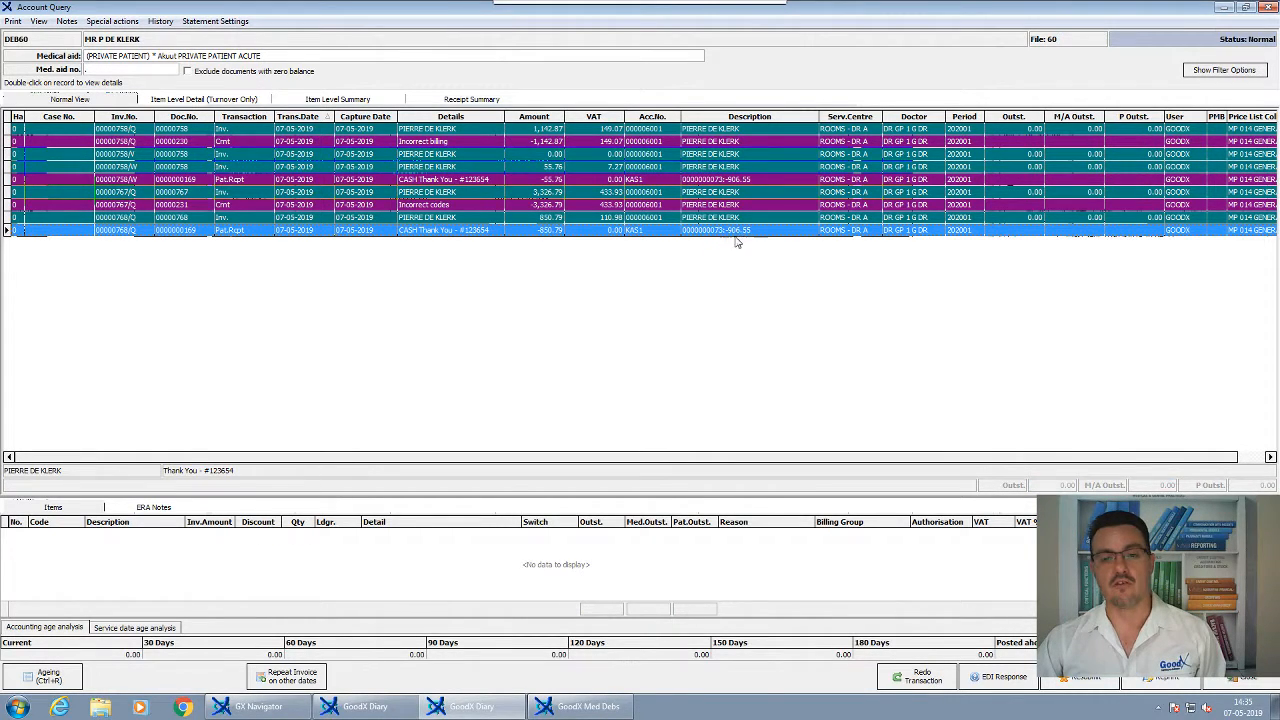
left_click(540, 217)
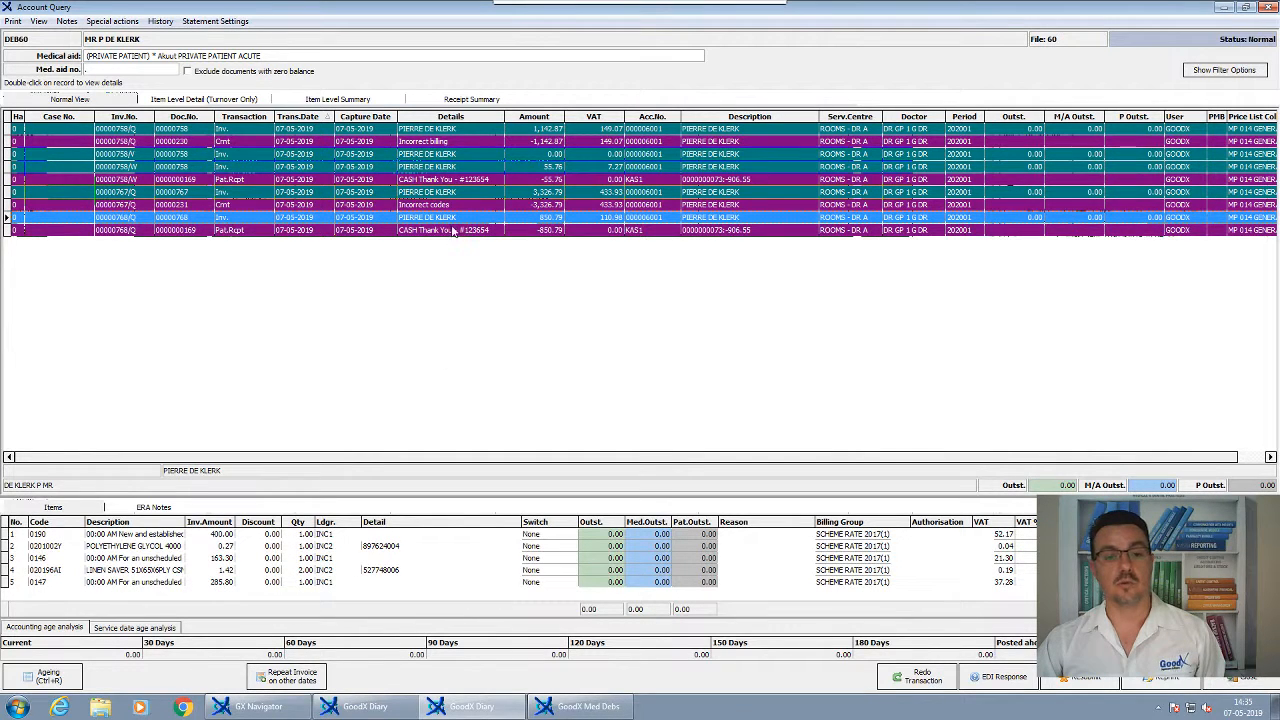
left_click(467, 180)
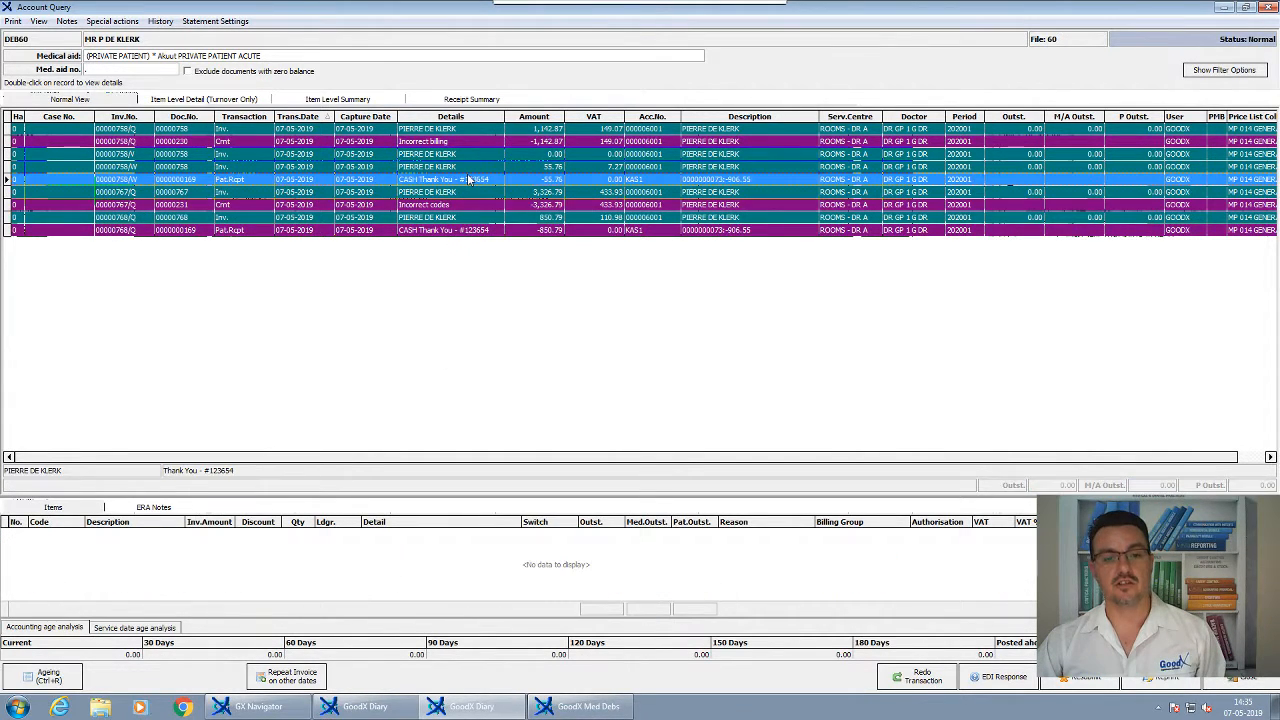
left_click(440, 168)
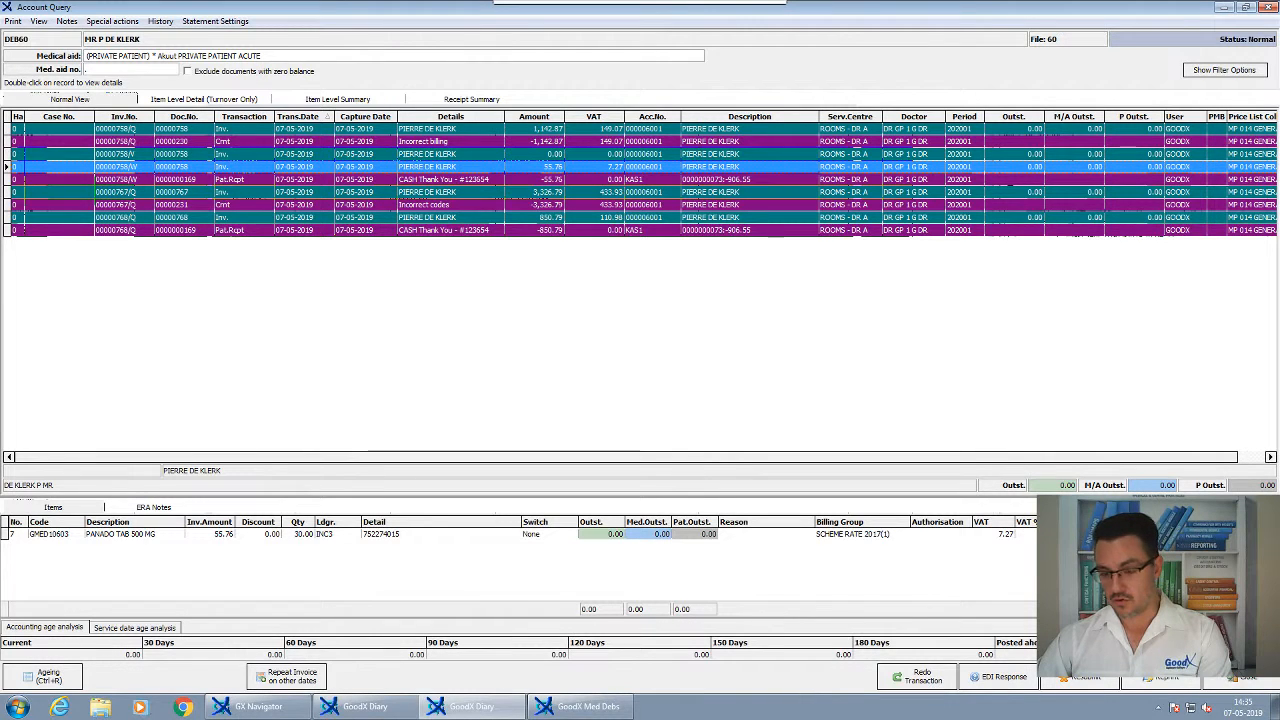
left_click(1243, 677)
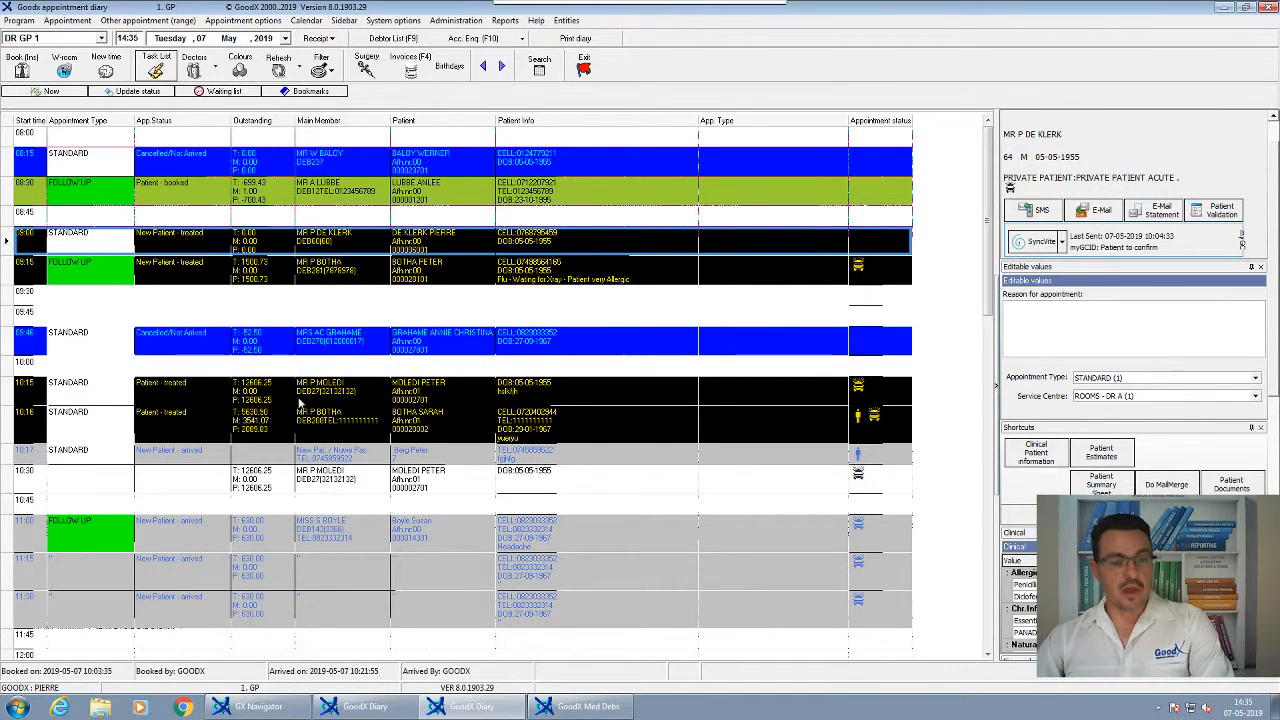
Start an invoice for the 11:00 follow-up appointment, accepting the episode details
left_click(407, 430)
scroll(407, 430, "down", 3)
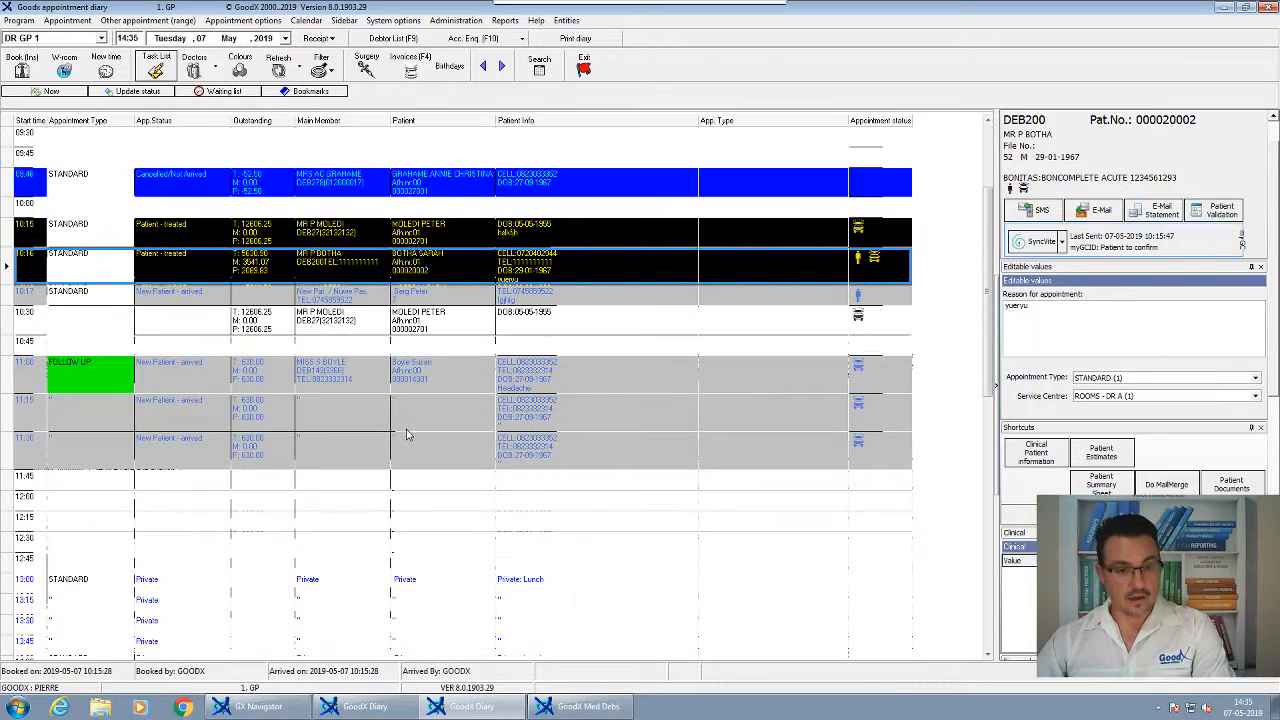
left_click(304, 375)
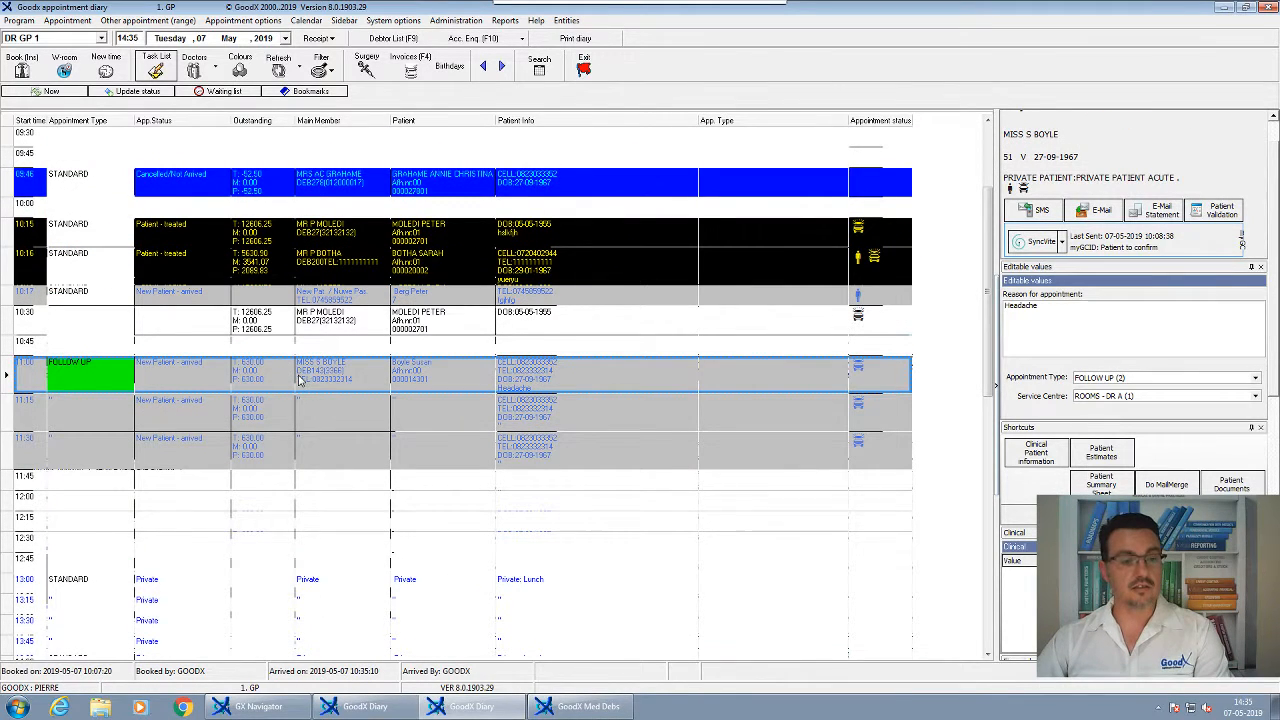
left_click(410, 68)
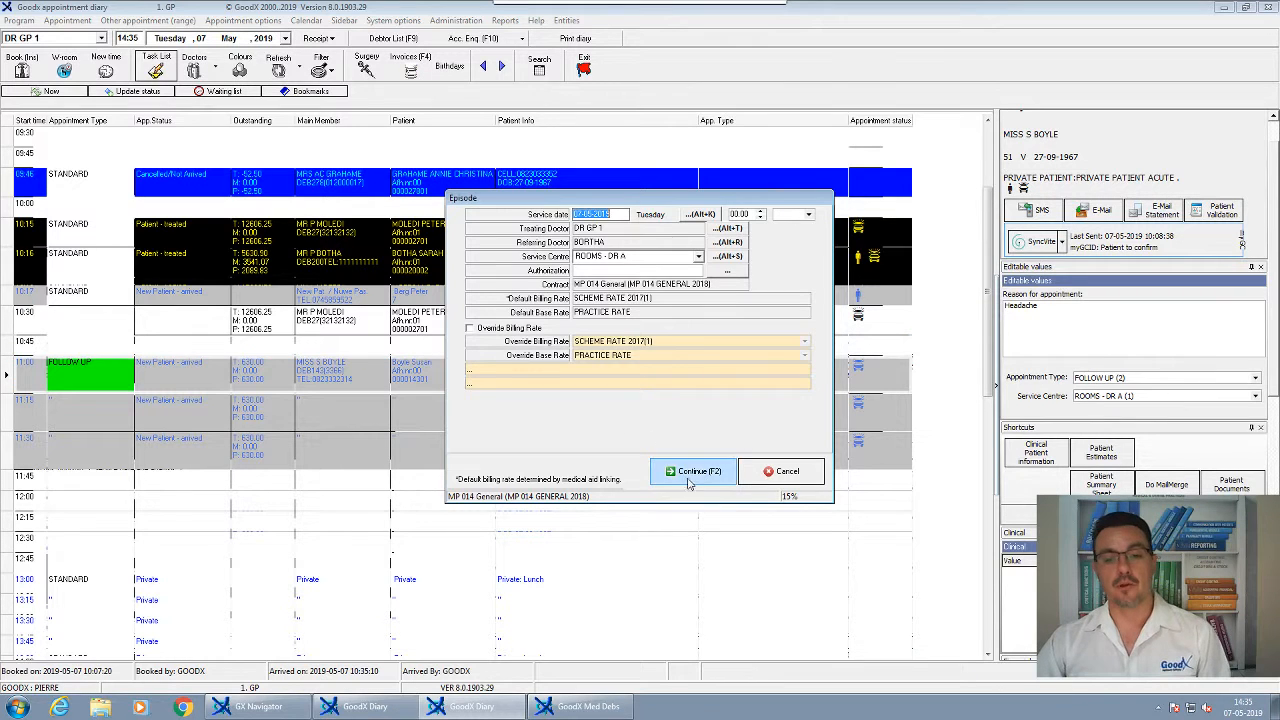
left_click(689, 472)
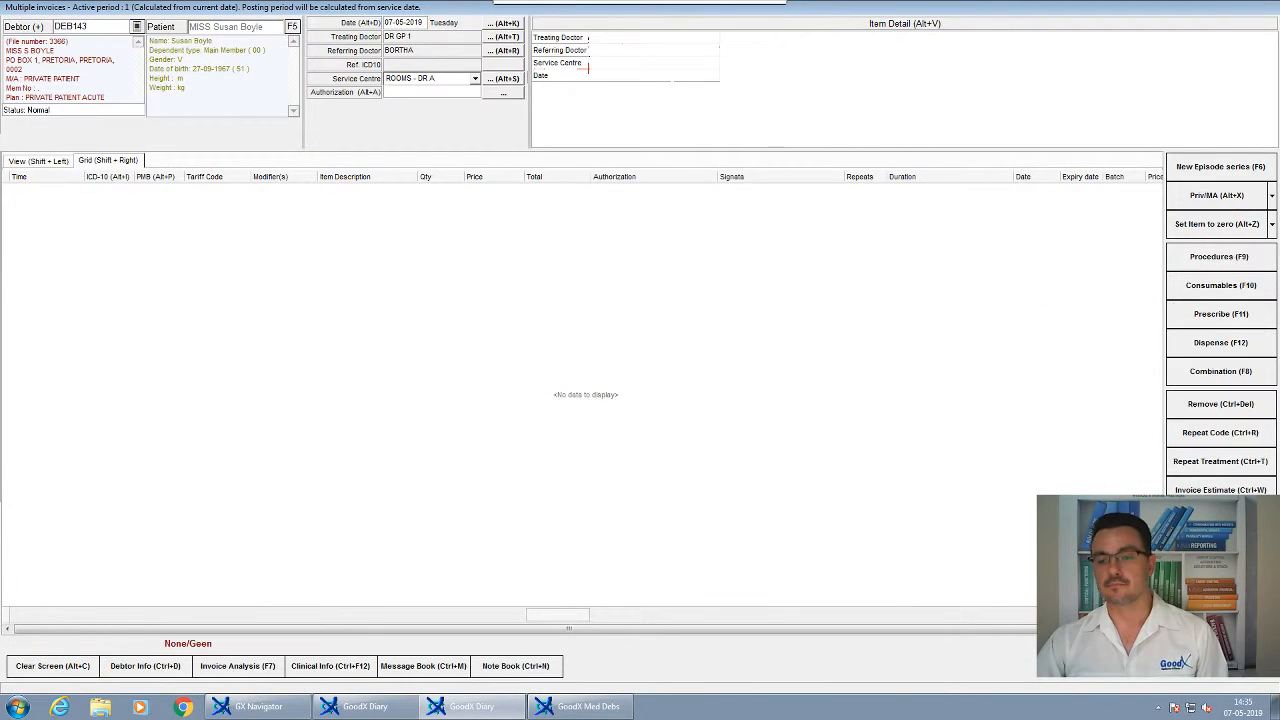
Add a procedure line with diagnosis Z00.0 and tariff 0190 for R400.00
left_click(1210, 266)
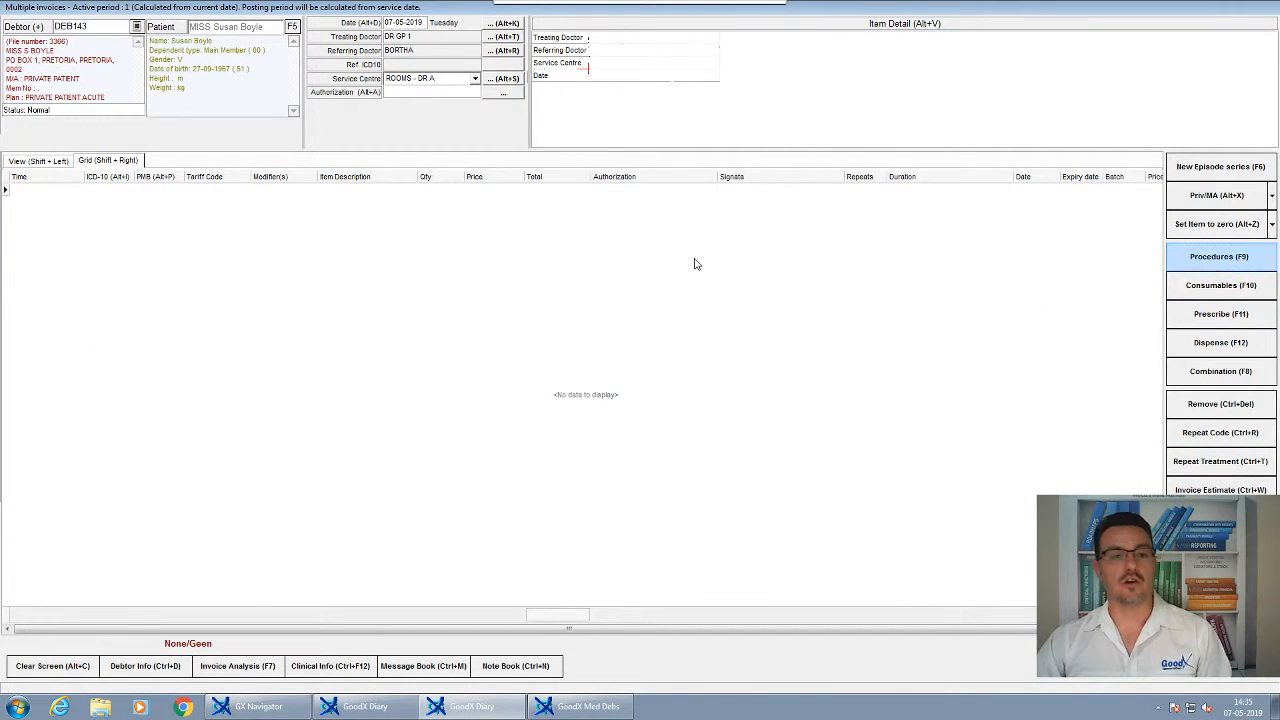
type("Z00.0")
key("Return")
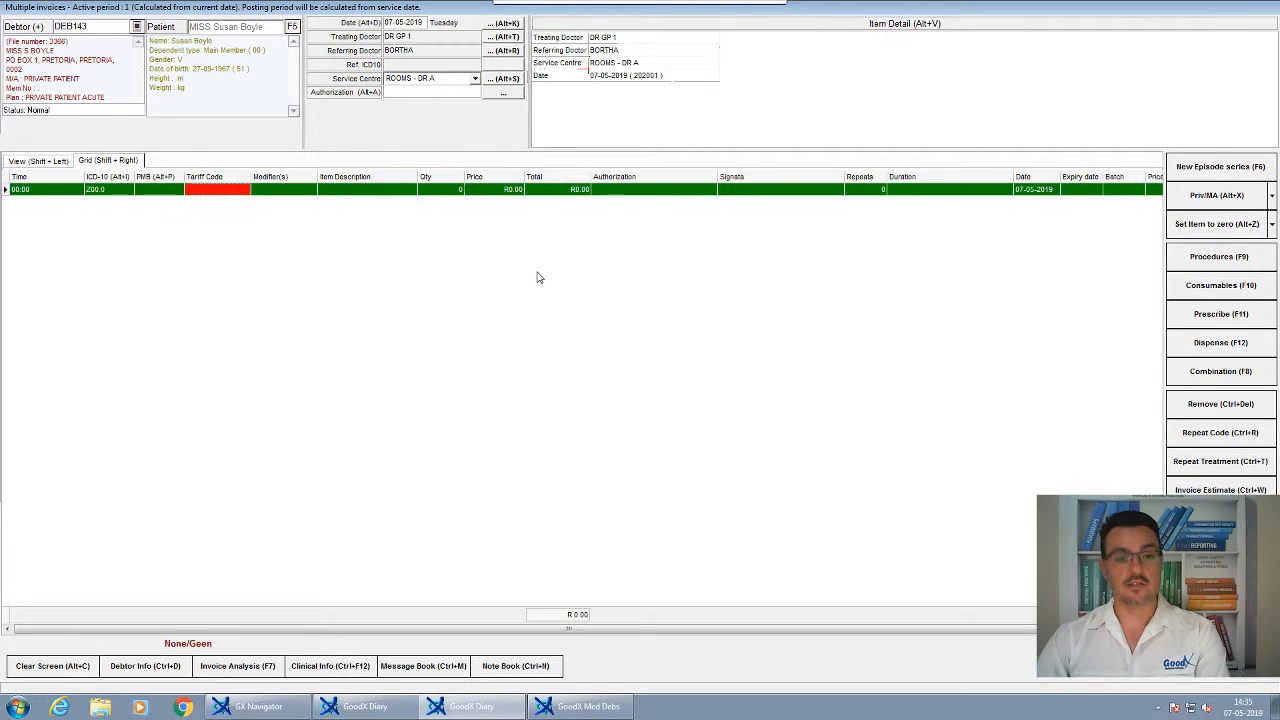
type("0")
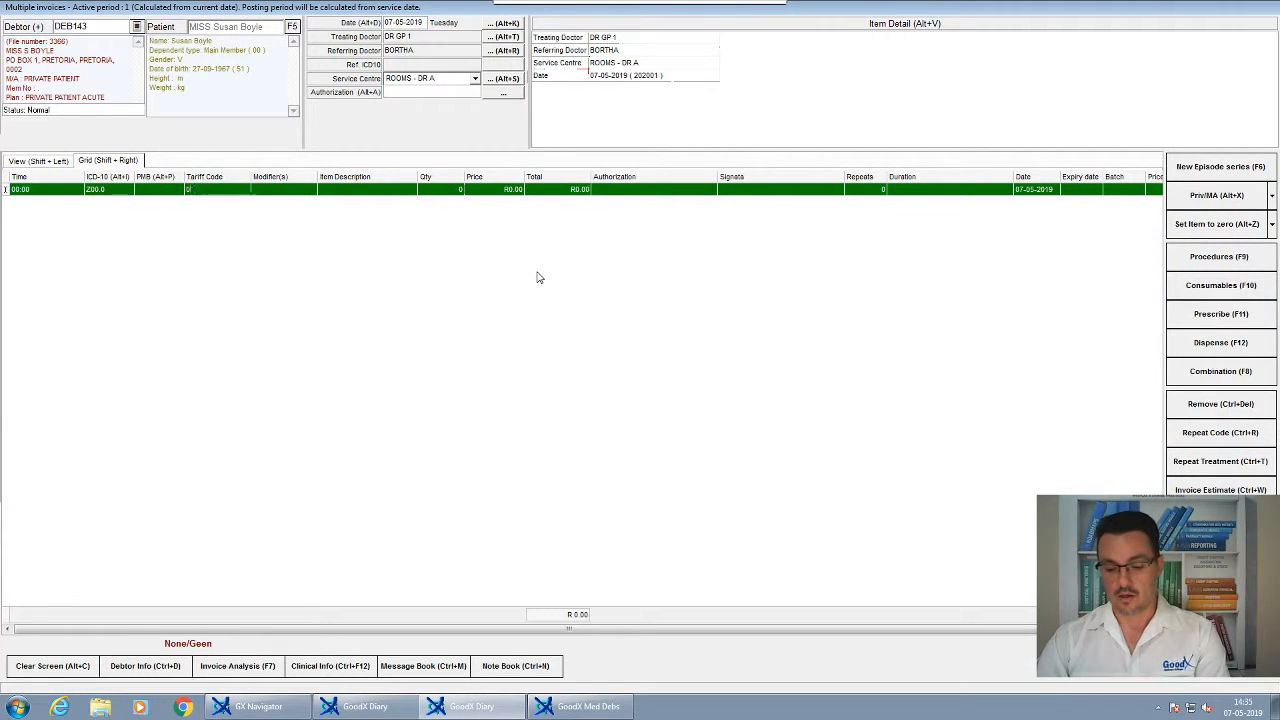
type("190")
key("Return")
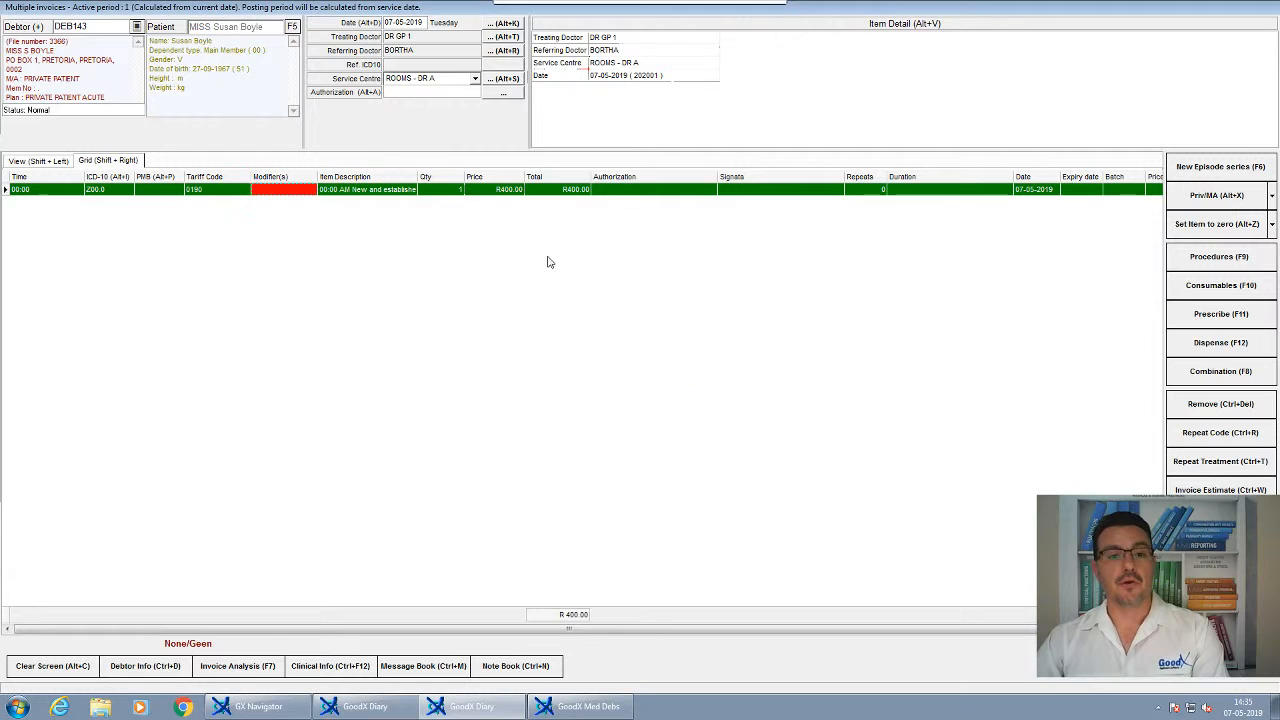
key("F2")
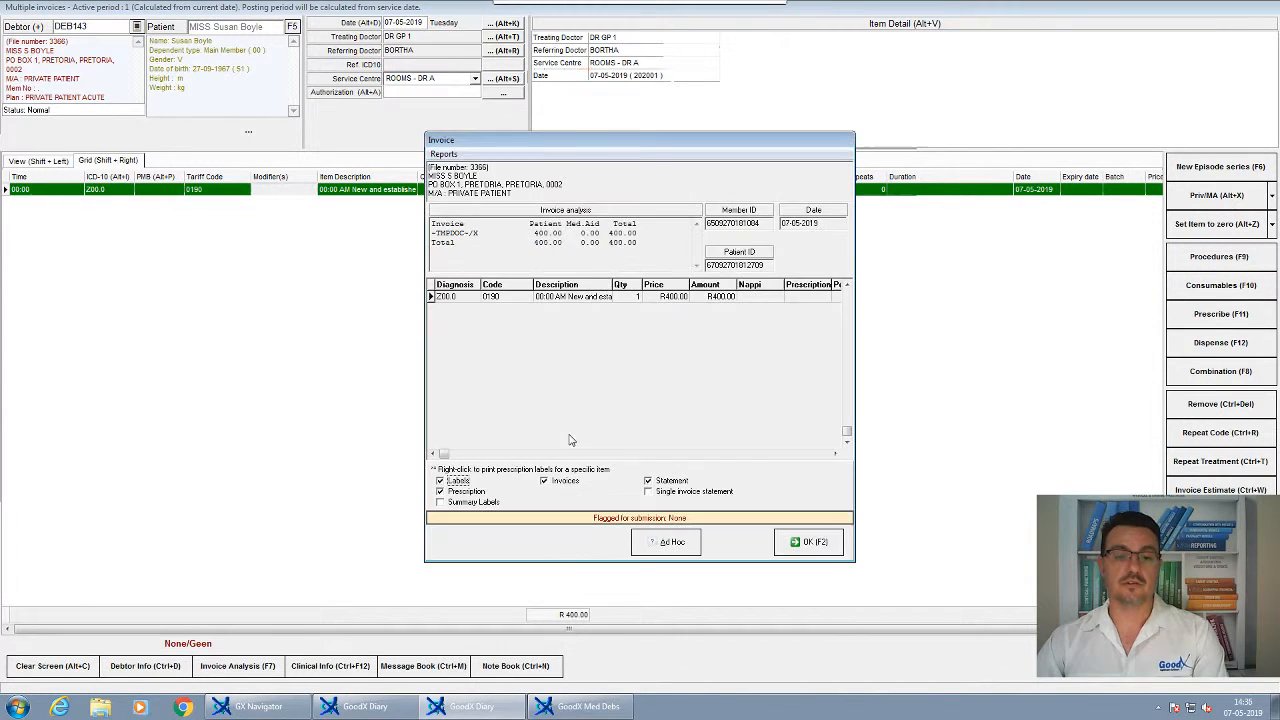
Post the invoice with label, prescription, invoice and statement printing all turned off
left_click(463, 480)
left_click(462, 490)
left_click(564, 482)
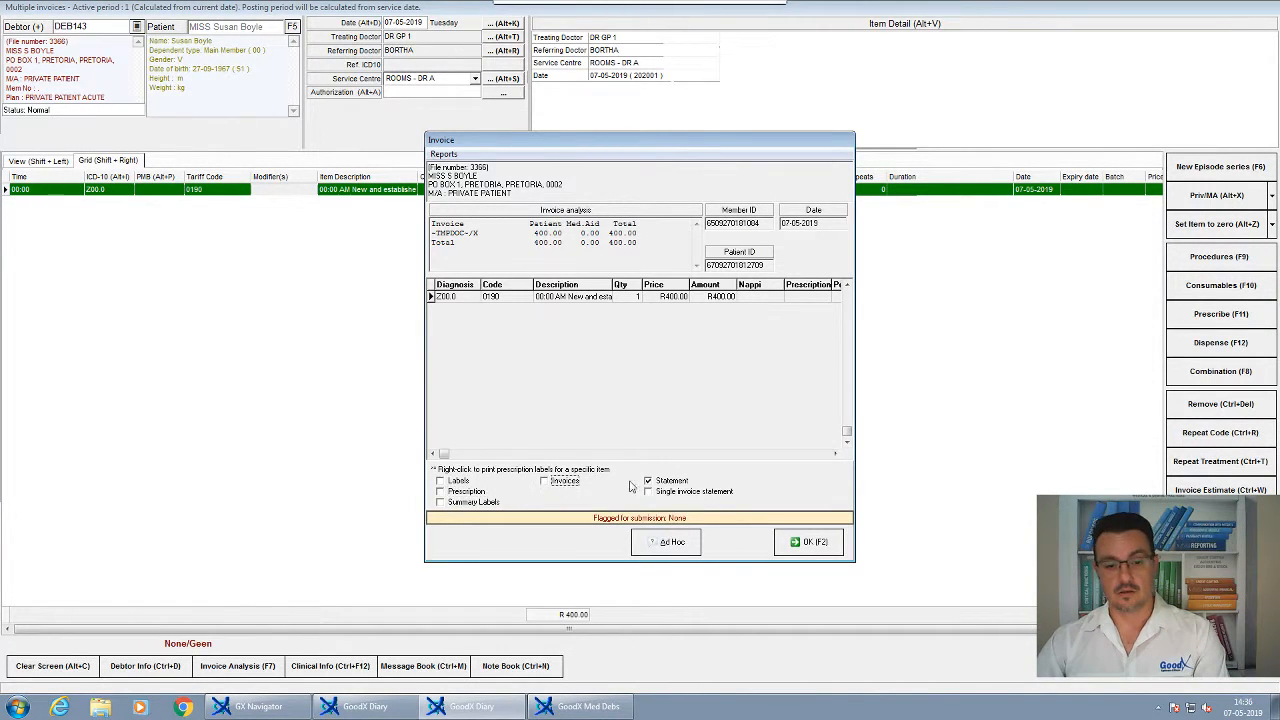
left_click(655, 482)
left_click(793, 541)
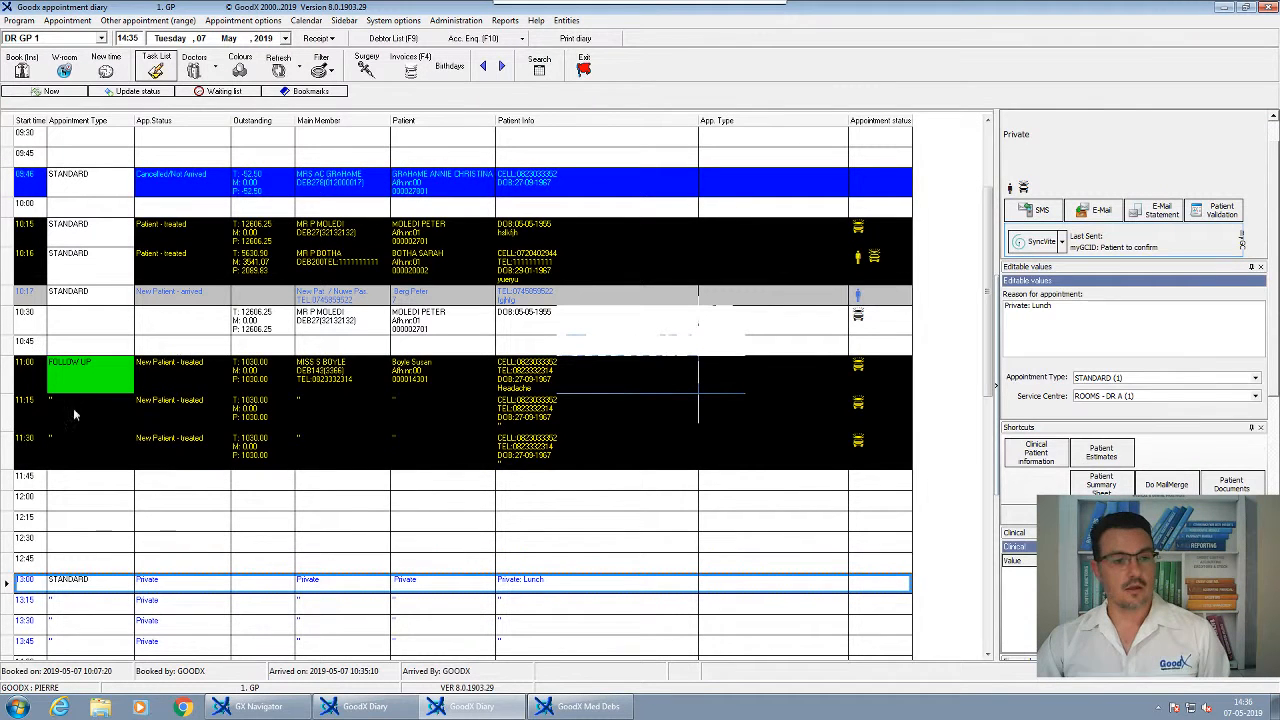
left_click(347, 379)
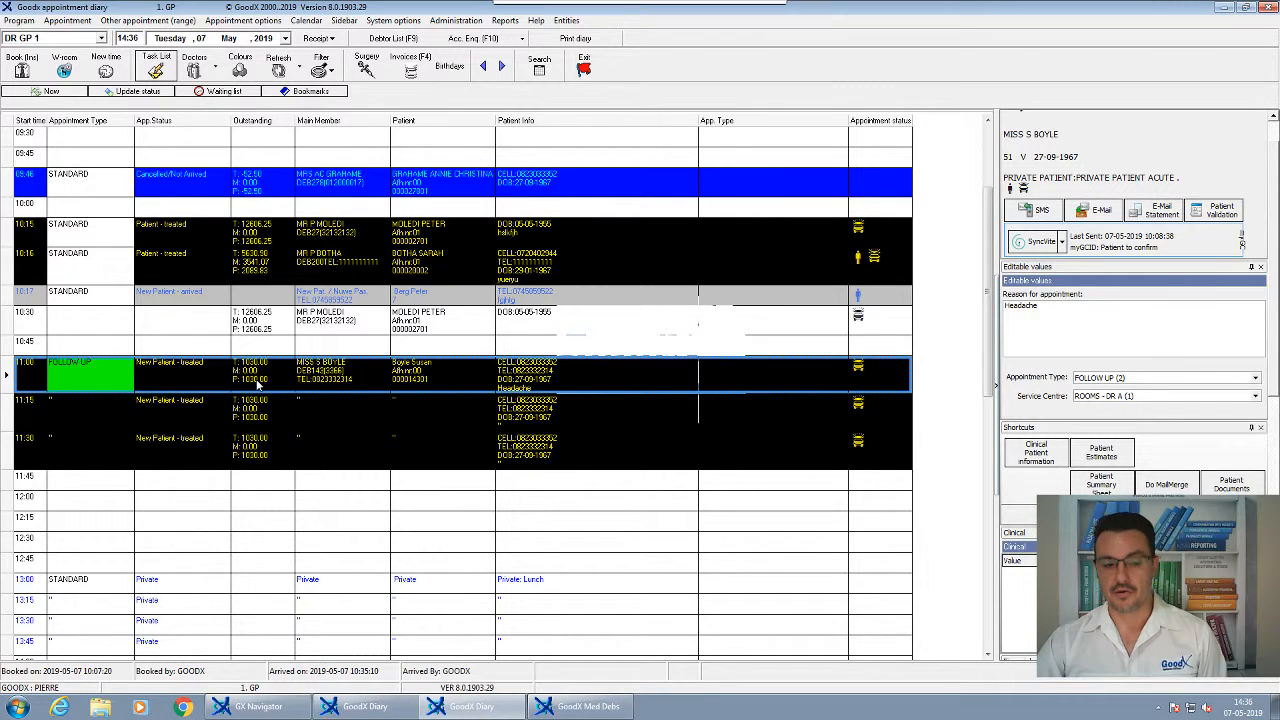
Start a patient receipt for the 11:00 appointment in cashbook KAS2 Card Receipts, posting into period 2020-01
scroll(400, 380, "up", 3)
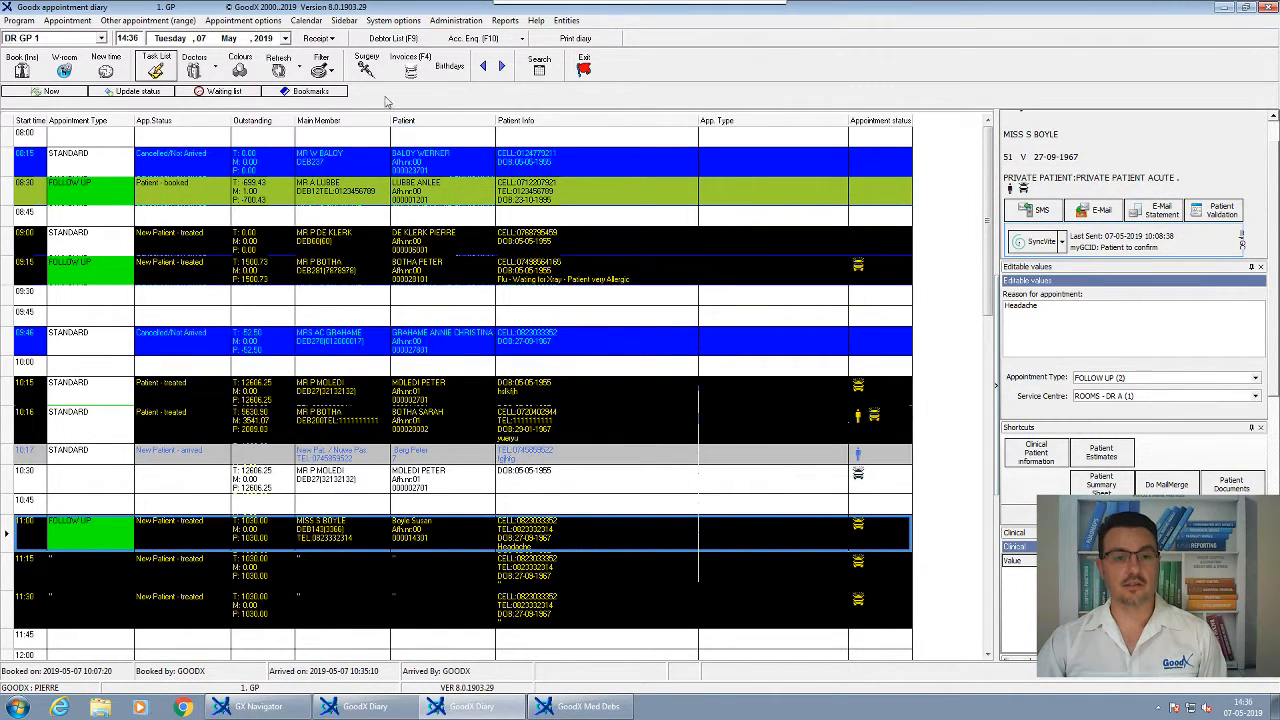
left_click(310, 545)
left_click(325, 38)
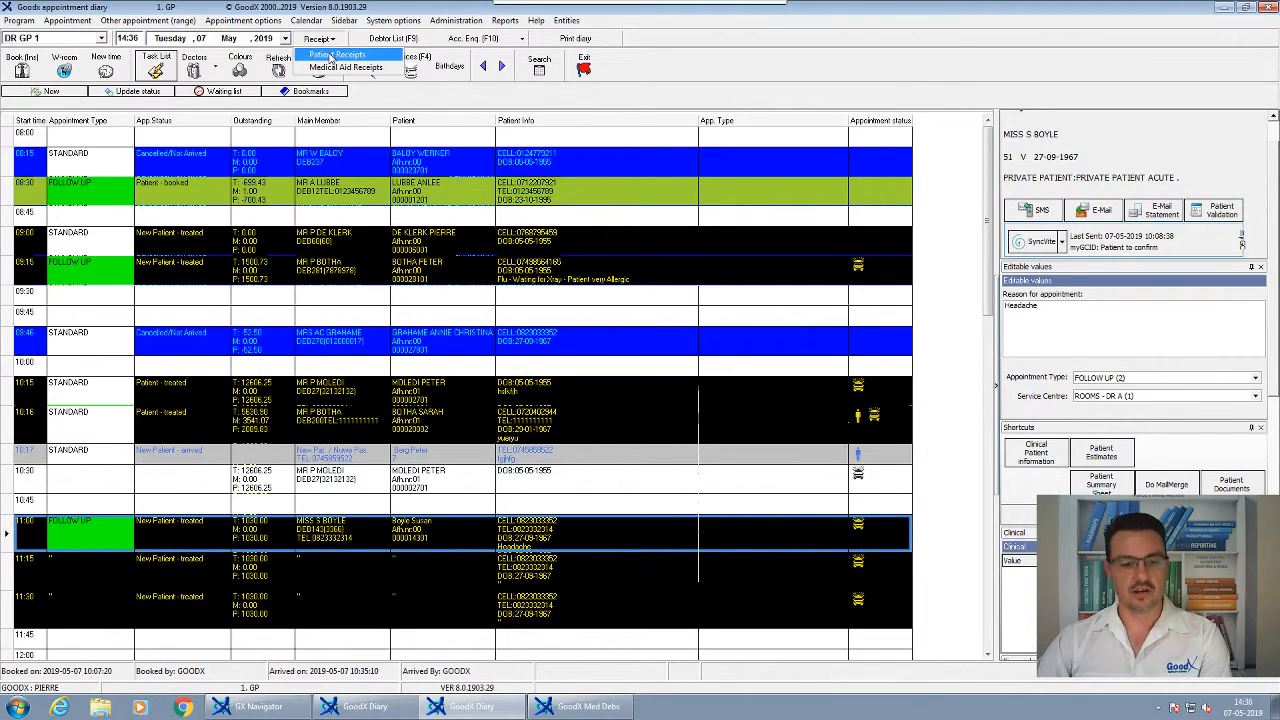
left_click(334, 55)
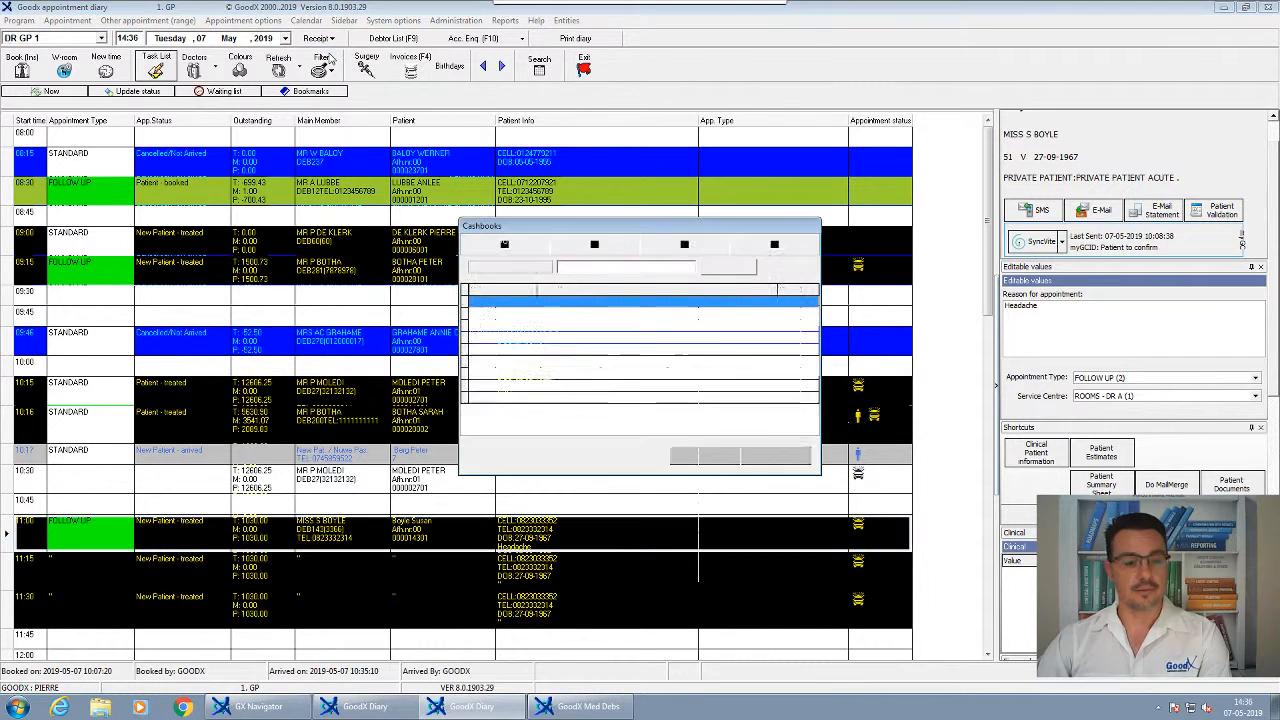
left_click(570, 314)
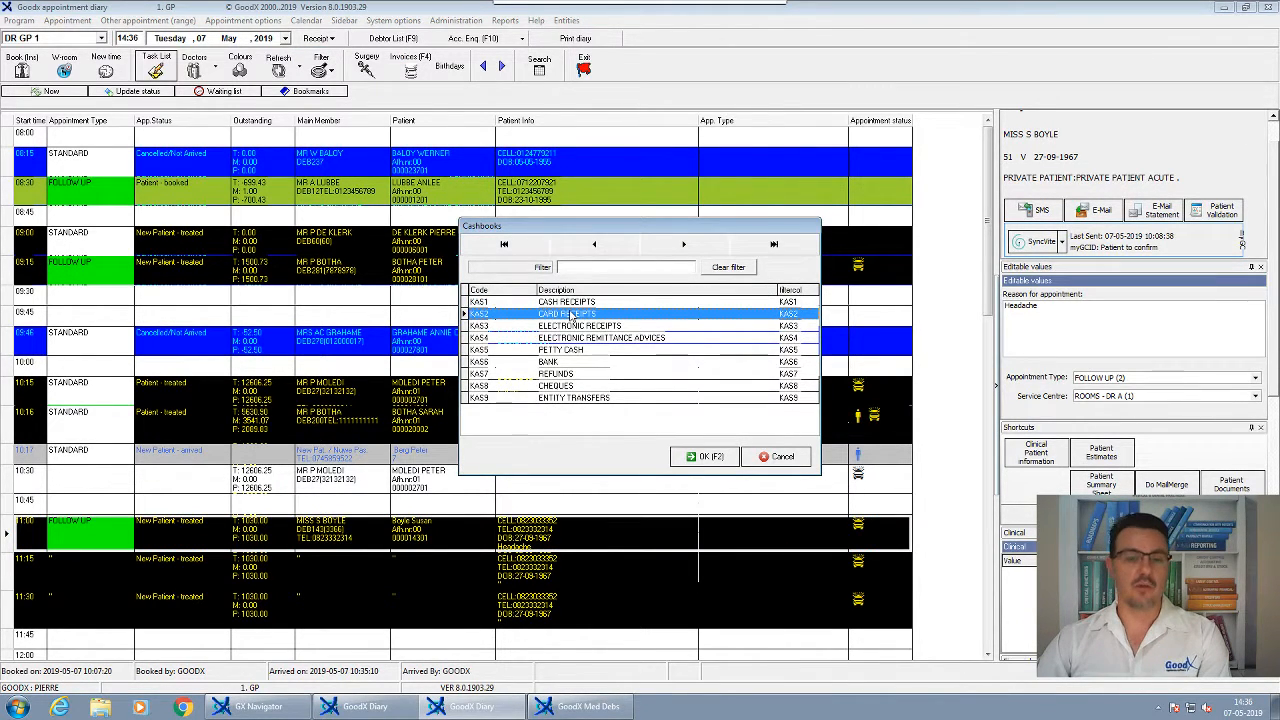
left_click(705, 456)
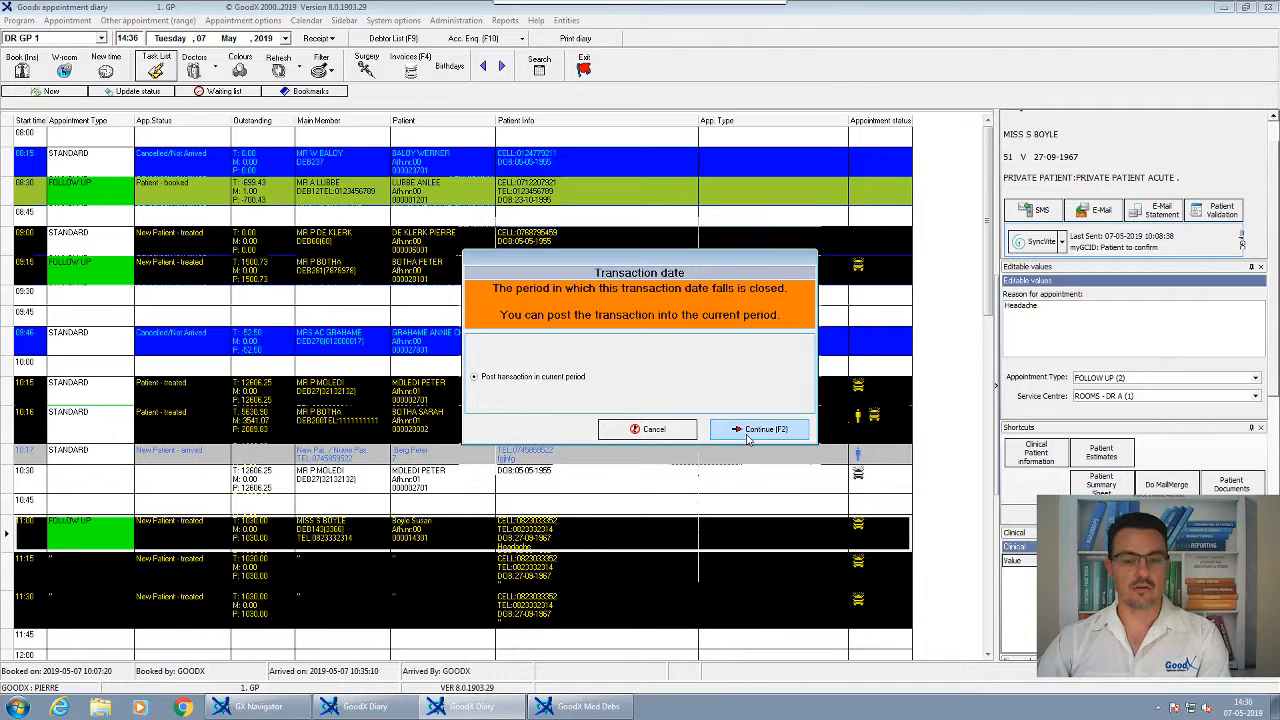
key("Return")
left_click_drag(400, 137, 524, 147)
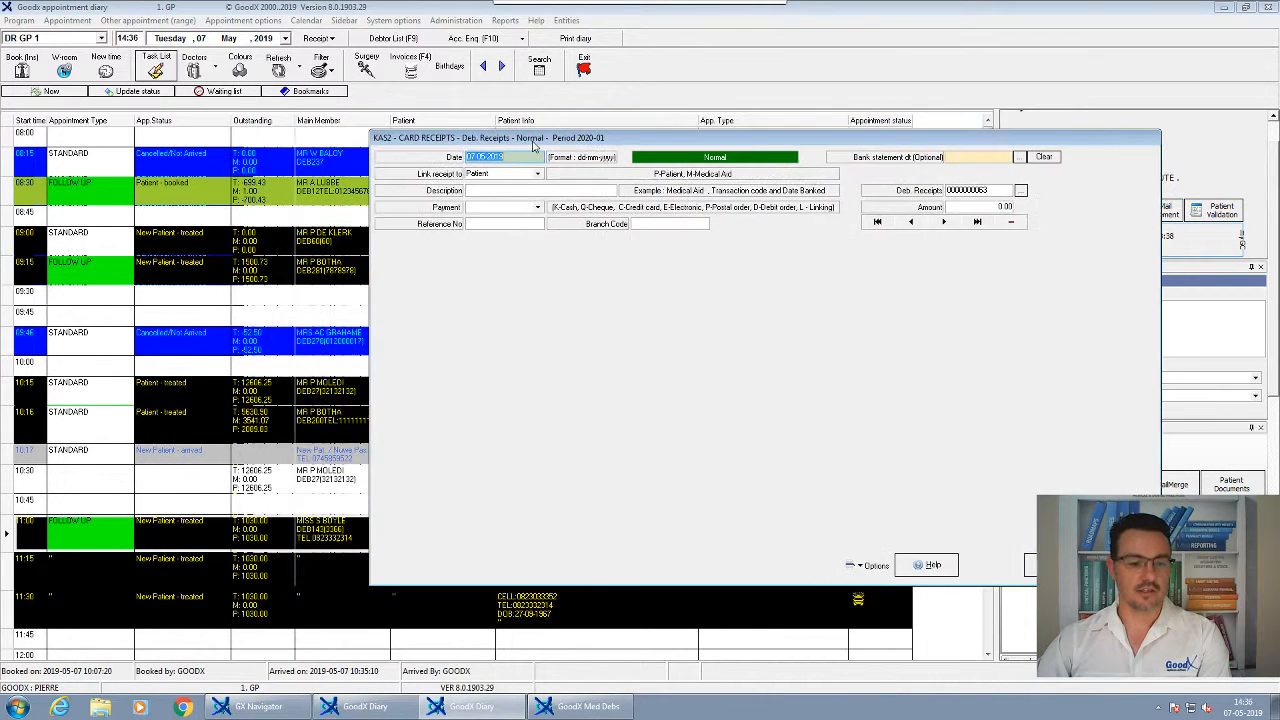
Enter the receipt description 'Card thank you' along with a reference number
left_click(481, 191)
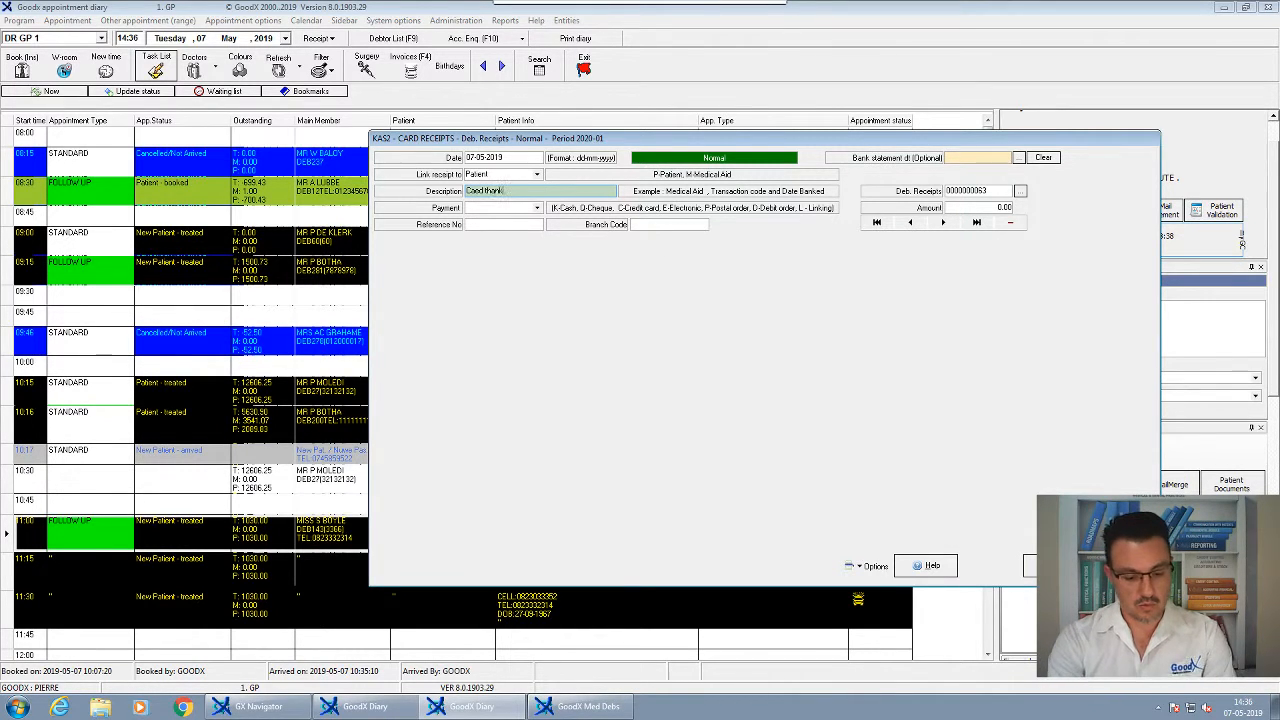
type("Card thank you -")
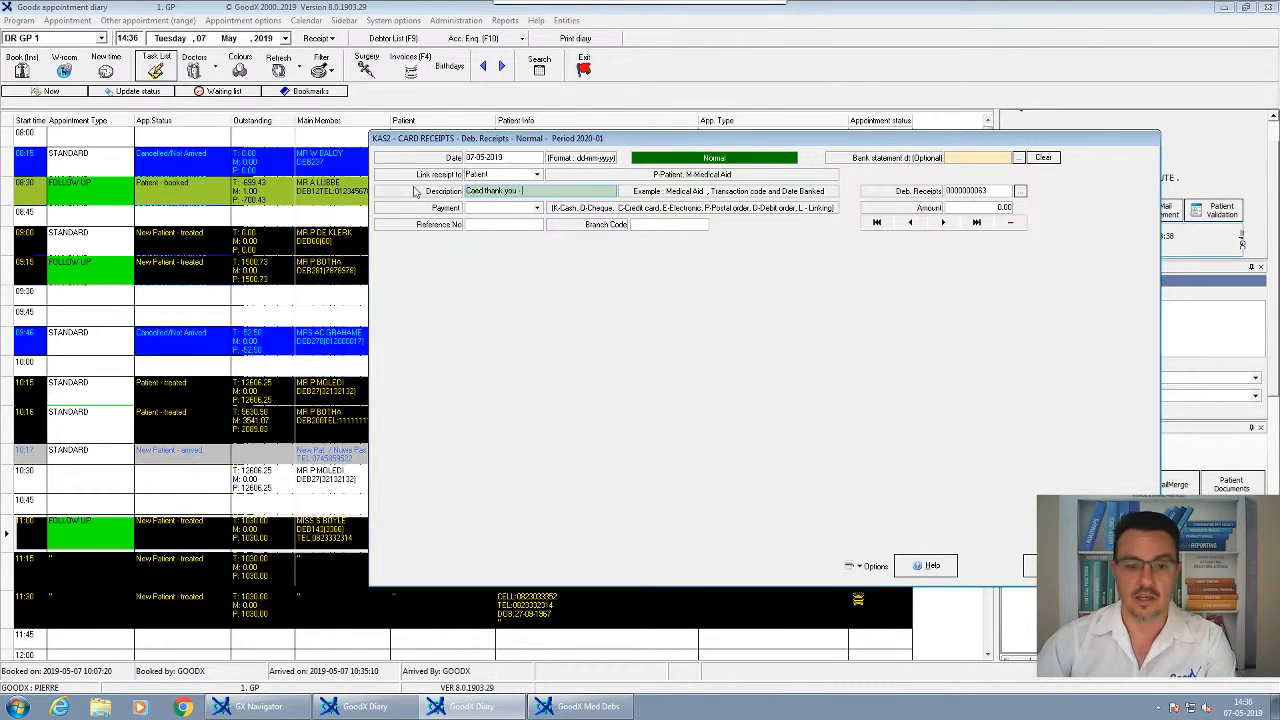
left_click(479, 207)
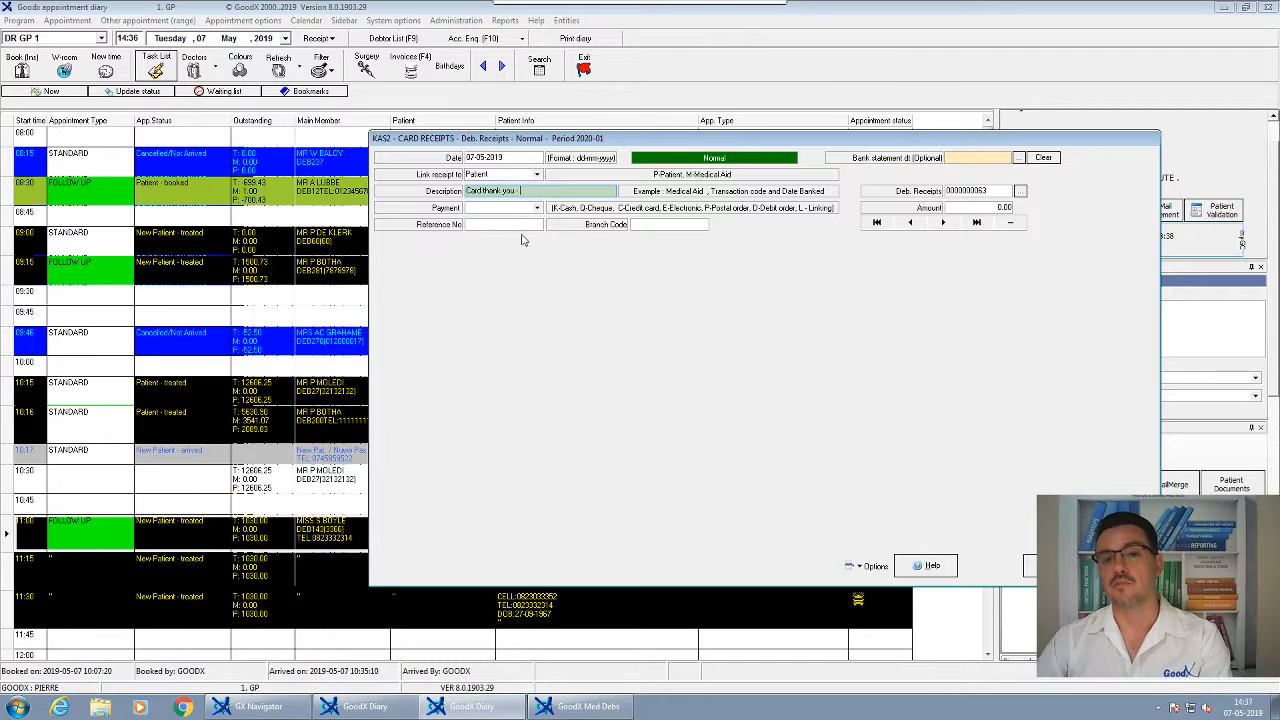
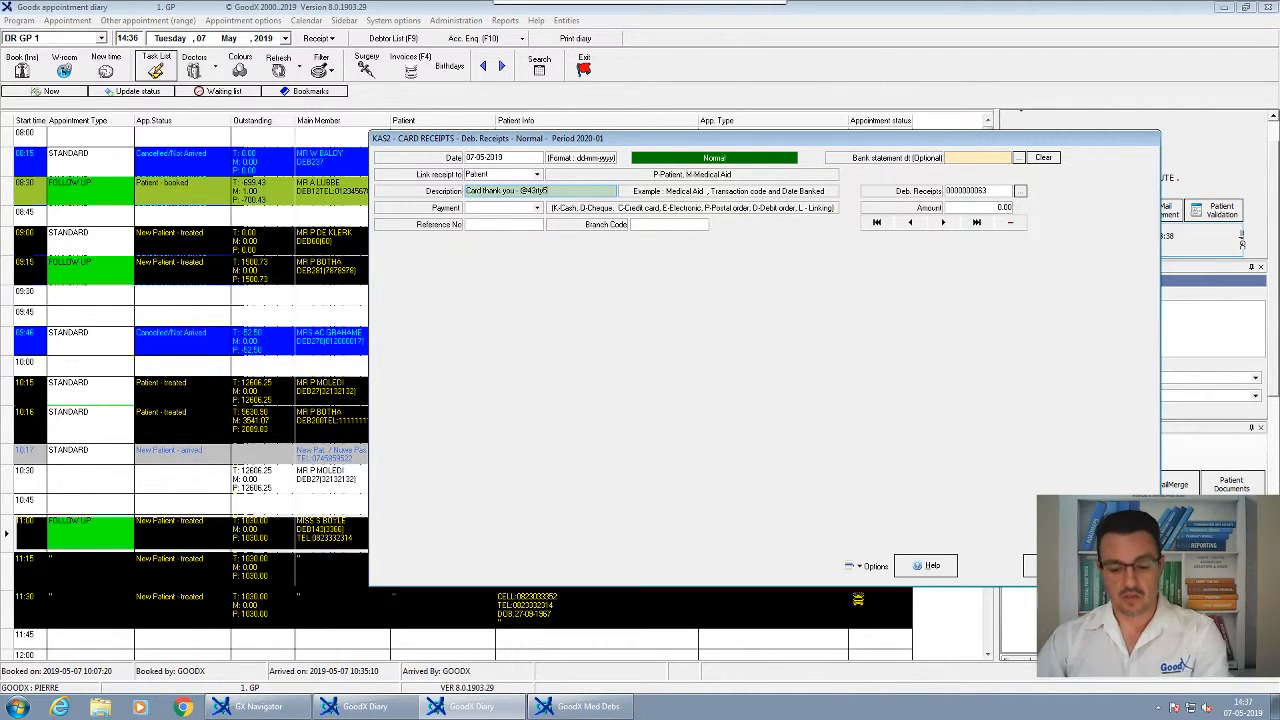
key("BackSpace")
key("BackSpace")
key("BackSpace")
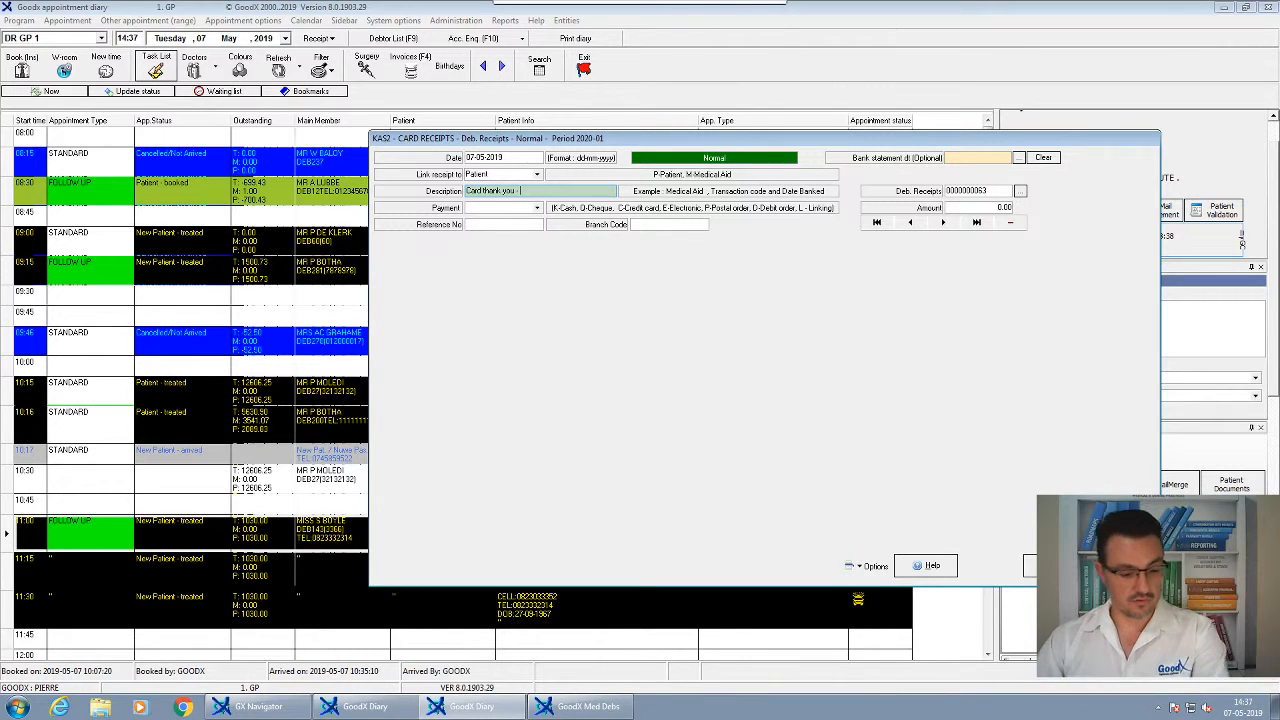
Set payment type C. Credit card, amount 1030.00, and the patient's debtor account
left_click(505, 208)
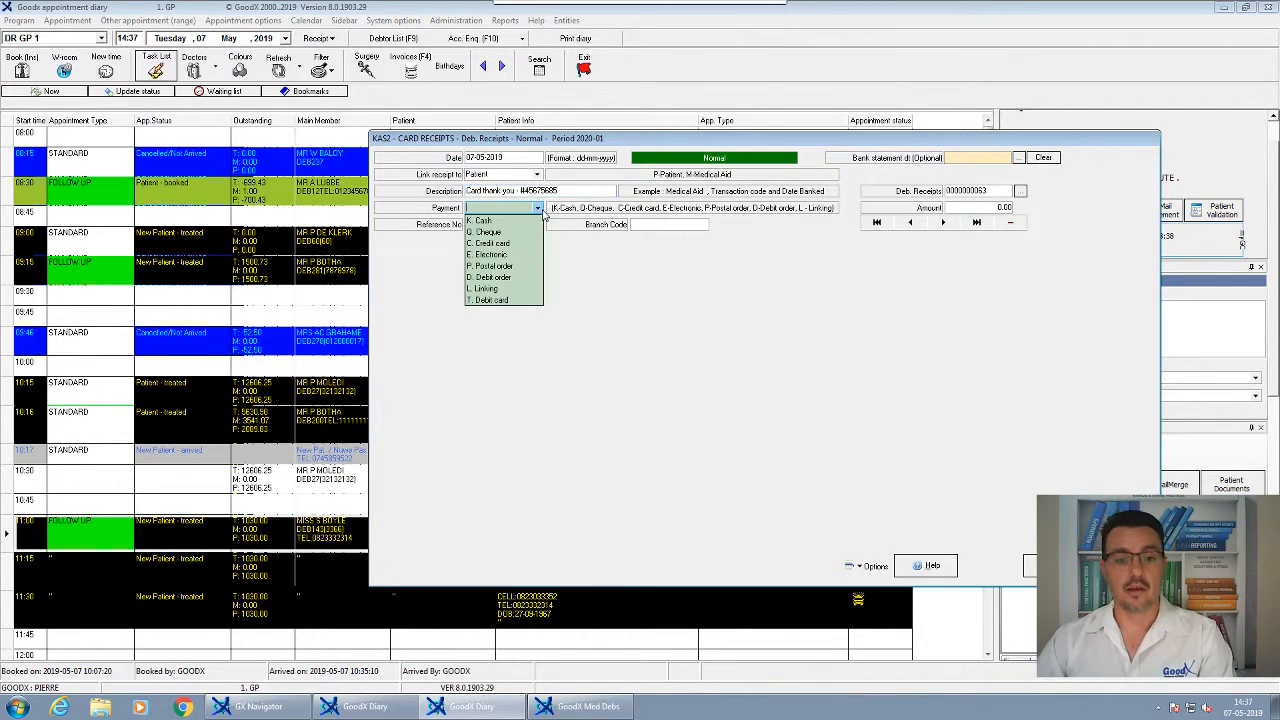
left_click(505, 243)
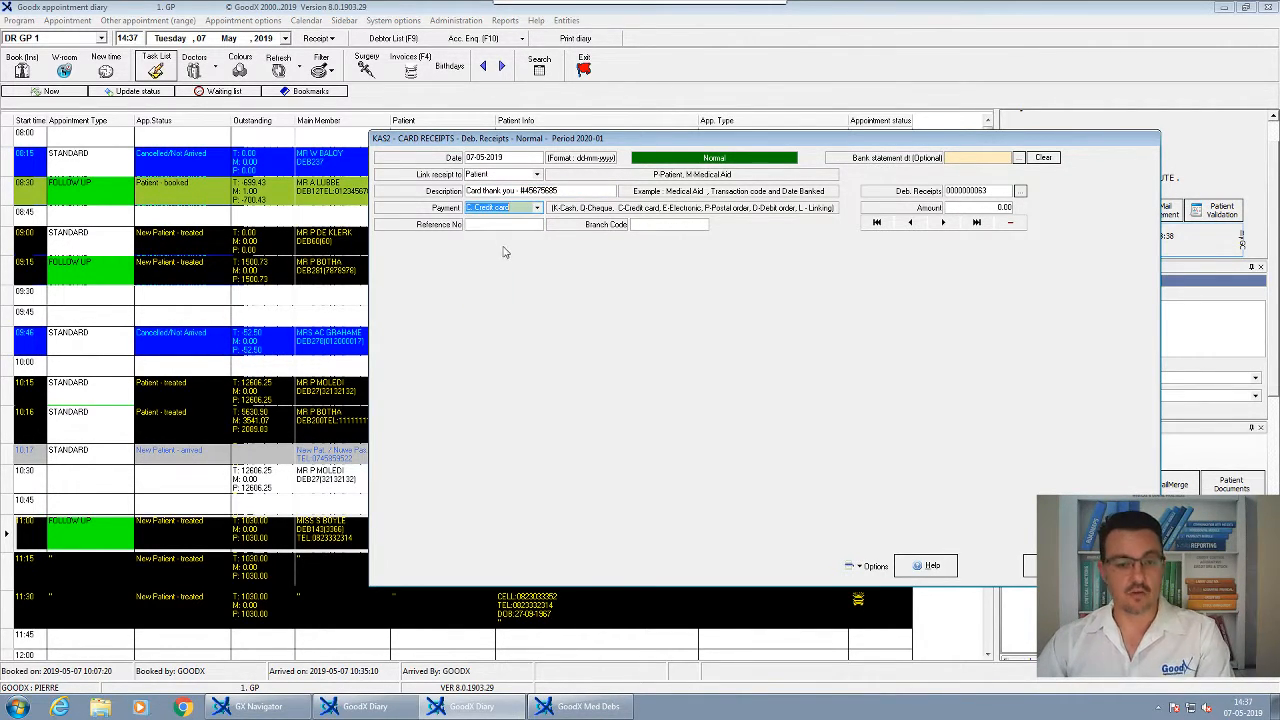
key("Tab")
key("Tab")
key("Tab")
key("Tab")
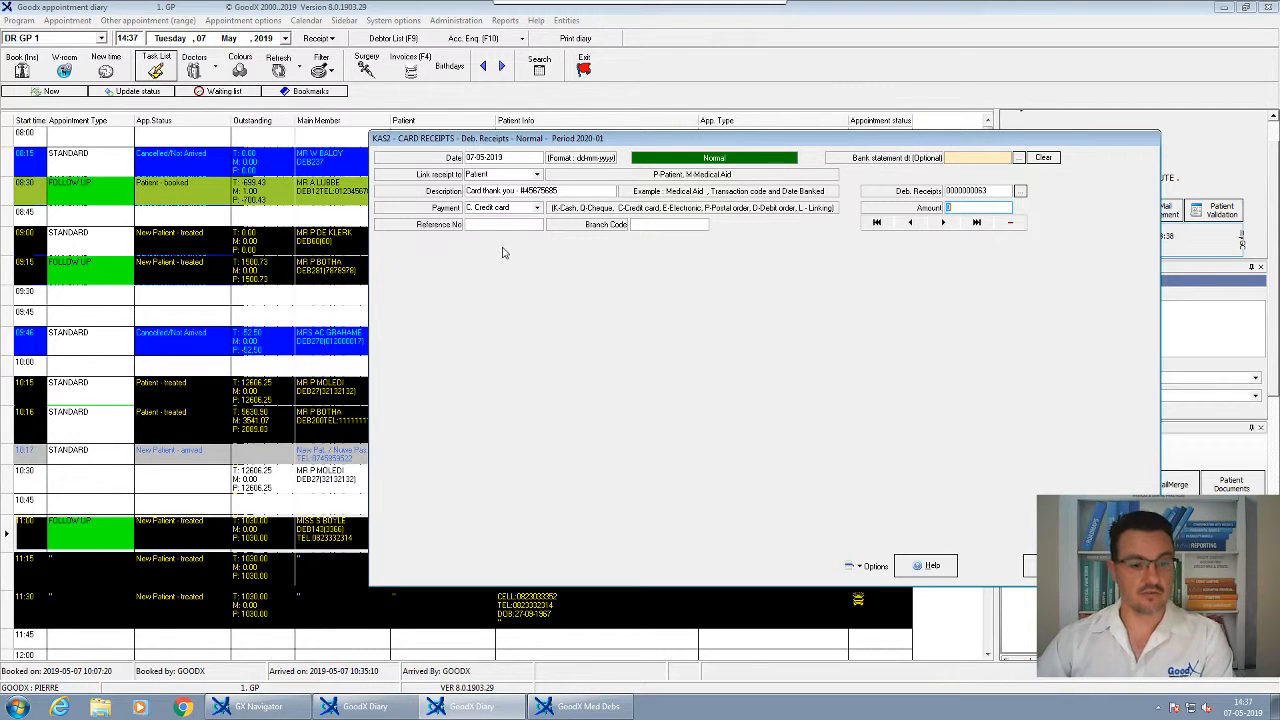
type("1030")
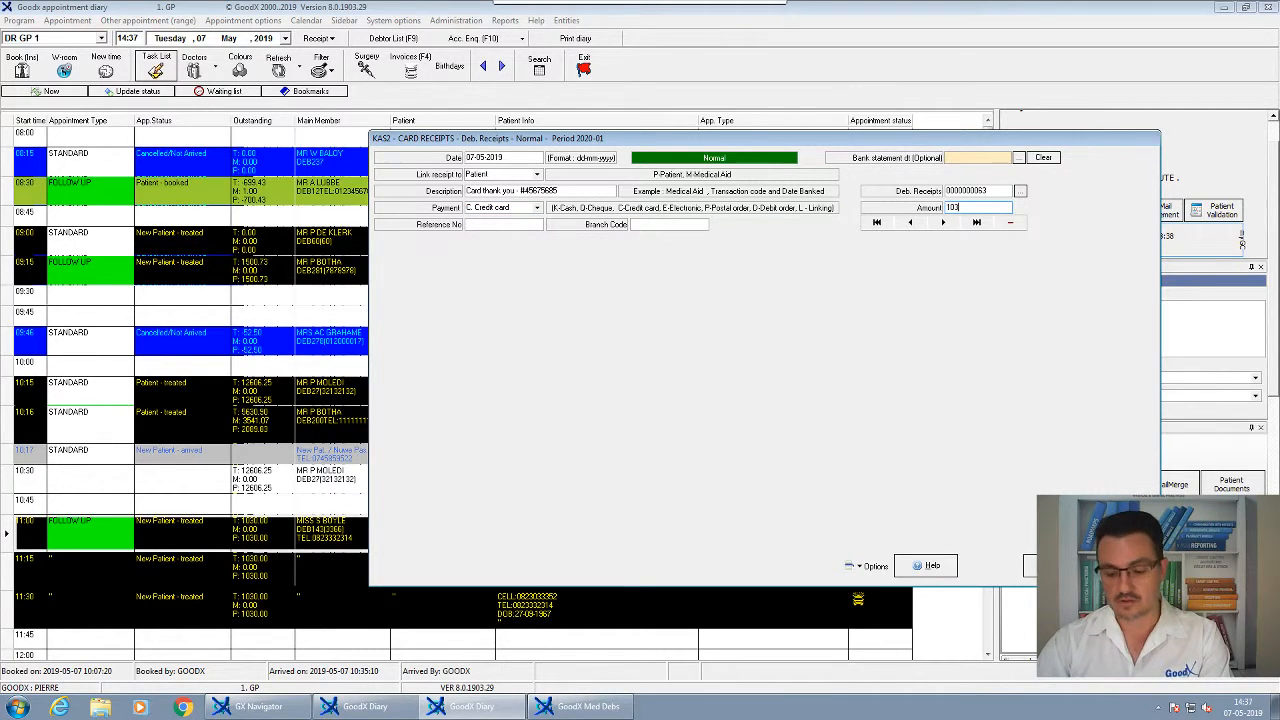
key("Return")
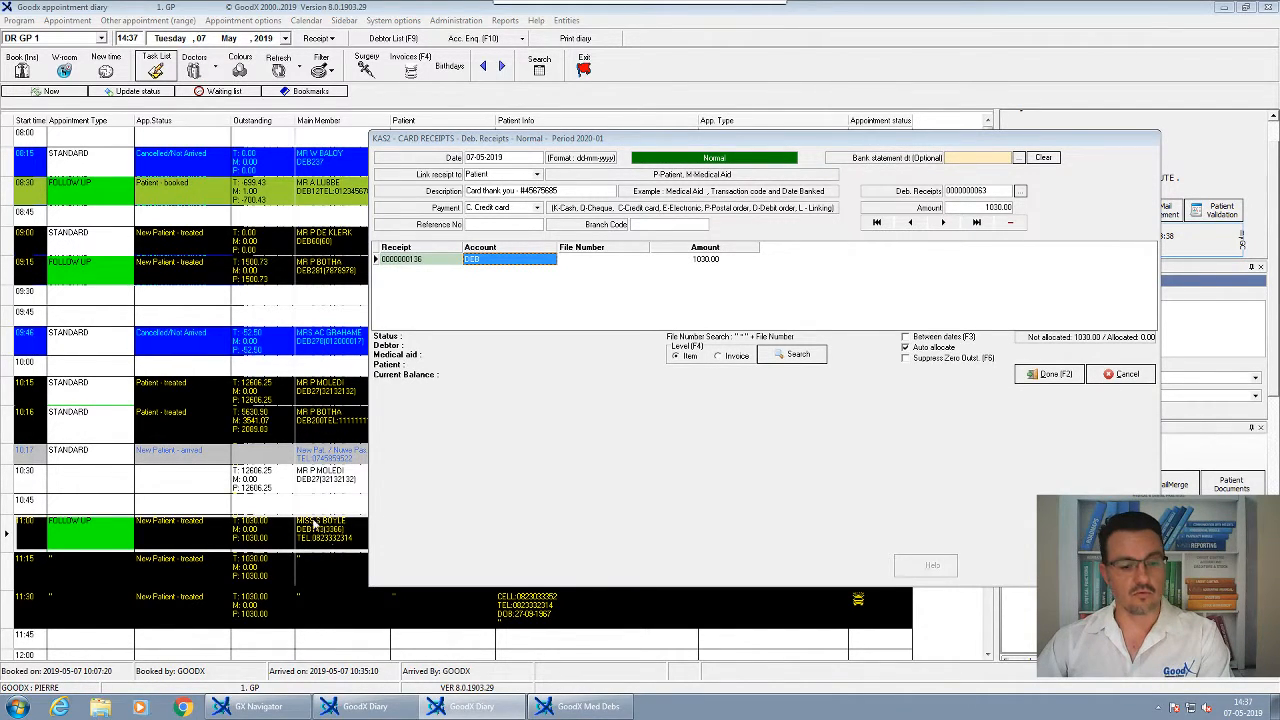
type("DEB143")
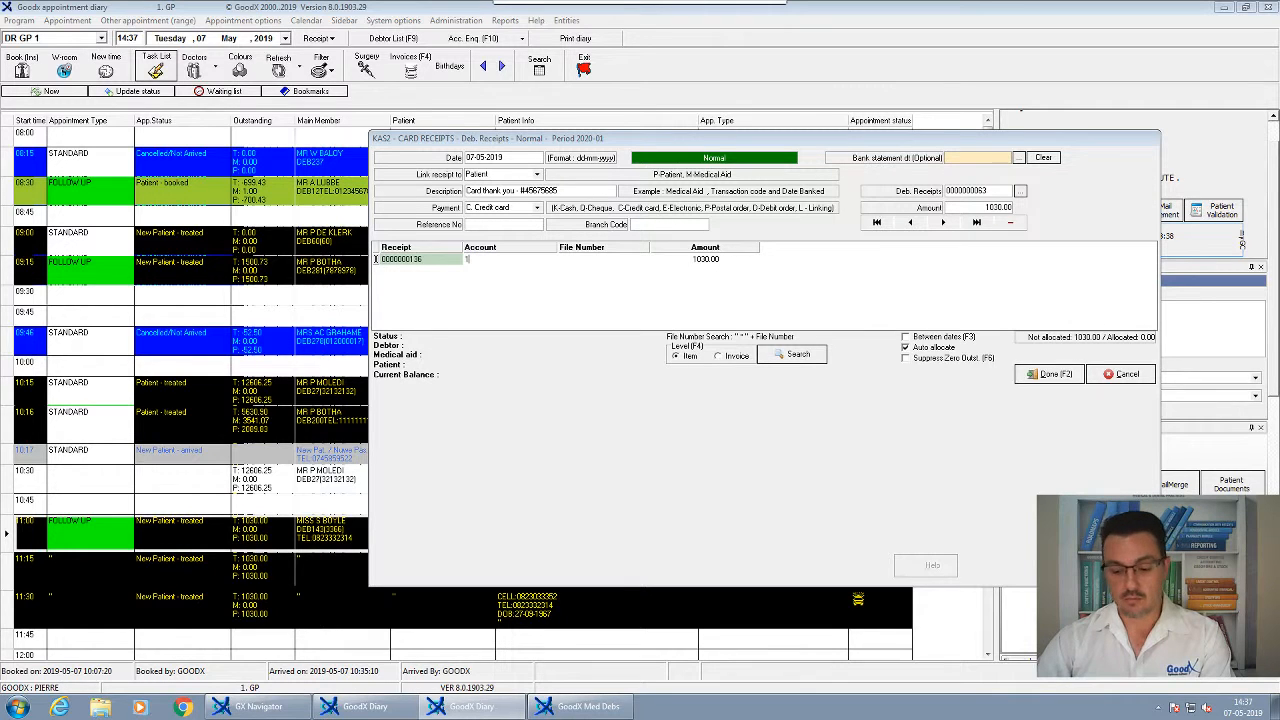
key("Return")
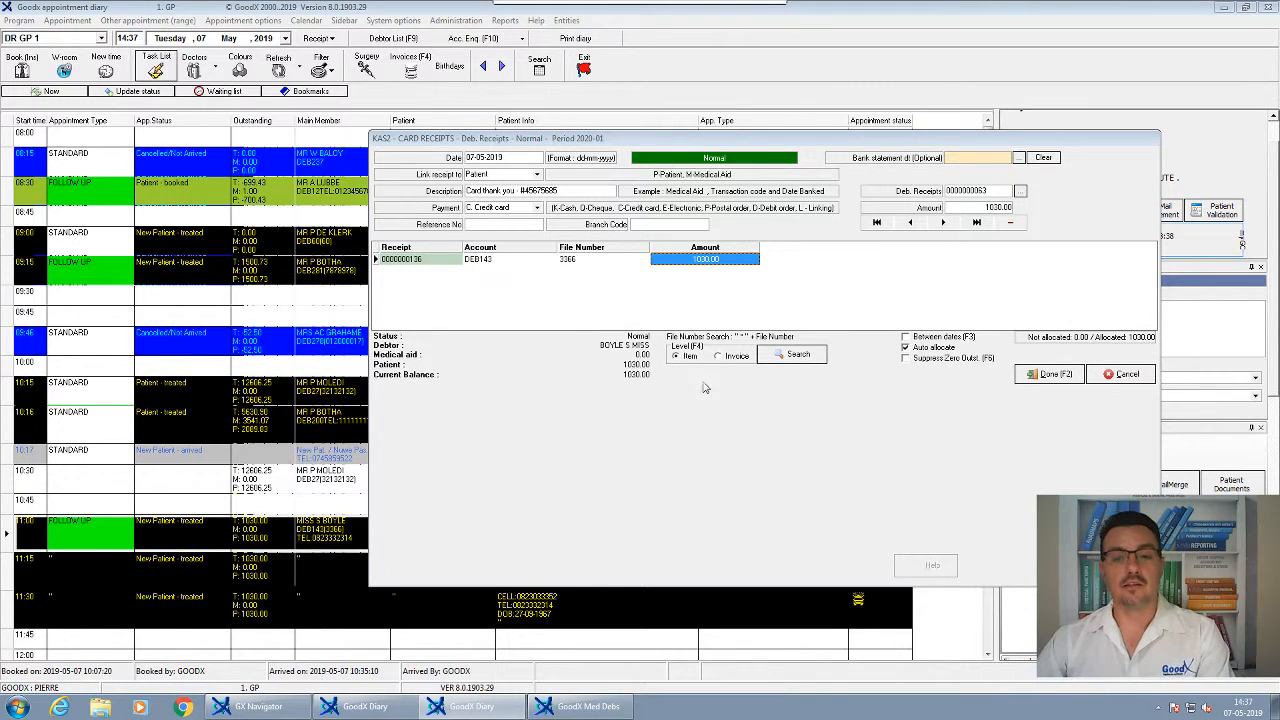
Allocate the 1030.00 across the outstanding invoice items, then exit and save the batch
left_click(910, 360)
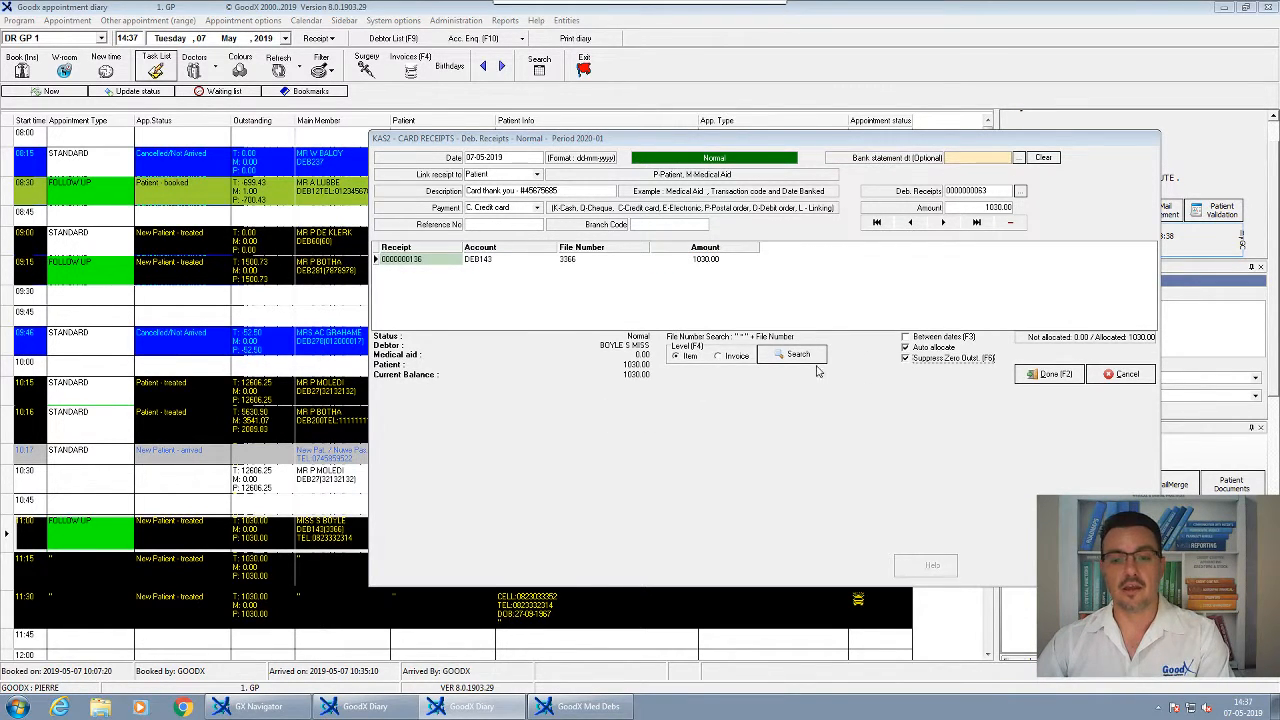
left_click(709, 261)
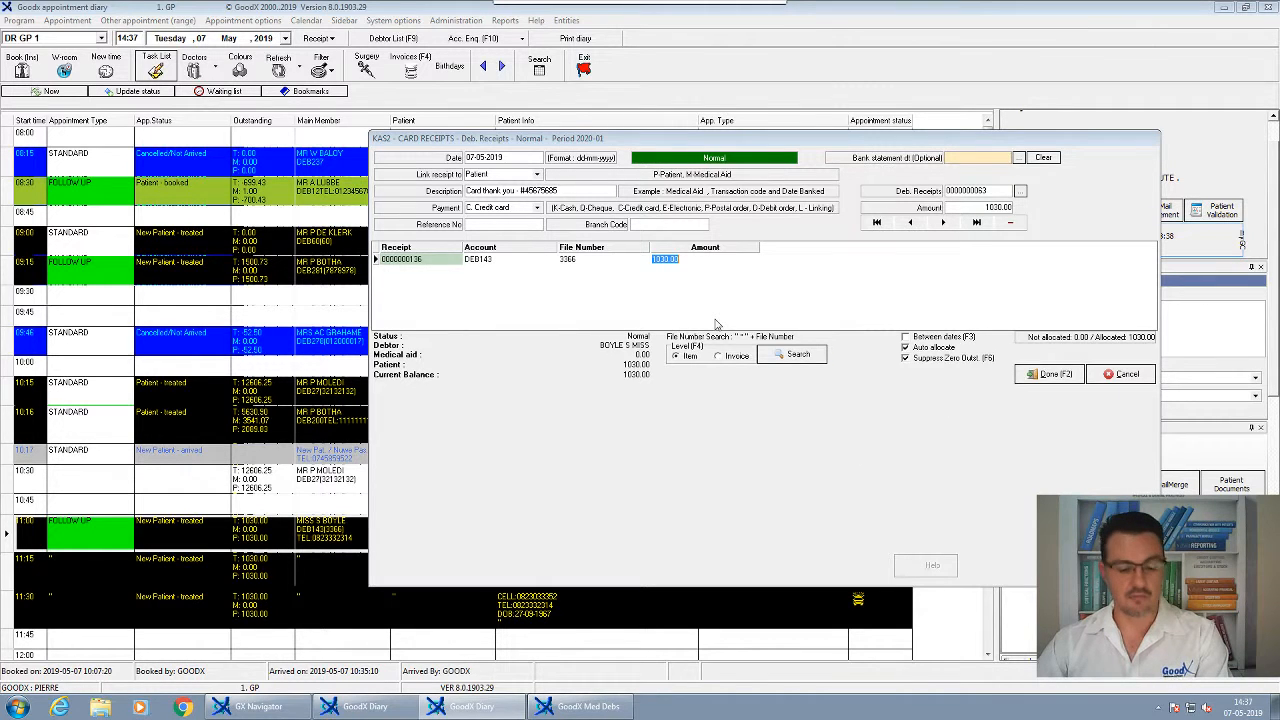
key("Return")
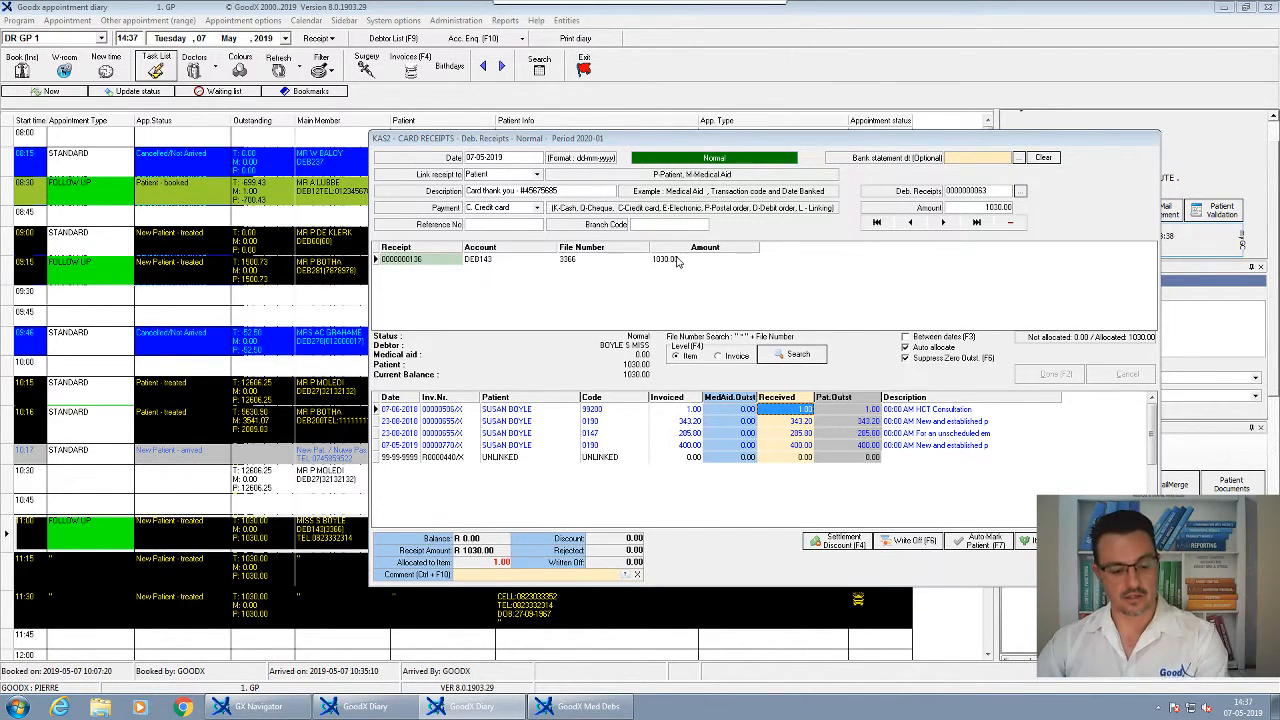
key("Return")
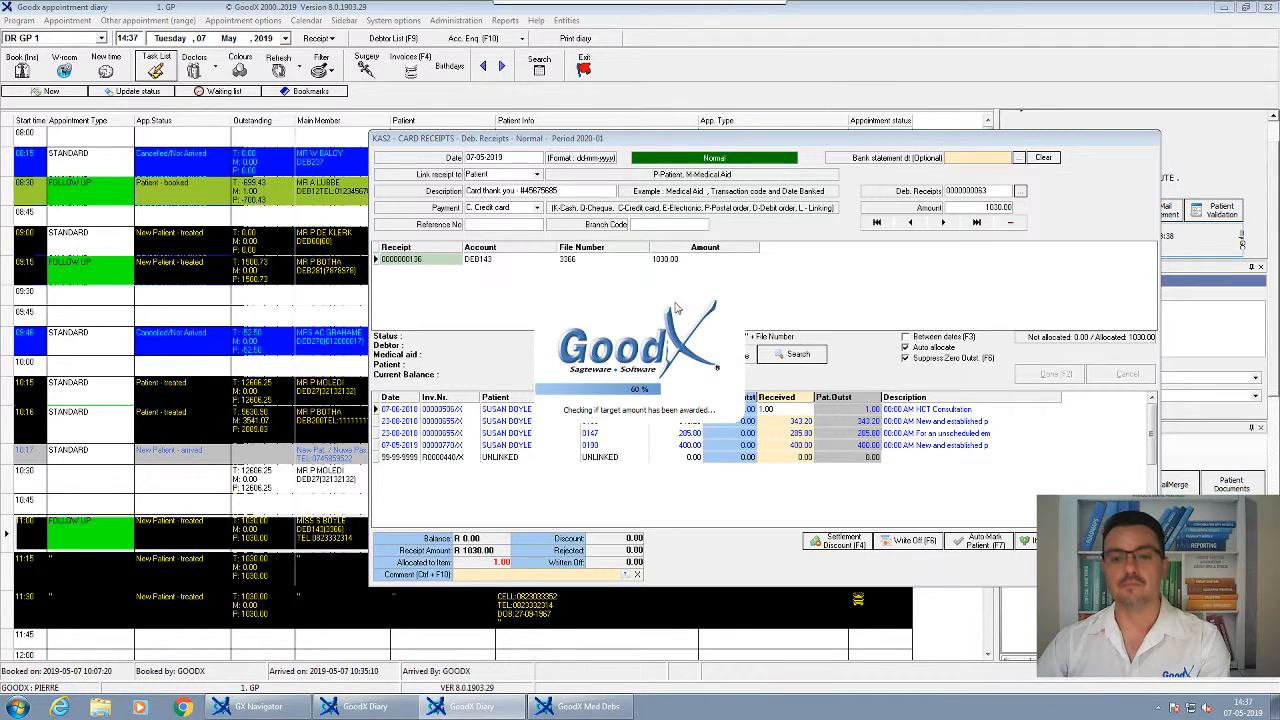
key("Escape")
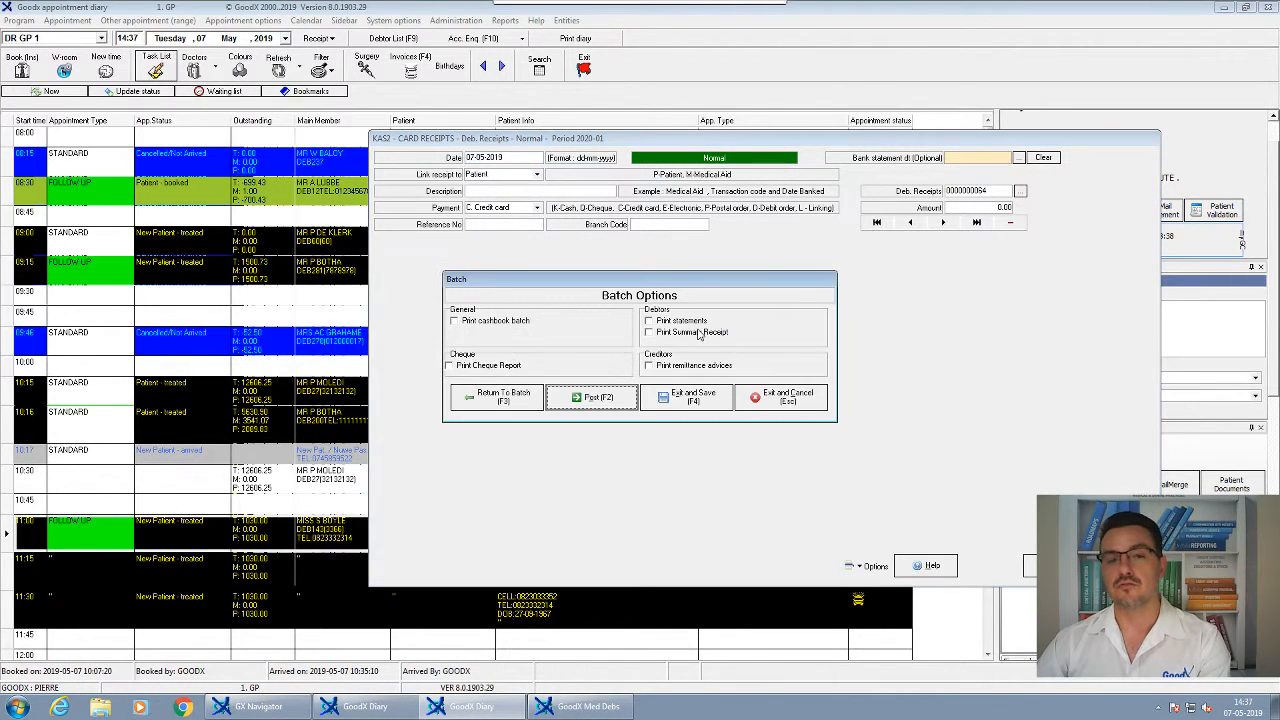
key("F2")
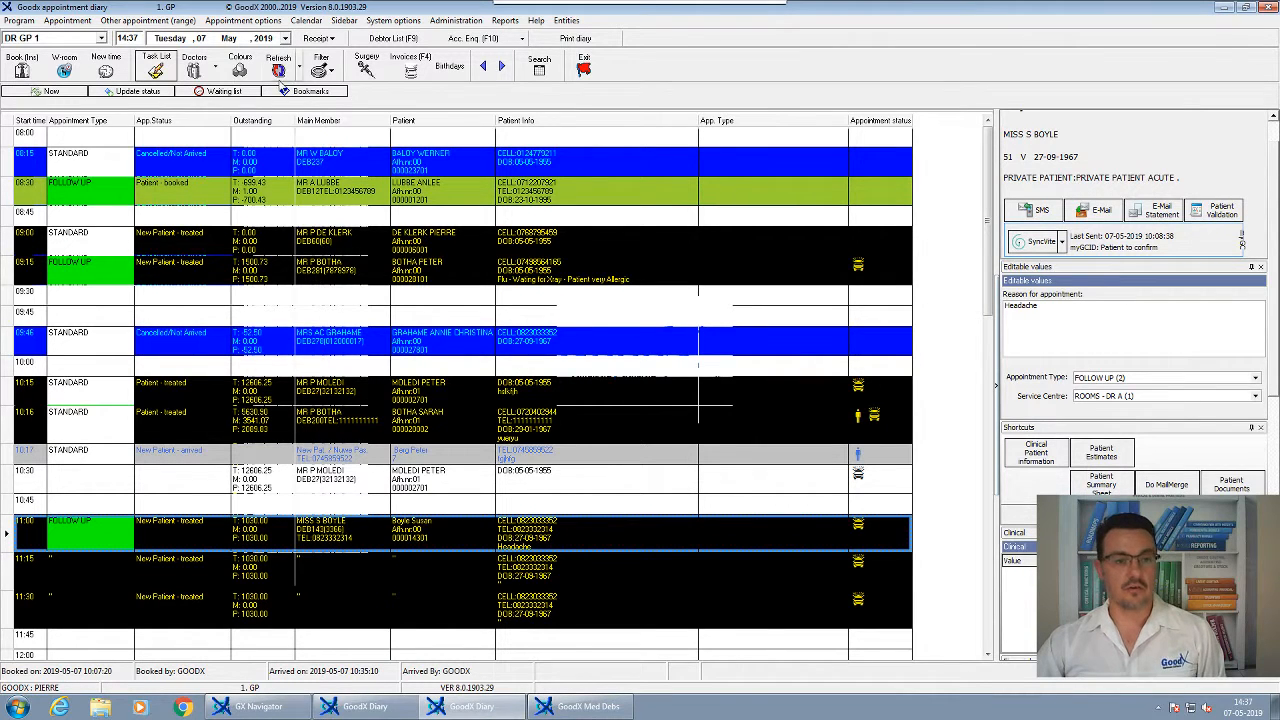
Refresh the diary and open the 11:00 patient's account query
left_click(280, 72)
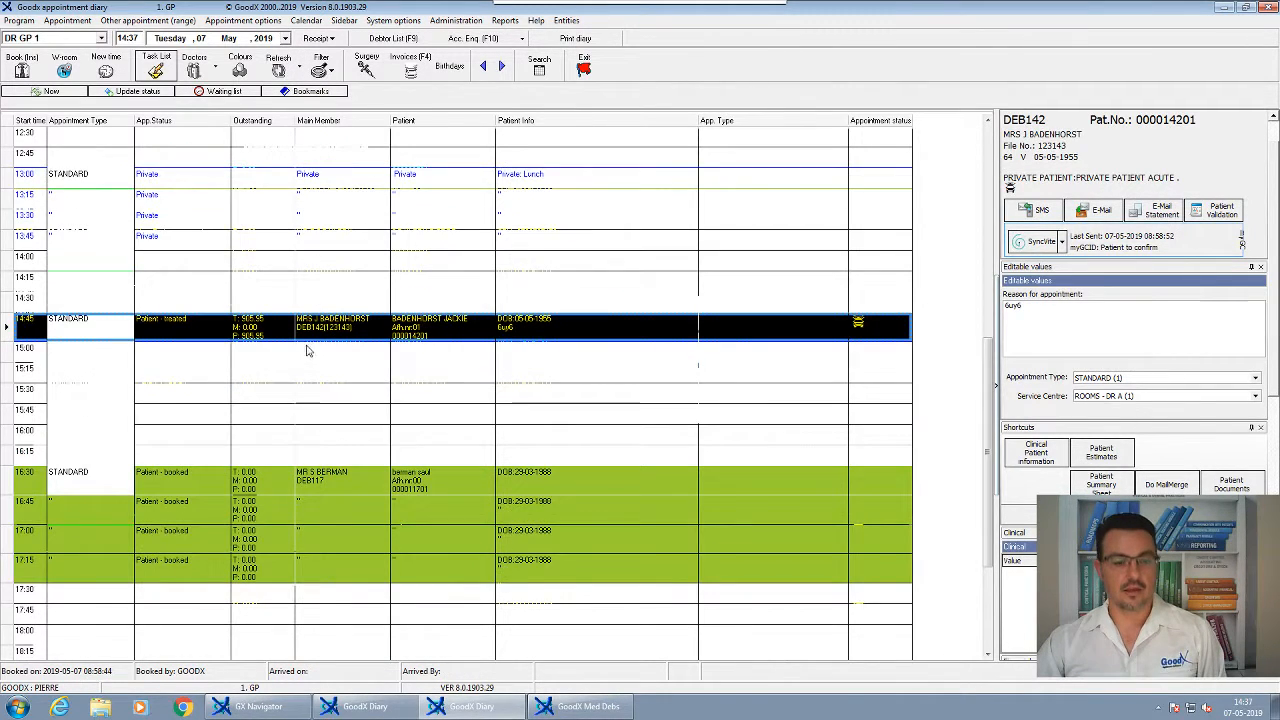
left_click(298, 370)
left_click(265, 453)
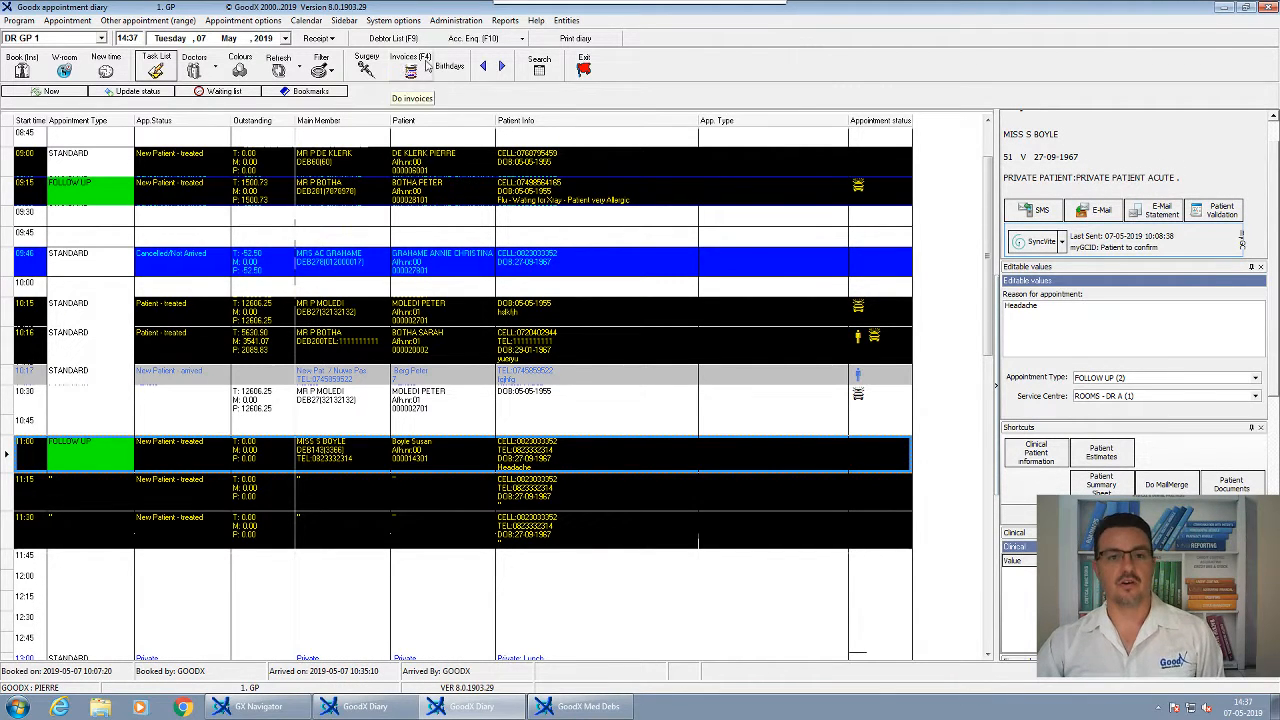
left_click(474, 38)
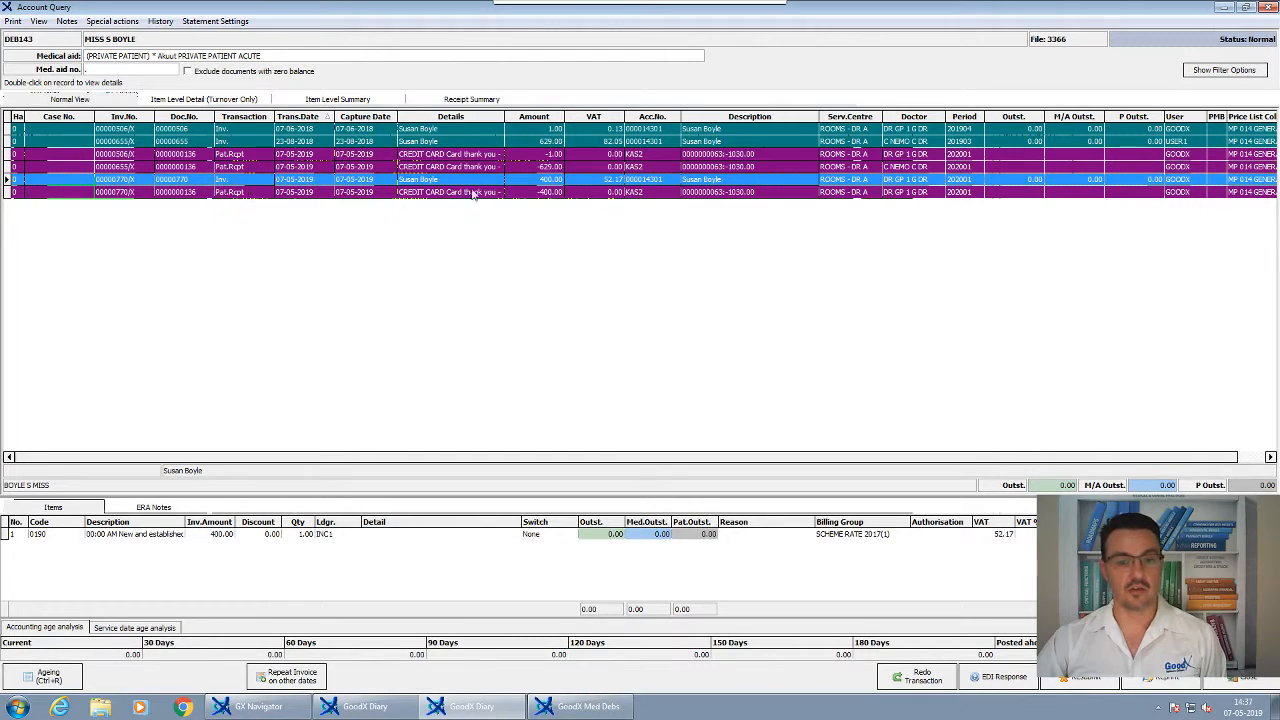
Review the 23-08-2018 invoice items and the card receipt rows offsetting them
left_click(537, 194)
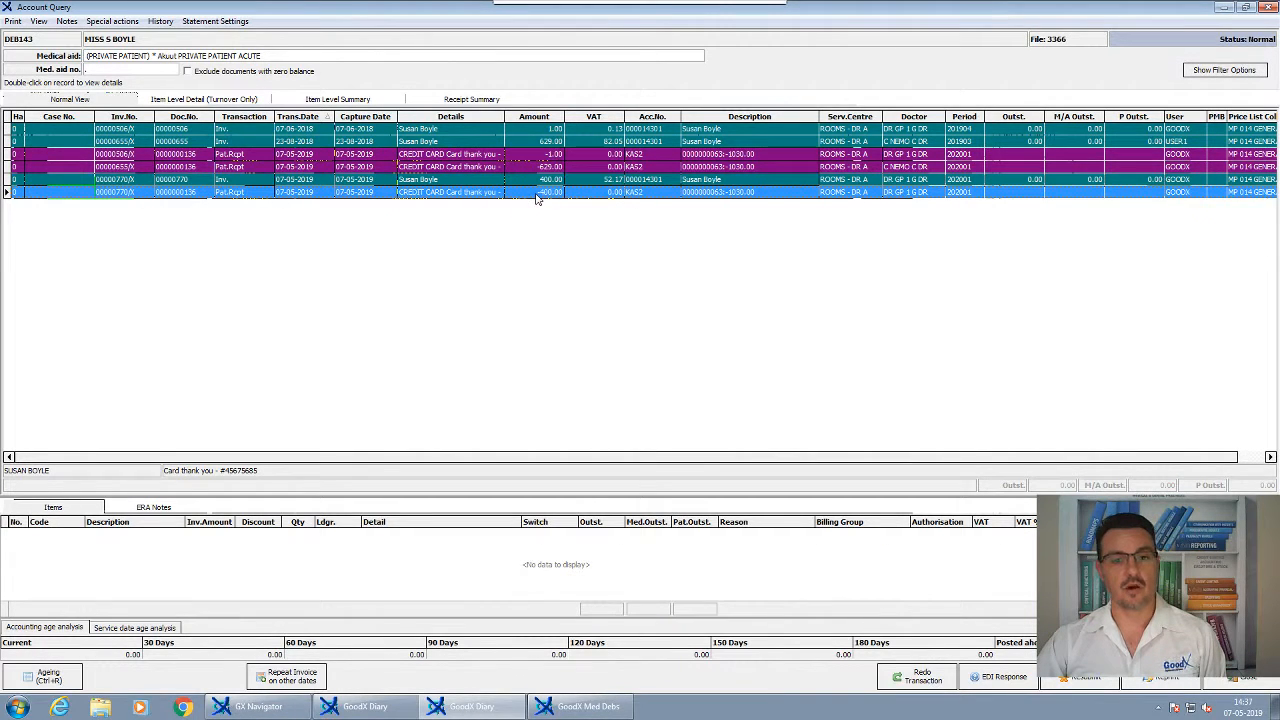
left_click(533, 143)
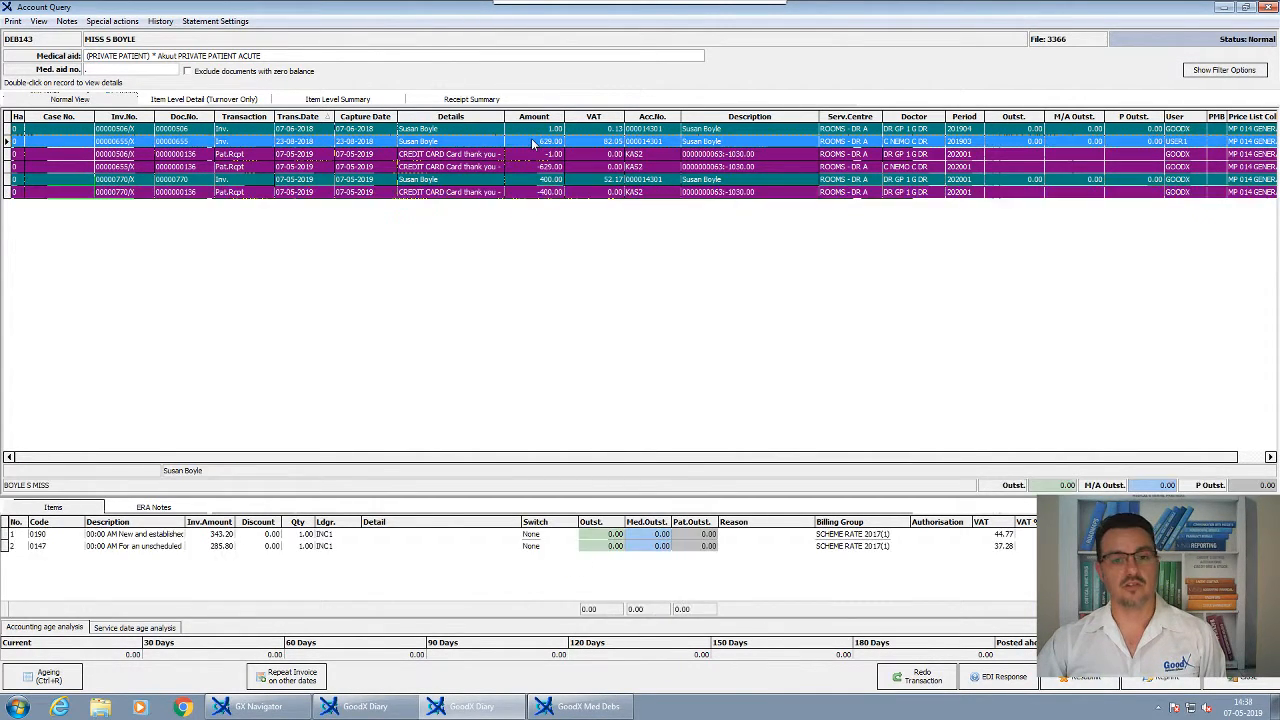
left_click(526, 166)
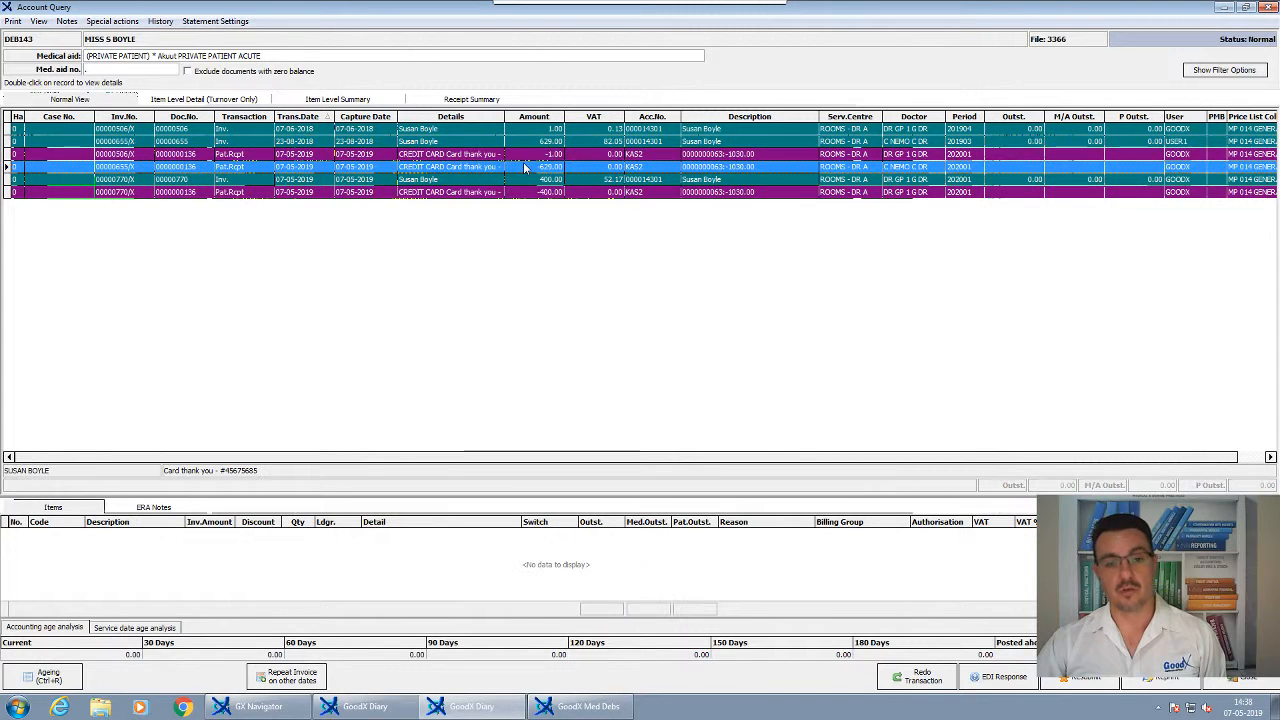
left_click(537, 194)
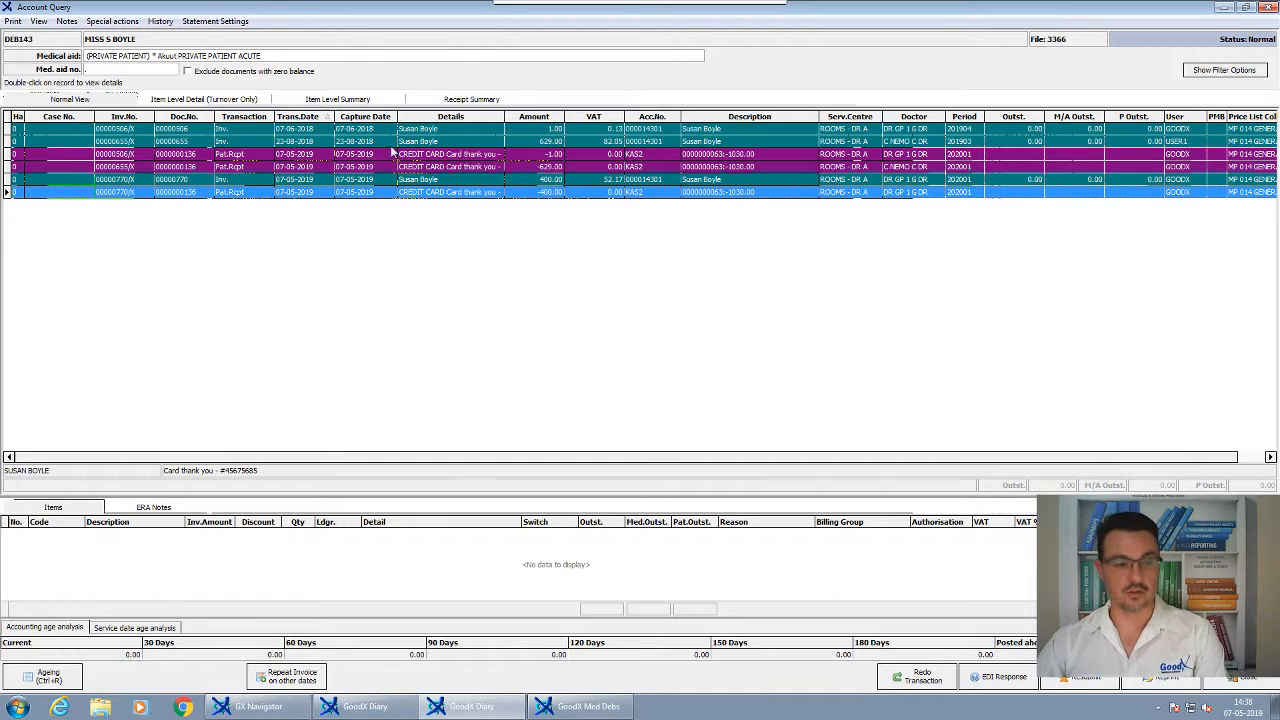
left_click(12, 22)
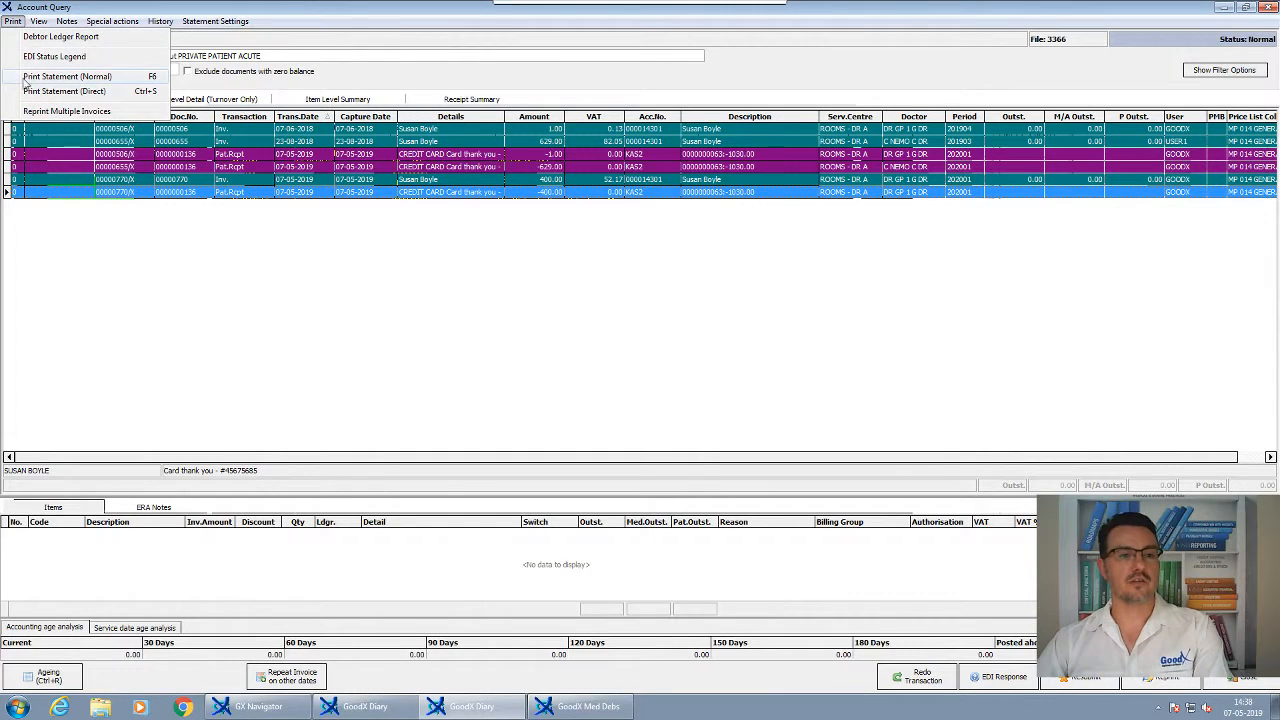
Choose the 'Single - NUL Balance Acc' statement type in the statement enquiry
left_click(88, 78)
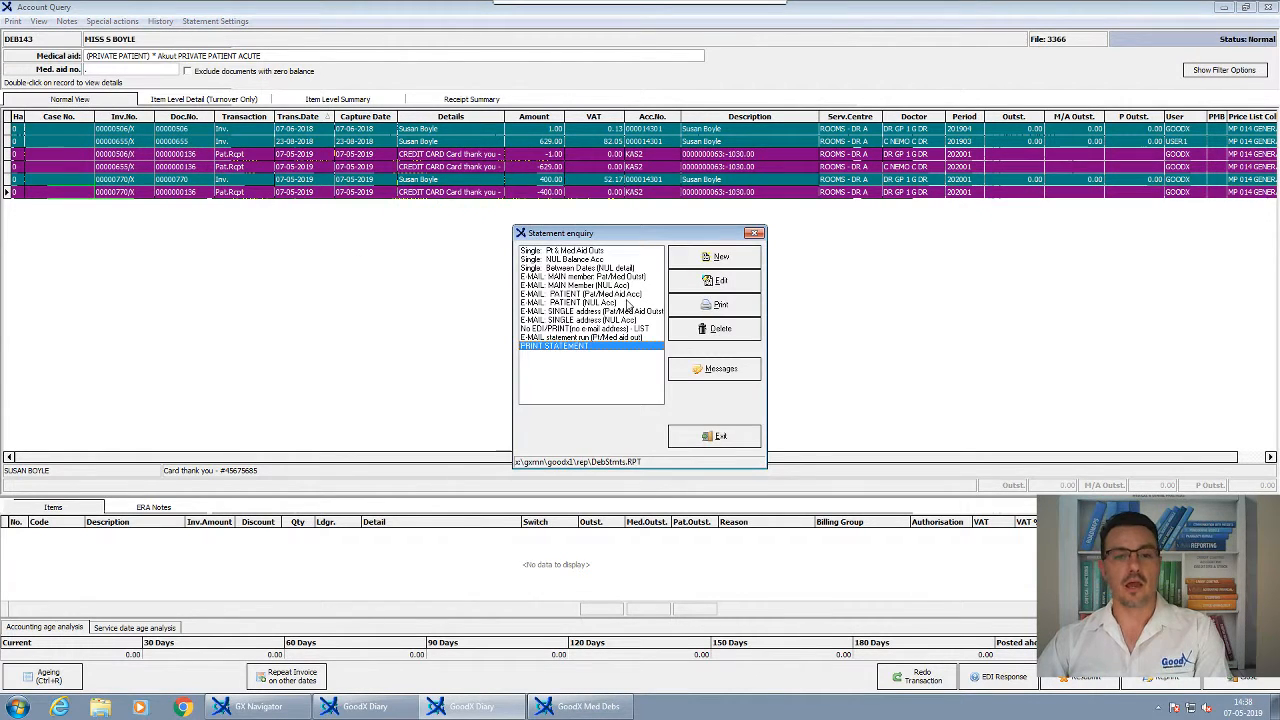
left_click(594, 252)
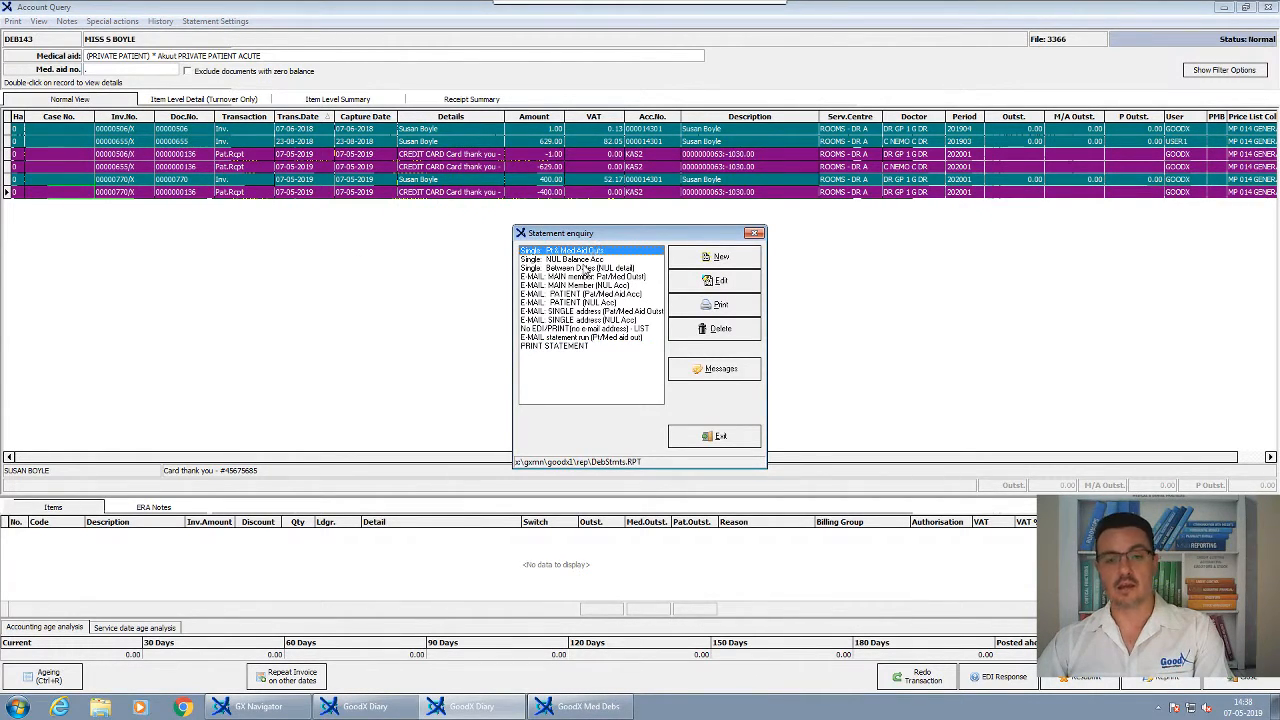
left_click(589, 268)
left_click(587, 262)
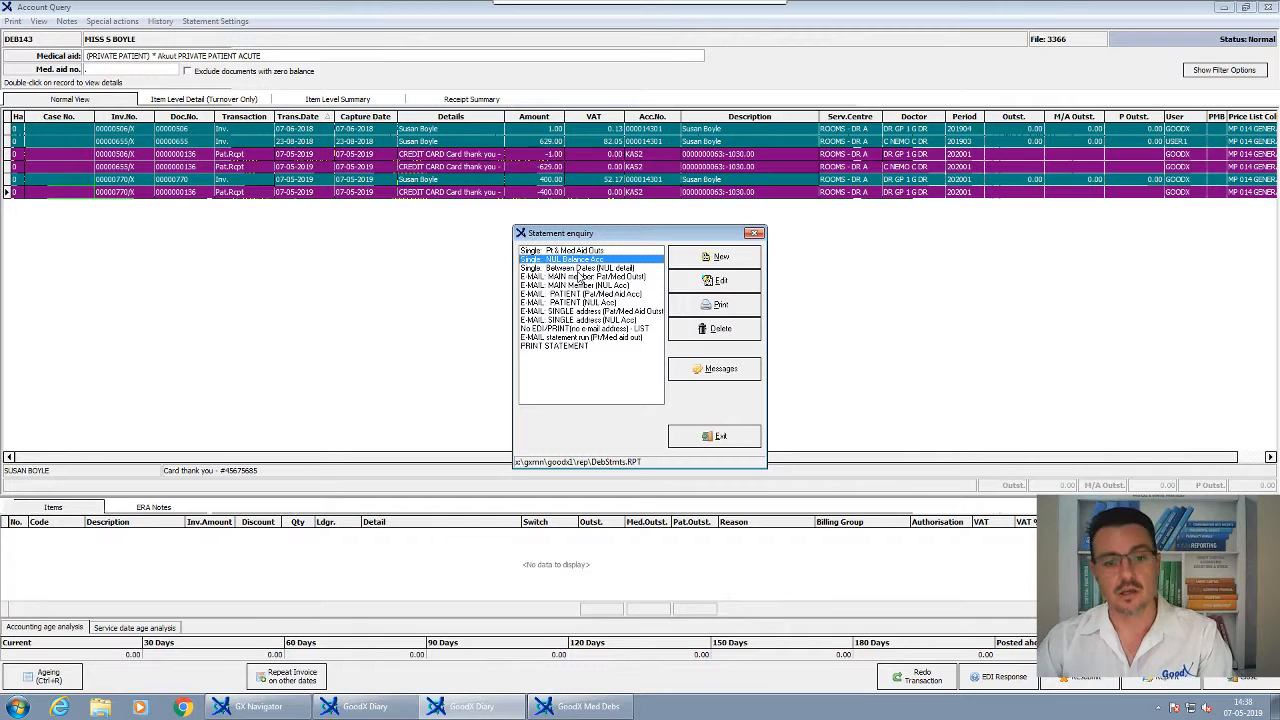
left_click(578, 269)
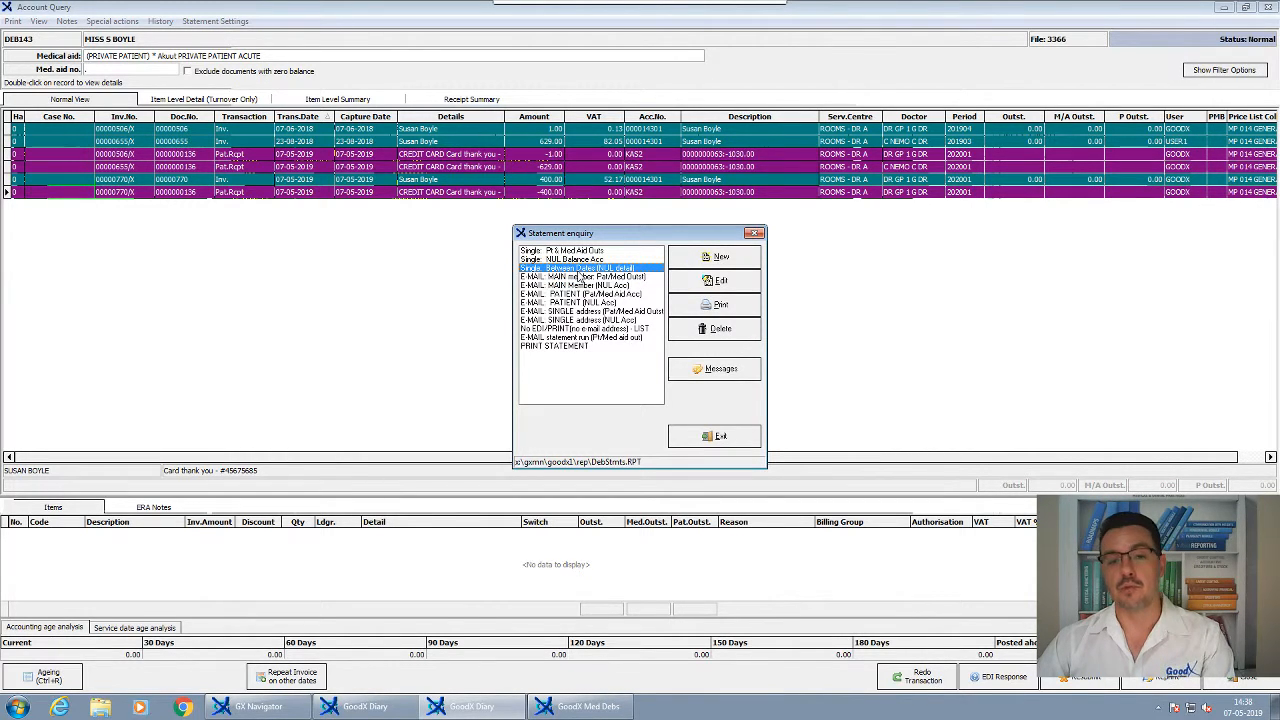
left_click(605, 277)
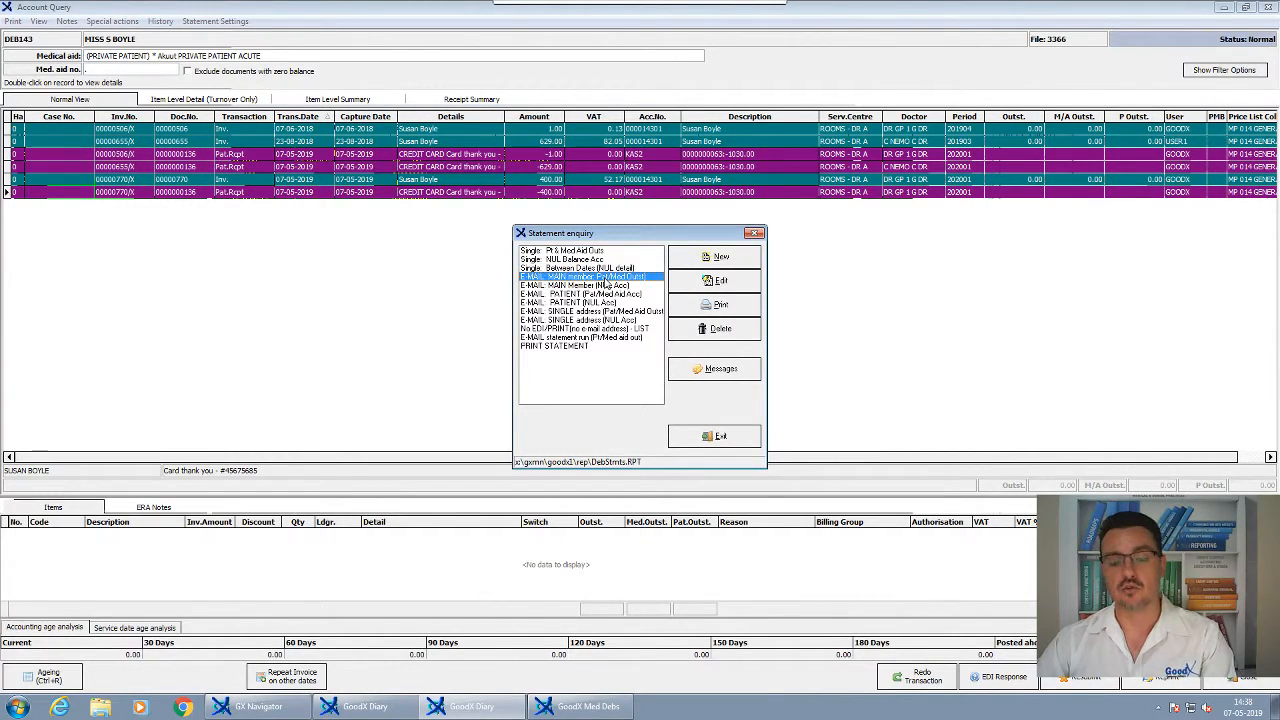
left_click(597, 295)
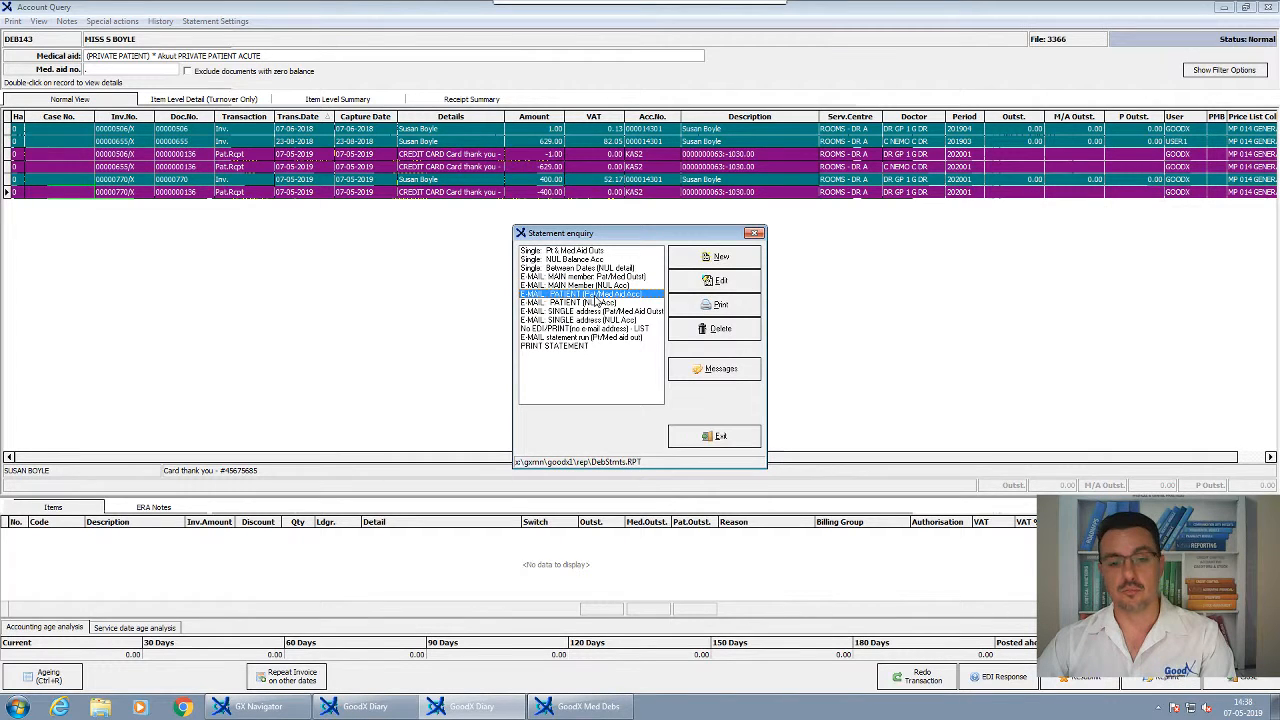
left_click(595, 312)
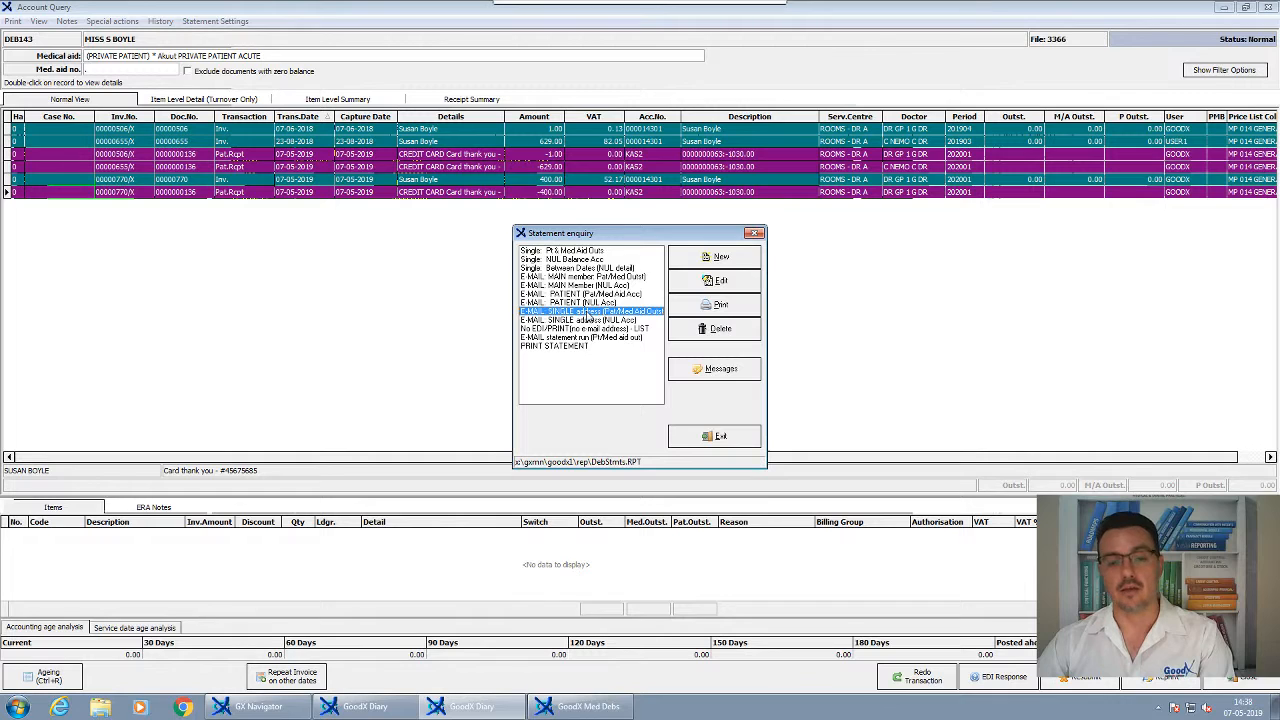
left_click(567, 260)
Preview the statement showing 0.00 outstanding, then close the preview and statement enquiry
left_click(702, 305)
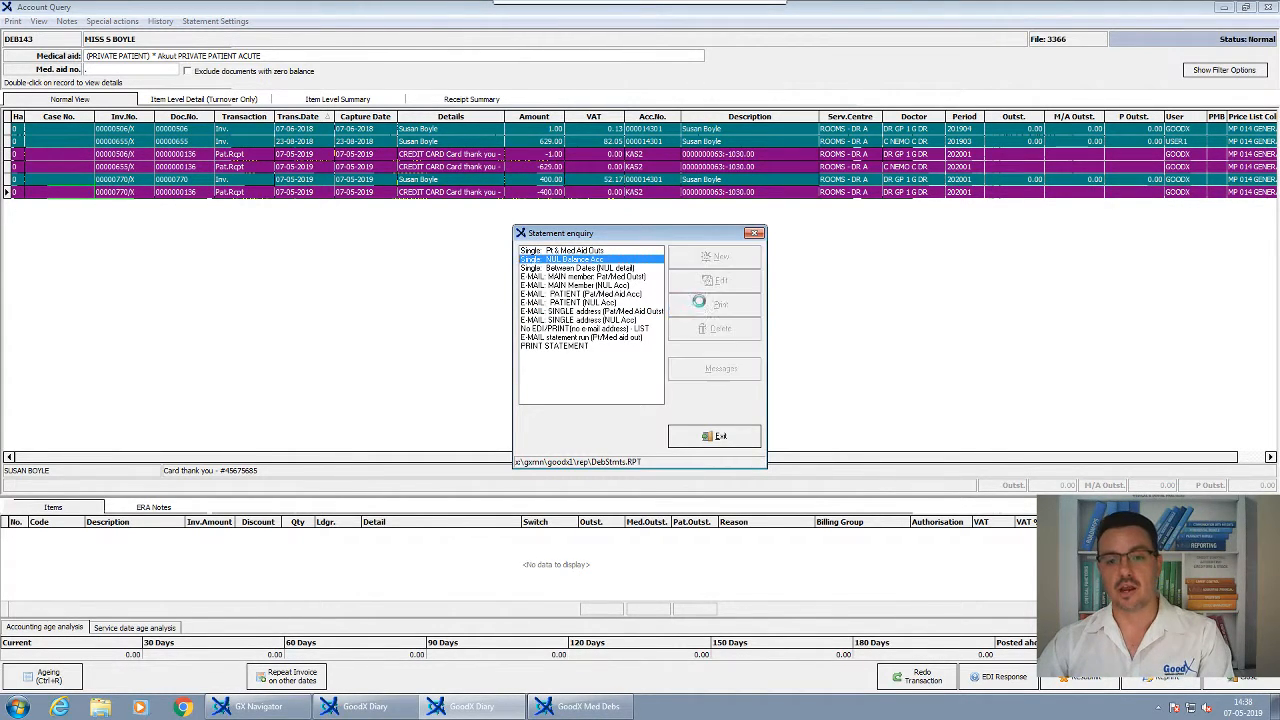
left_click(846, 558)
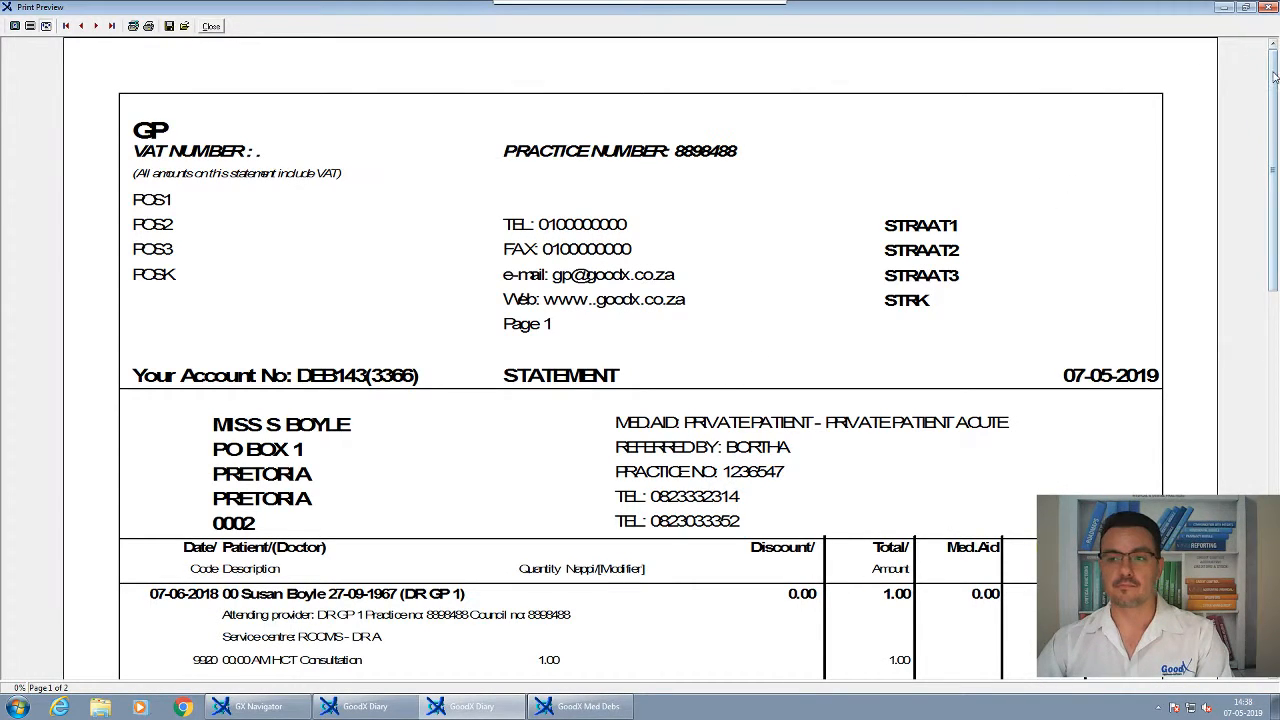
left_click_drag(1274, 77, 1268, 372)
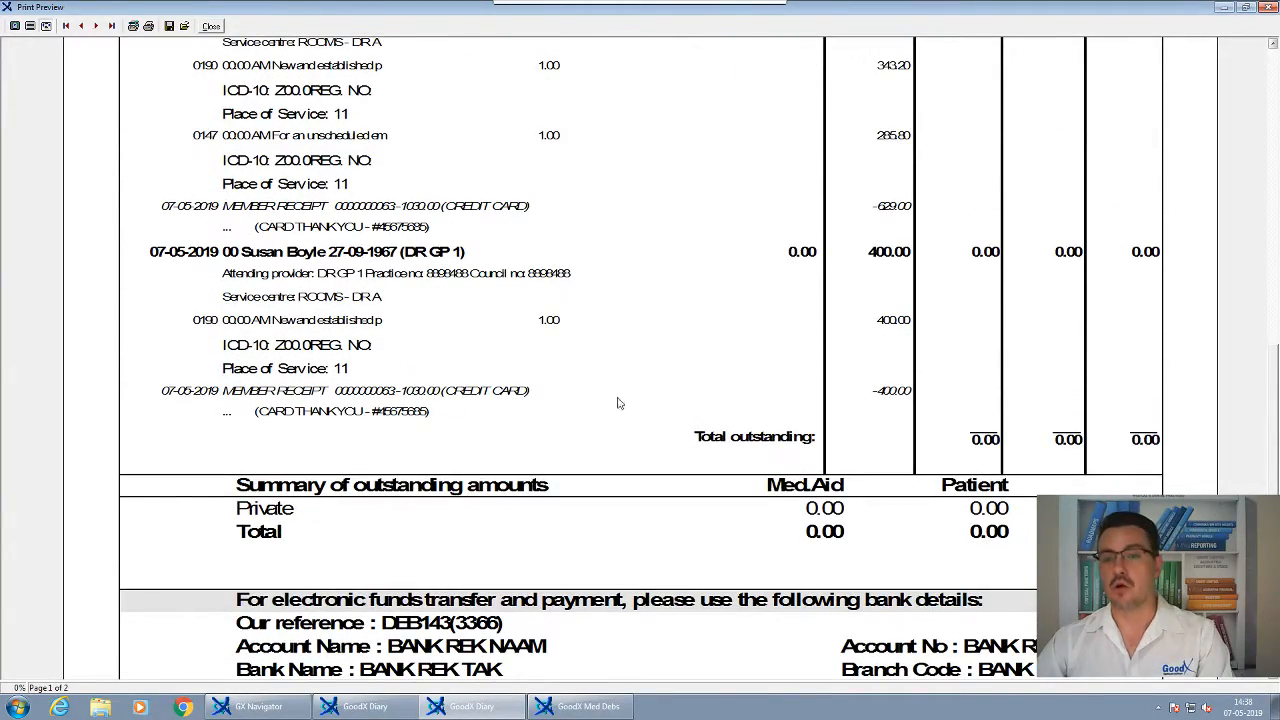
left_click(207, 28)
left_click(716, 436)
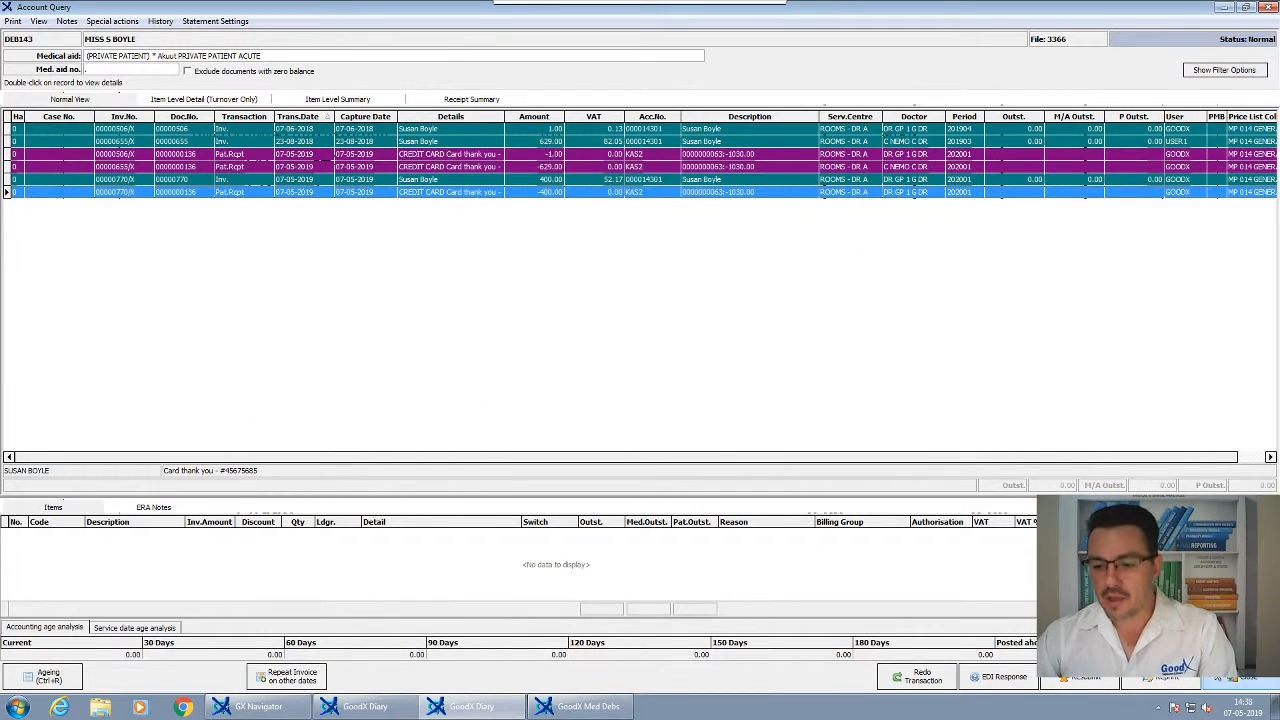
Close the account query and select the 14:45 appointment carrying 505.55 outstanding
left_click(1241, 678)
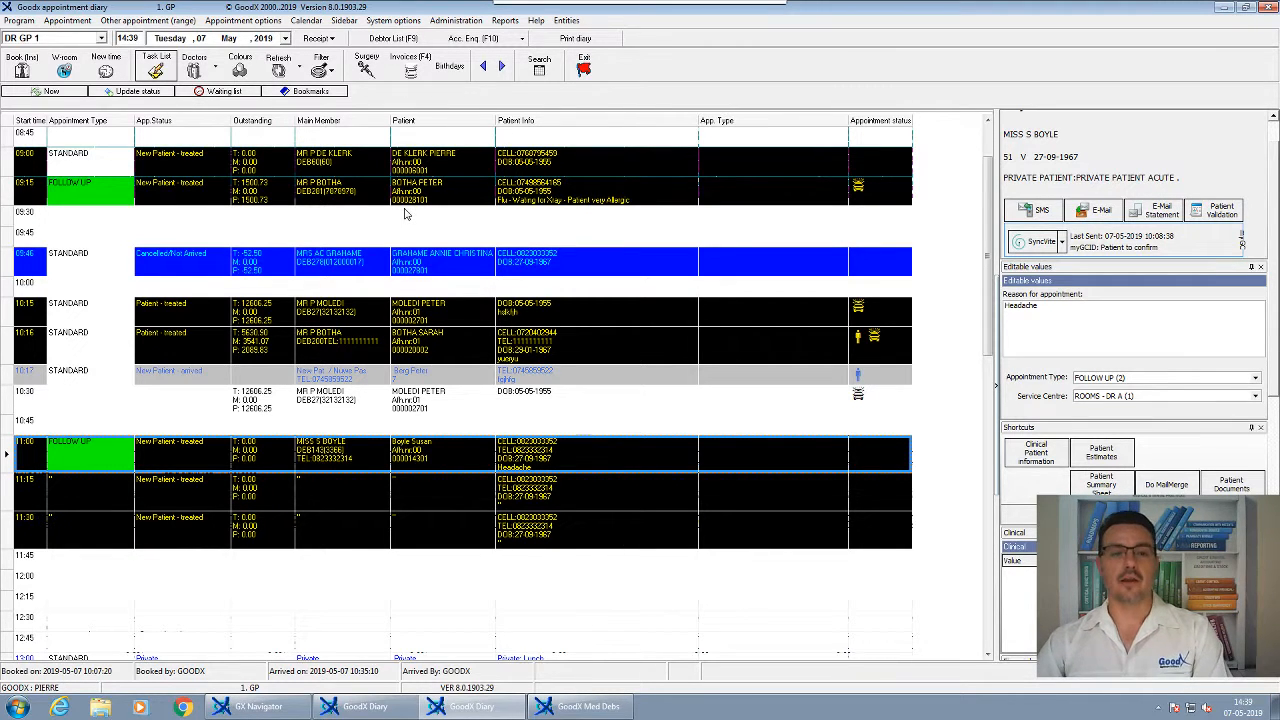
left_click(455, 229)
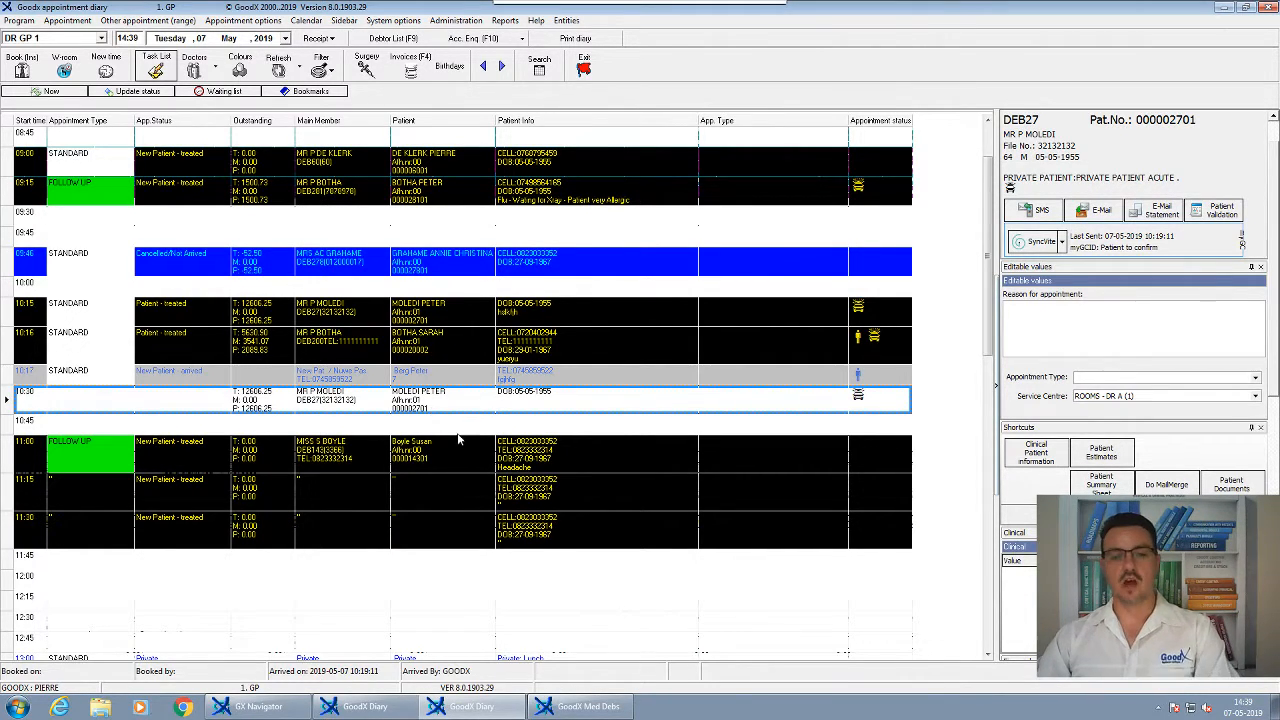
left_click(436, 342)
scroll(596, 369, "down", 10)
scroll(596, 369, "up", 10)
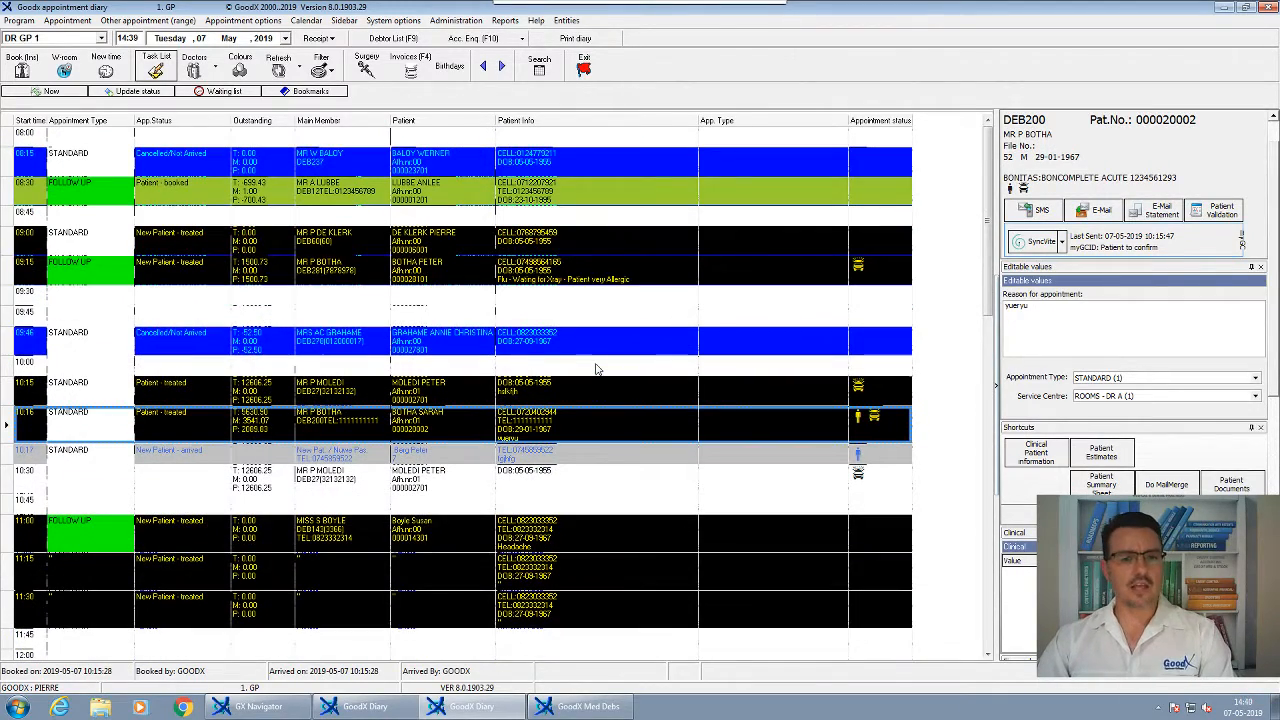
scroll(437, 274, "down", 8)
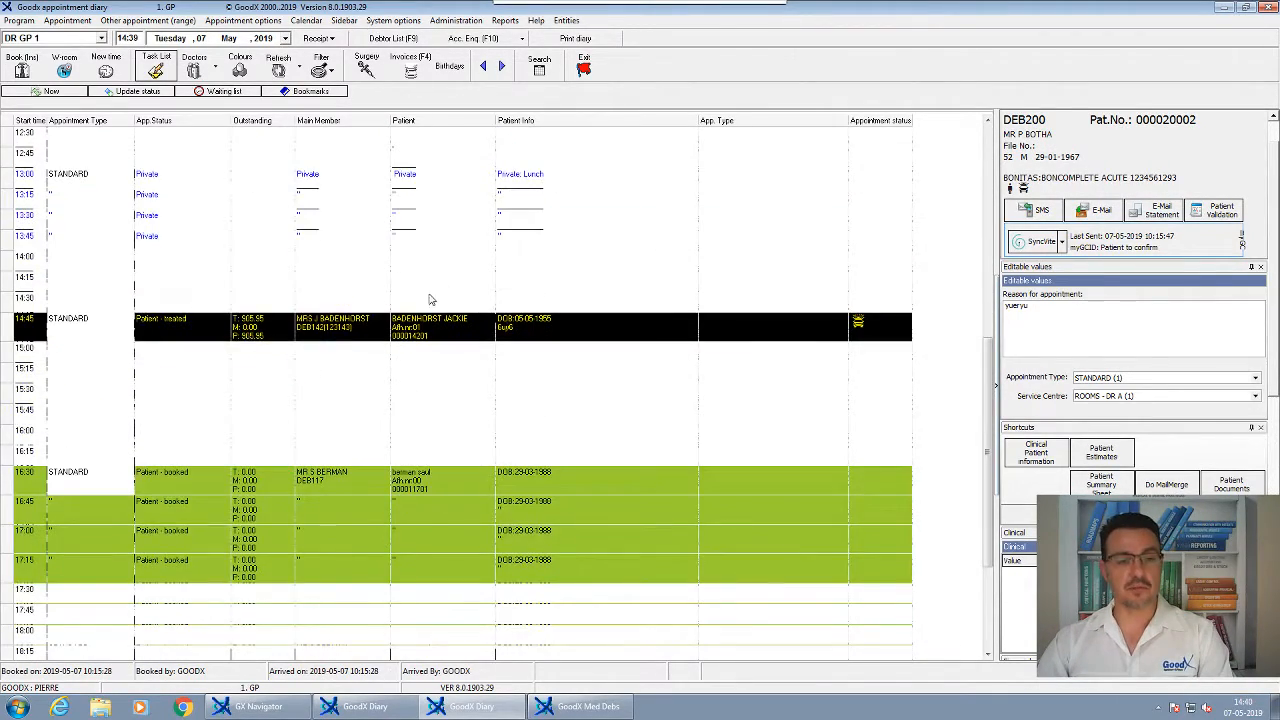
scroll(430, 300, "up", 3)
scroll(445, 399, "up", 3)
scroll(363, 443, "down", 5)
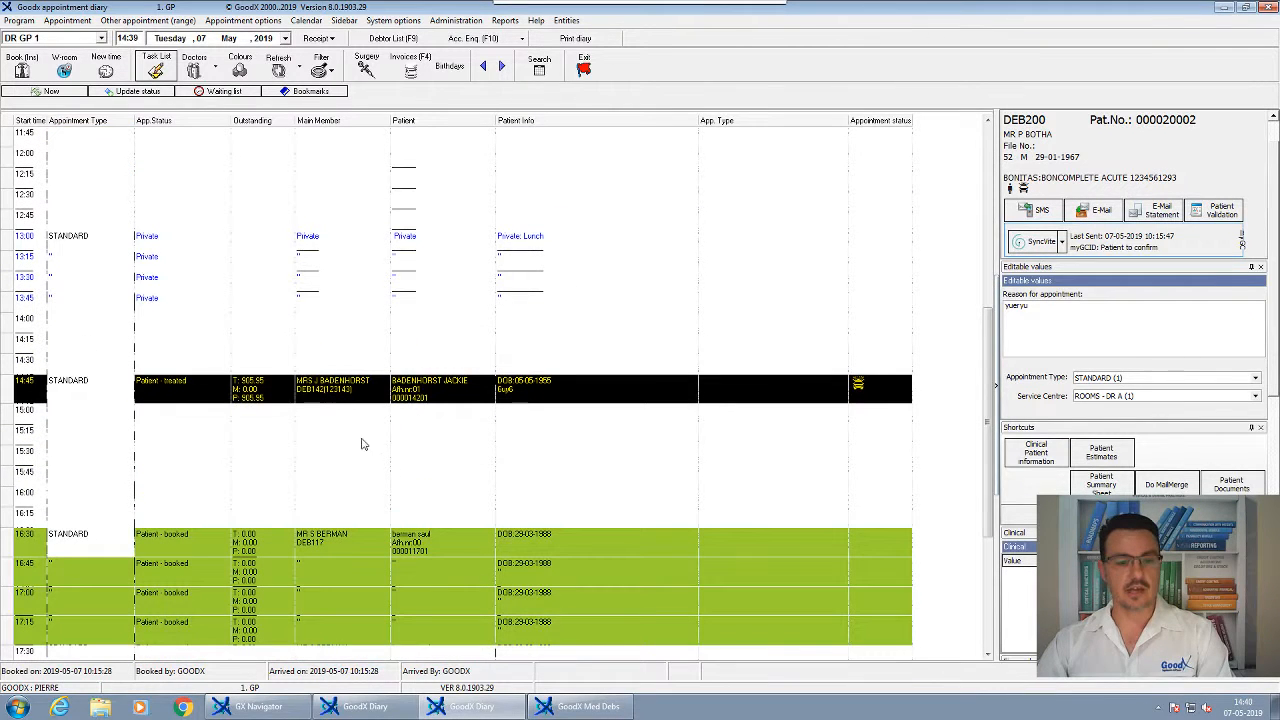
left_click(432, 398)
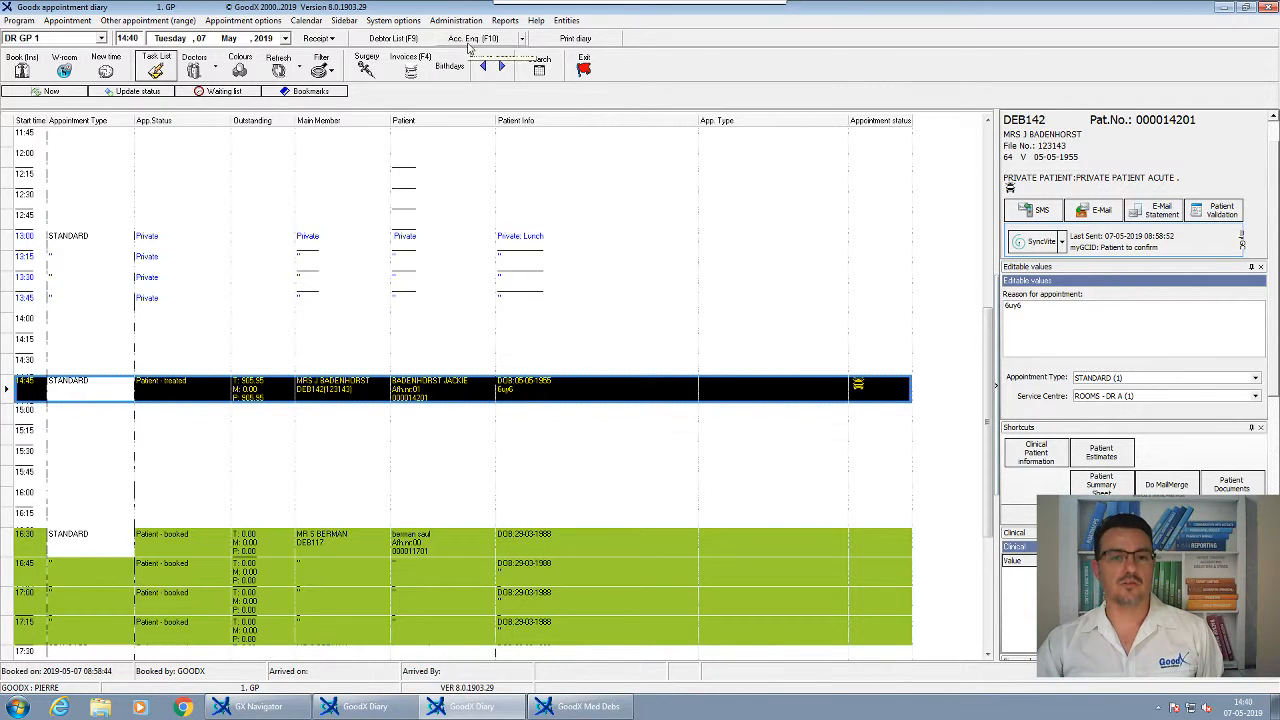
Start a patient receipt in the KAS2 Card Receipts cashbook, accepting the transaction date
left_click(330, 40)
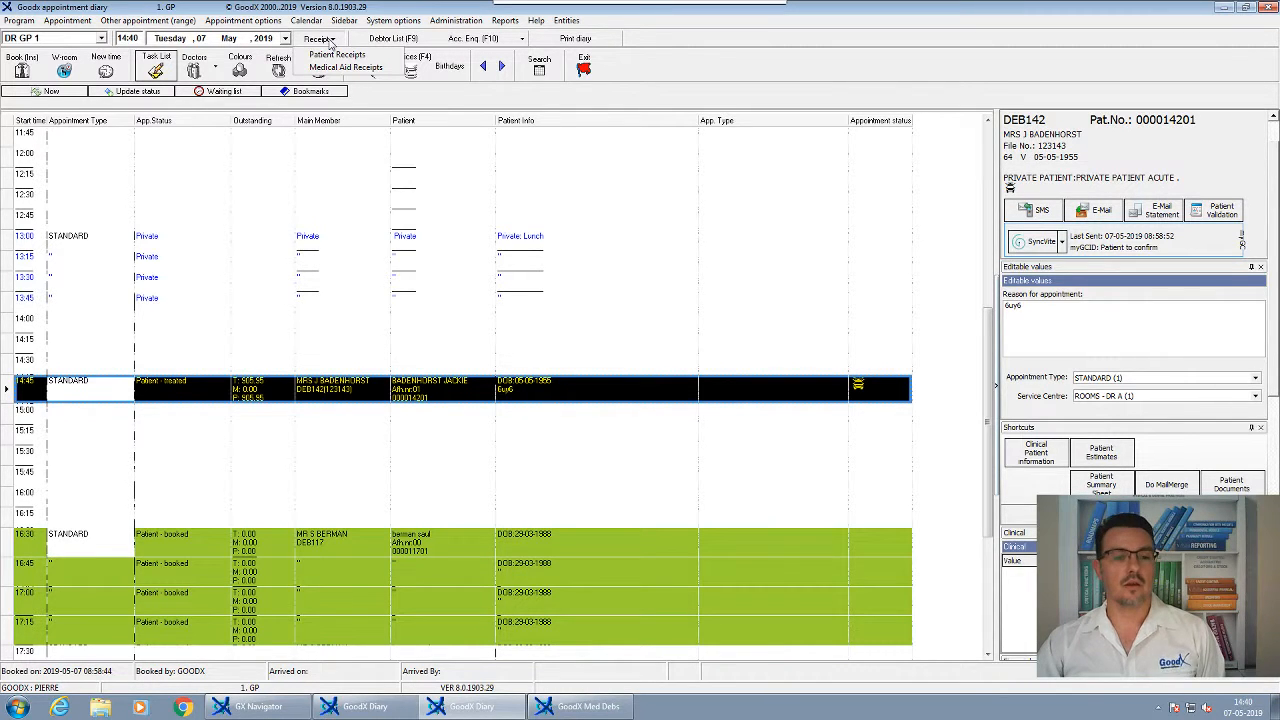
left_click(335, 67)
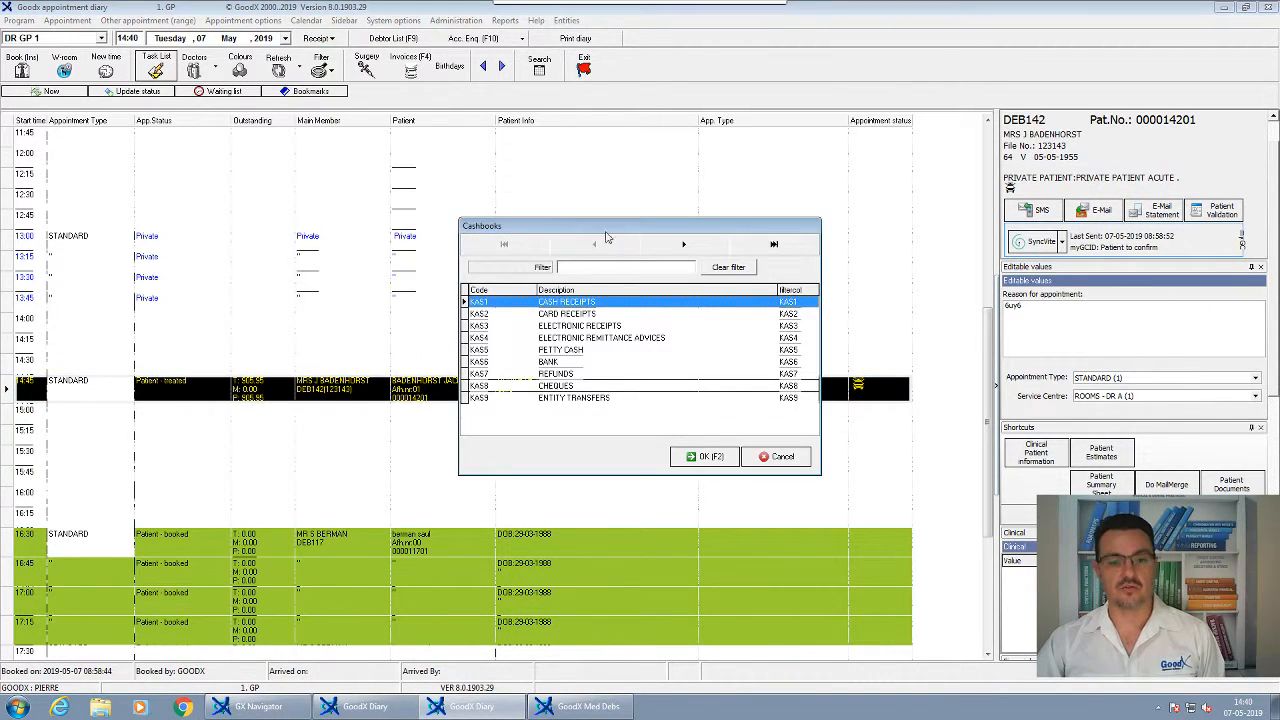
left_click_drag(605, 237, 681, 233)
left_click(650, 310)
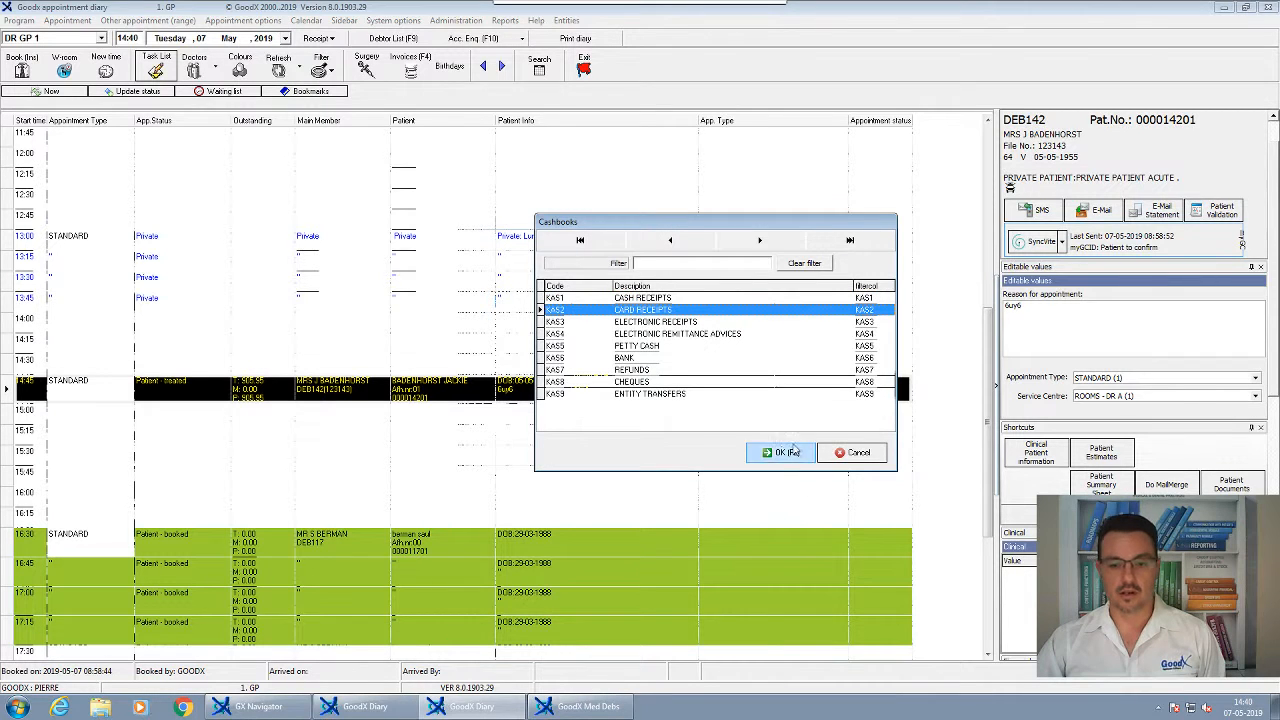
left_click(787, 452)
left_click(770, 430)
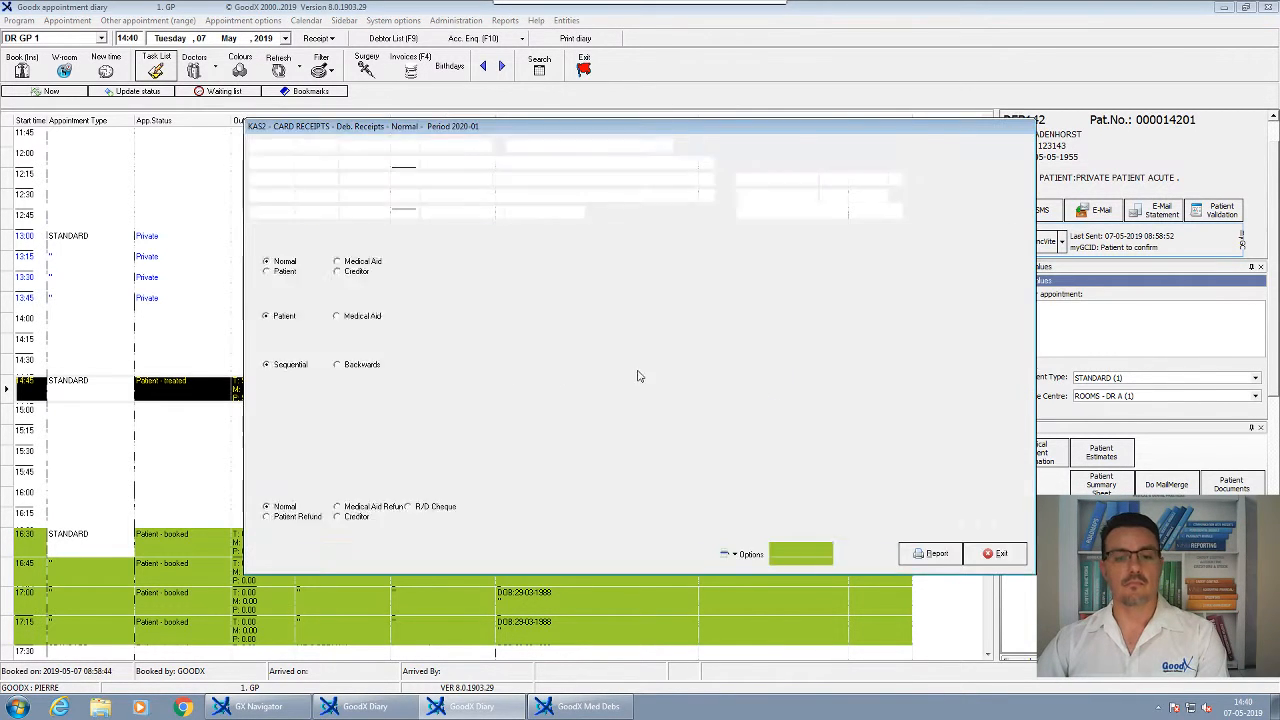
Enter a description, payment type C. Credit card, amount 905.95 and the patient's account
key("Tab")
key("Tab")
type("werwert")
key("Tab")
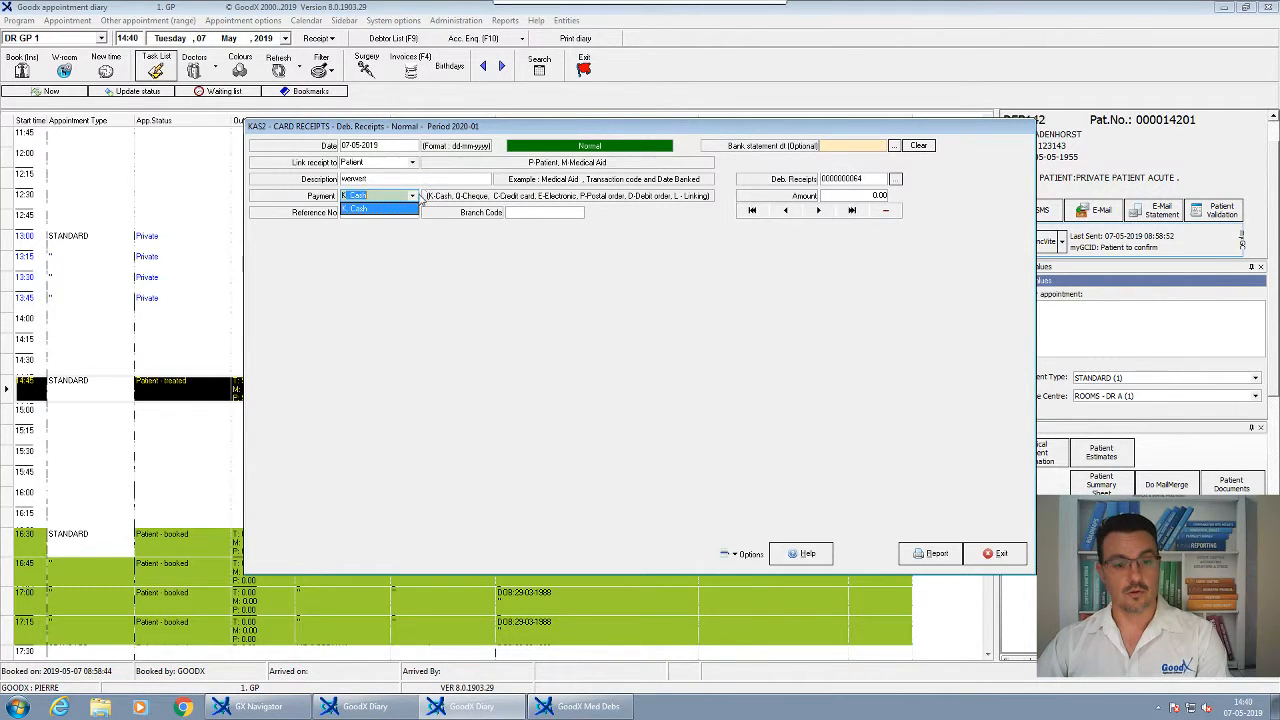
left_click(412, 196)
left_click(388, 231)
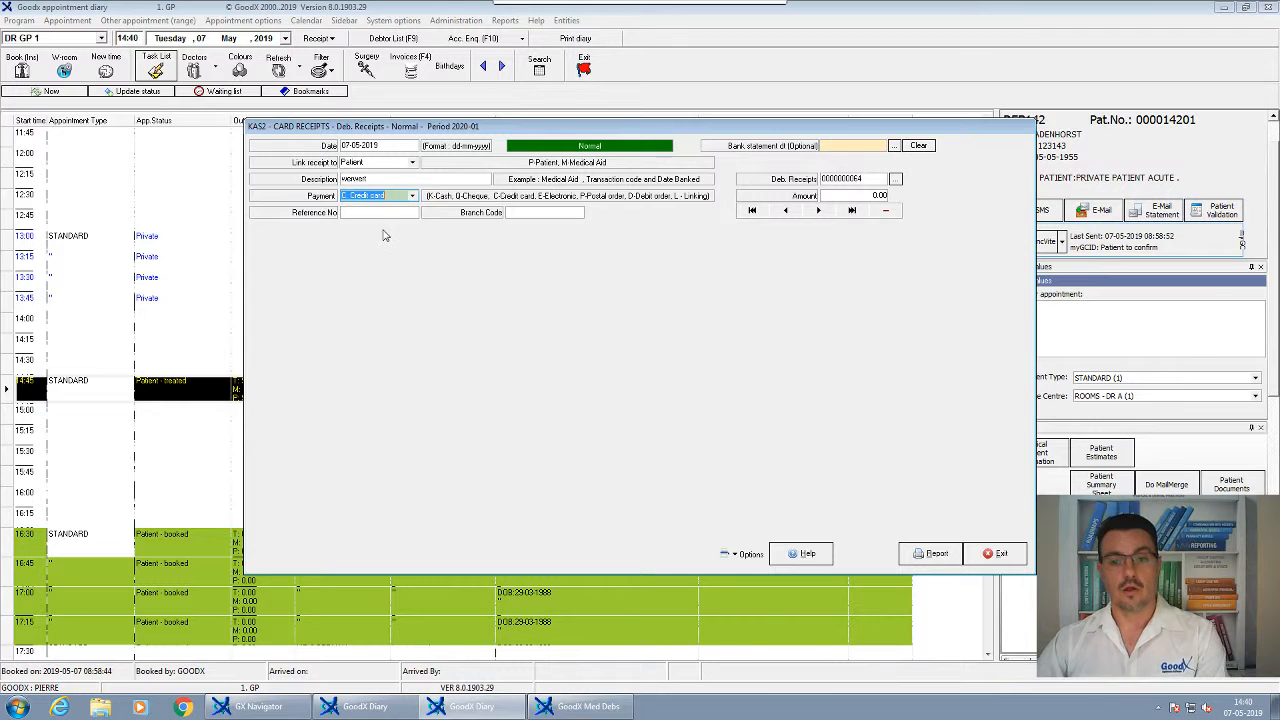
key("Tab")
key("Tab")
key("Tab")
key("Tab")
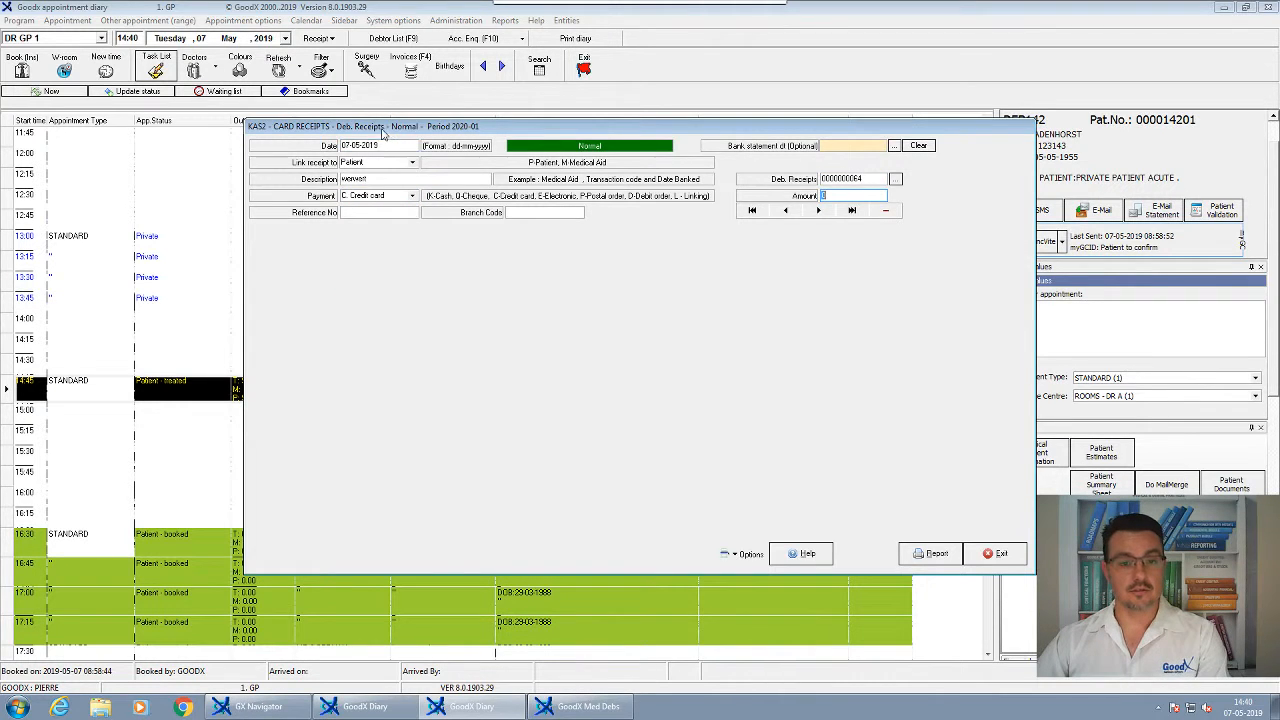
left_click_drag(381, 133, 603, 133)
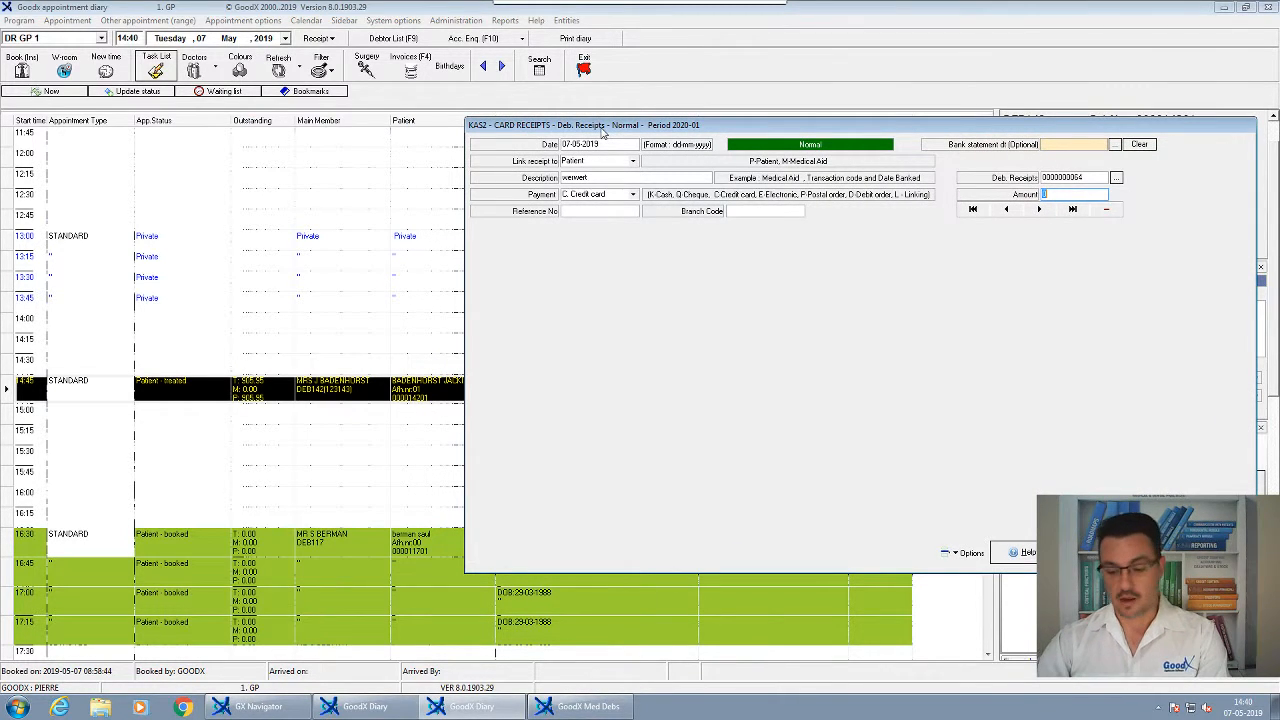
type("30")
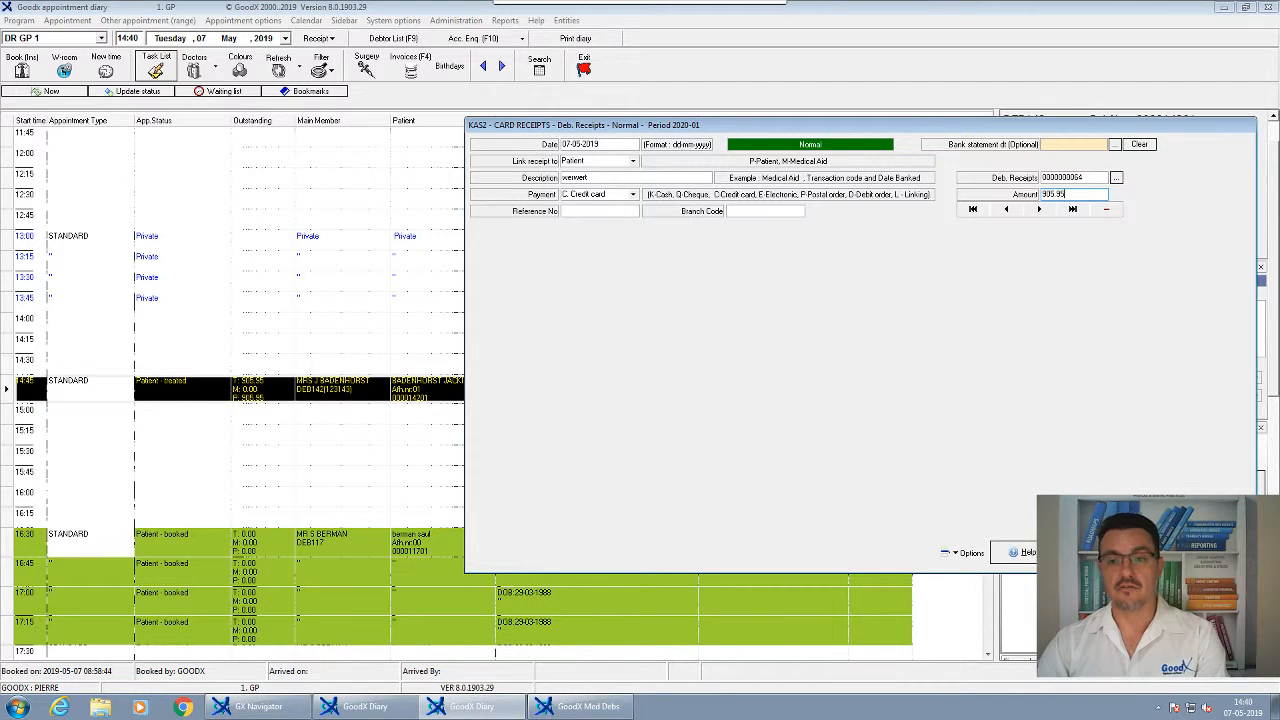
type("5.95")
key("Return")
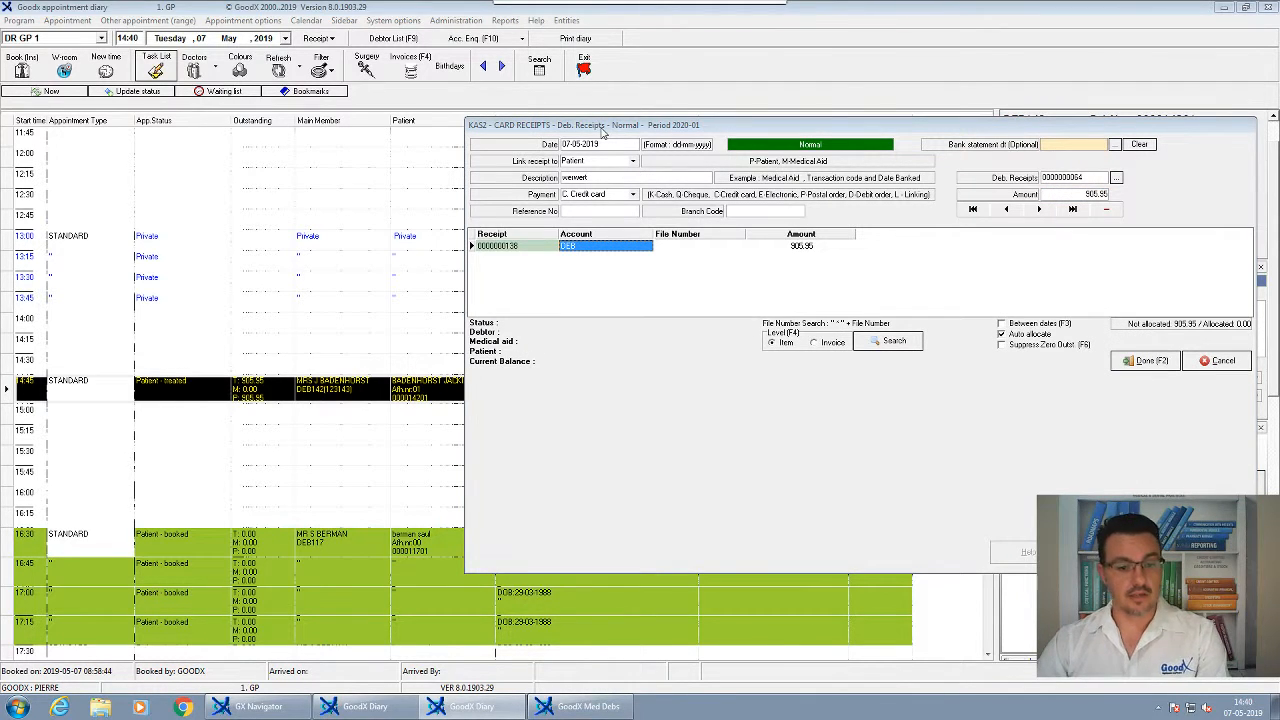
type("142")
key("Return")
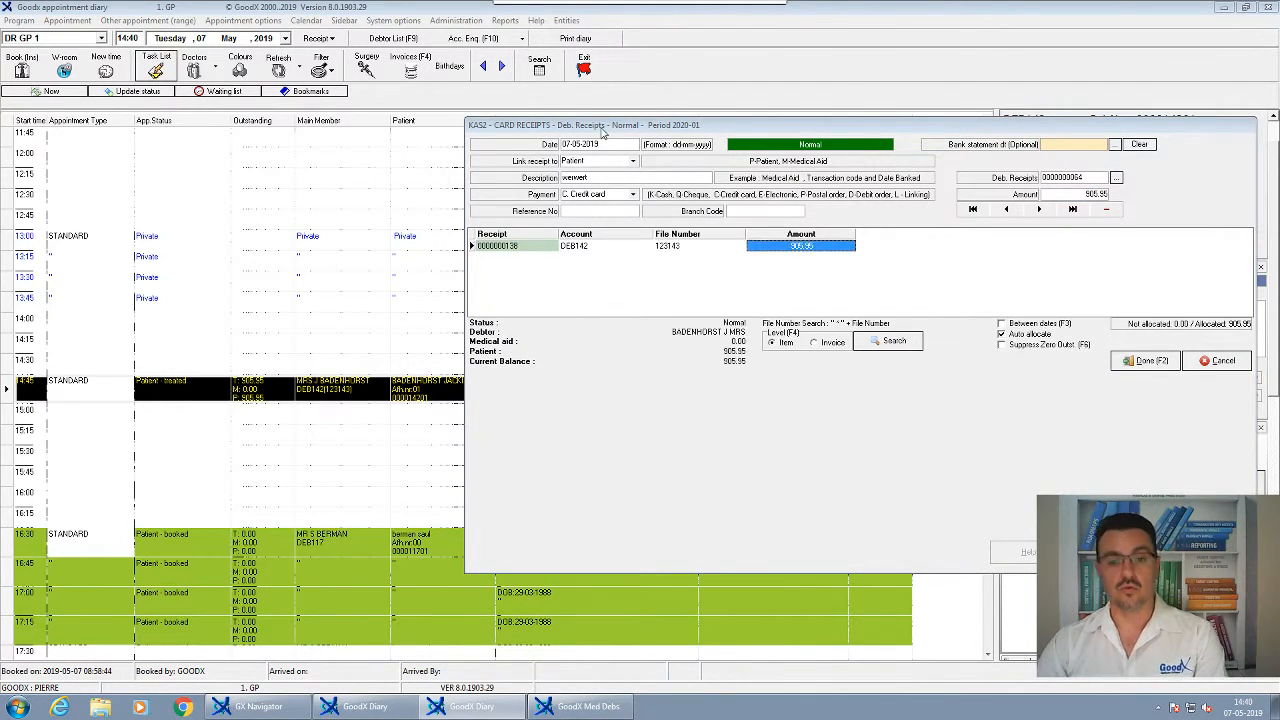
Allocate the 905.95 item by item, save it, and exit and save the batch
key("Return")
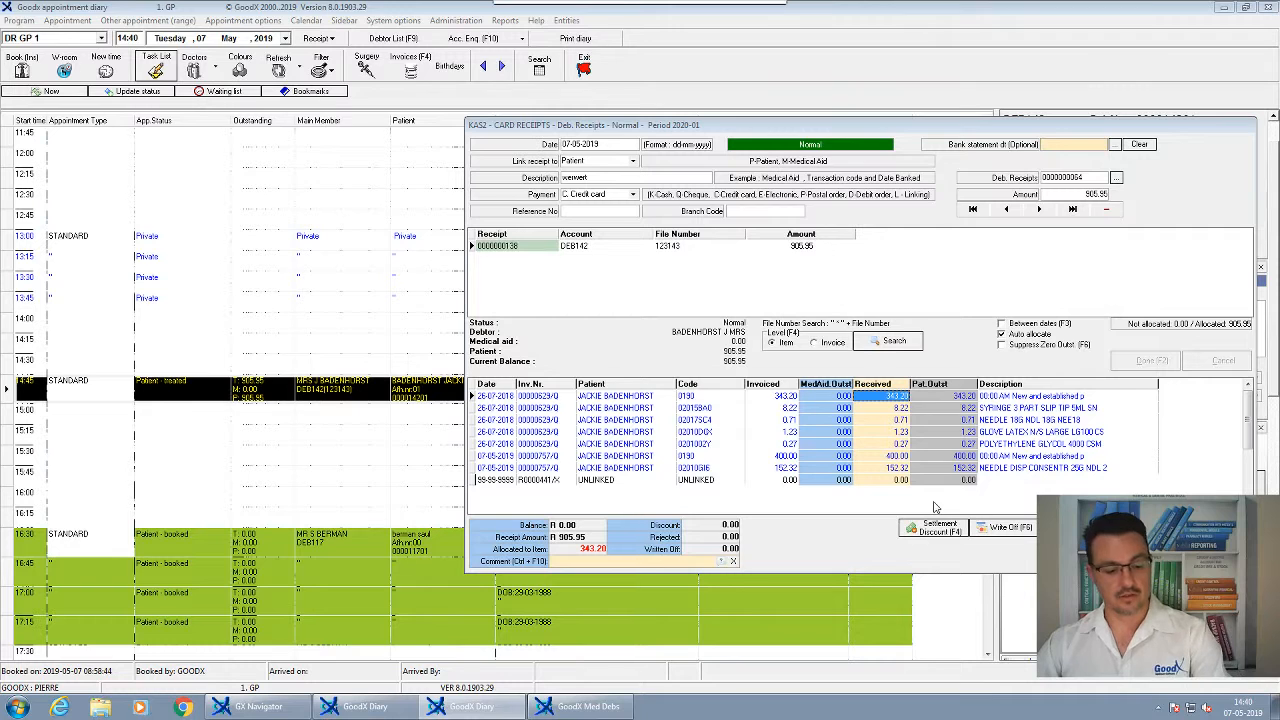
key("Return")
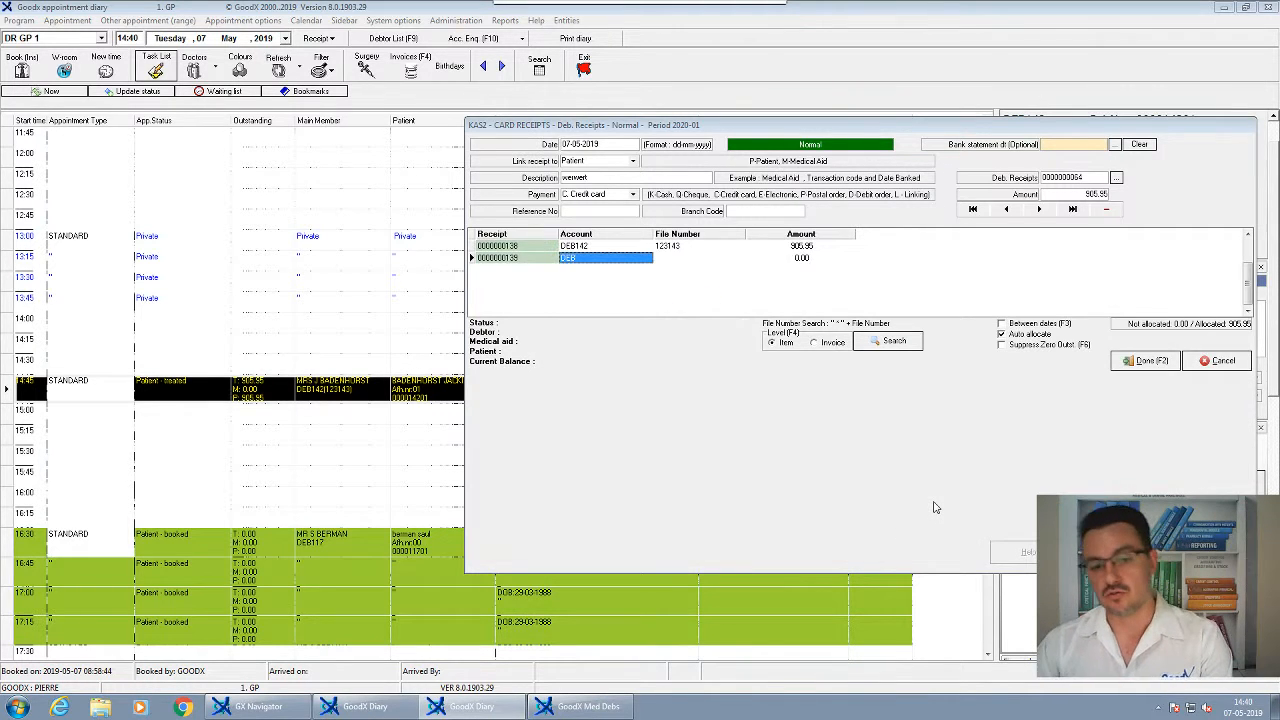
key("Escape")
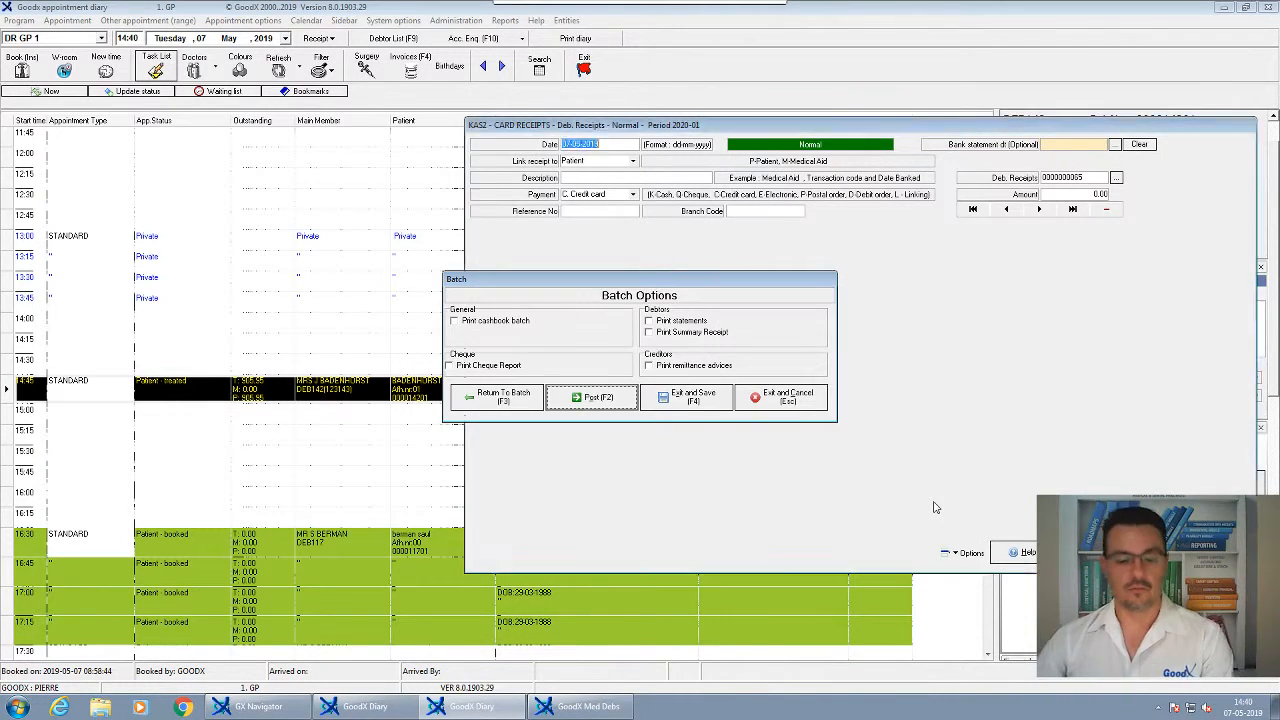
key("Return")
left_click(479, 303)
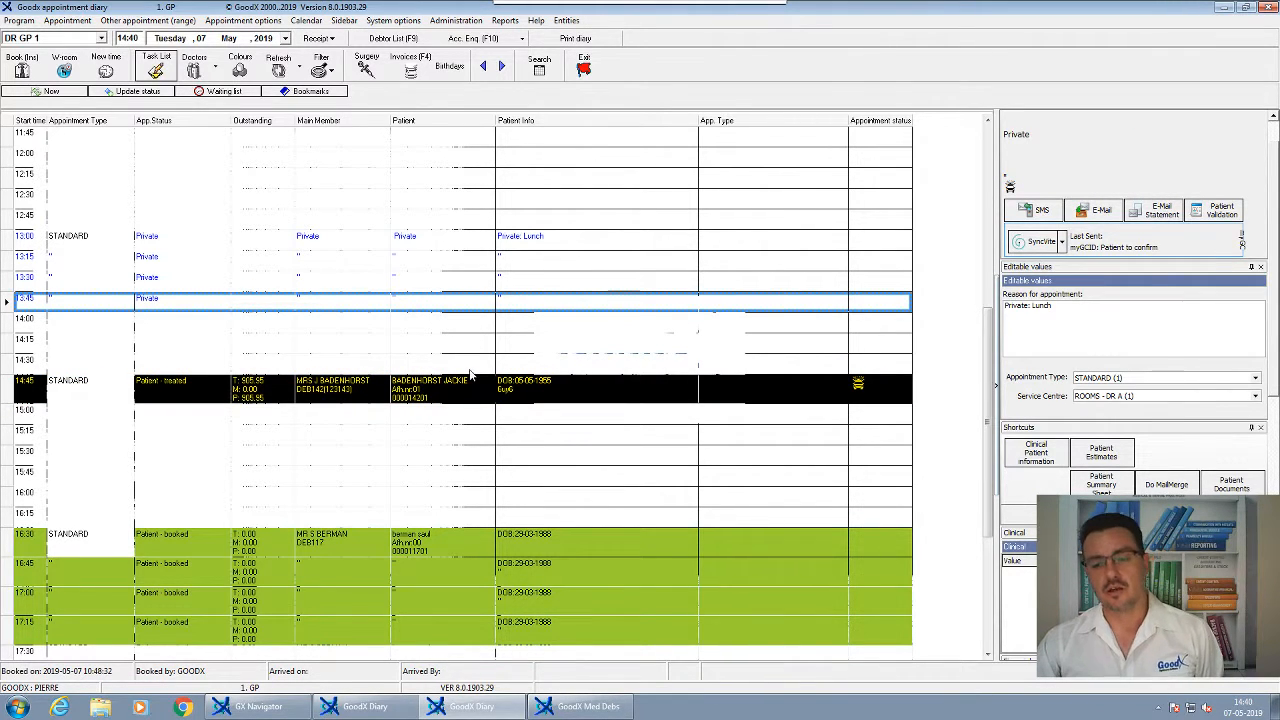
Refresh the diary to show 0.00 outstanding on the 14:45 appointment, then switch to Med Debs
left_click(258, 397)
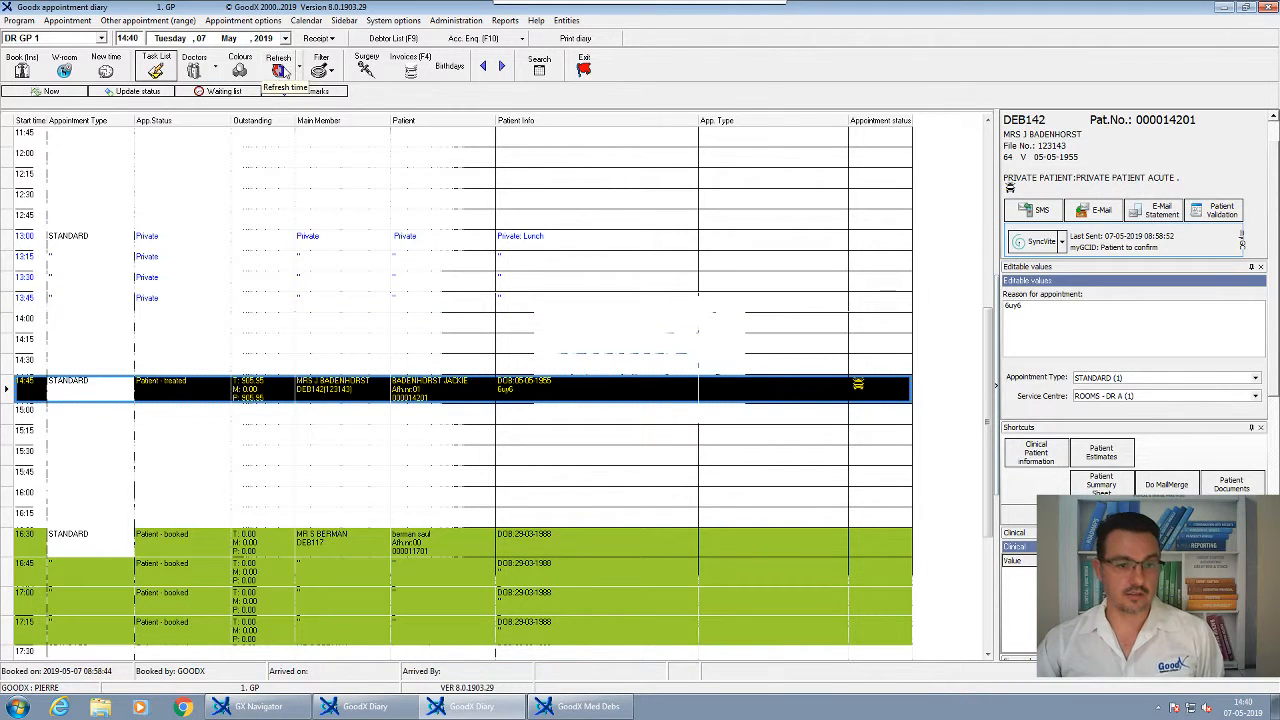
left_click(283, 72)
scroll(345, 458, "down", 1)
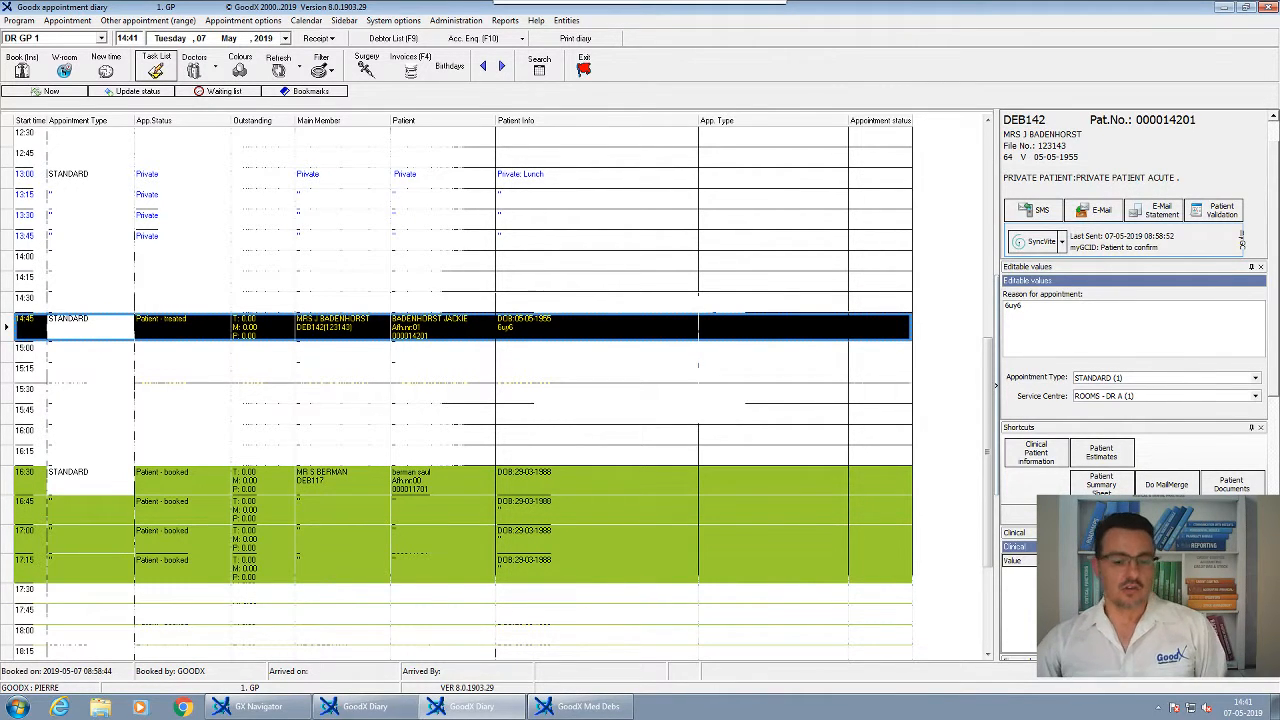
left_click(585, 706)
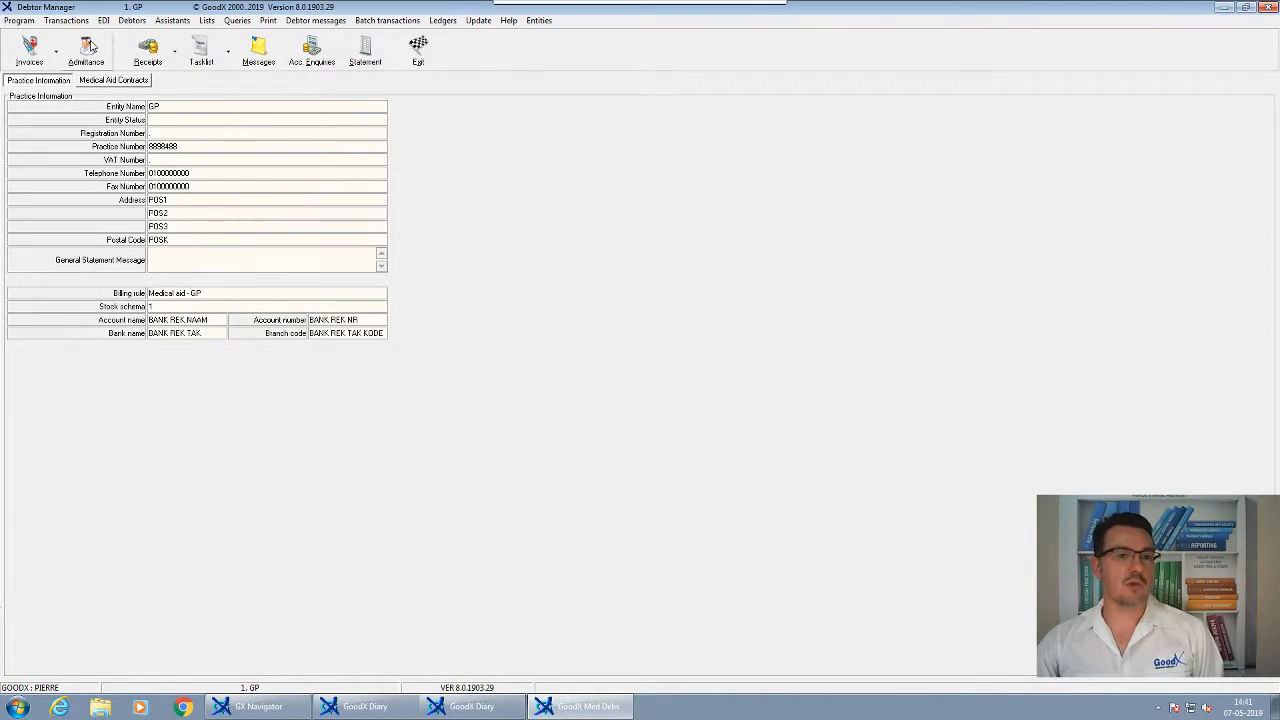
left_click(174, 52)
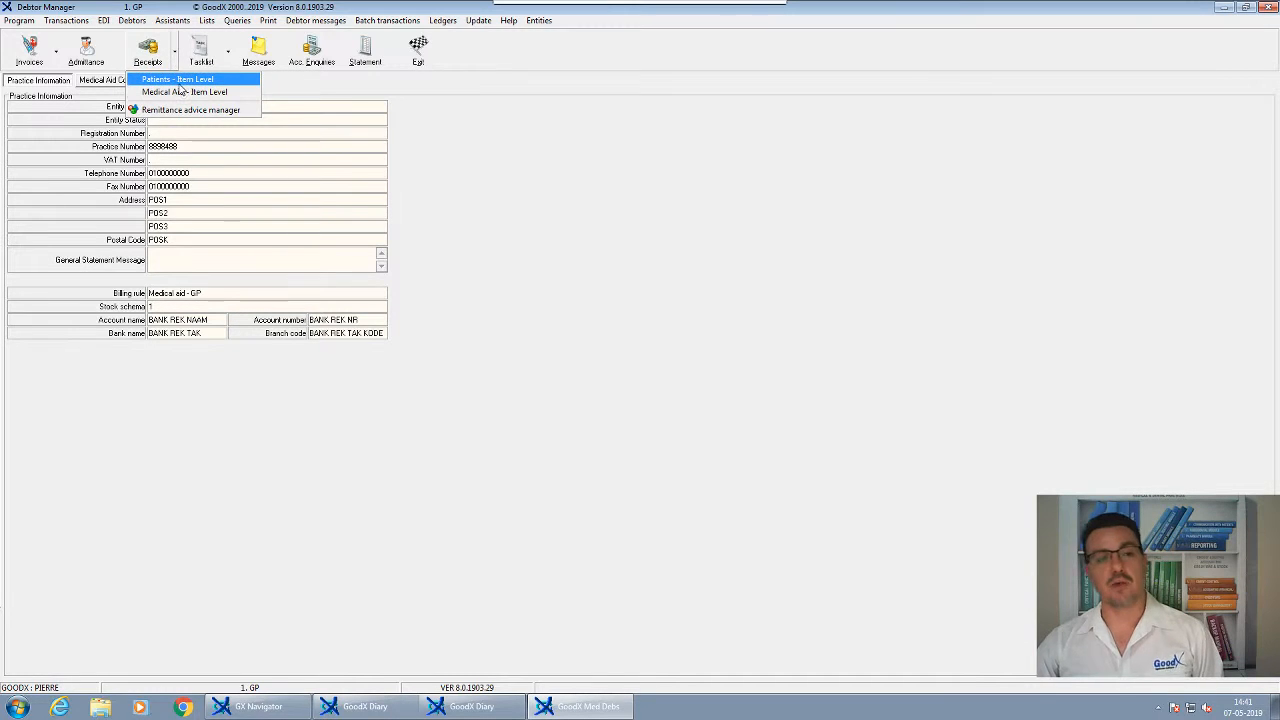
left_click(180, 79)
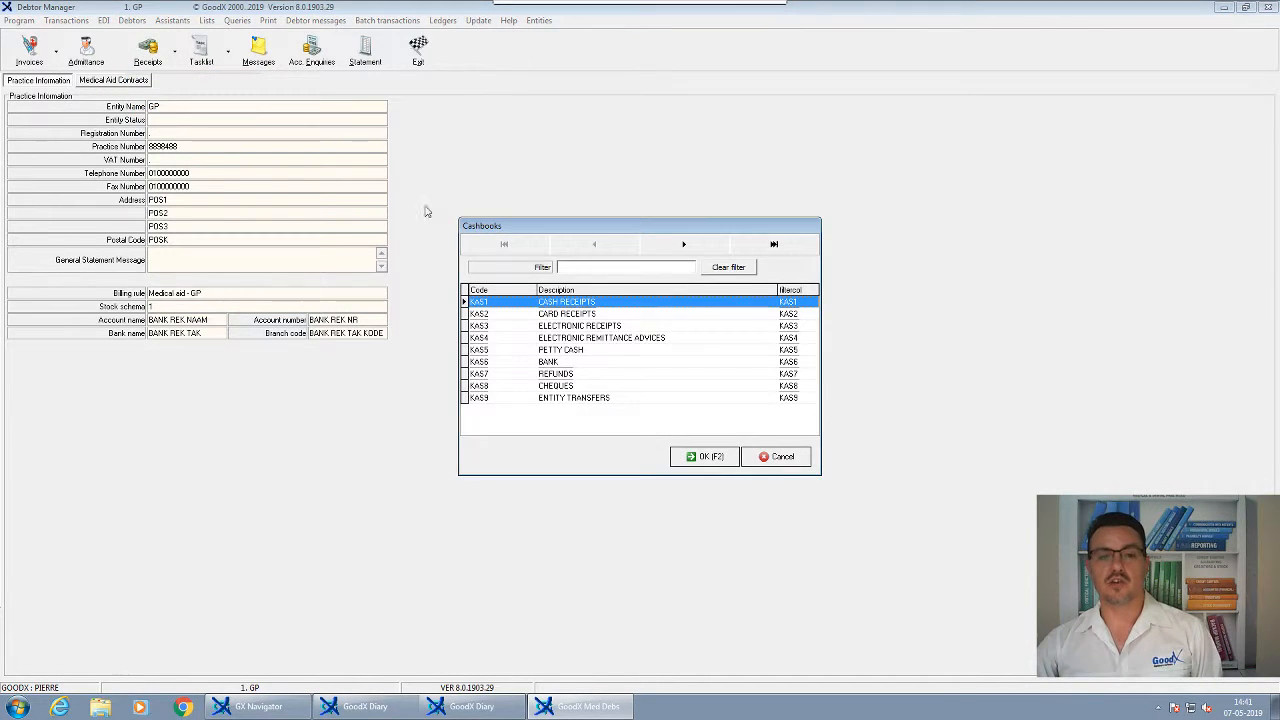
left_click(686, 455)
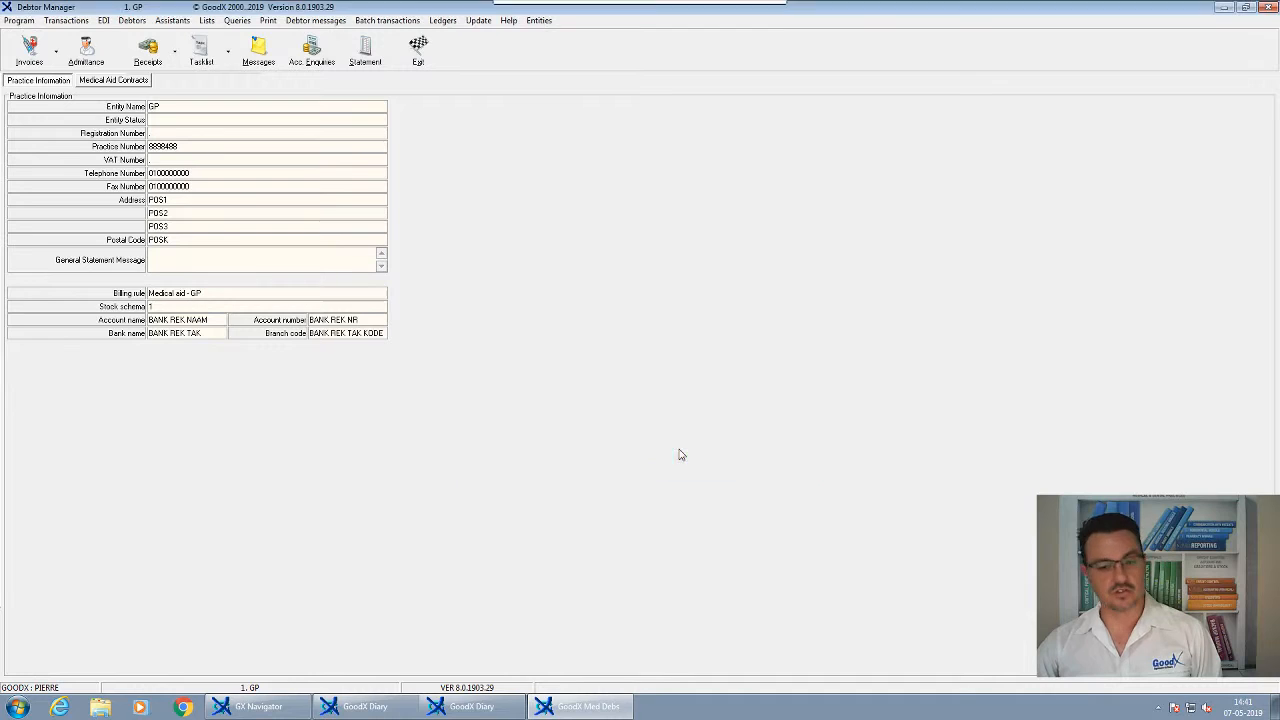
left_click(722, 450)
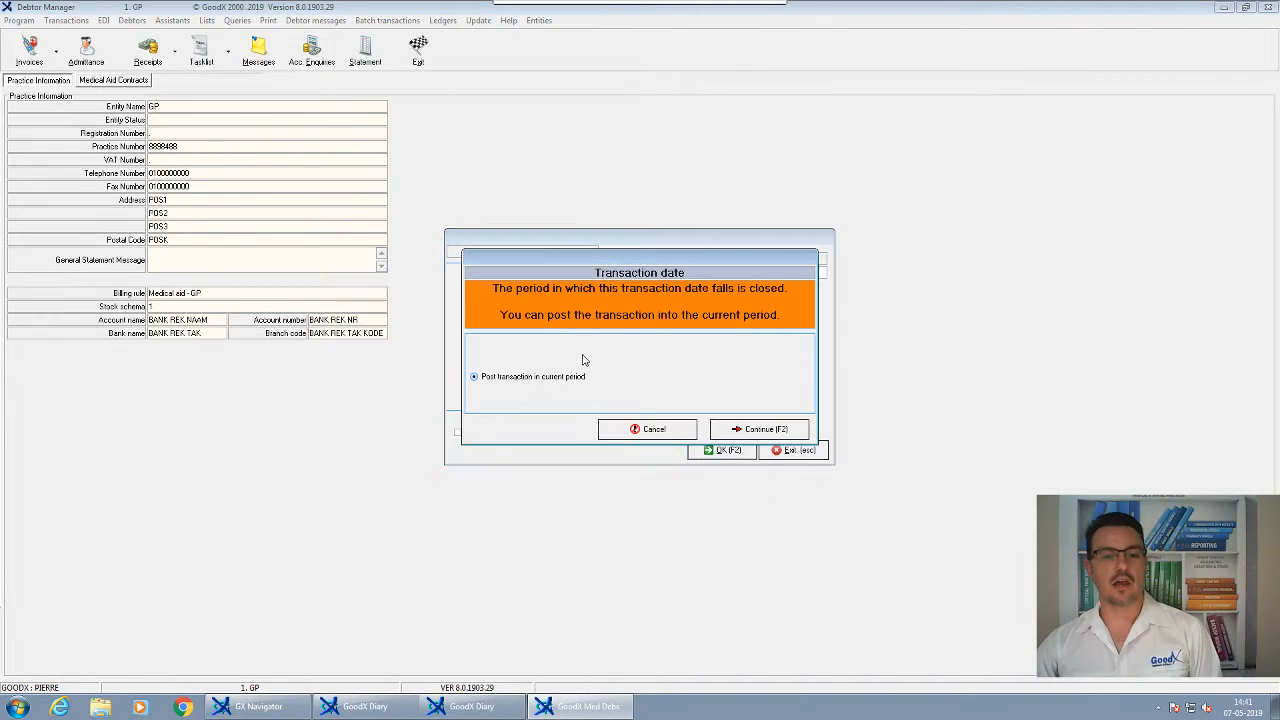
left_click(752, 428)
key("Return")
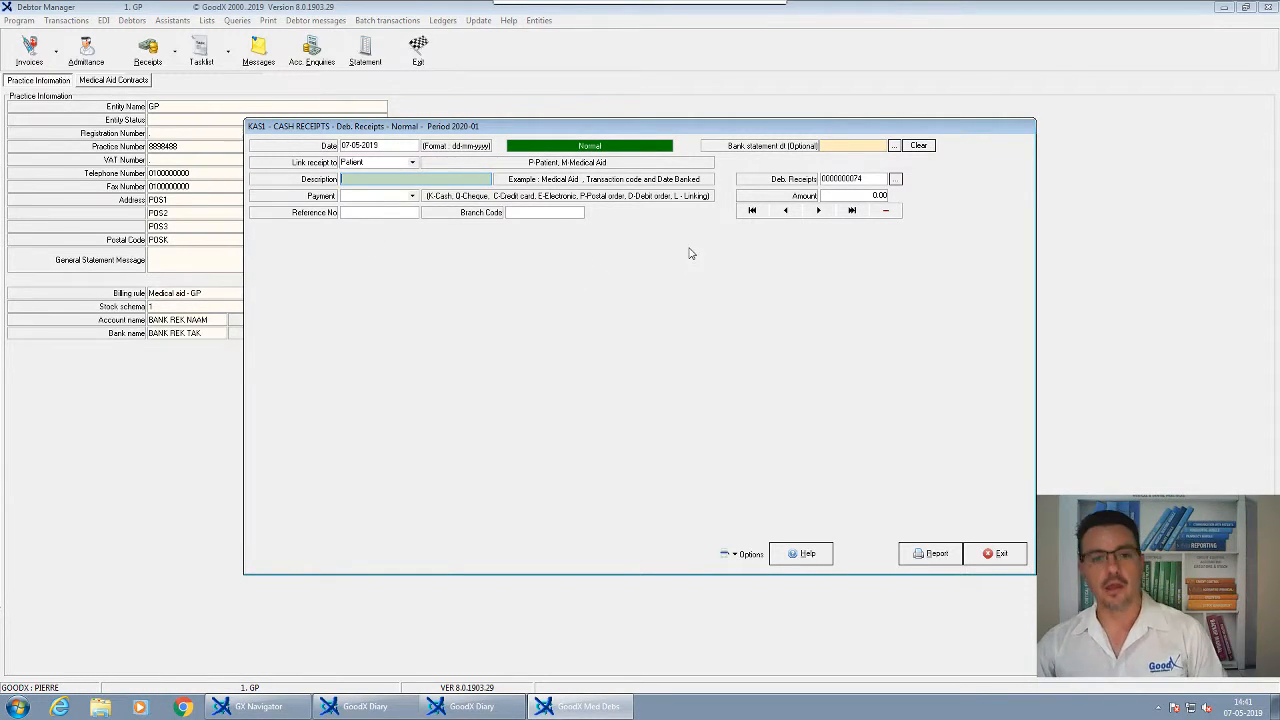
left_click(997, 553)
left_click(755, 400)
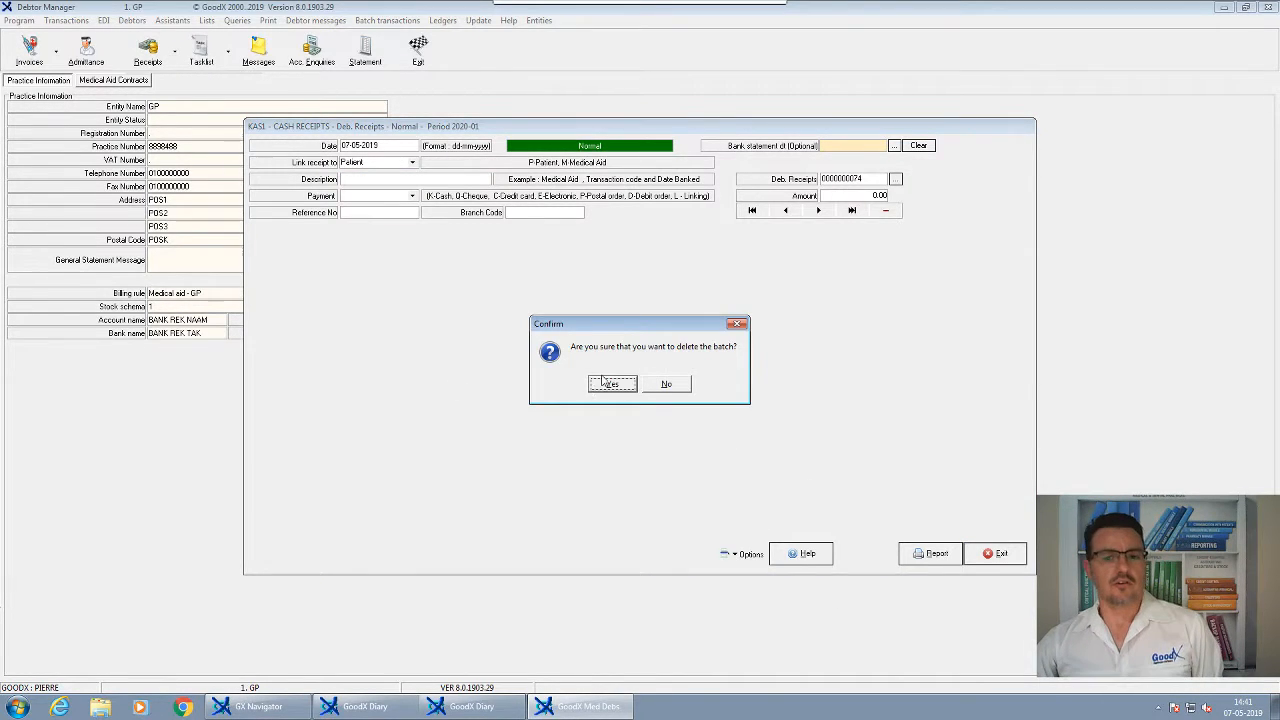
left_click(616, 386)
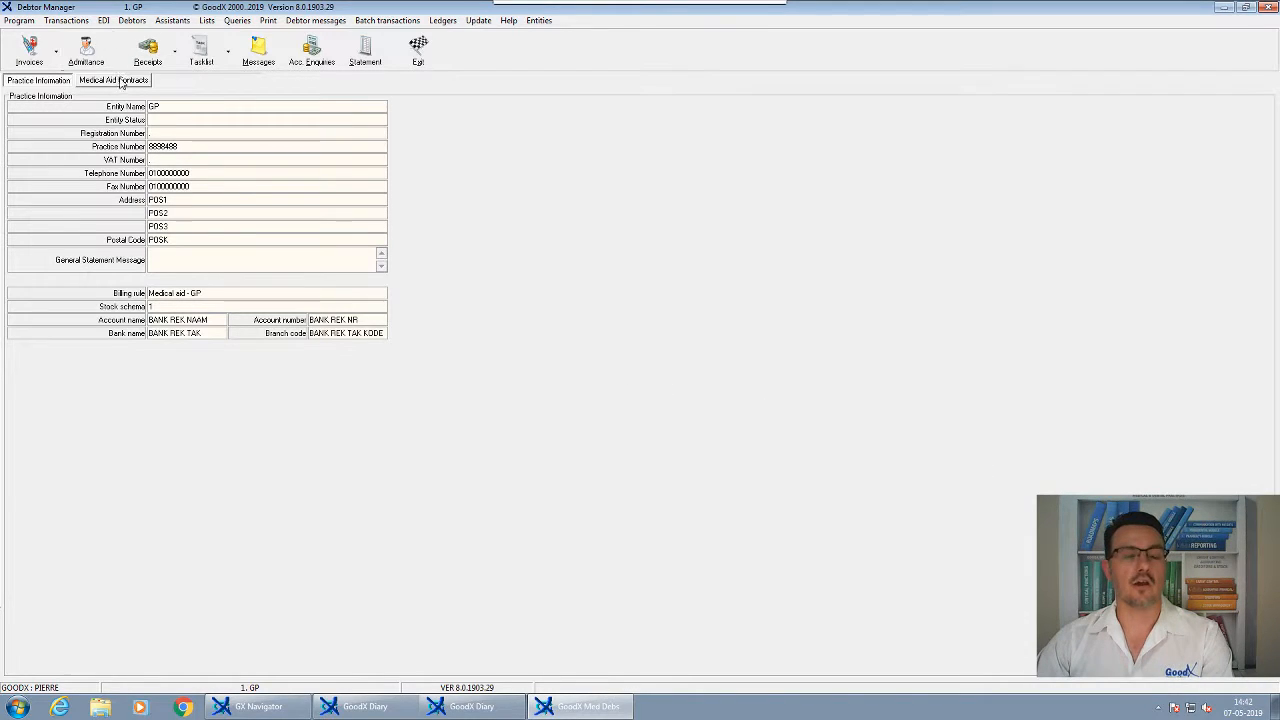
left_click(465, 706)
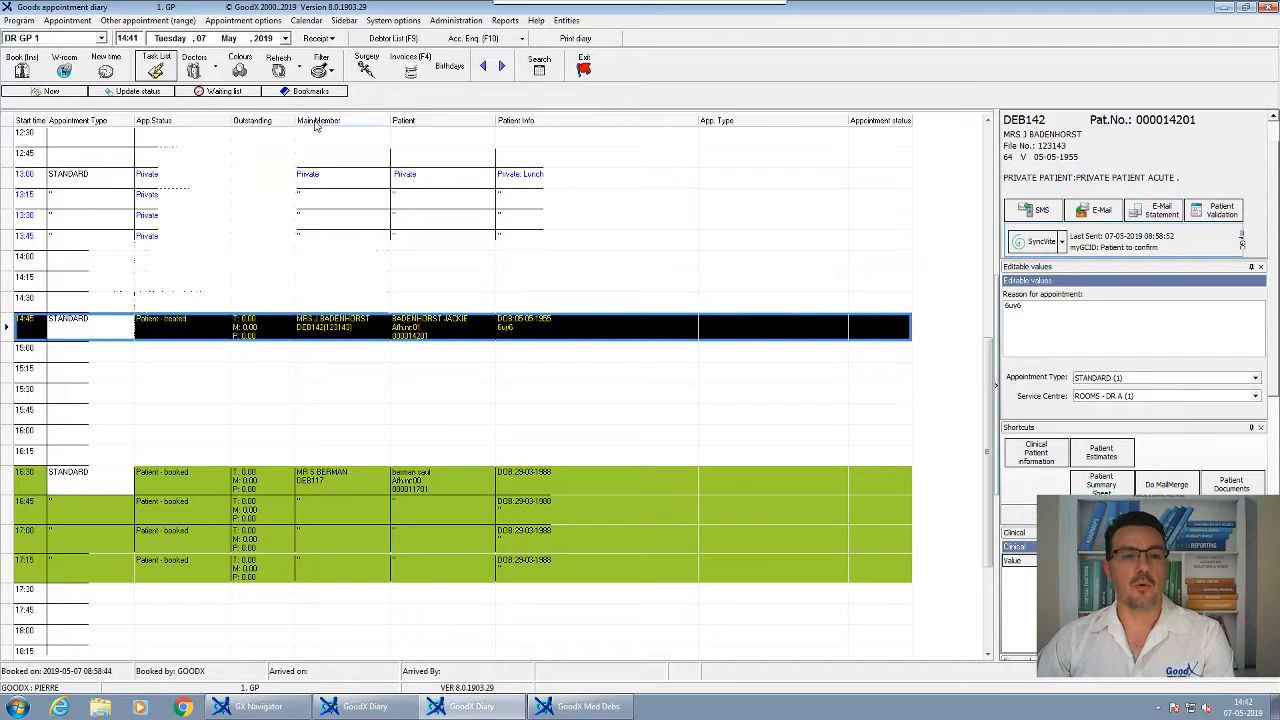
left_click(333, 39)
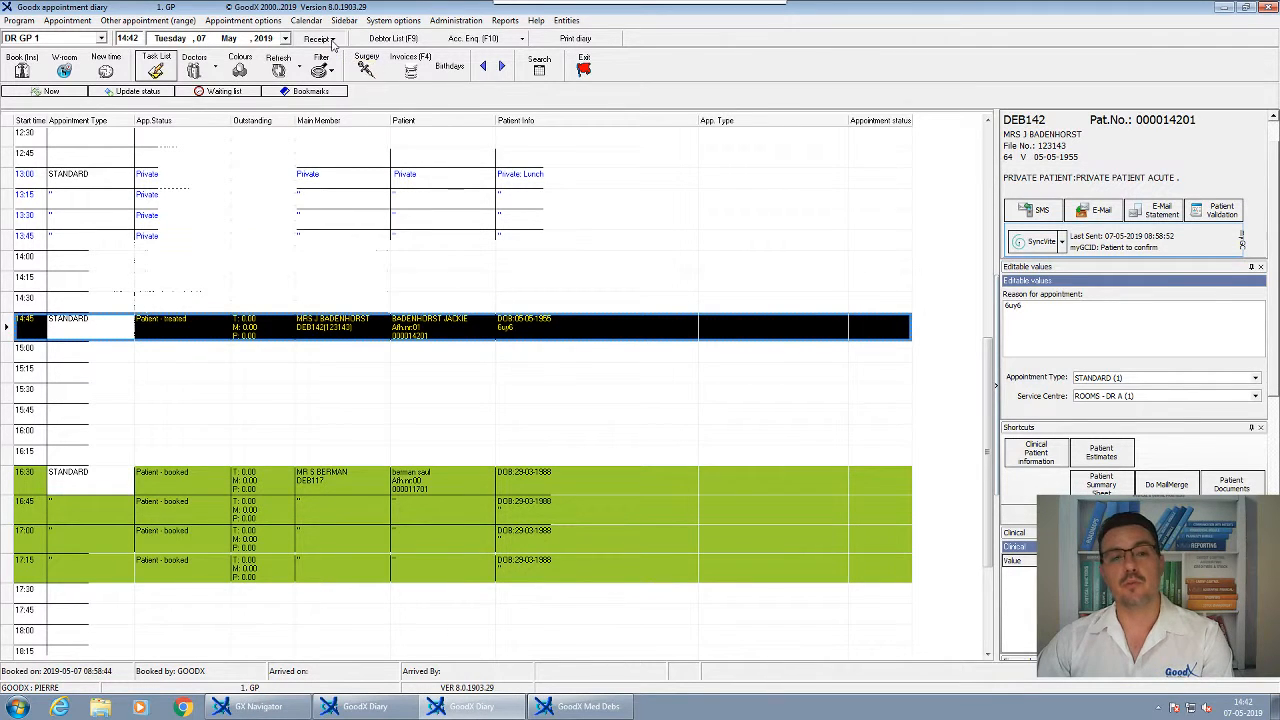
left_click(332, 41)
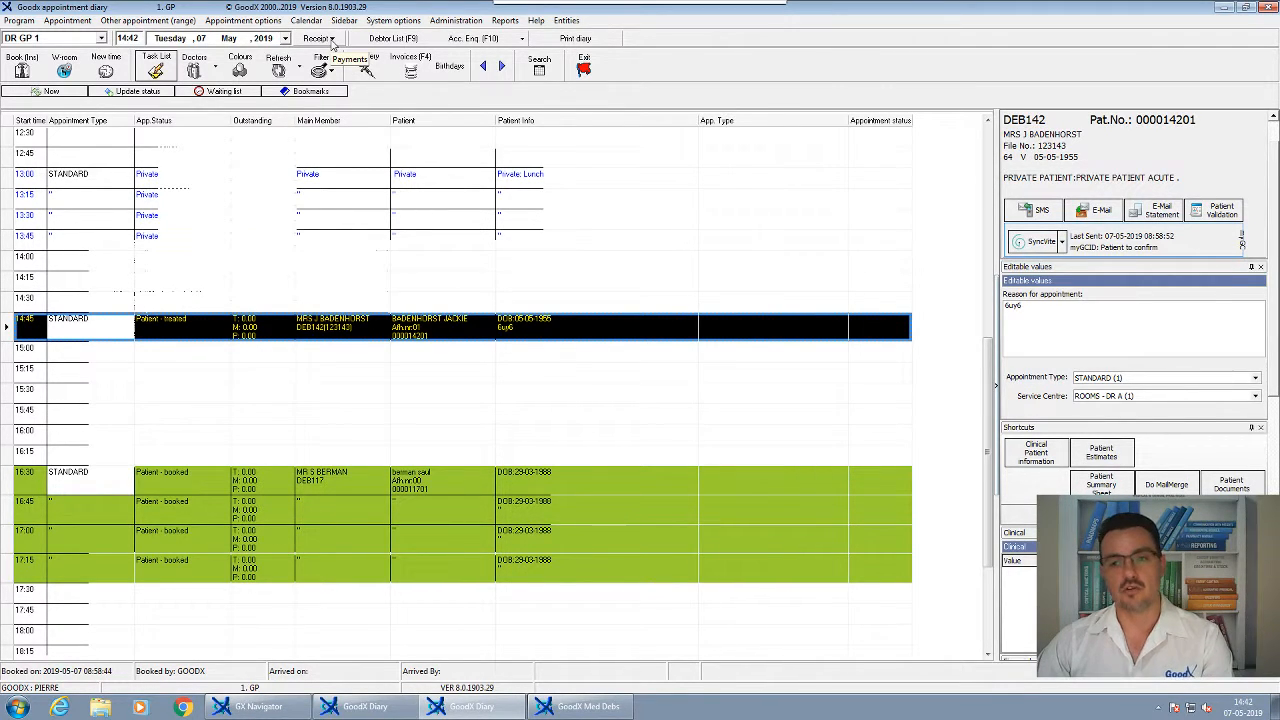
left_click(616, 707)
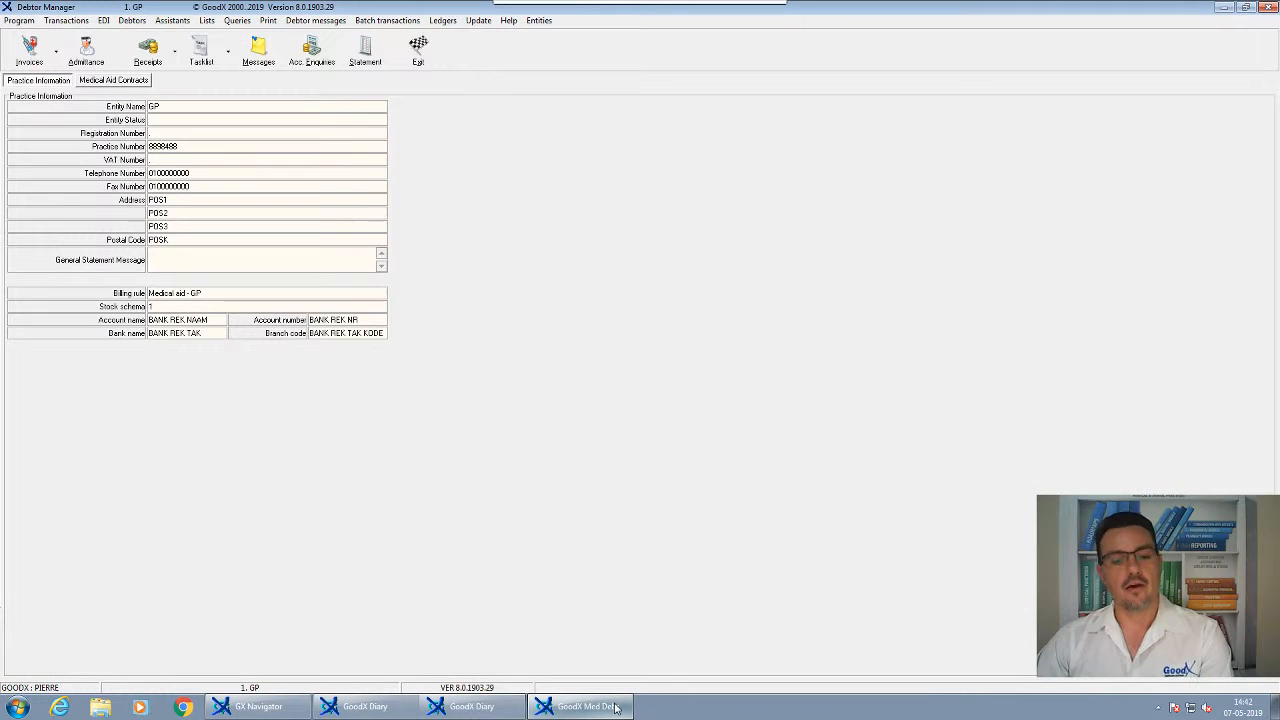
Start a Medical Aid - Item Level receipt in KAS3 Electronic Receipts, posting in the current period
left_click(158, 59)
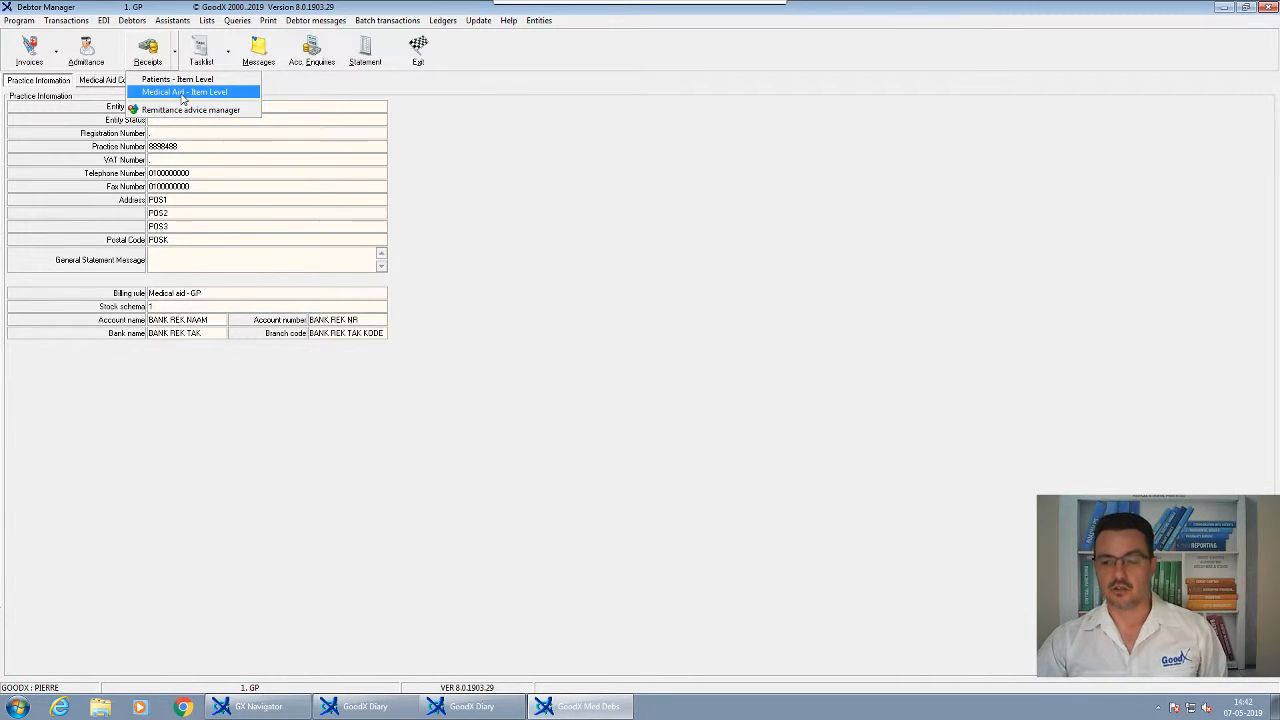
left_click(177, 93)
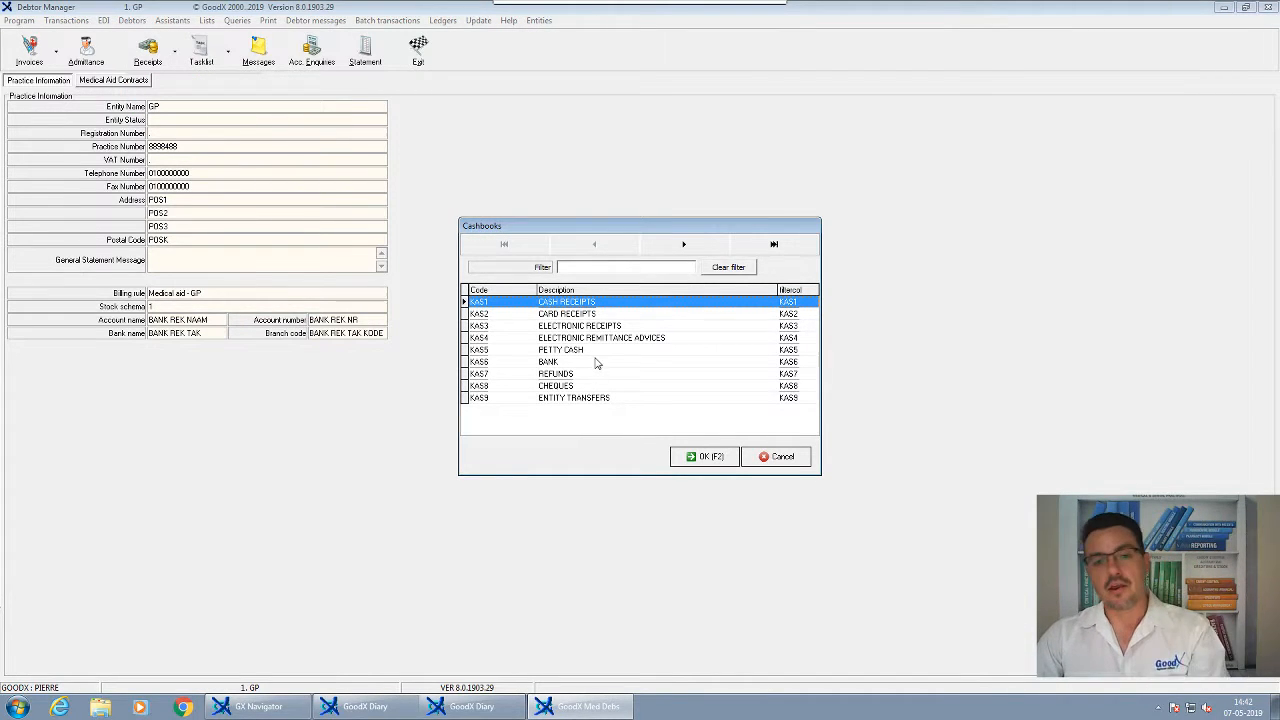
left_click(590, 328)
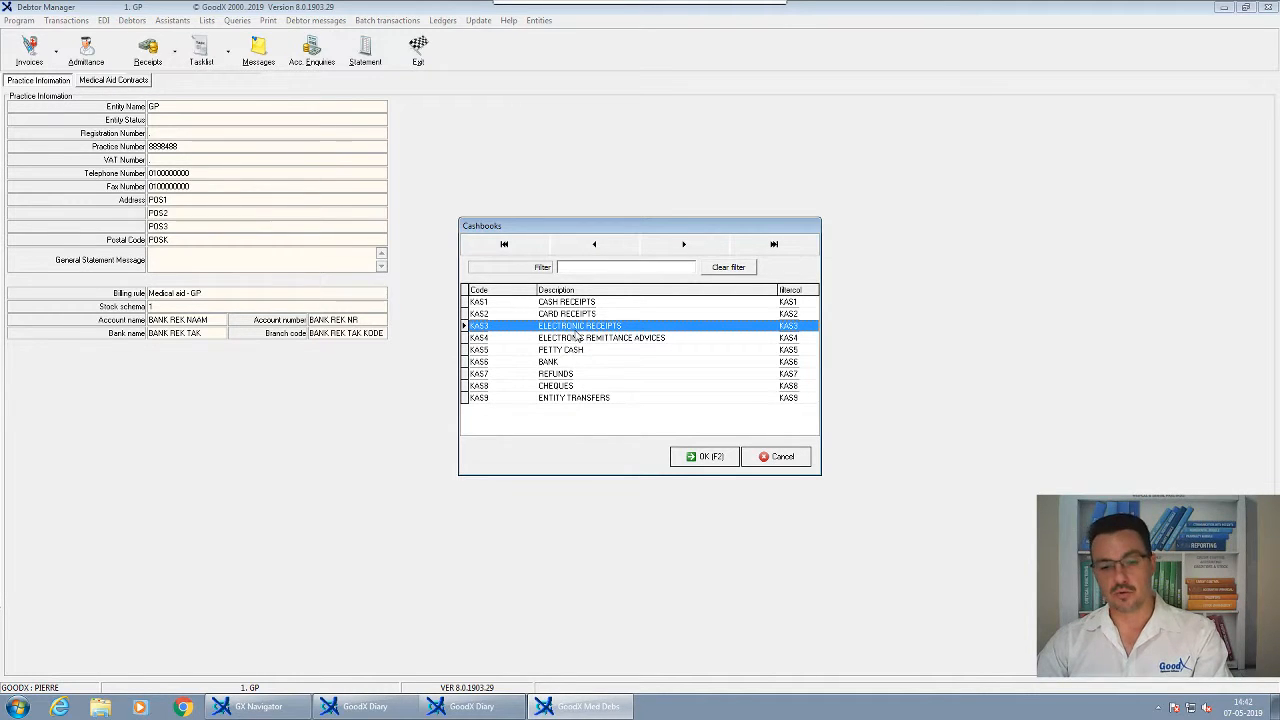
left_click(703, 458)
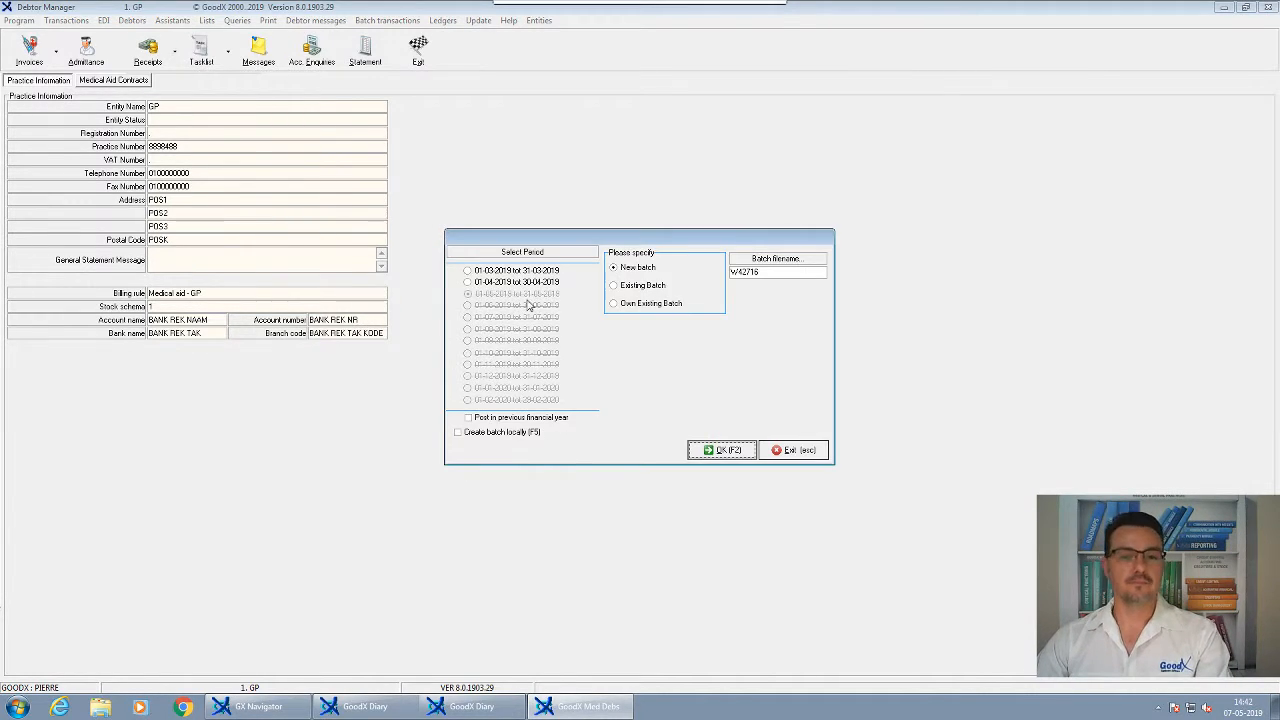
left_click(714, 450)
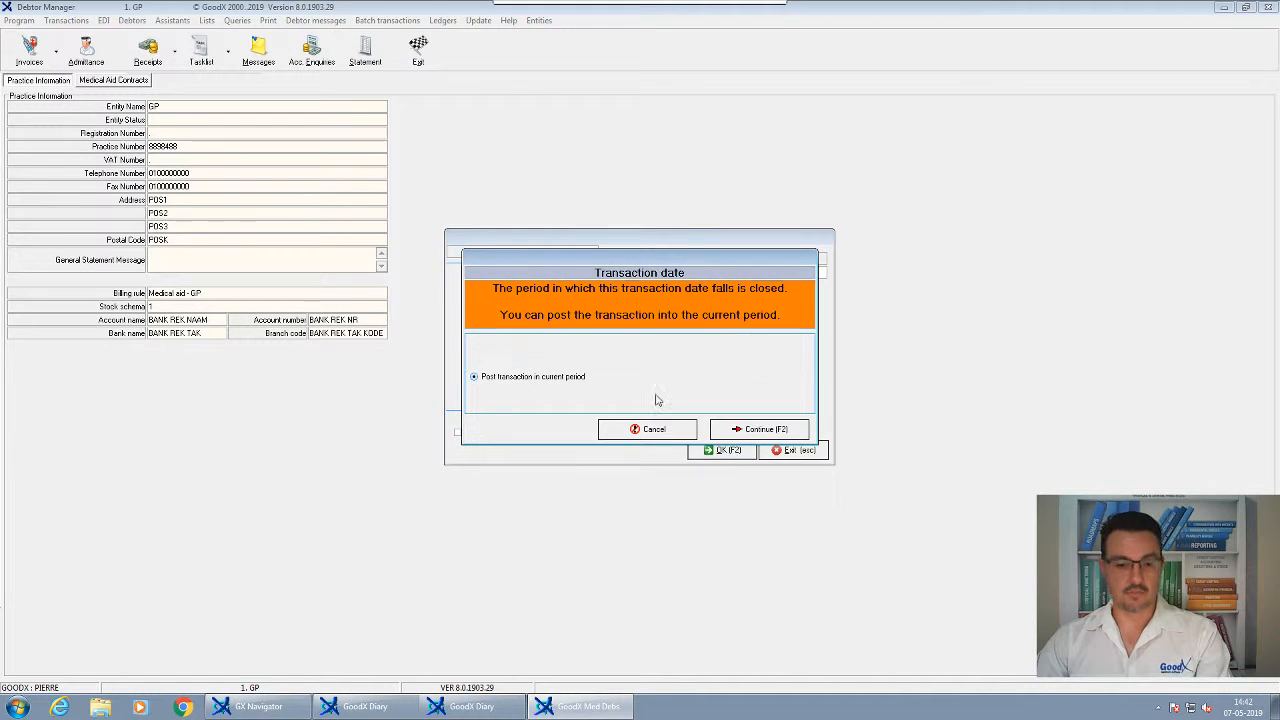
left_click(755, 430)
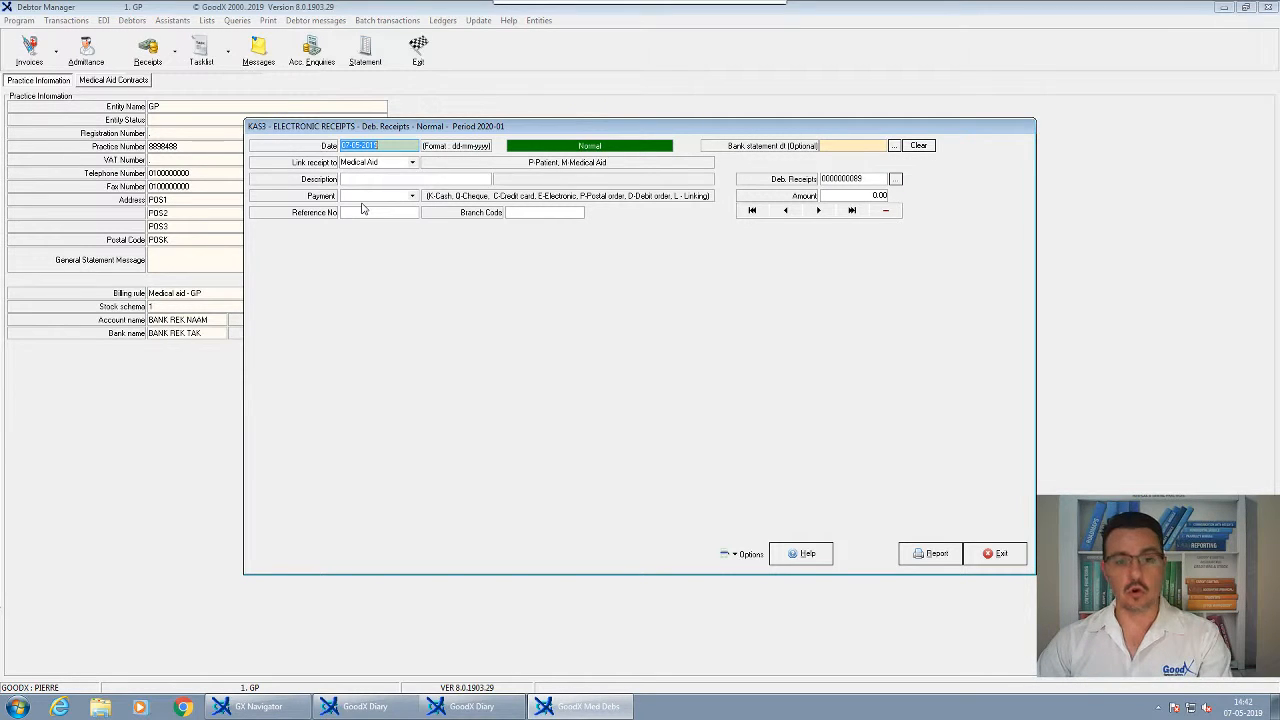
Date the receipt 02-05-2019 and describe it as 'Discovery 02-05-2019 p 2235'
type("0")
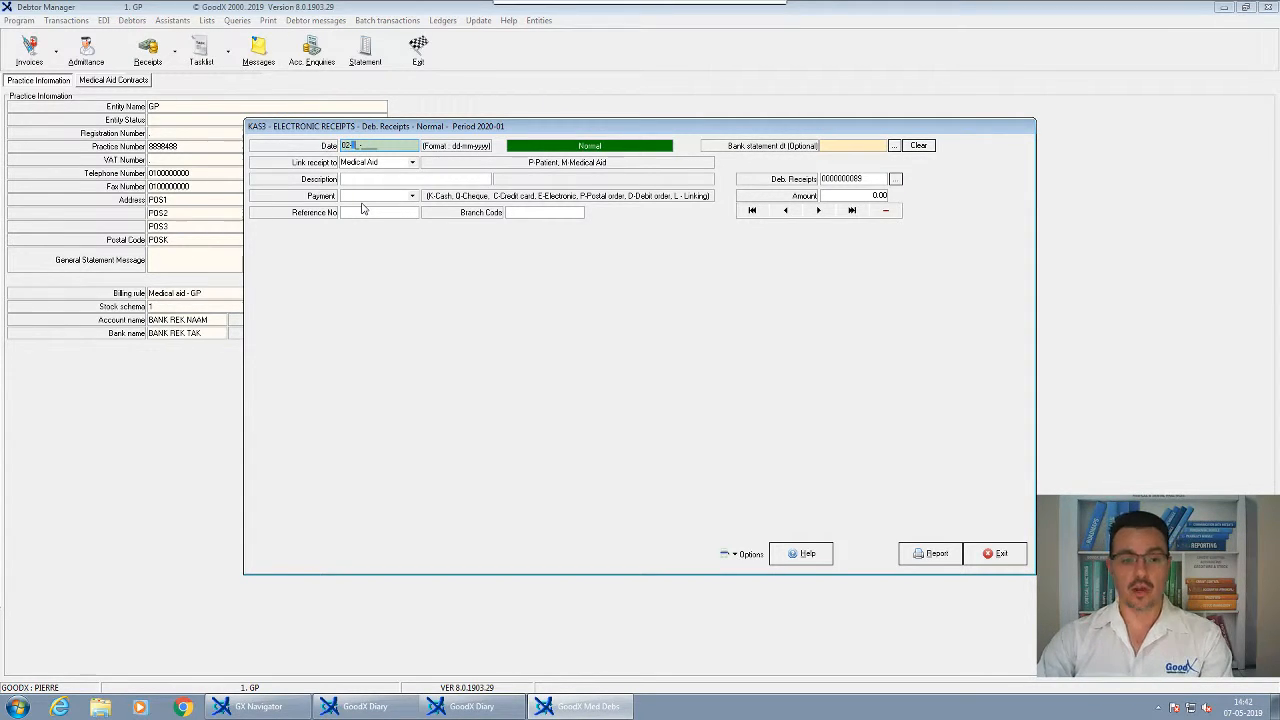
type("2-05-2019")
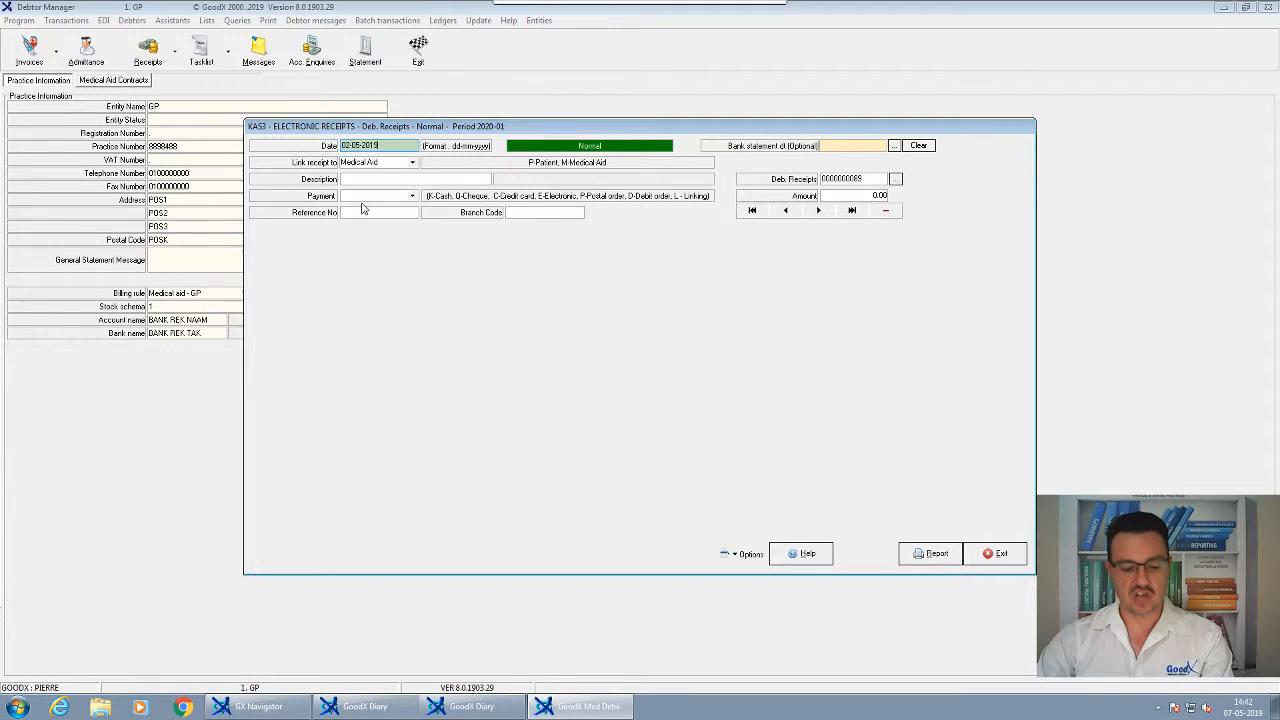
key("Tab")
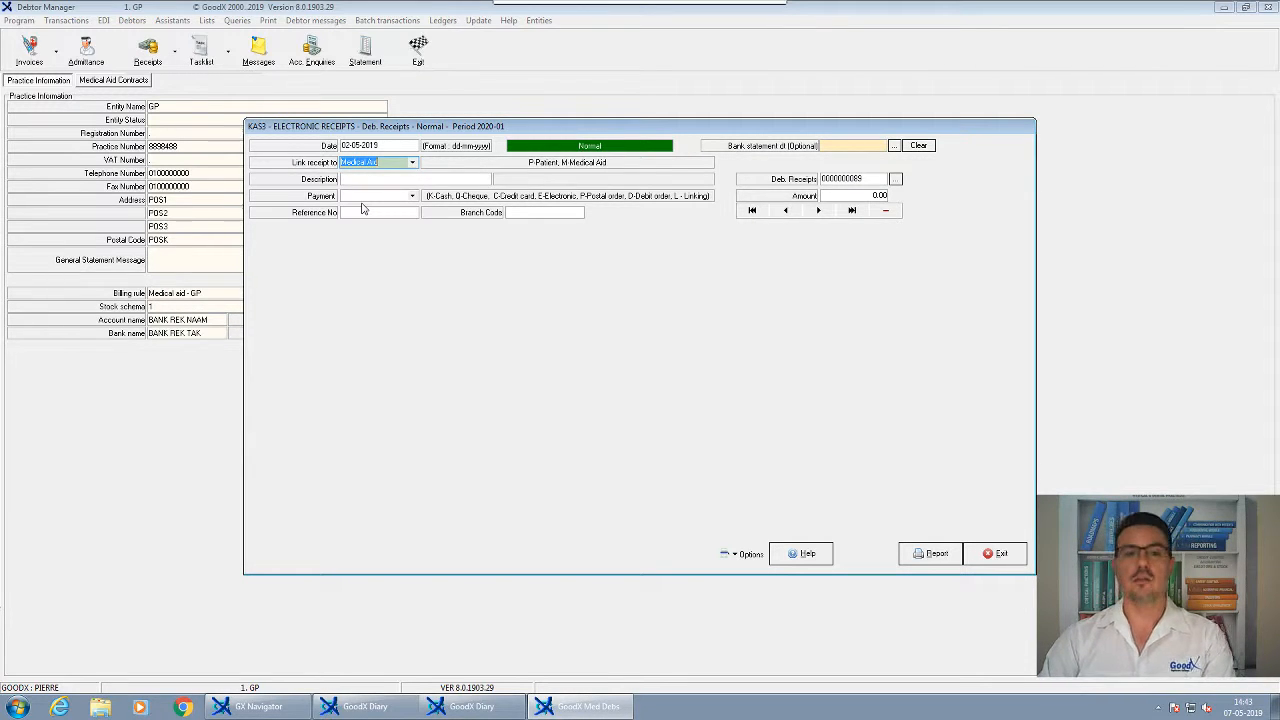
left_click(372, 146)
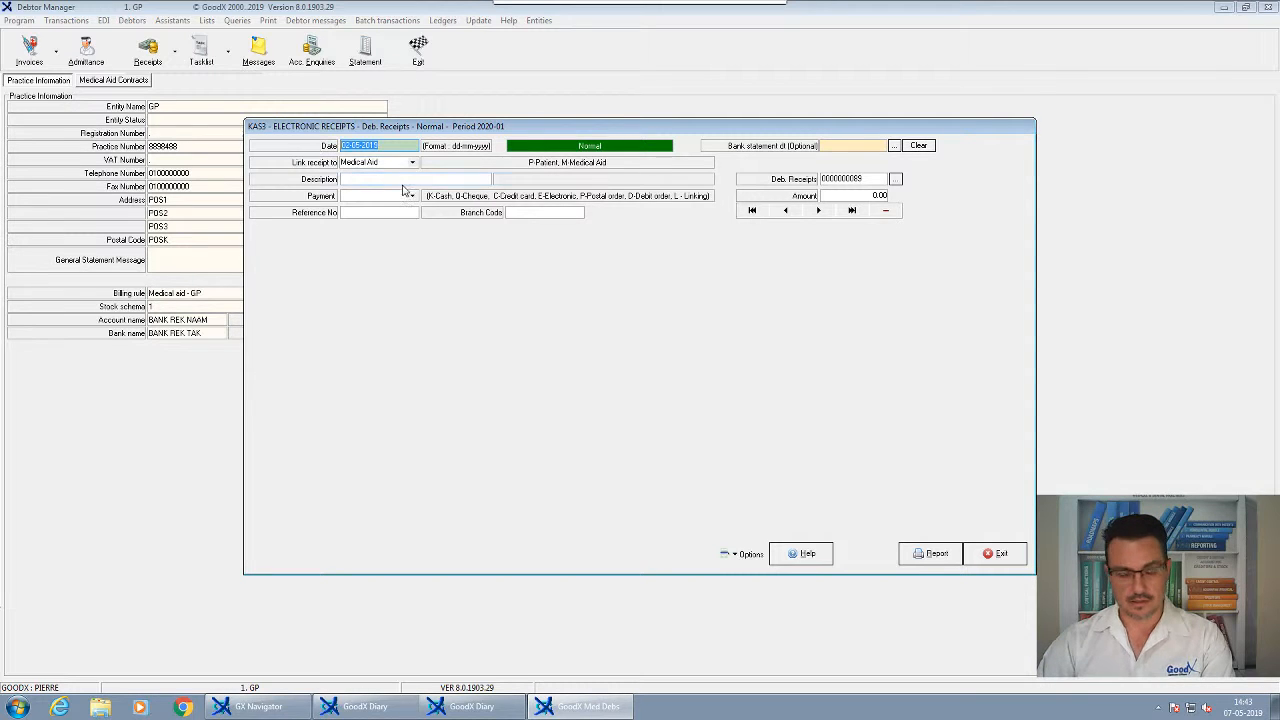
key("Tab")
key("Tab")
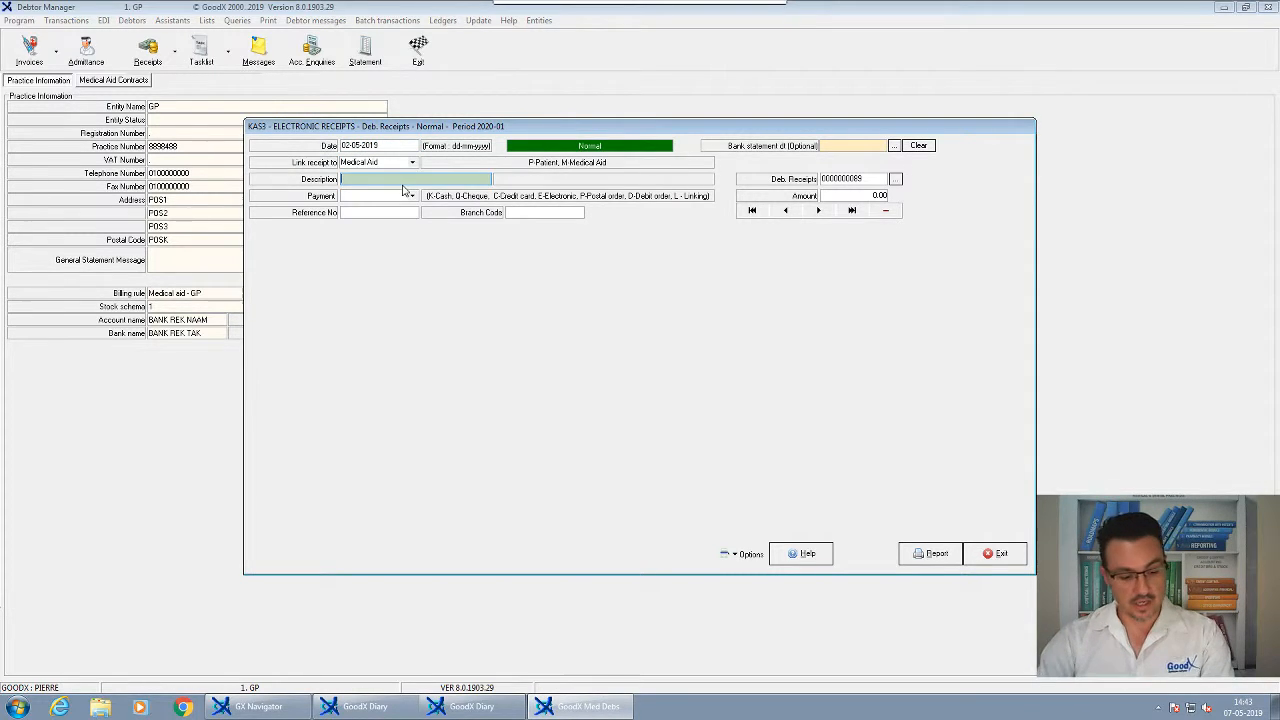
type("Discover")
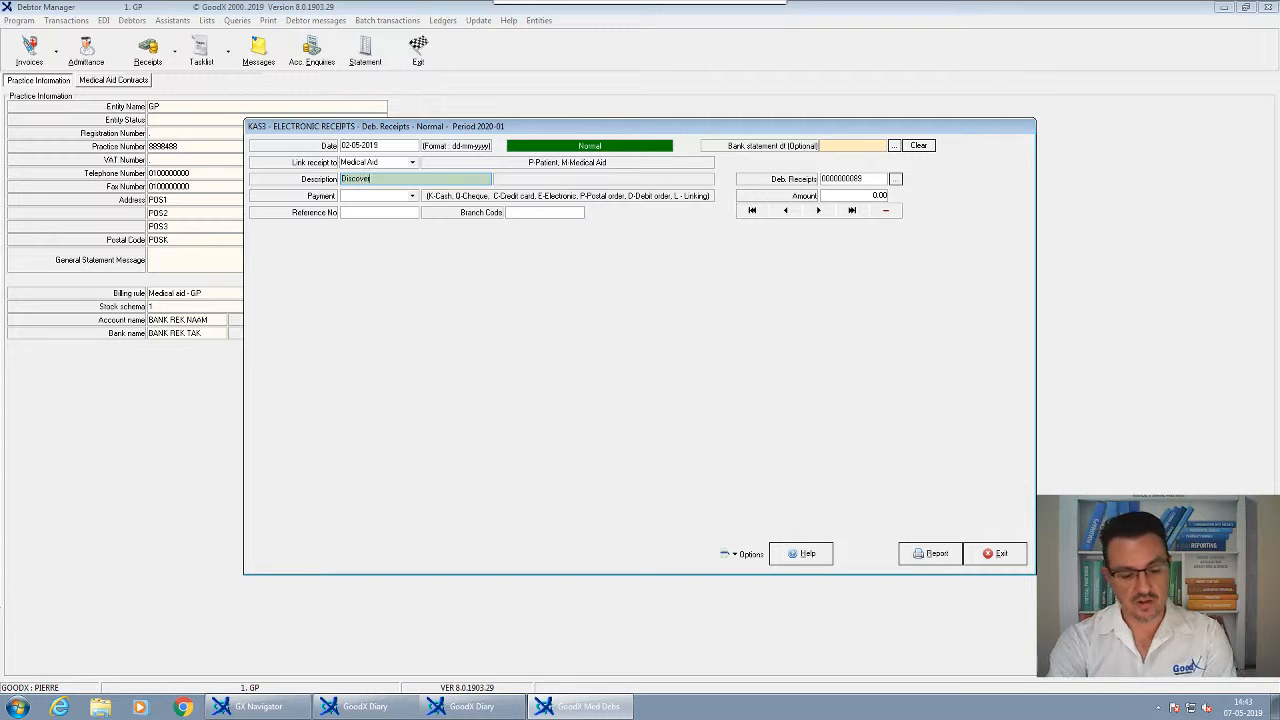
type("y")
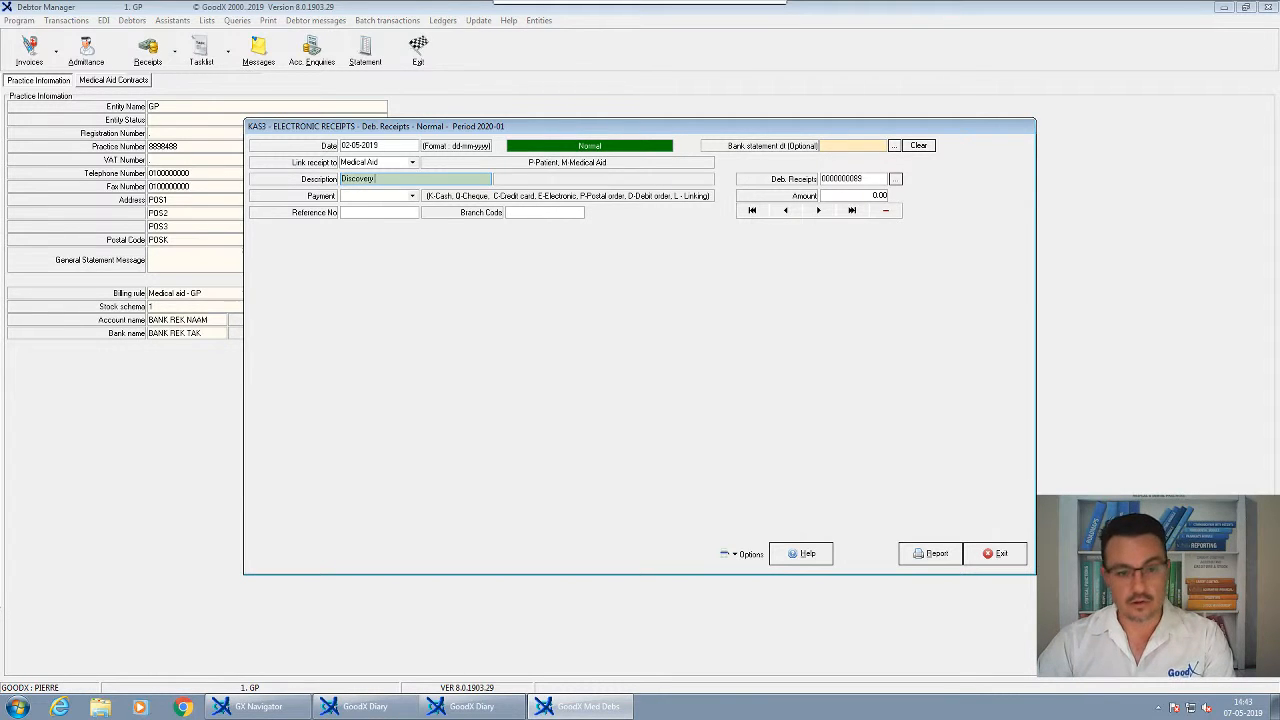
type(" 02/")
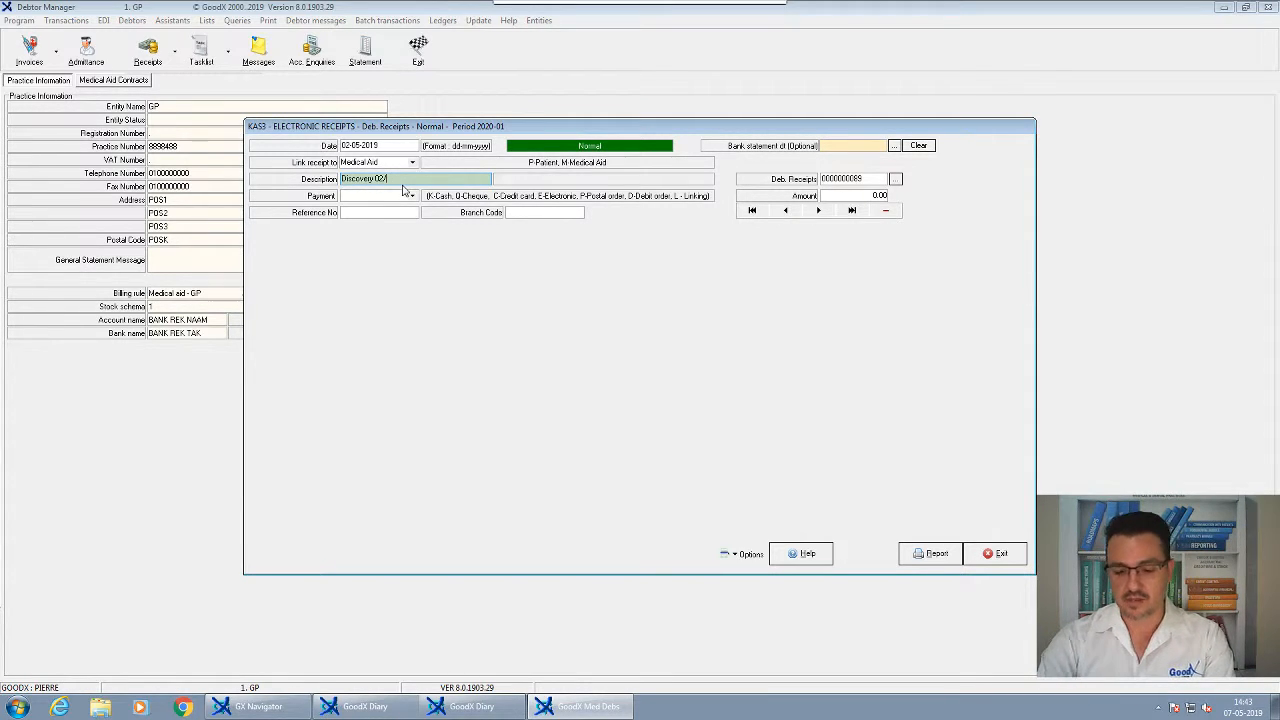
type("05")
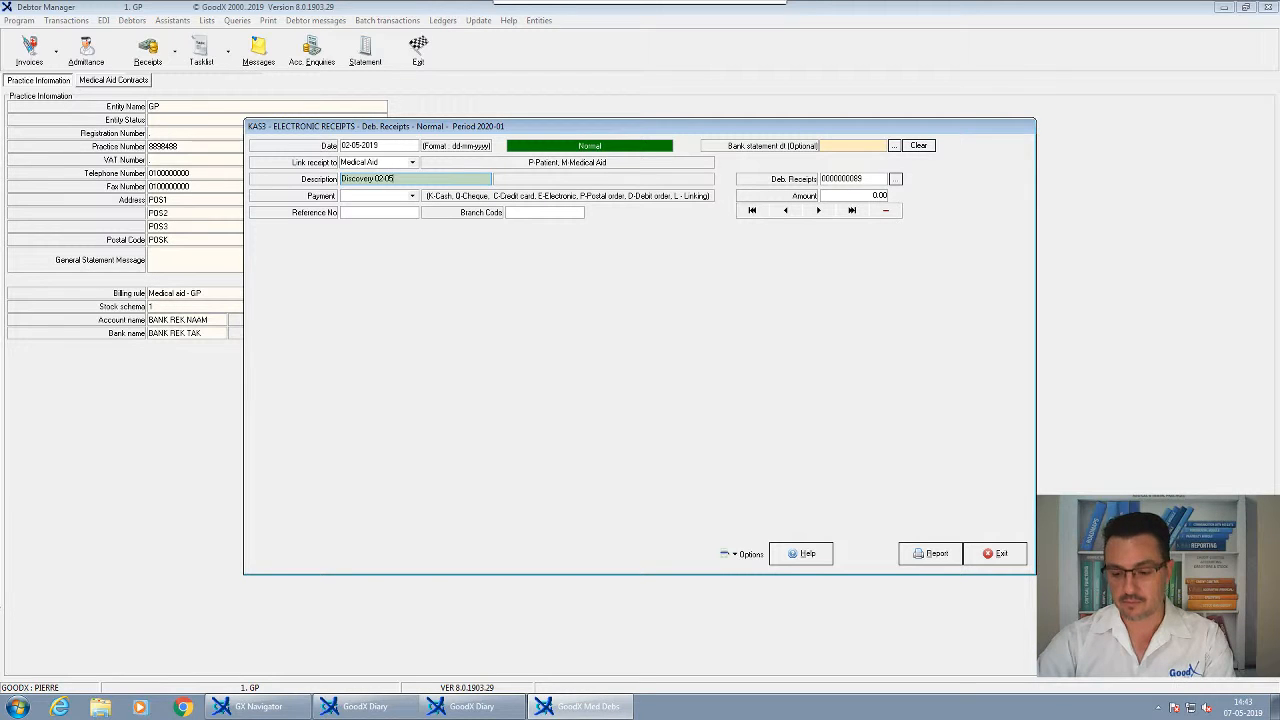
type("/2019")
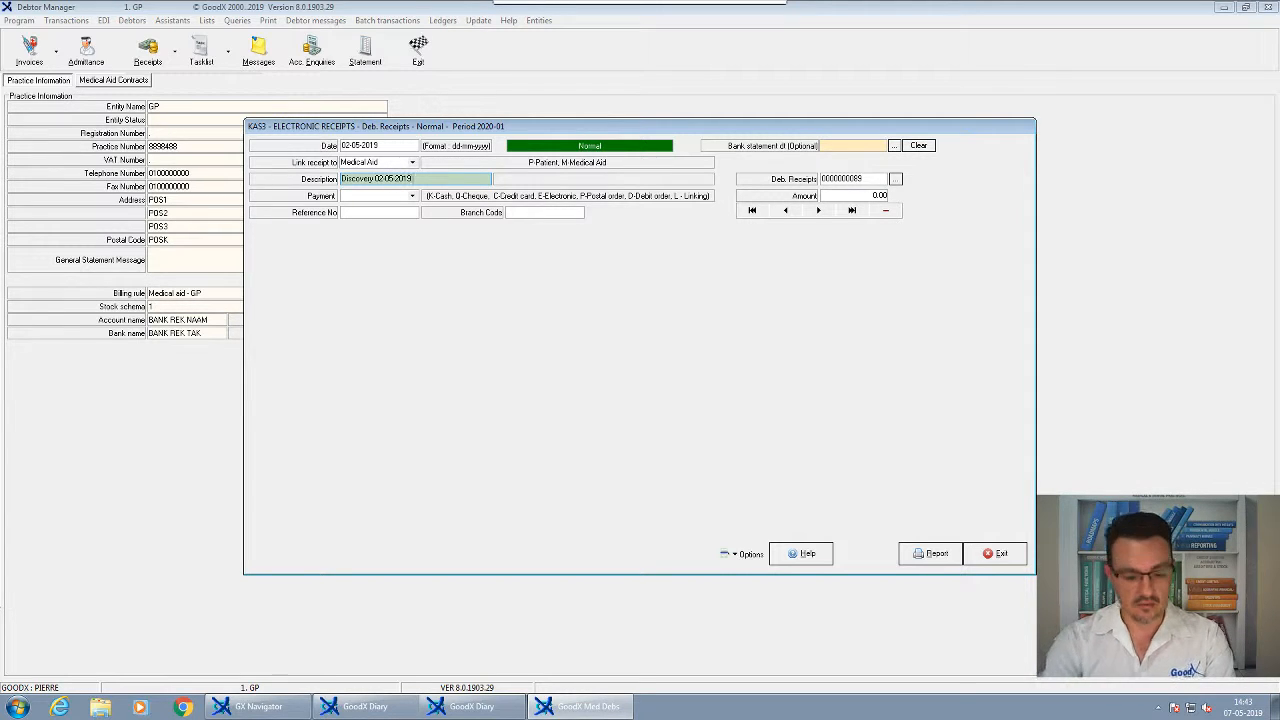
type(" p 2235")
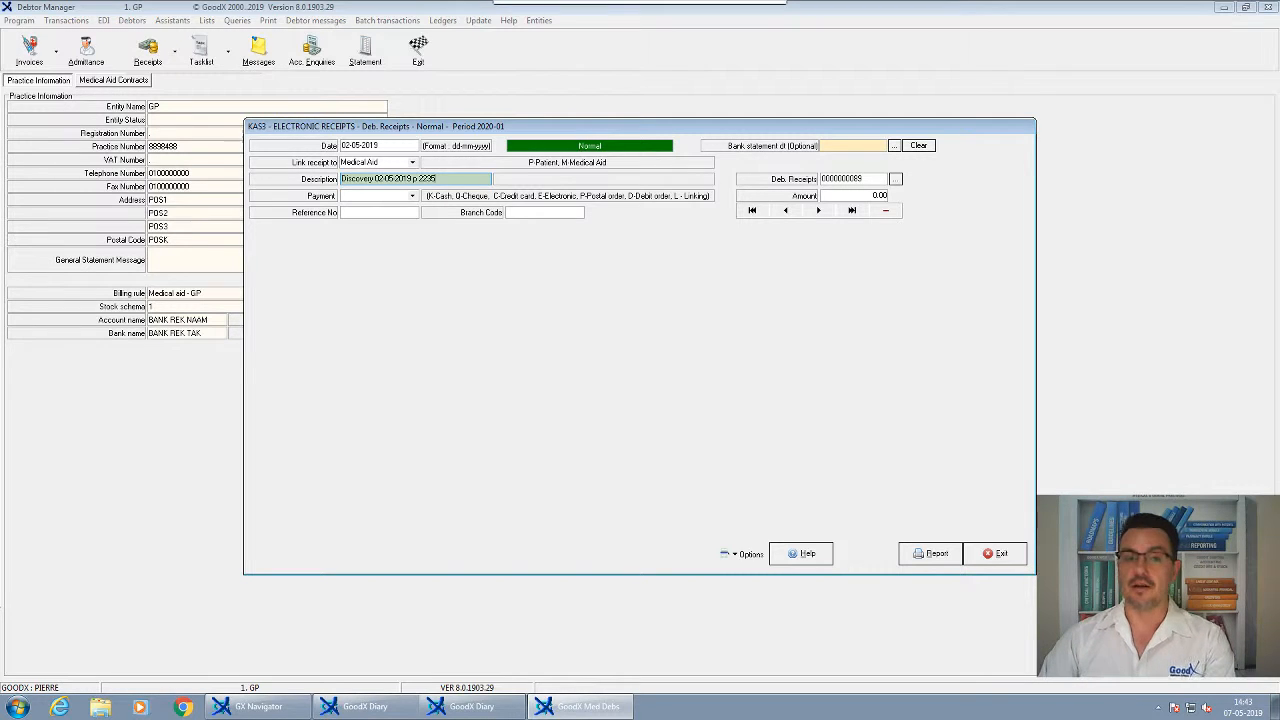
key("Return")
Set payment to E - Electronic and enter a receipt amount of 10000.00
type("ectronic")
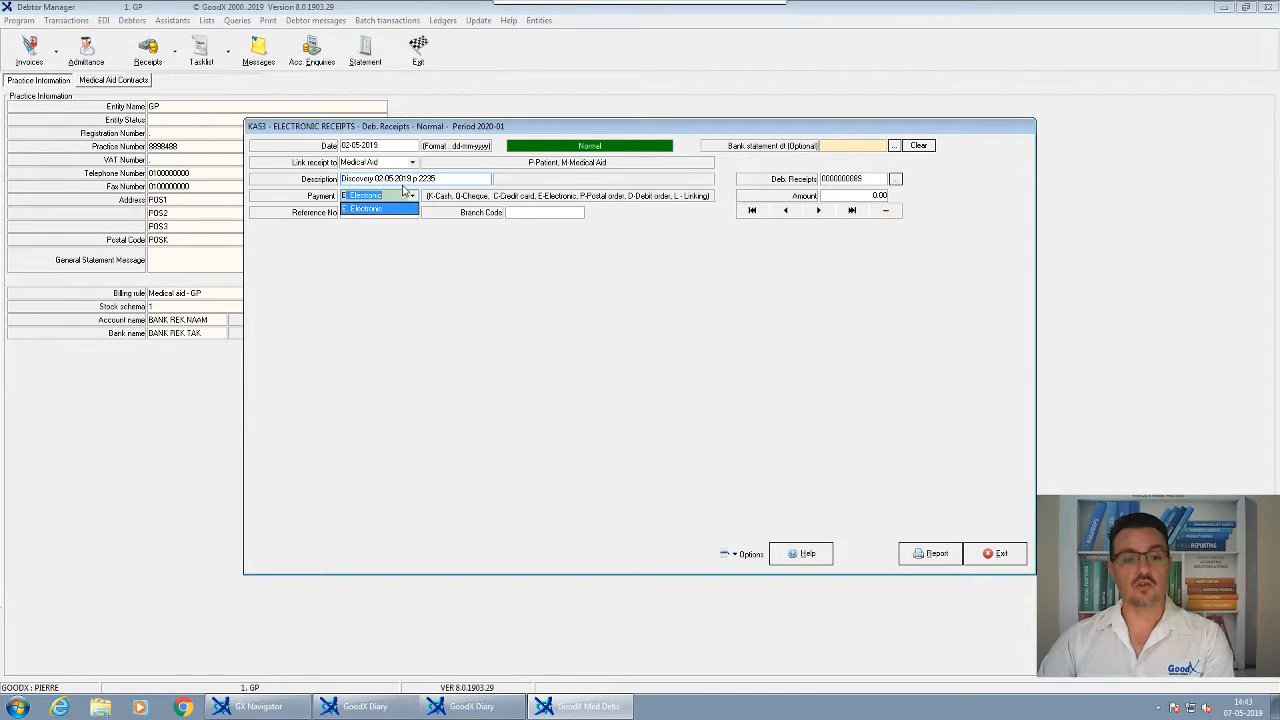
key("Return")
key("Return")
key("Return")
key("Return")
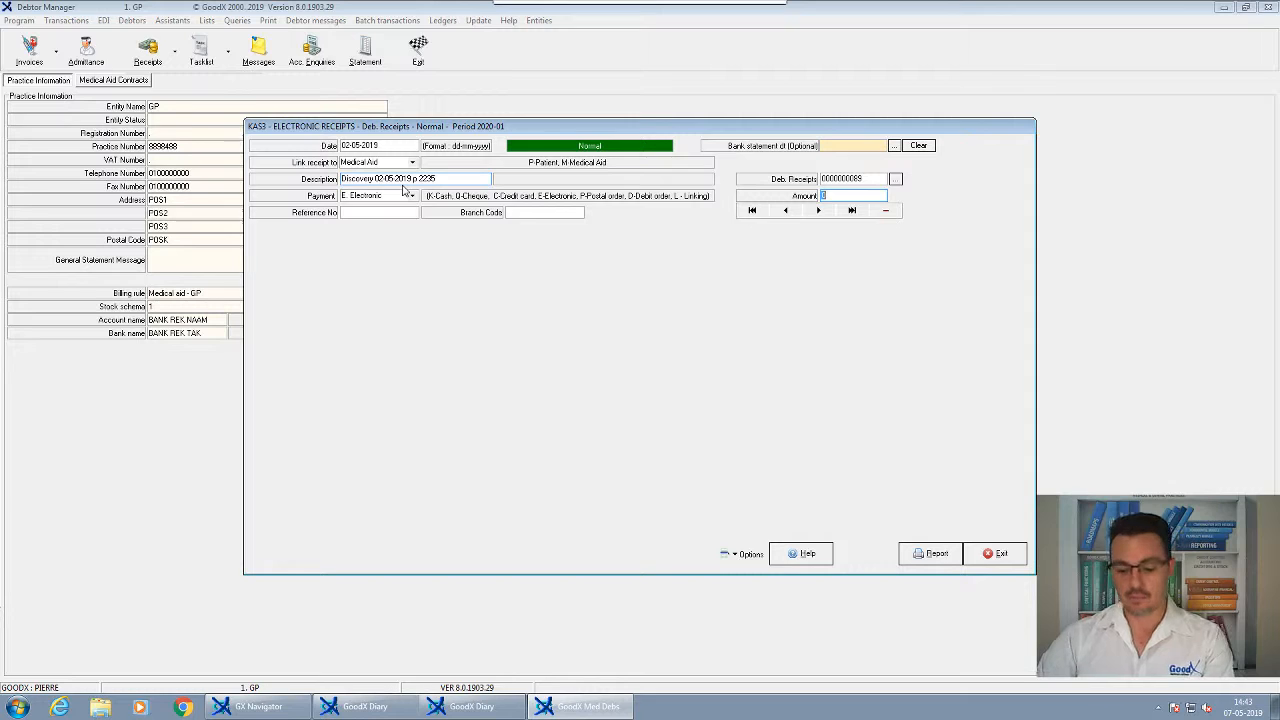
type("10")
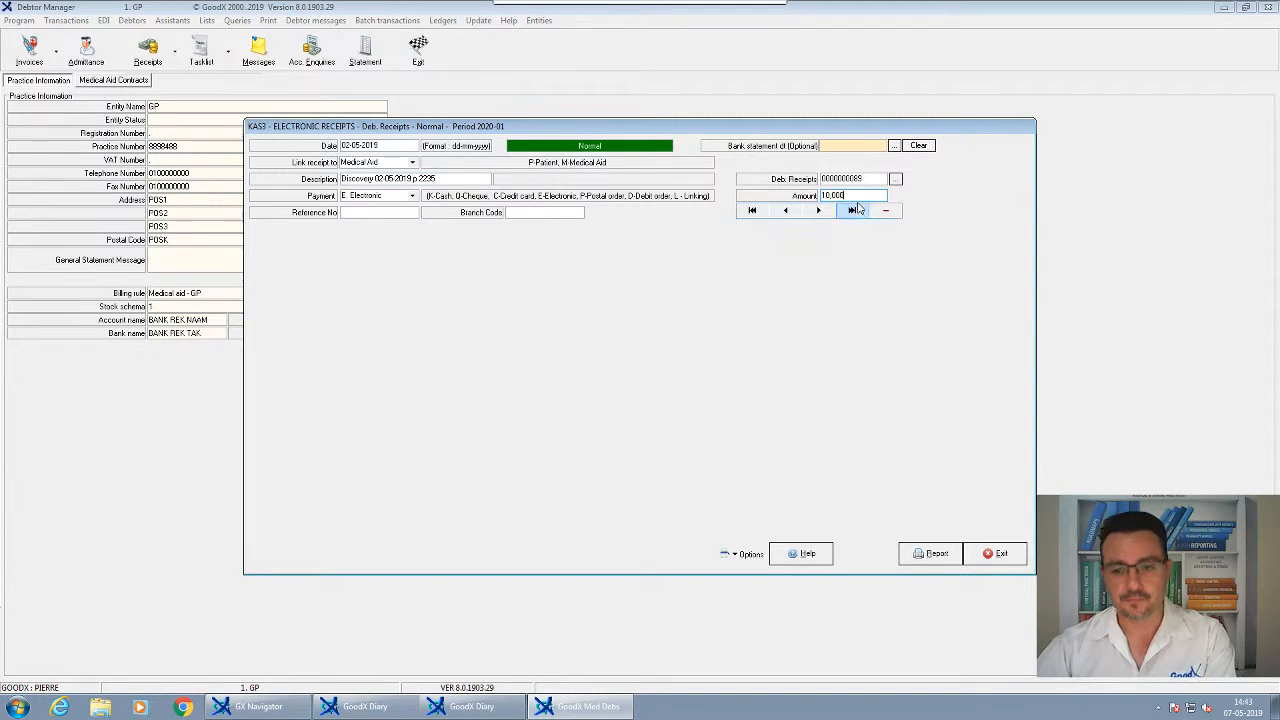
left_click_drag(855, 196, 818, 195)
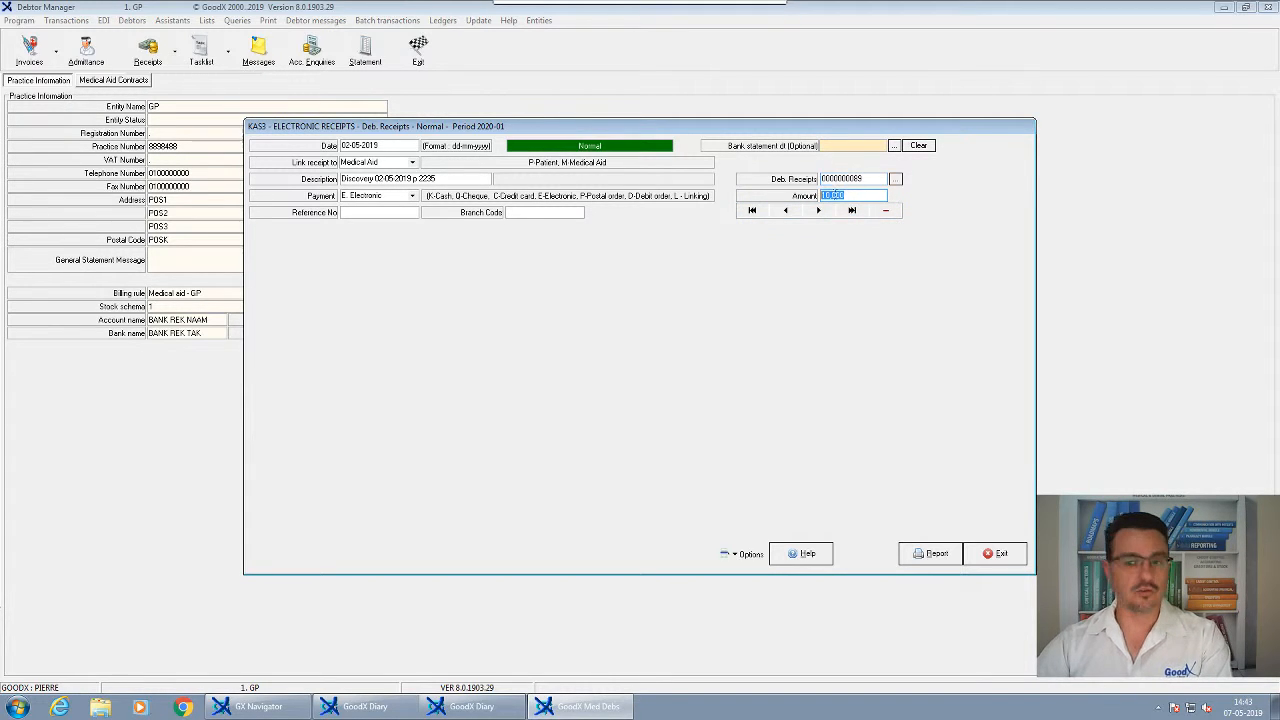
key("Return")
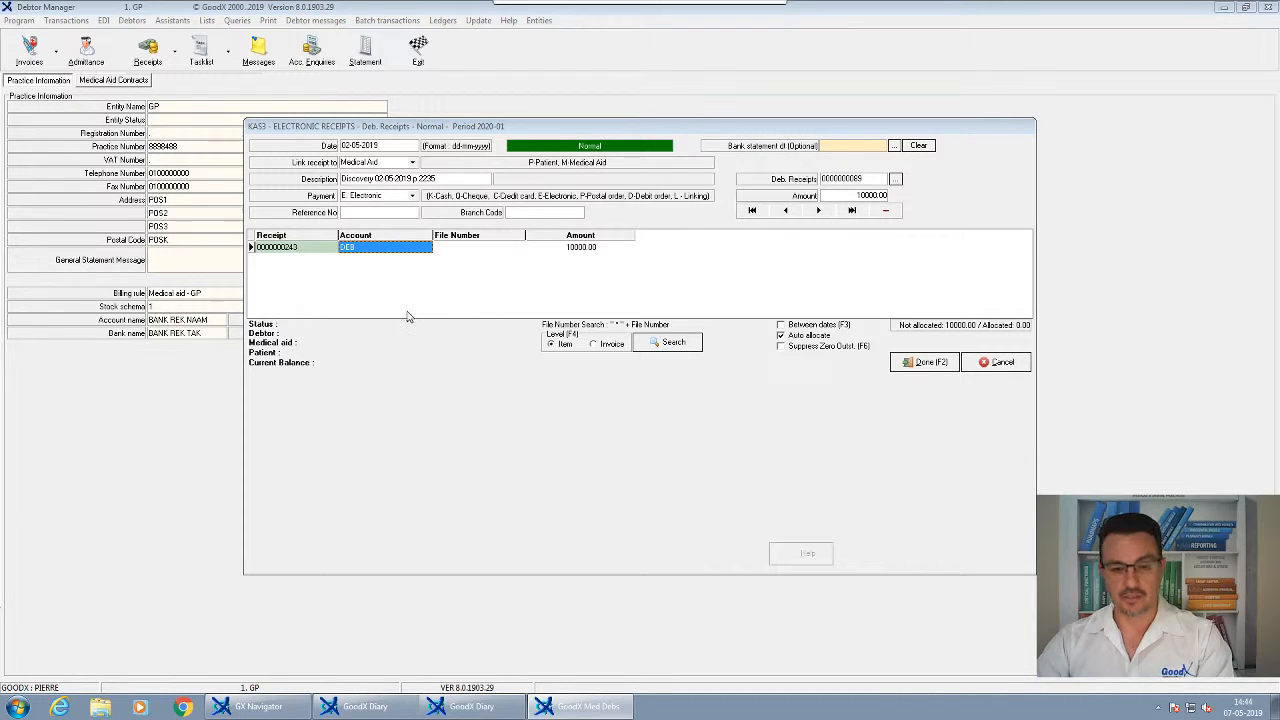
Link the receipt line to the Discovery debtor and assign it 6016.42
key("Return")
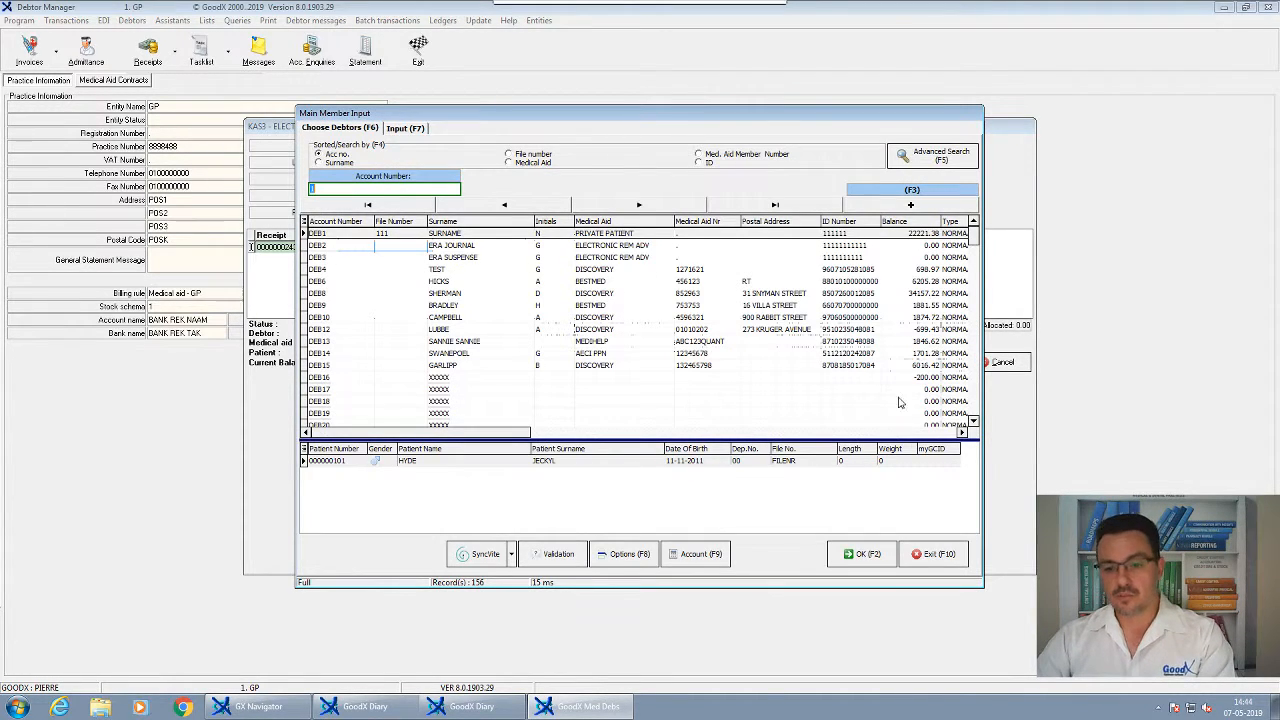
left_click(915, 374)
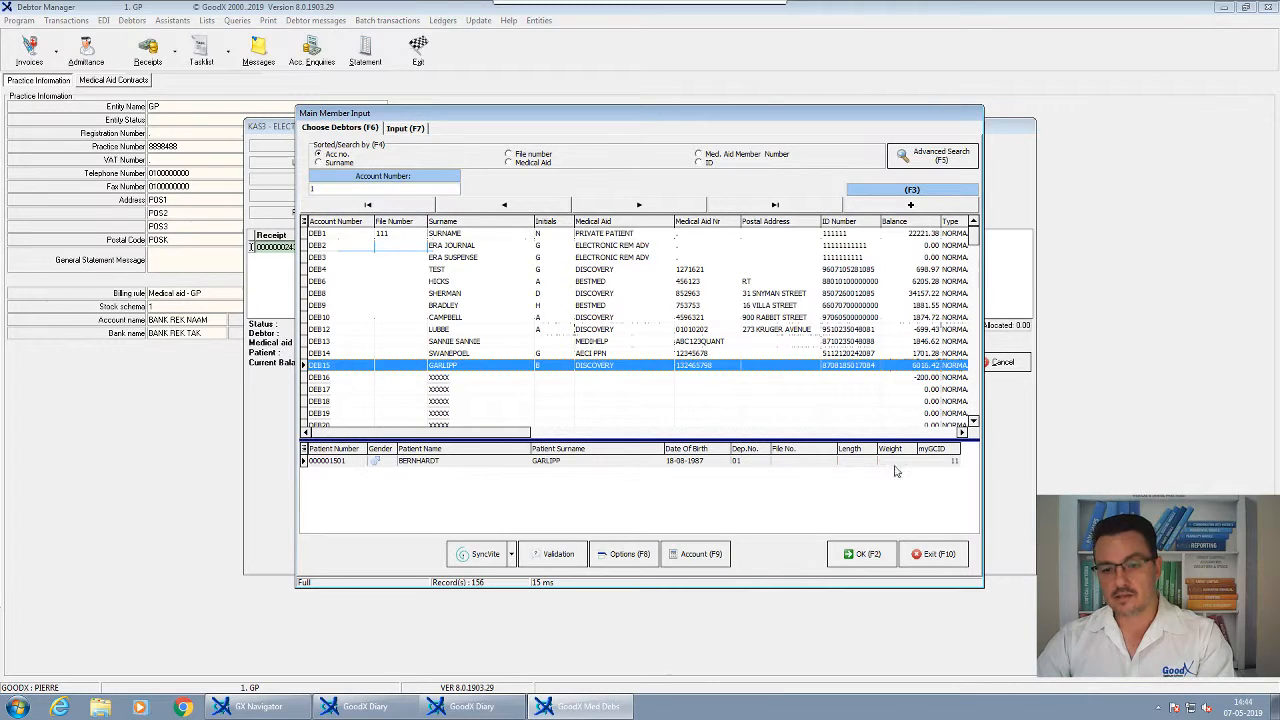
left_click(862, 552)
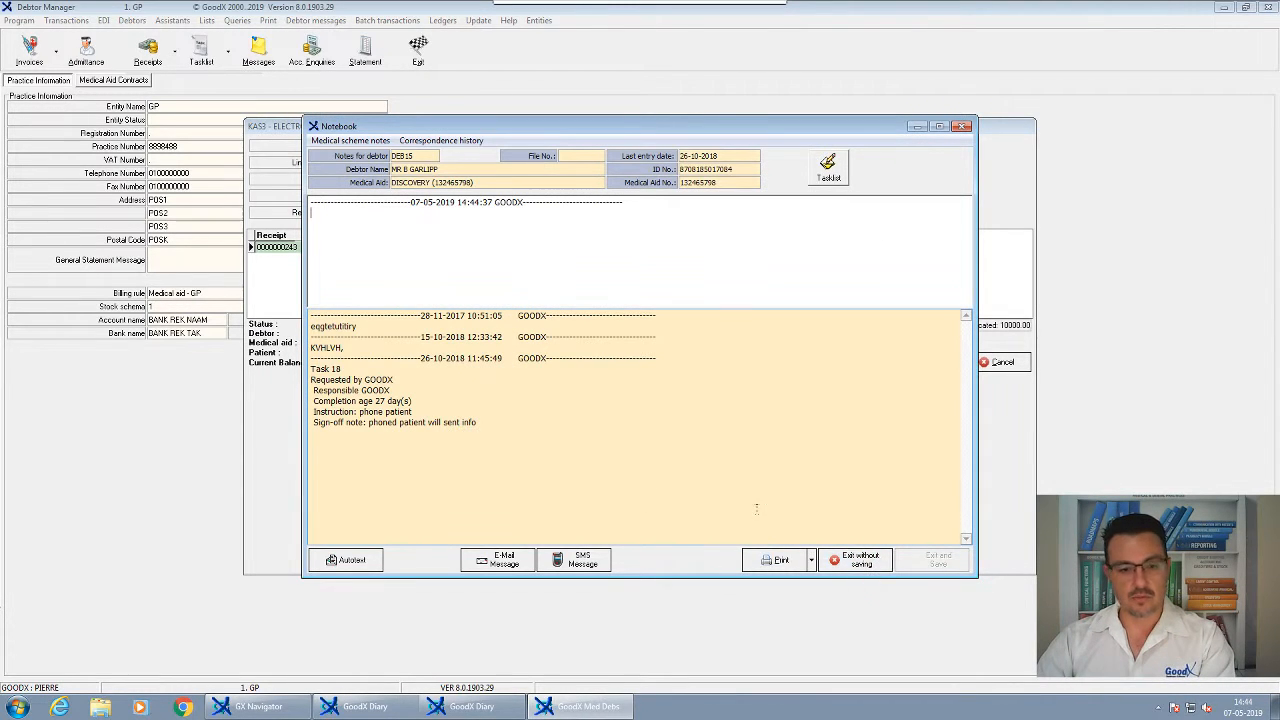
left_click(852, 559)
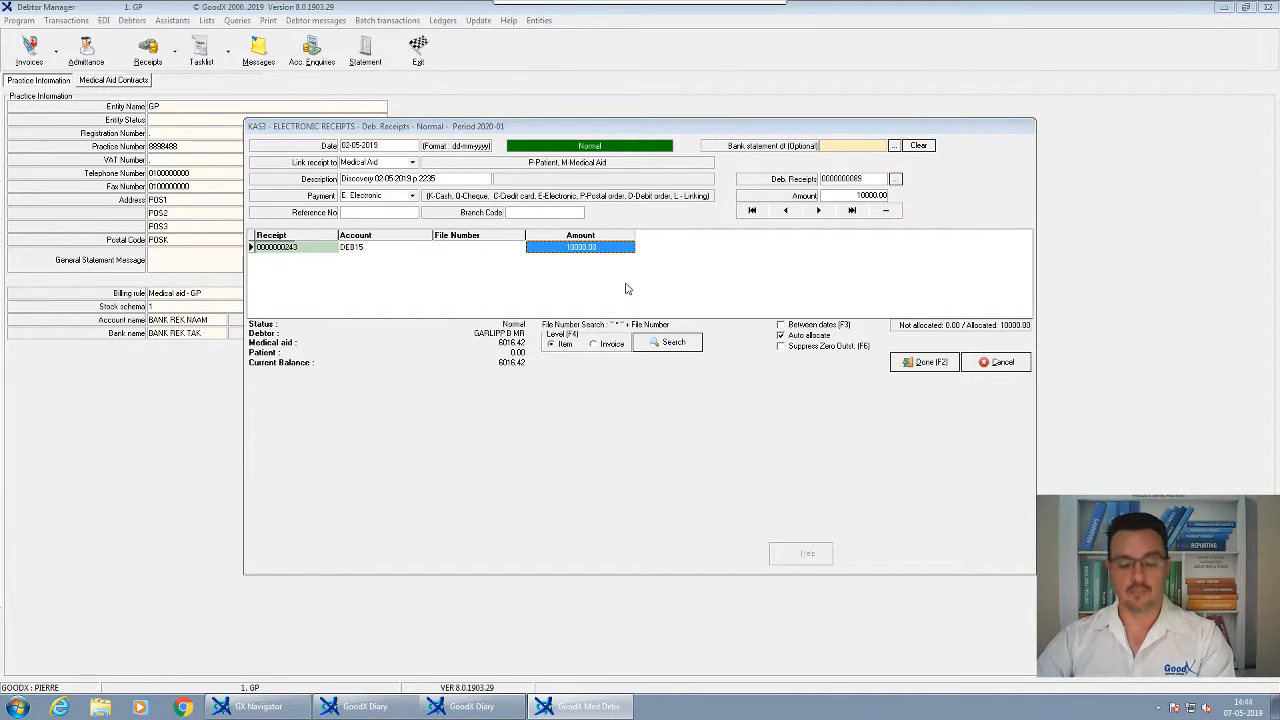
type("6016")
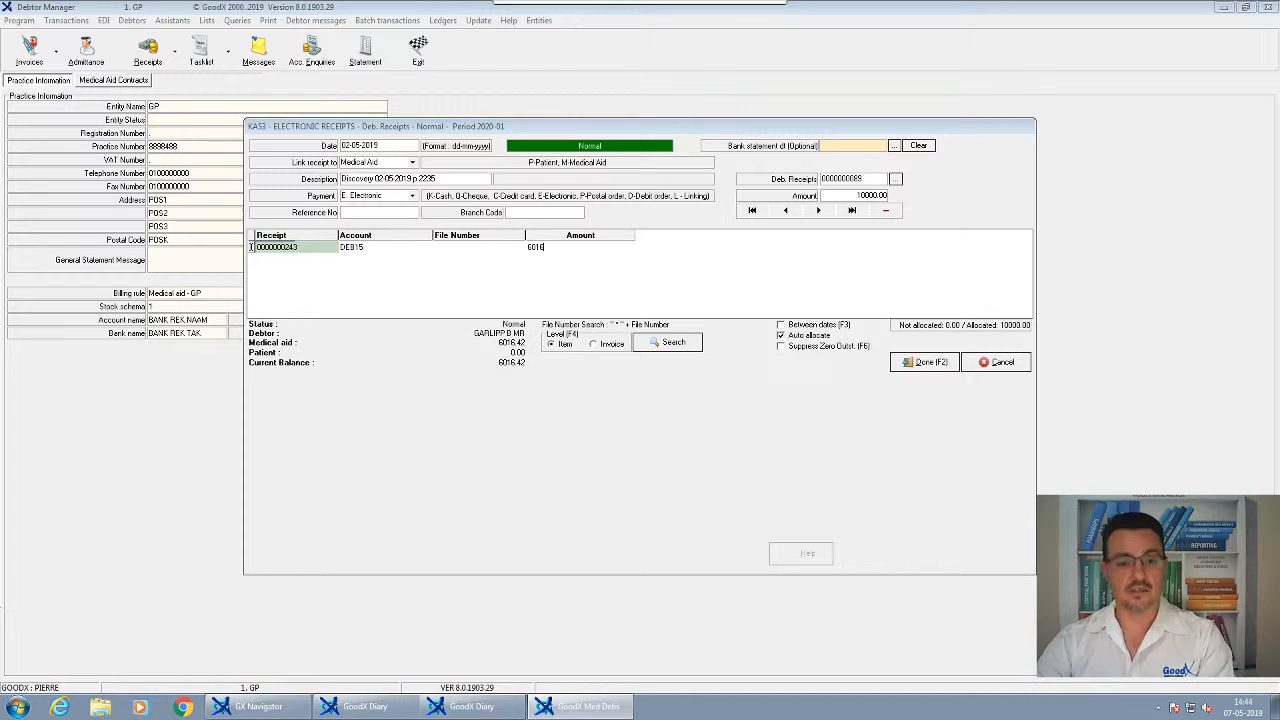
type(".42")
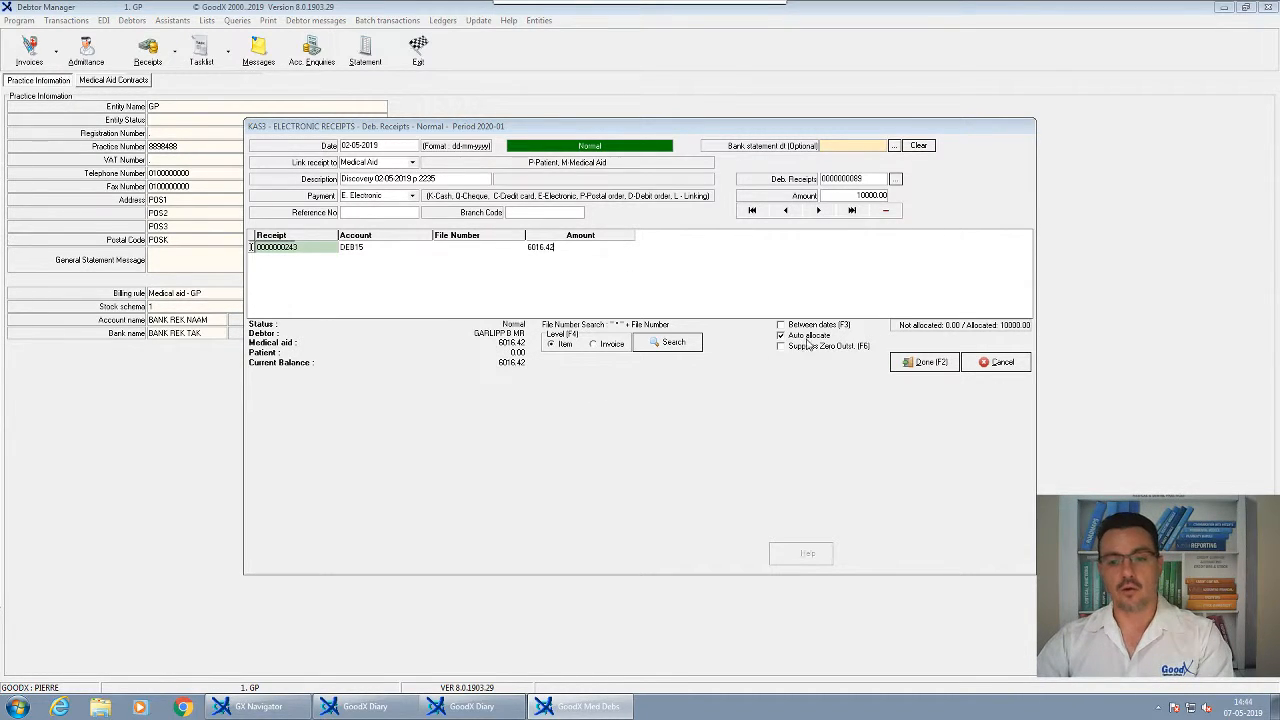
key("Return")
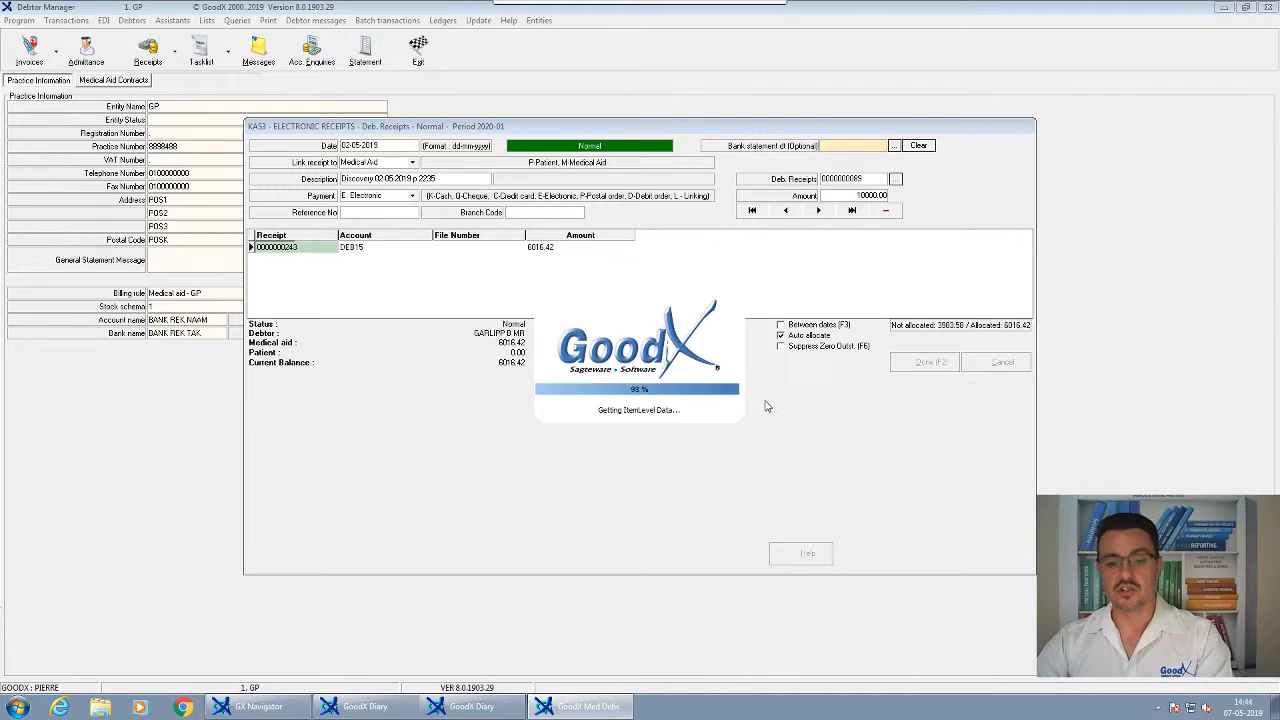
Allocate the 6016.42 to the debtor's 1495 and 0201LOVE items and finish
left_click(640, 385)
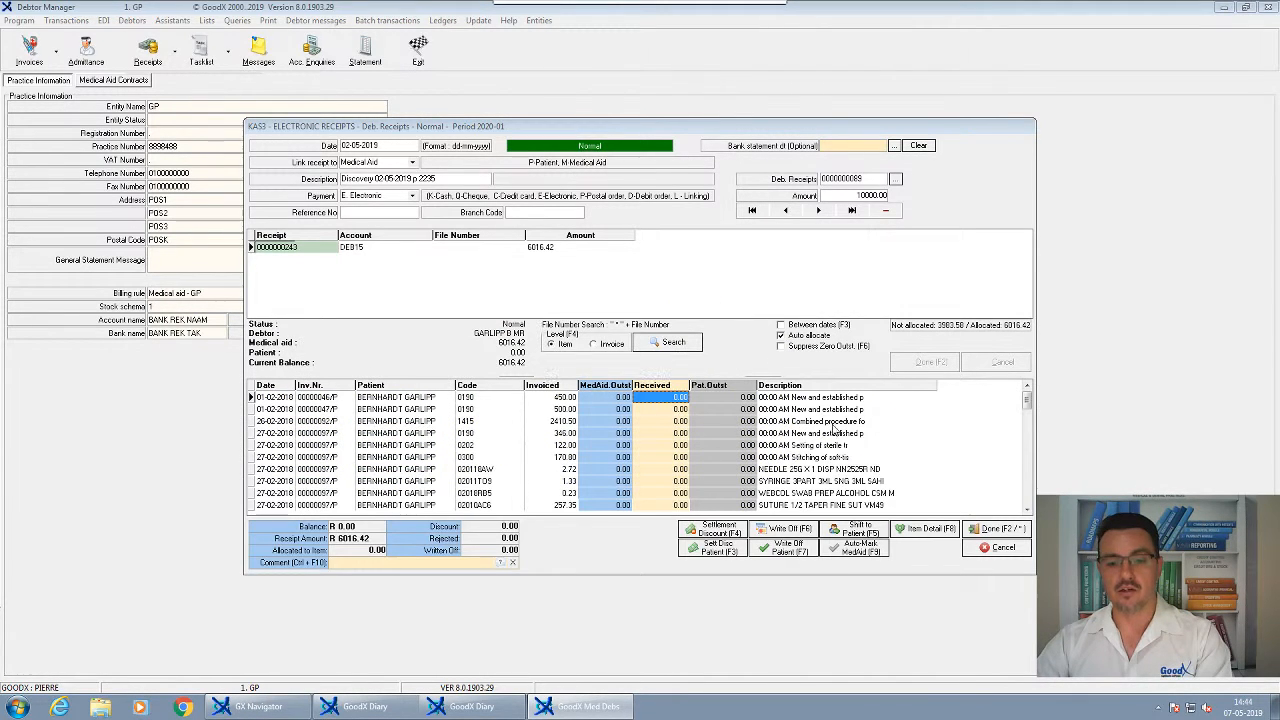
scroll(1027, 485, "down", 1)
scroll(1027, 485, "down", 5)
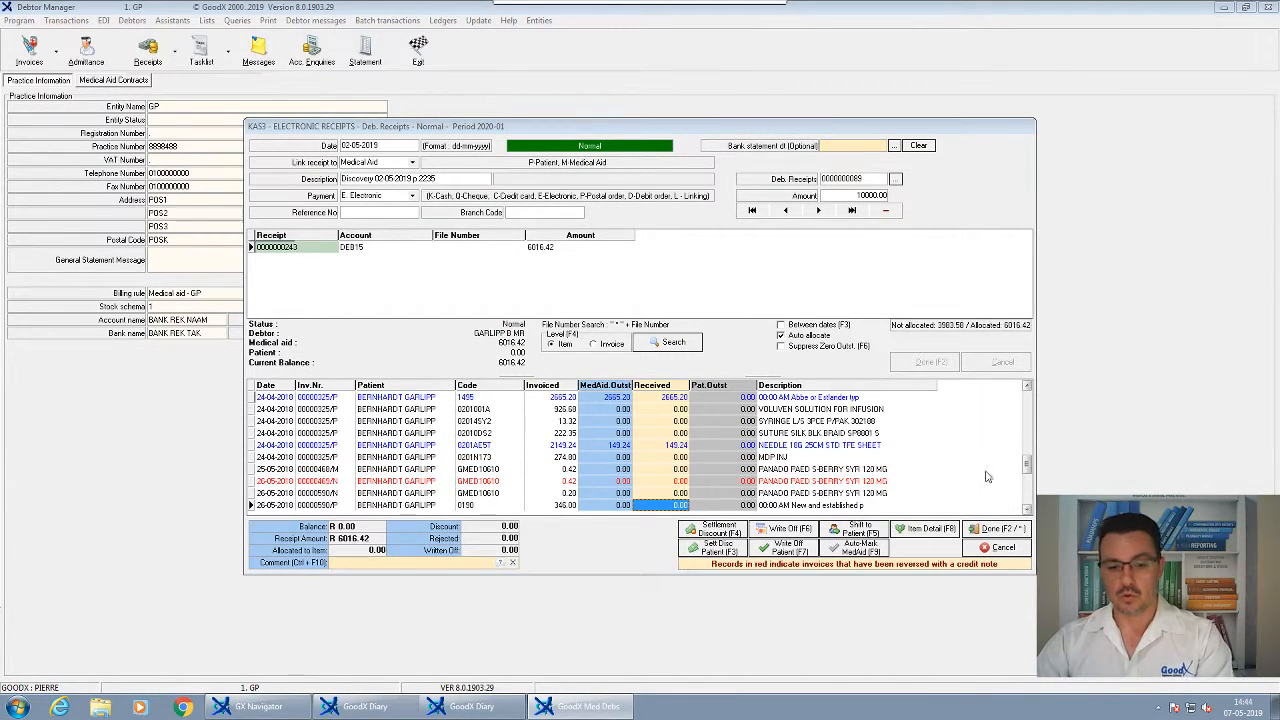
left_click(680, 448)
left_click(683, 399)
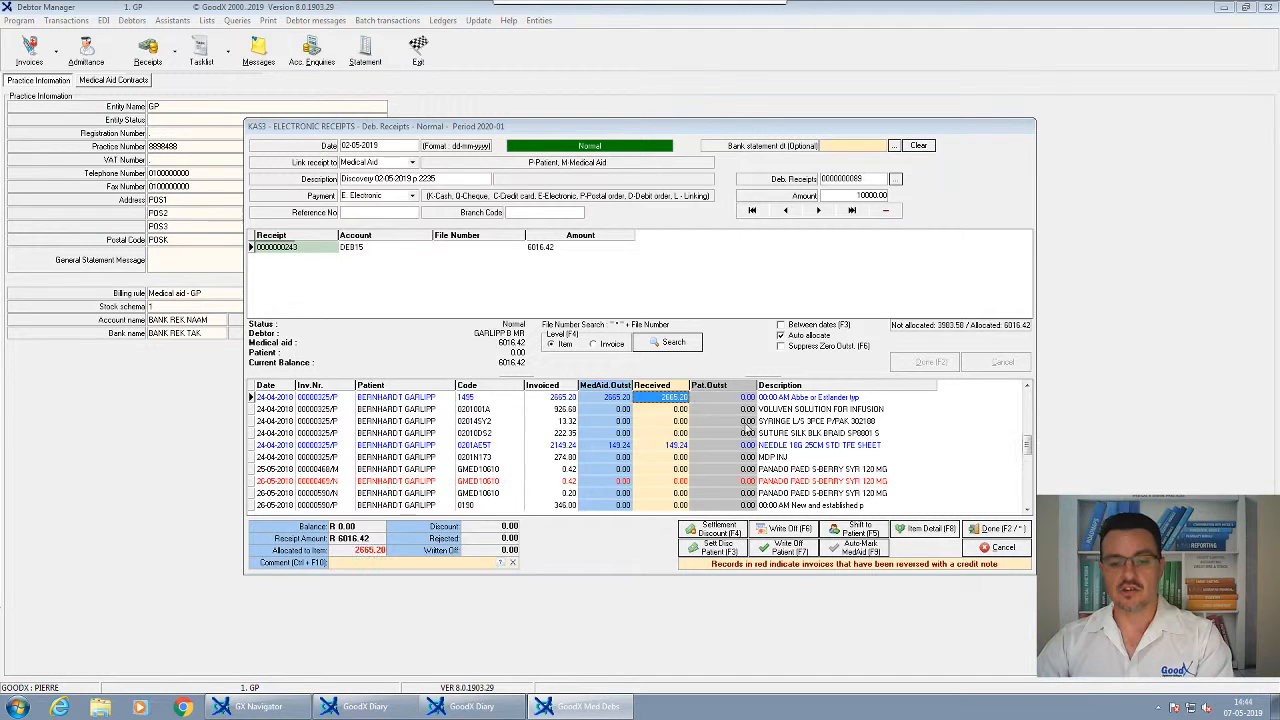
left_click(1027, 509)
scroll(1027, 509, "down", 9)
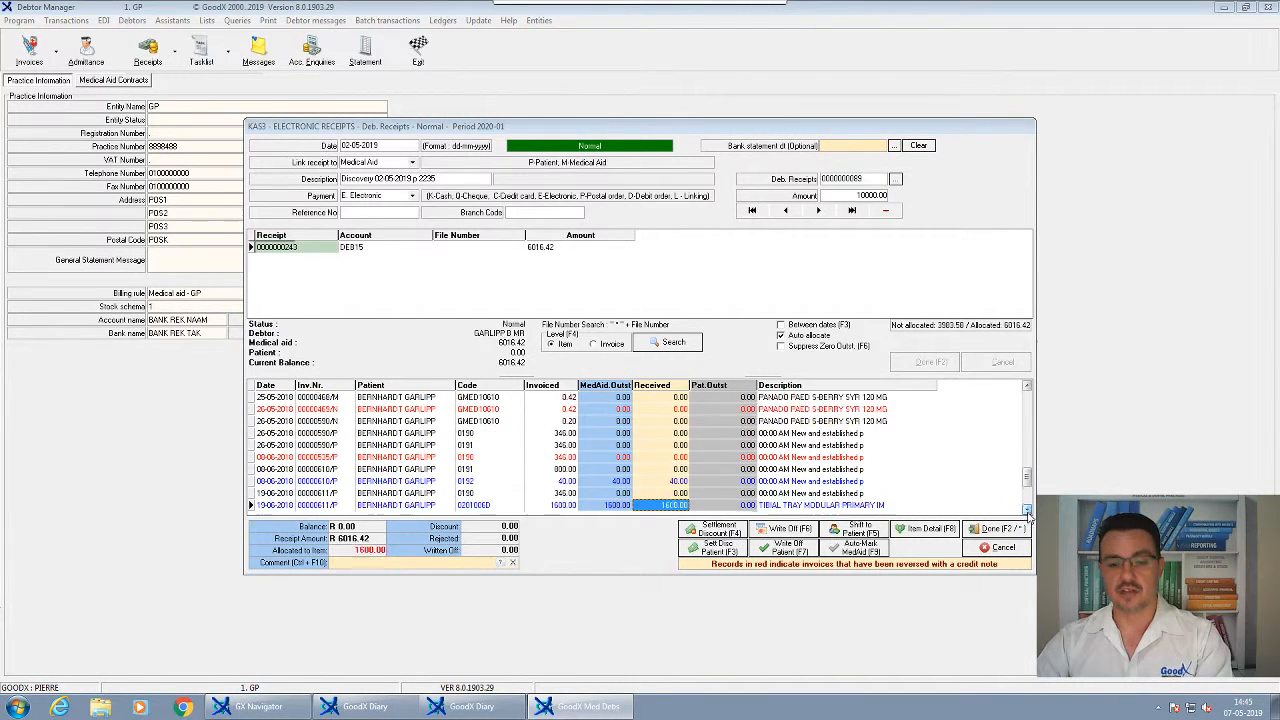
scroll(1027, 509, "down", 4)
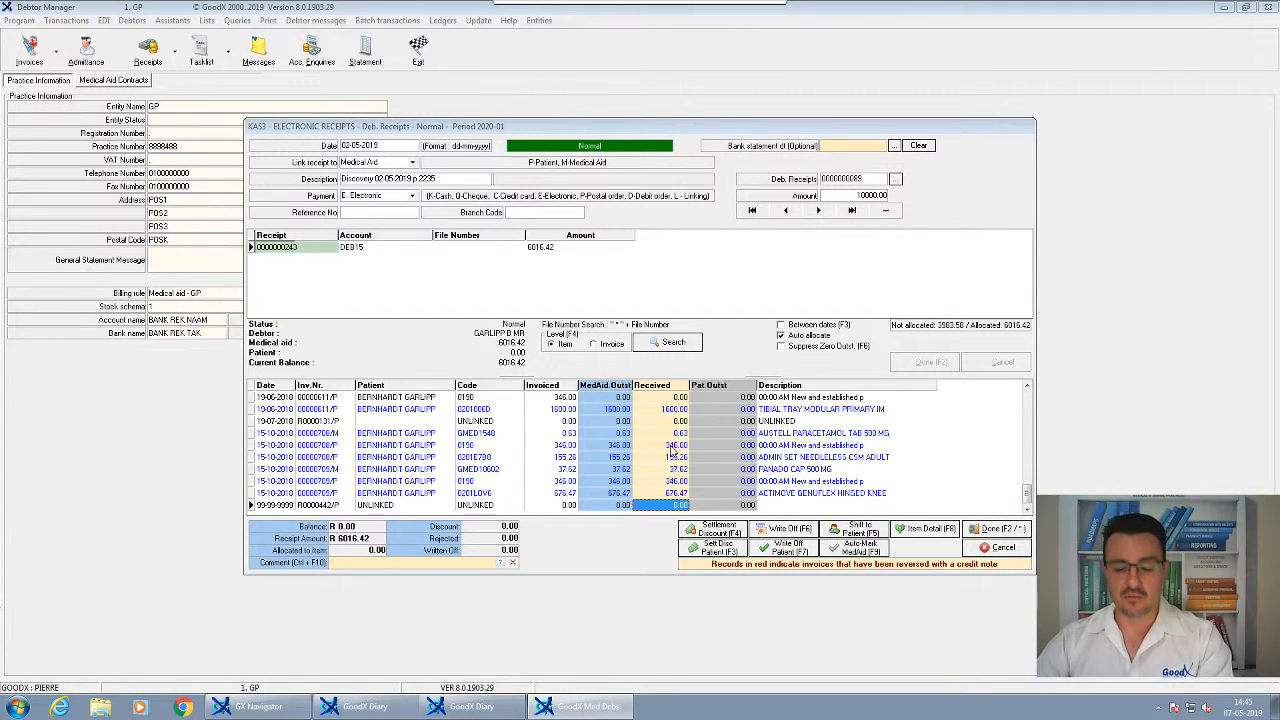
left_click(667, 494)
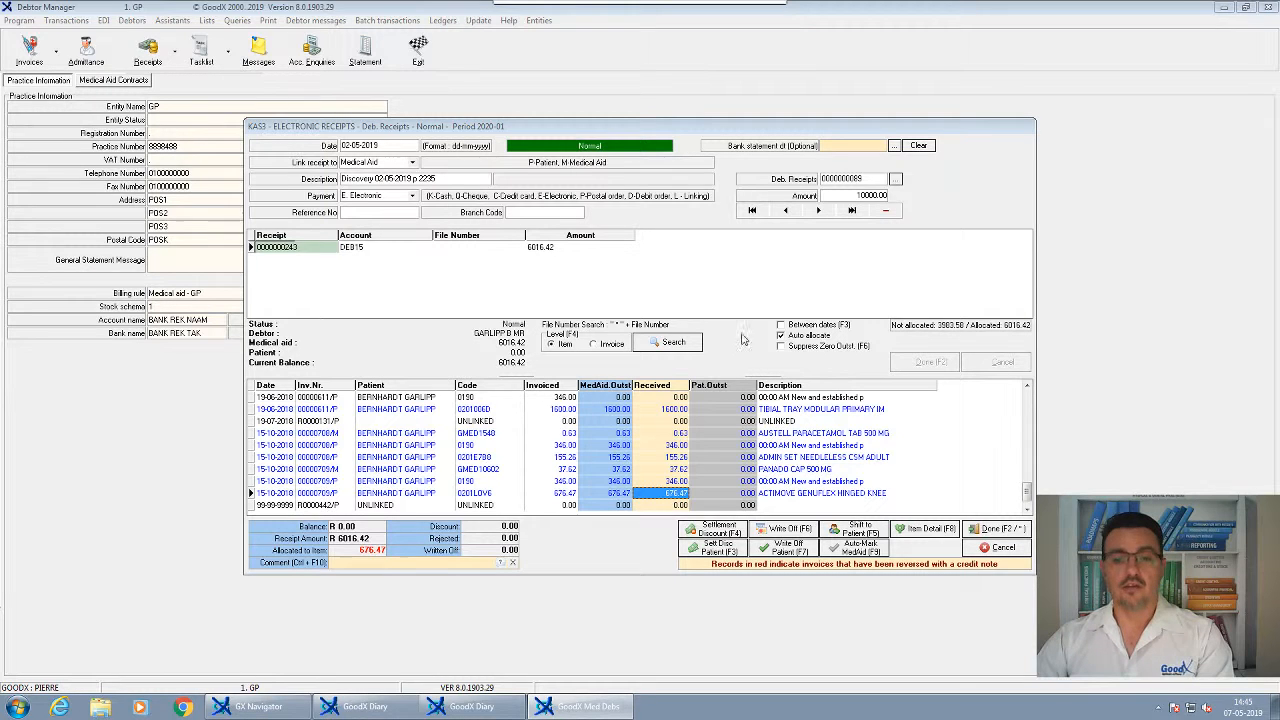
left_click(978, 533)
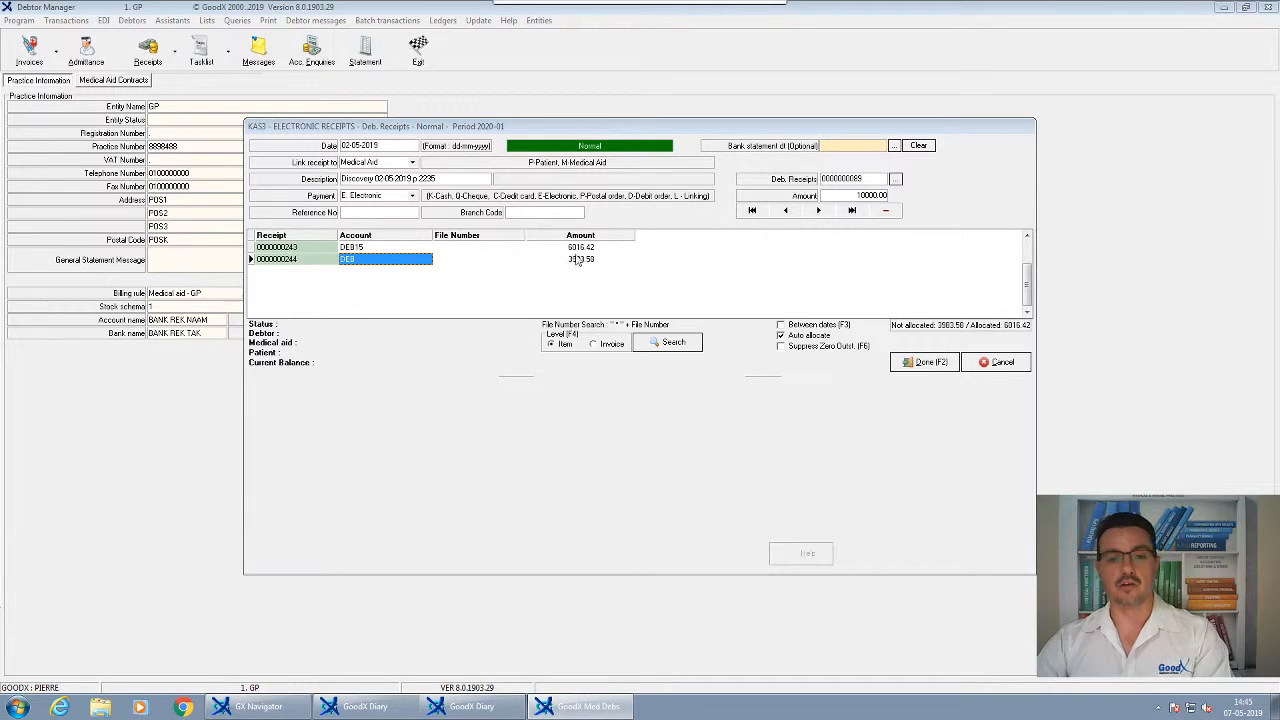
Look up a debtor for the new receipt line and review a Bestmed debtor's age analysis
left_click(581, 263)
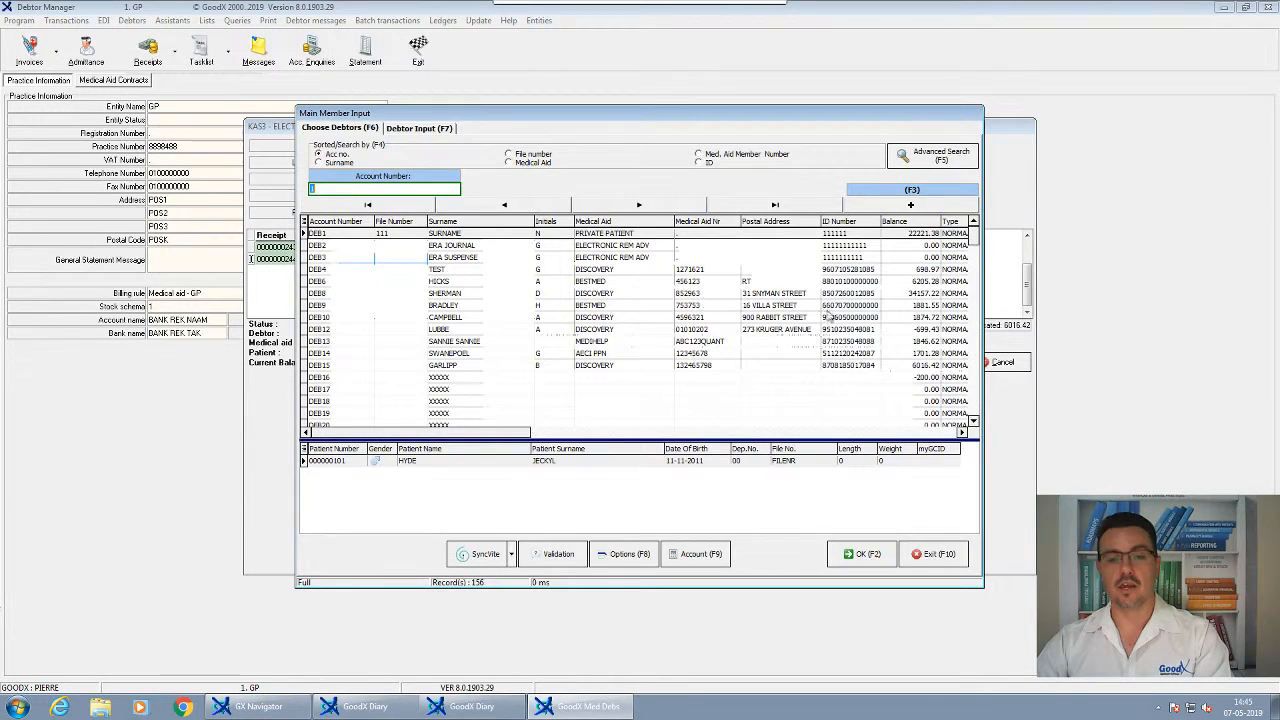
left_click(940, 555)
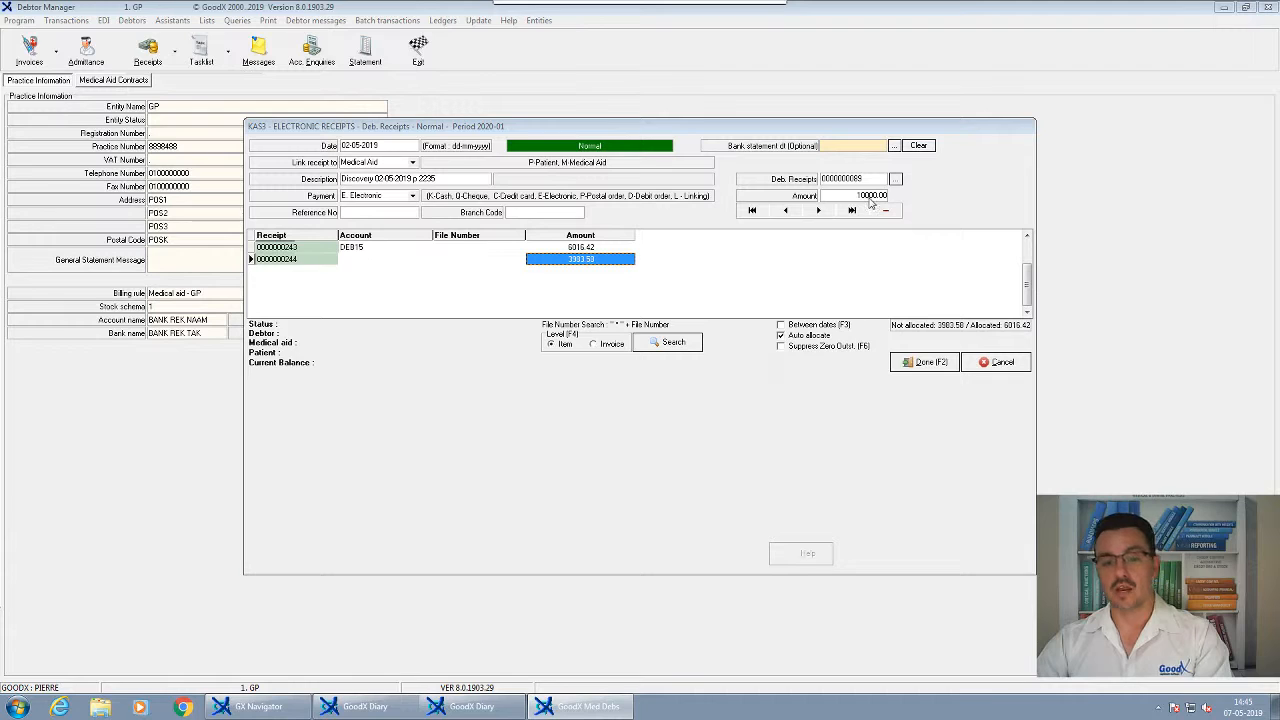
left_click(381, 262)
key("Return")
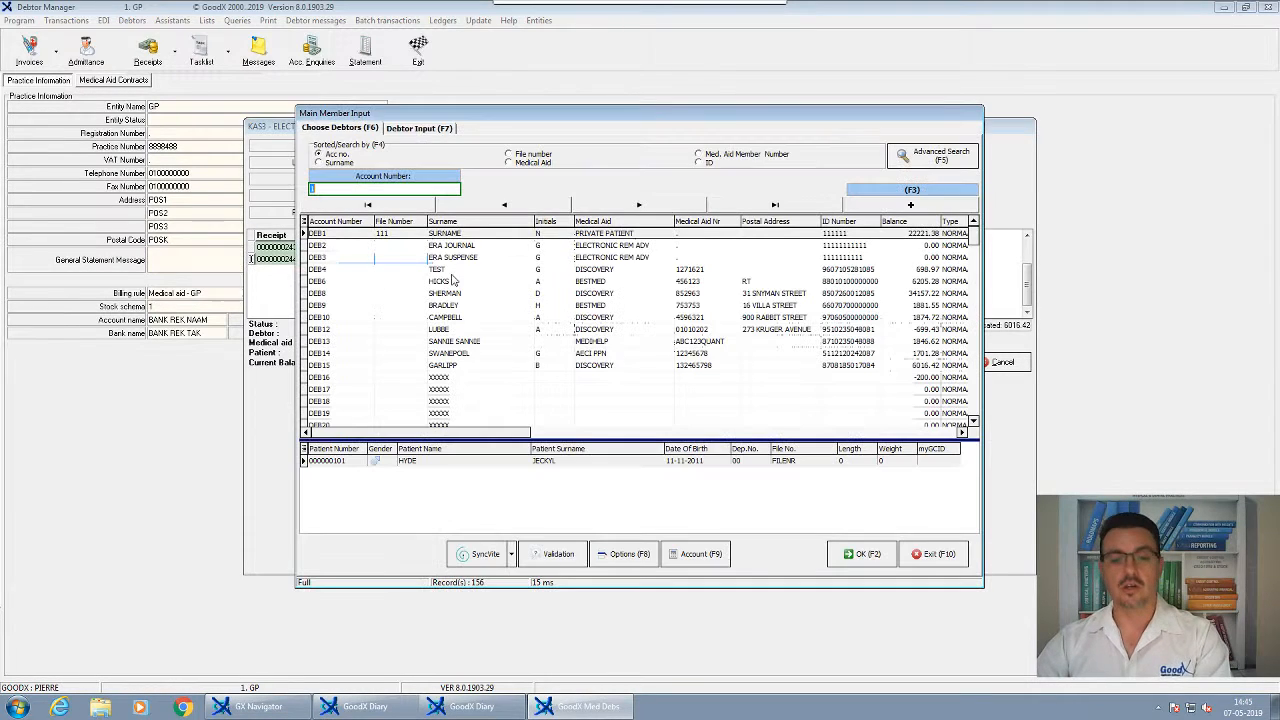
type("1")
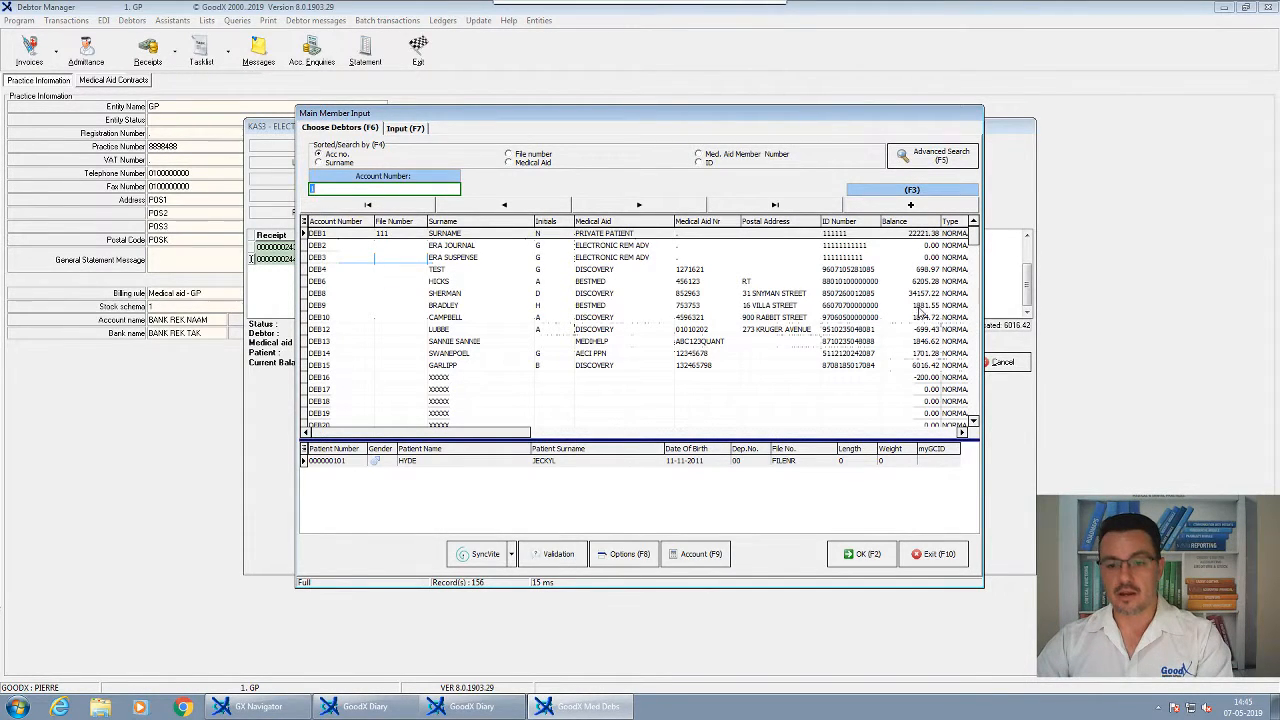
left_click(880, 306)
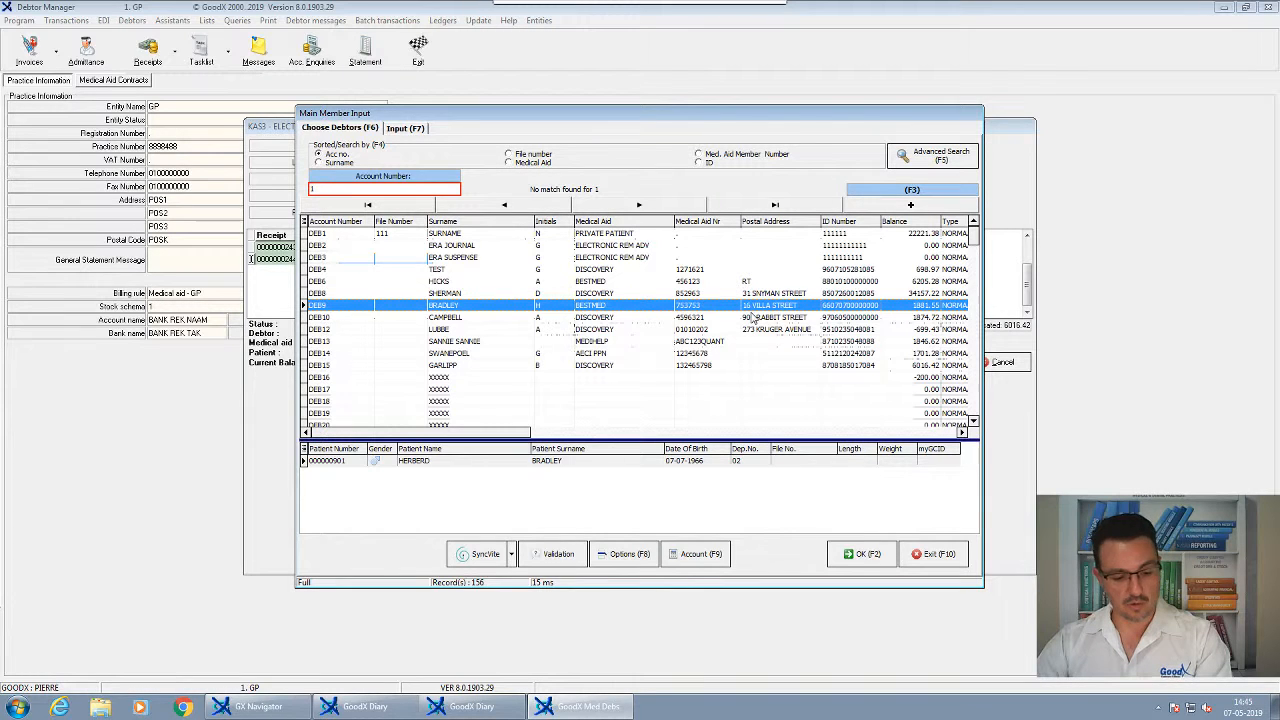
right_click(688, 310)
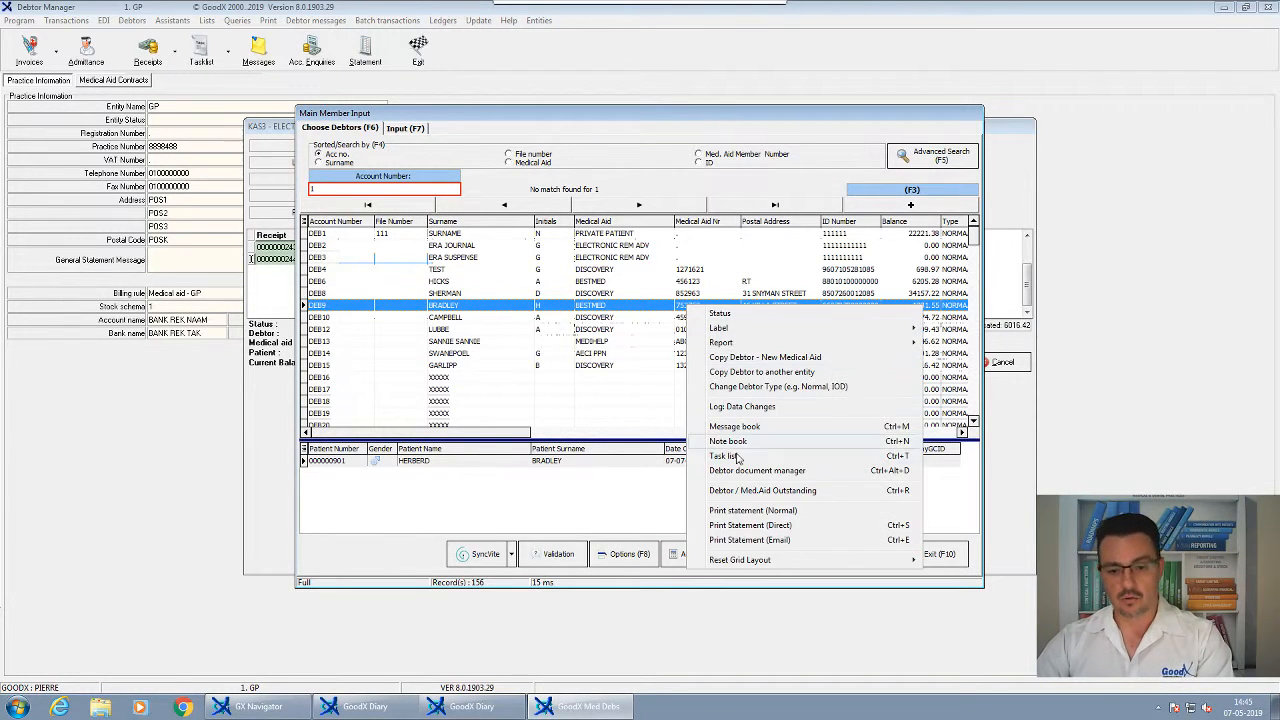
left_click(748, 500)
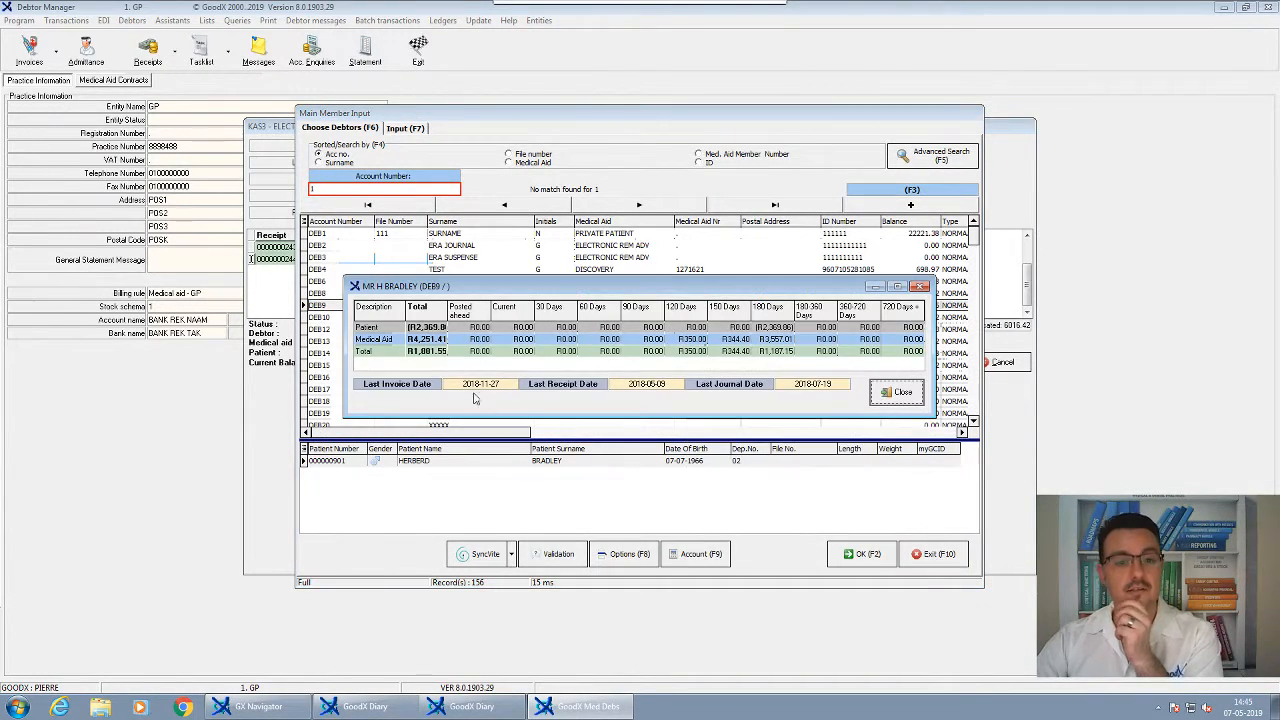
left_click(899, 392)
Check outstanding balances, then link the line to the Bestmed debtor with the 6205.28 balance
left_click(775, 293)
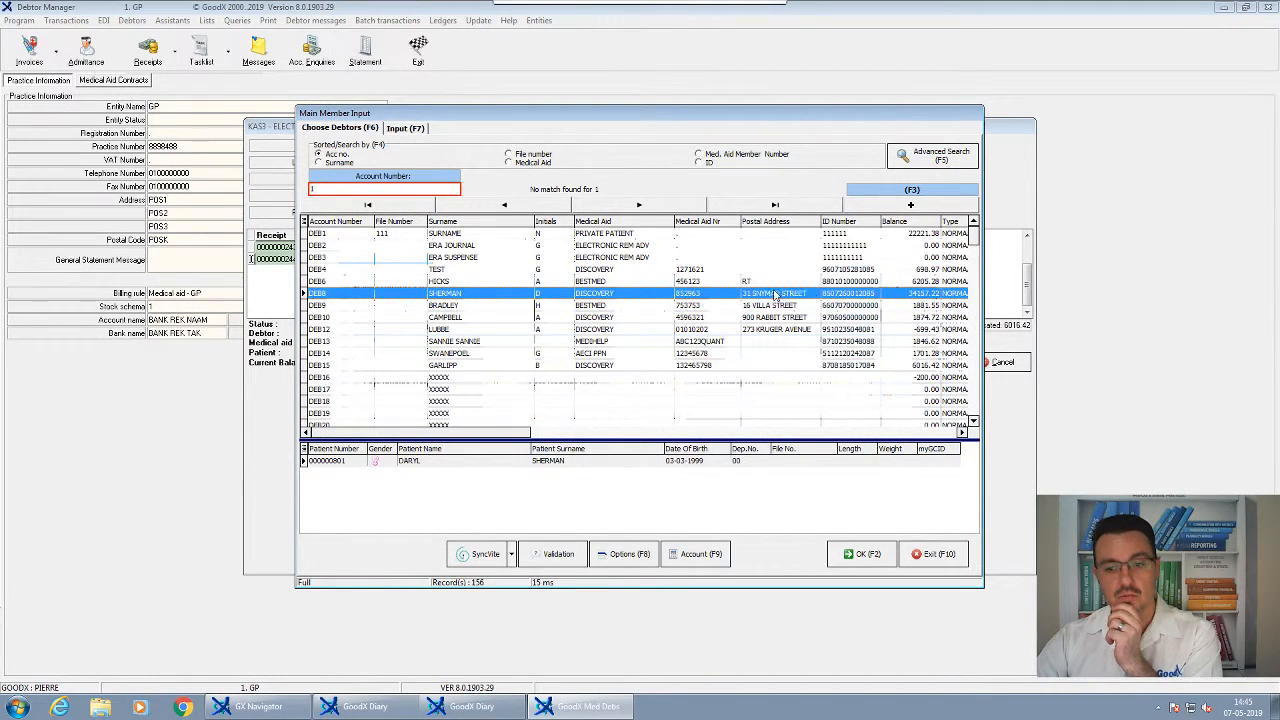
left_click(805, 282)
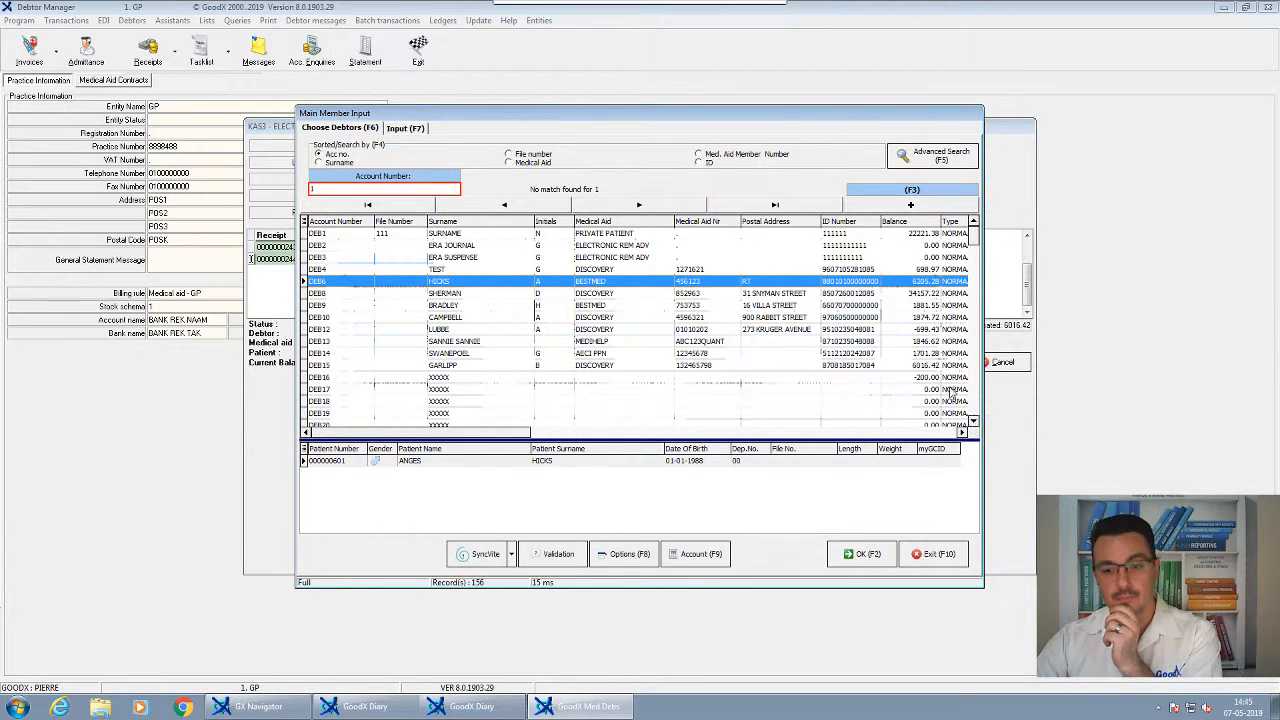
right_click(697, 286)
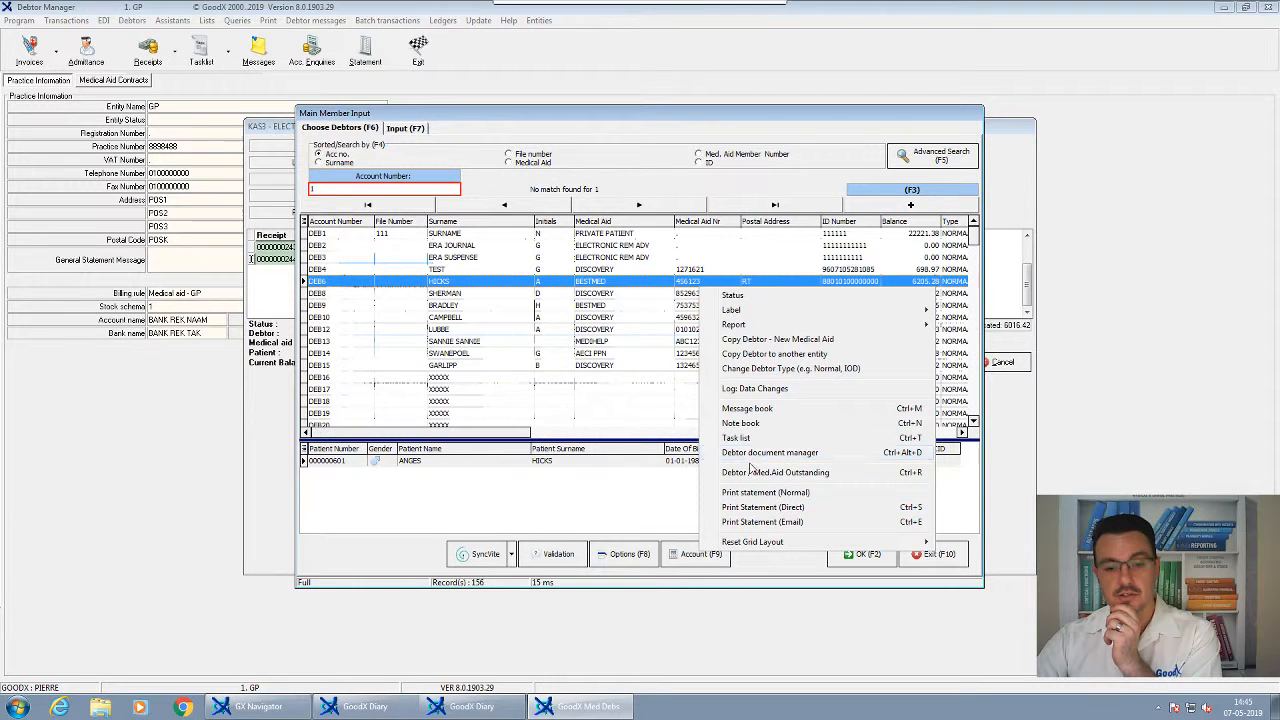
left_click(736, 474)
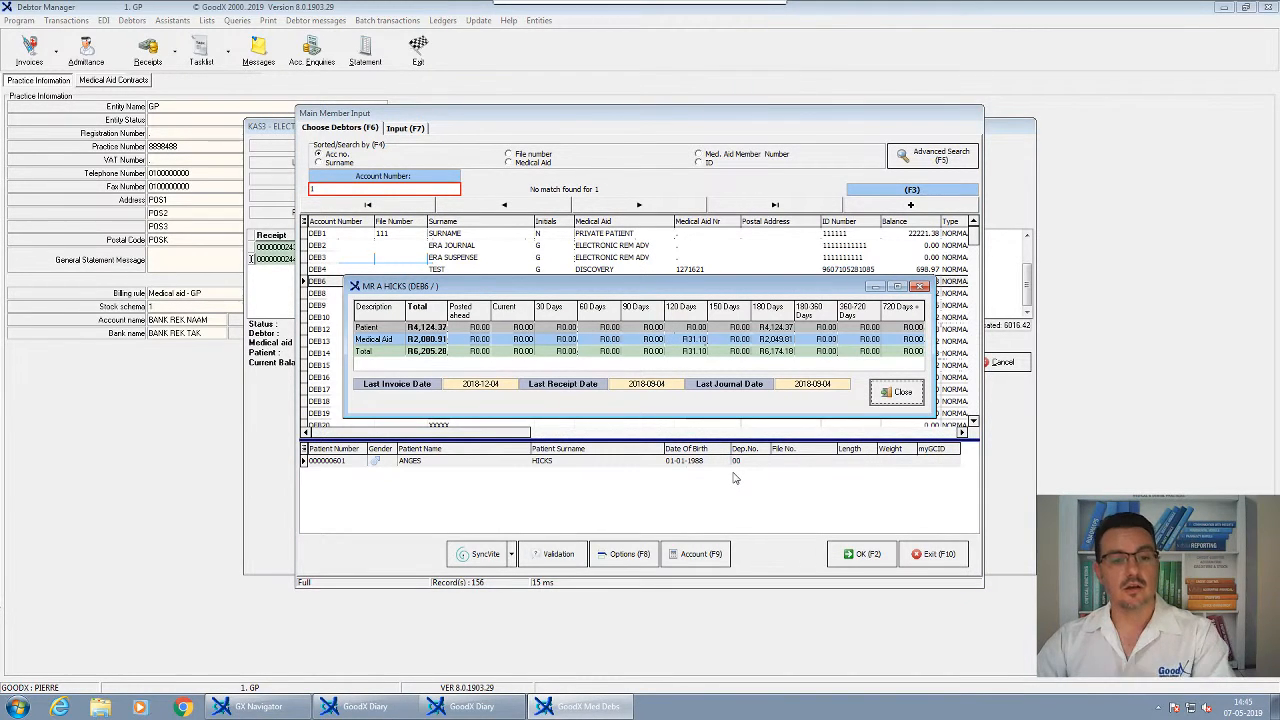
left_click(410, 340)
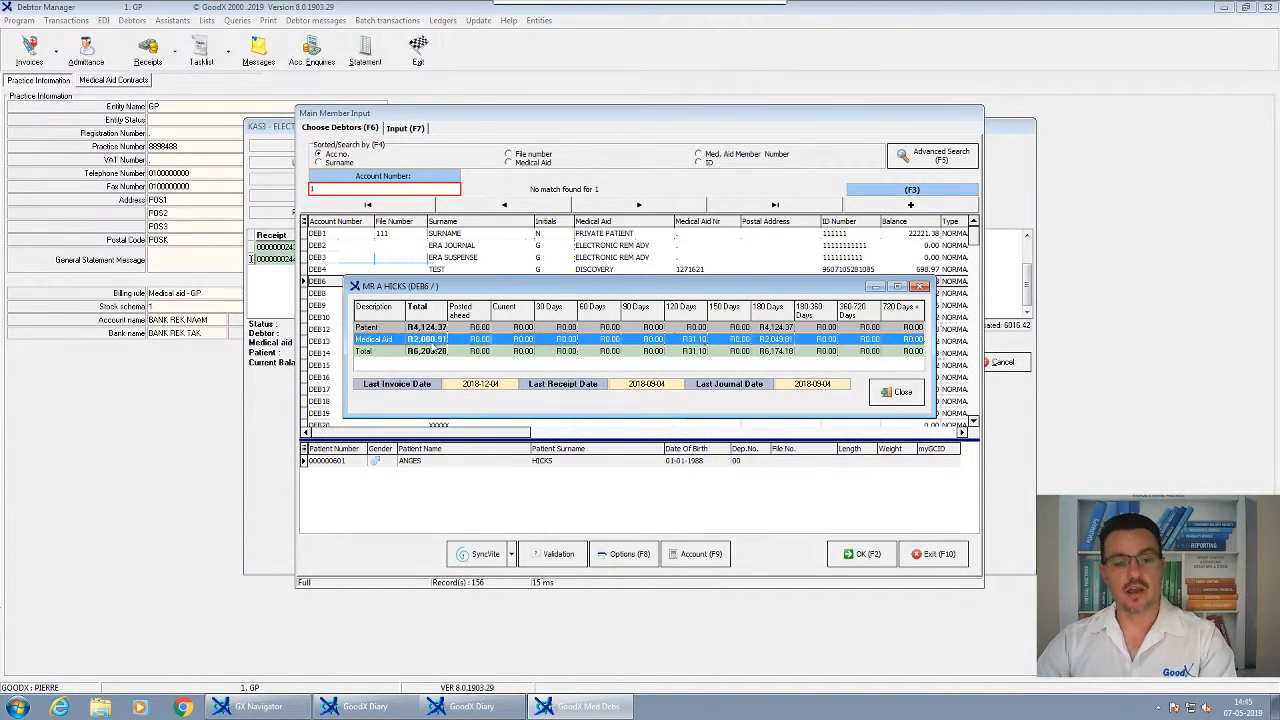
left_click(442, 332)
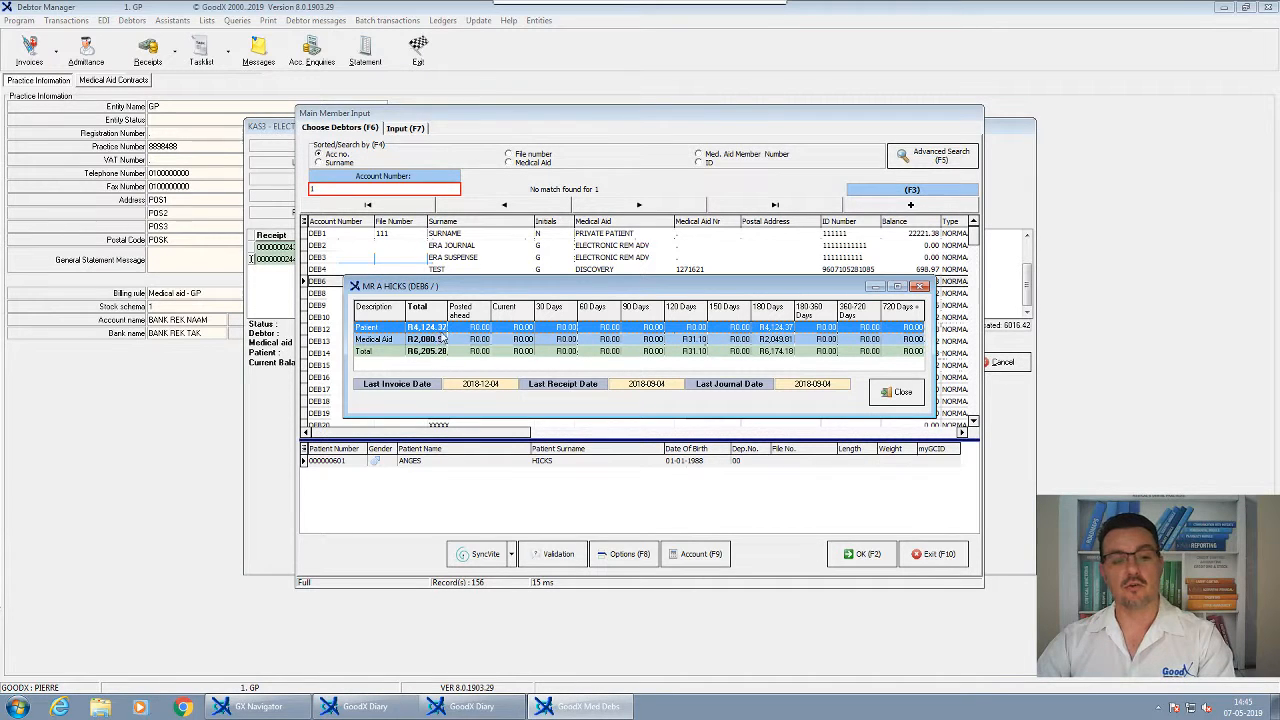
left_click(900, 392)
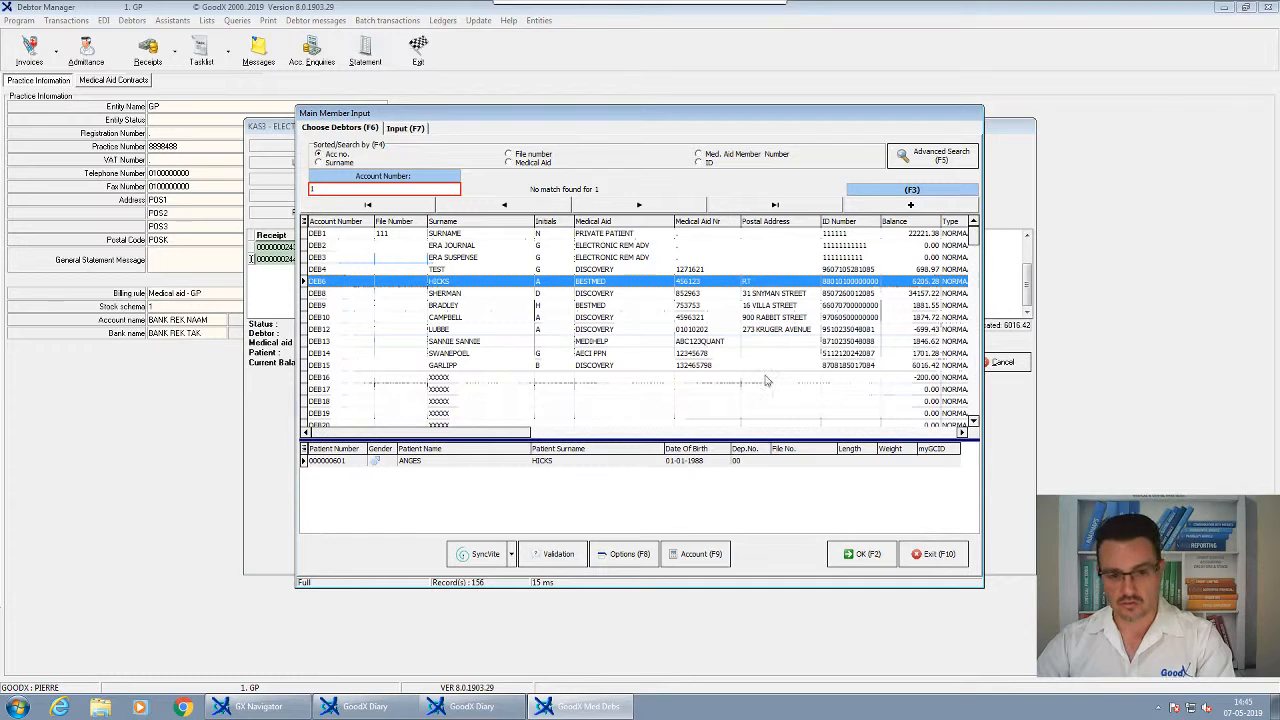
left_click(860, 553)
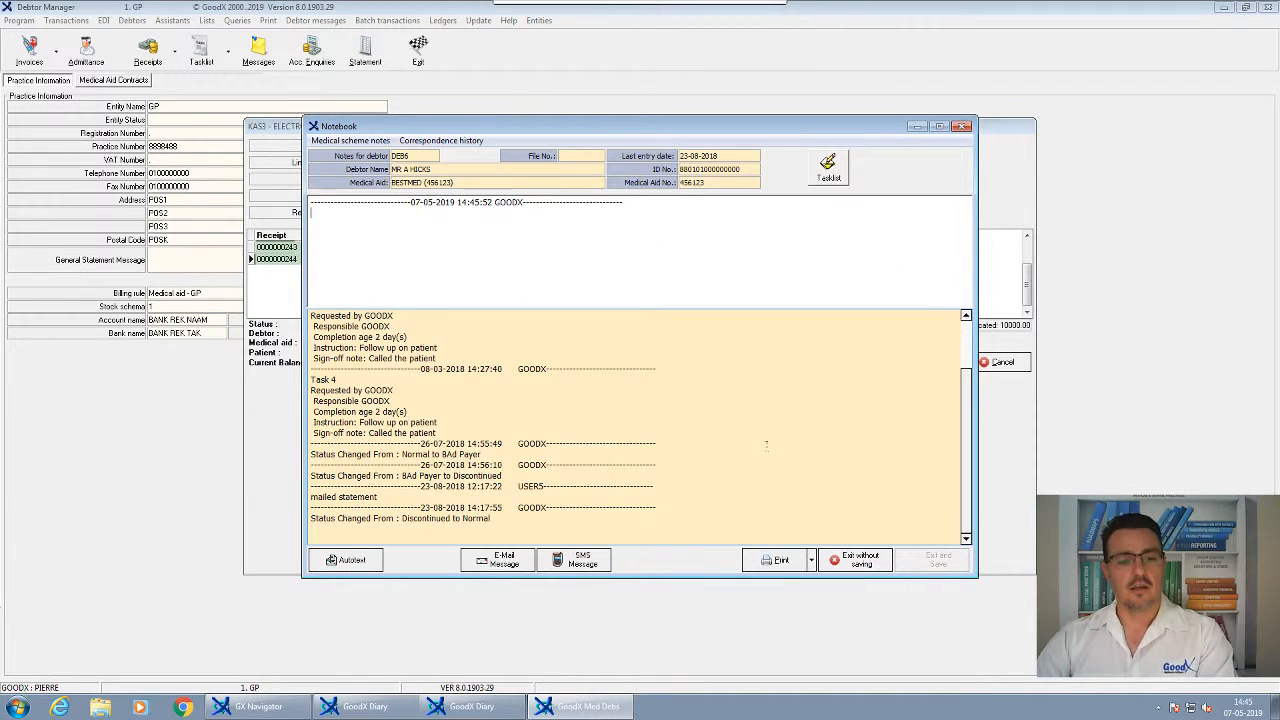
left_click(856, 560)
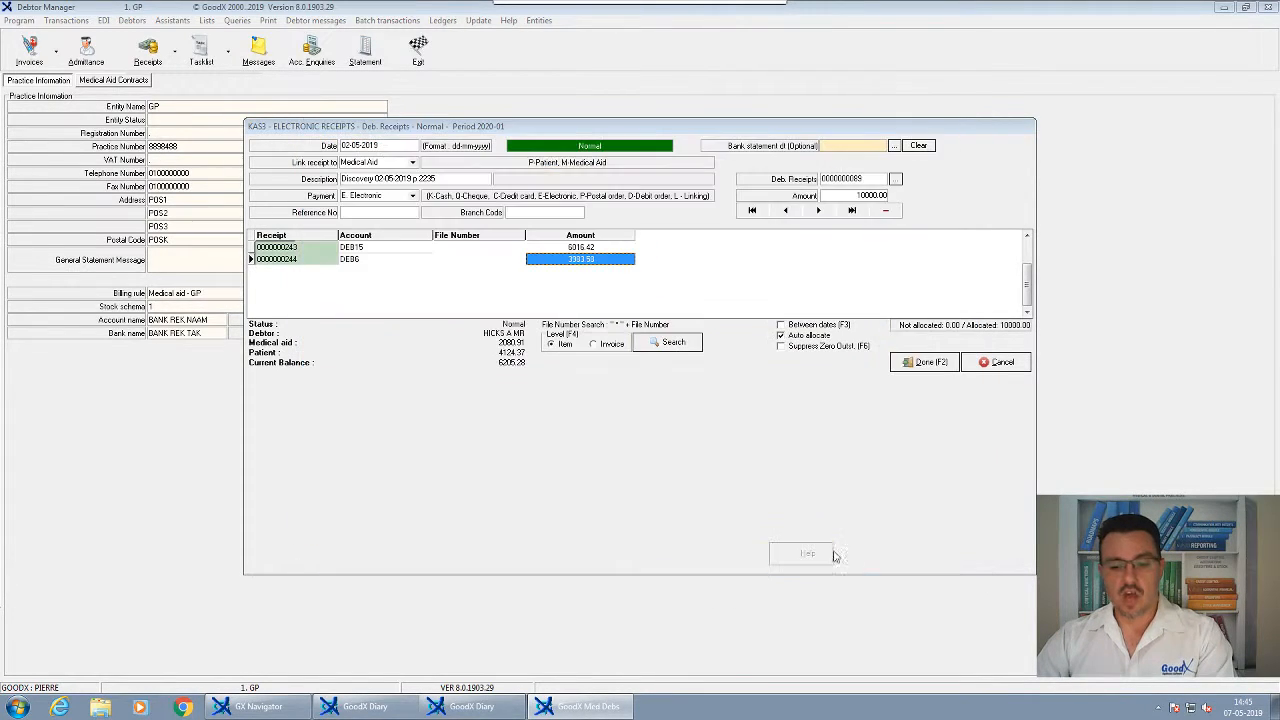
Enter 2000.00 on the second receipt line with Suppress Zero Outst. turned on
type("200")
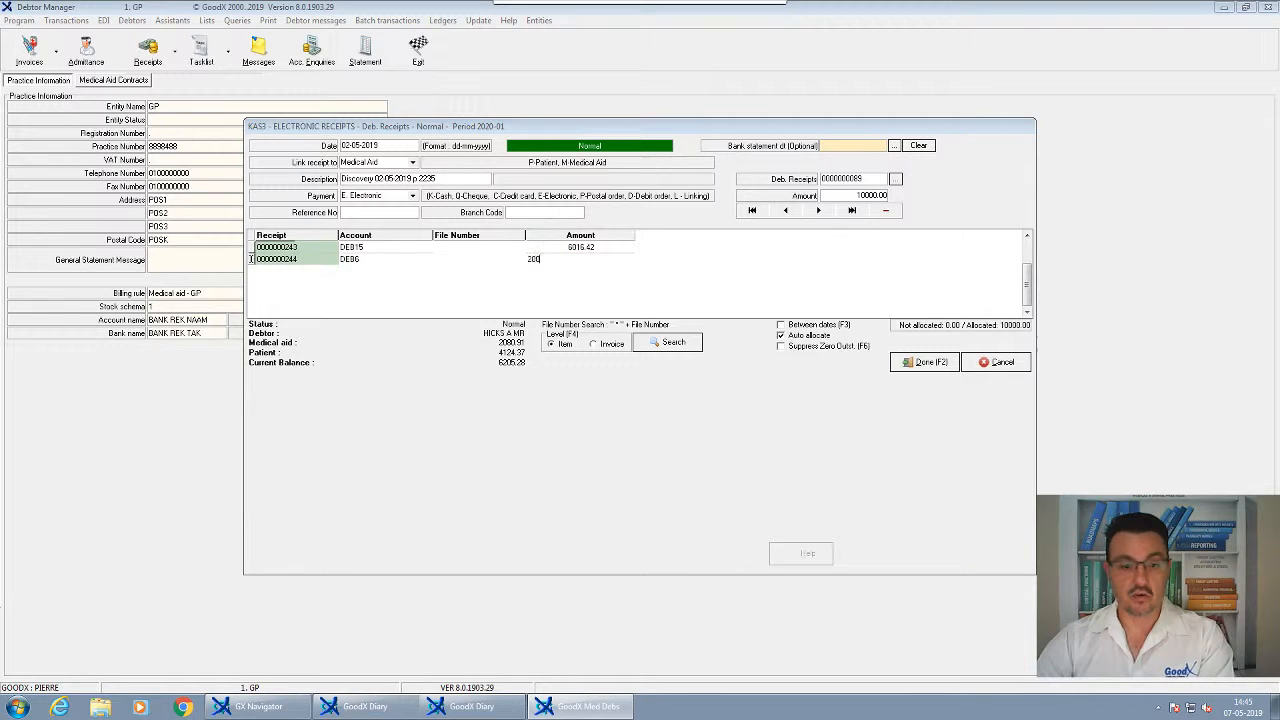
type("0")
key("Return")
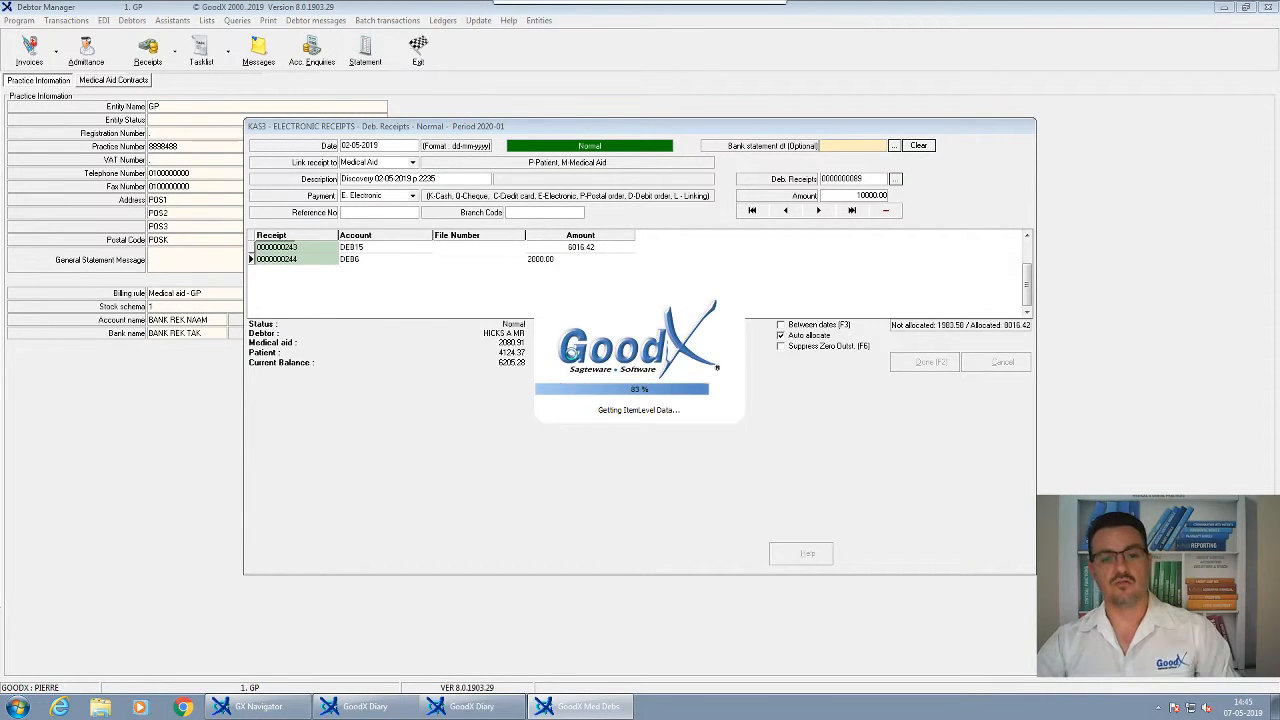
left_click(648, 389)
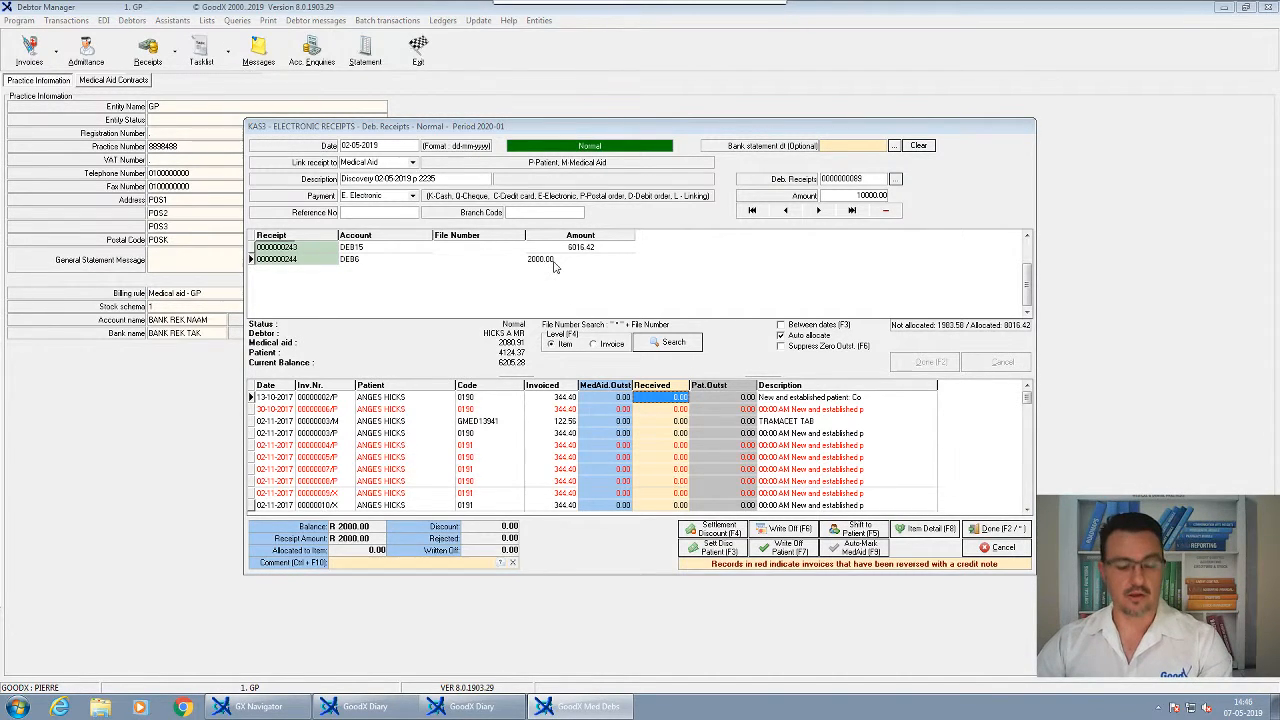
key("Escape")
key("Escape")
left_click(797, 350)
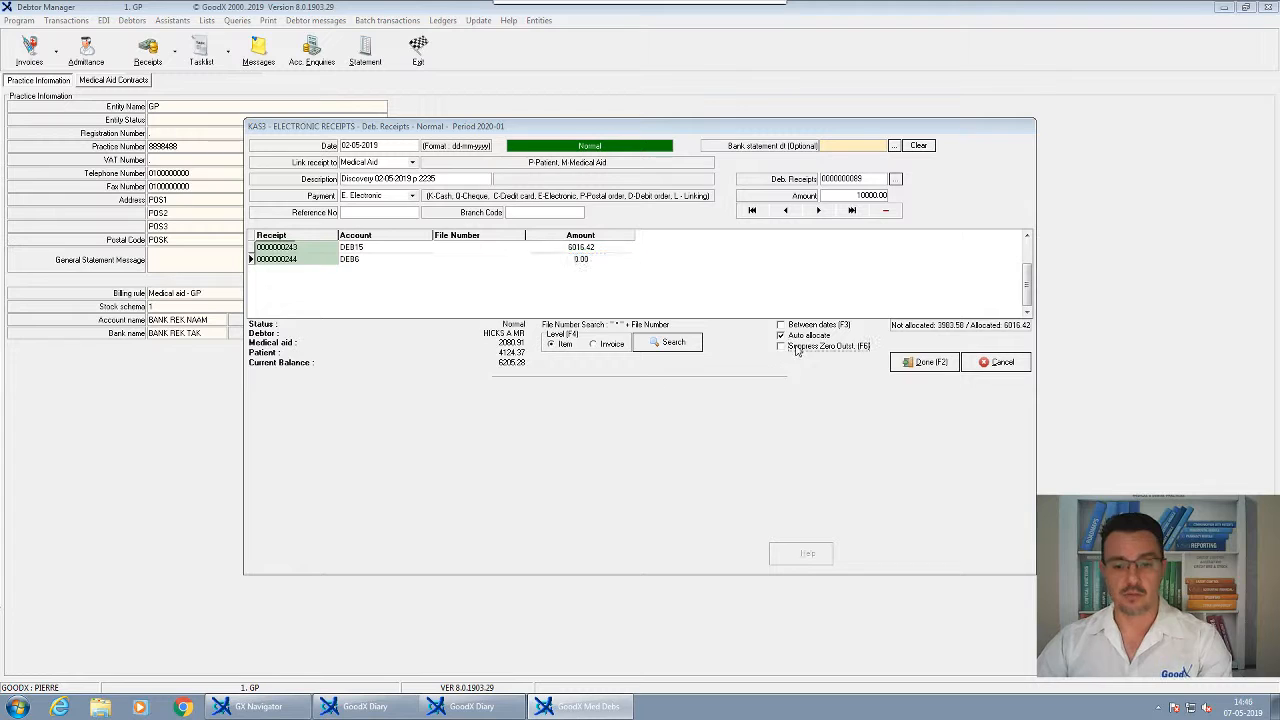
left_click(797, 350)
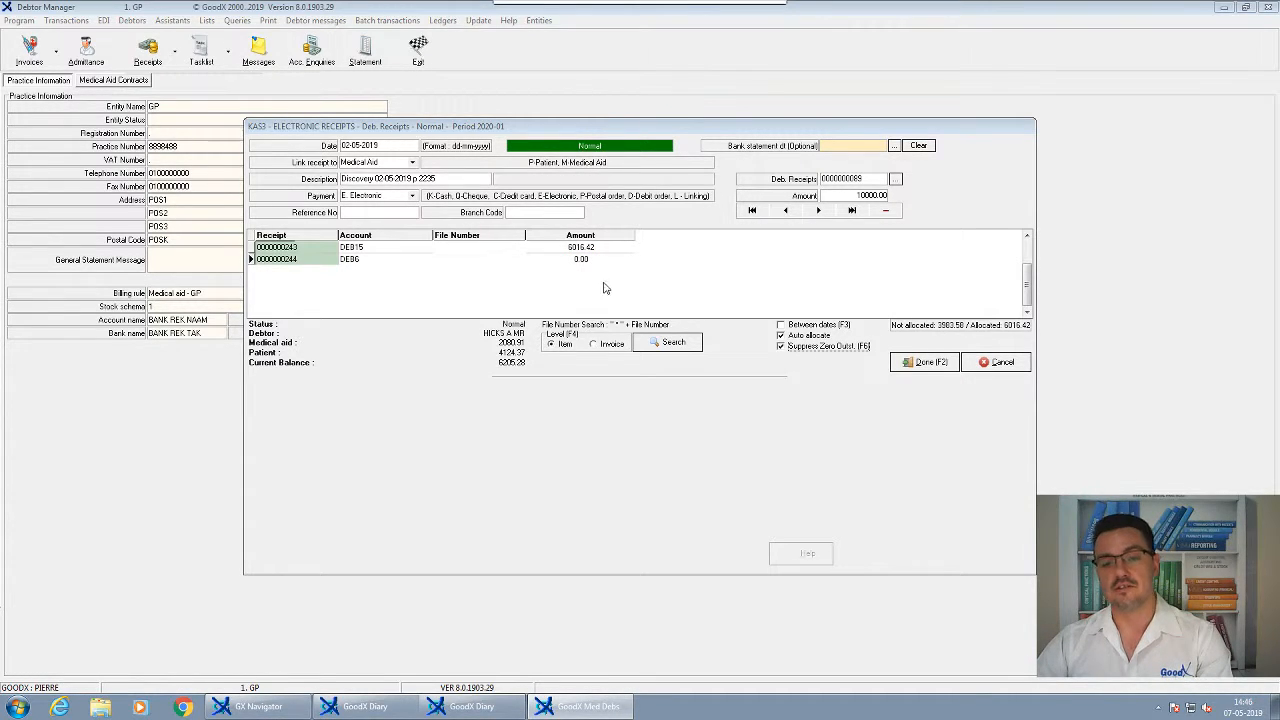
left_click(578, 263)
type("20")
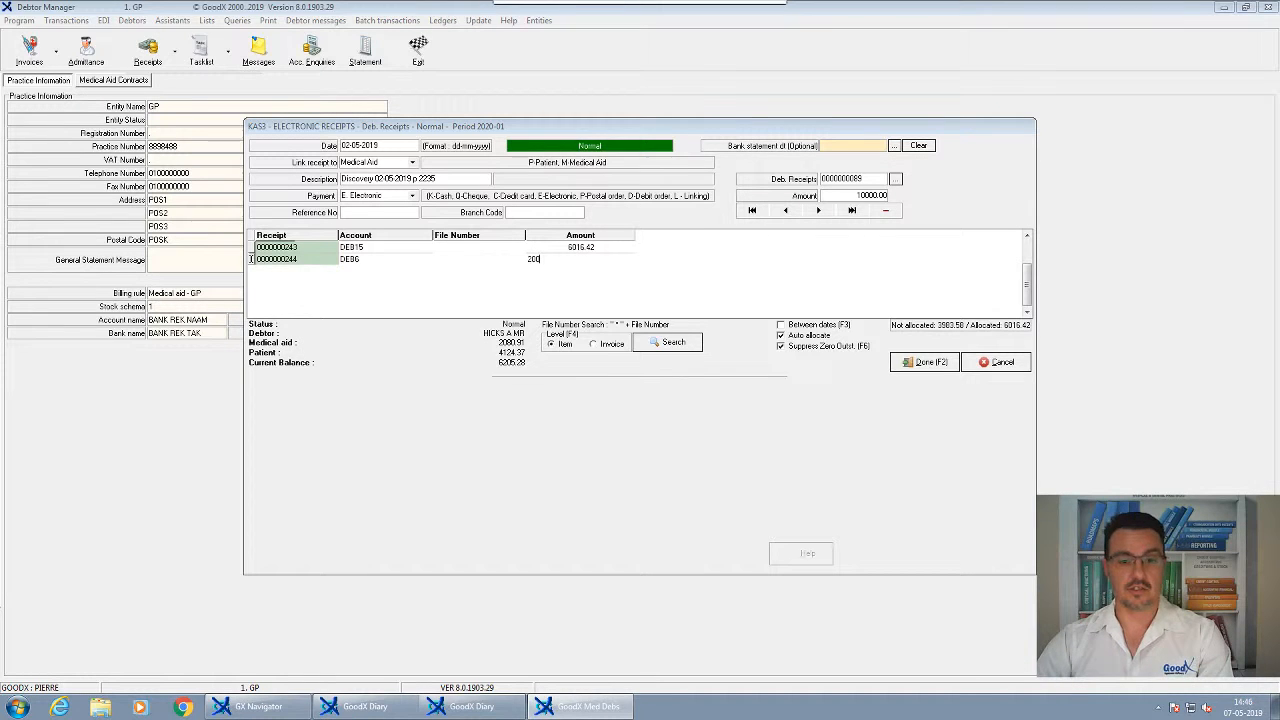
key("Return")
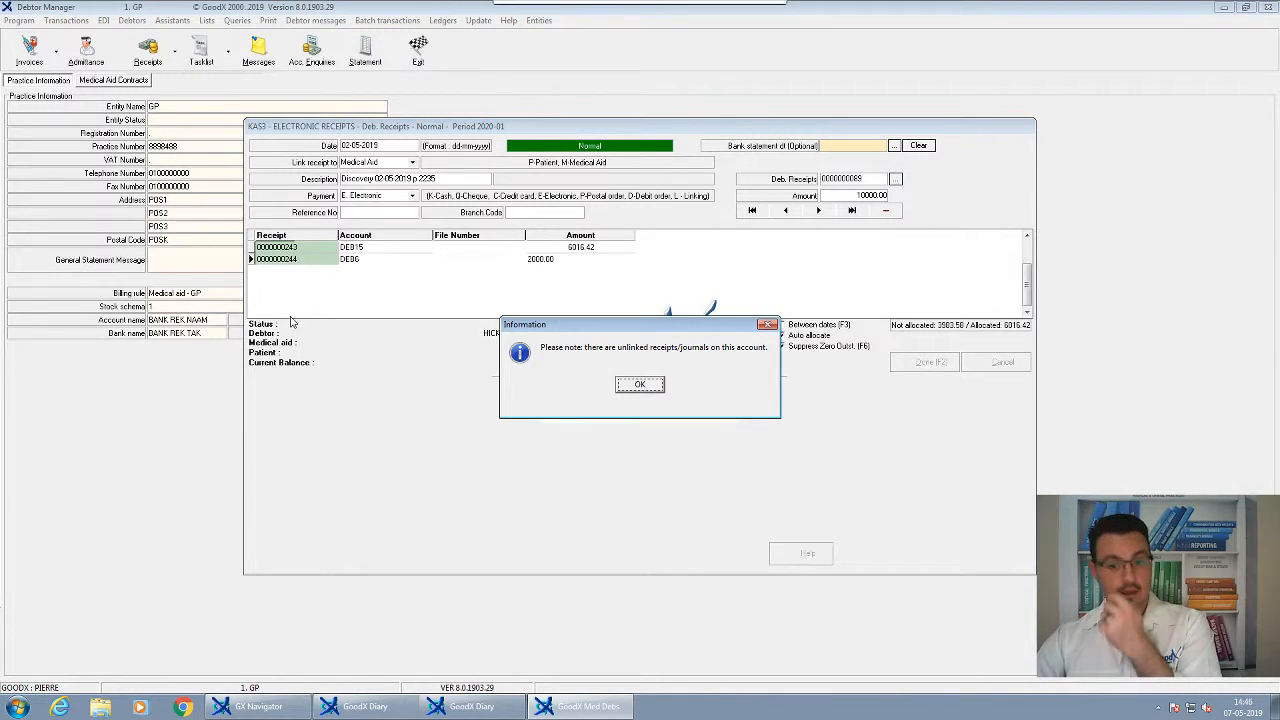
left_click(640, 388)
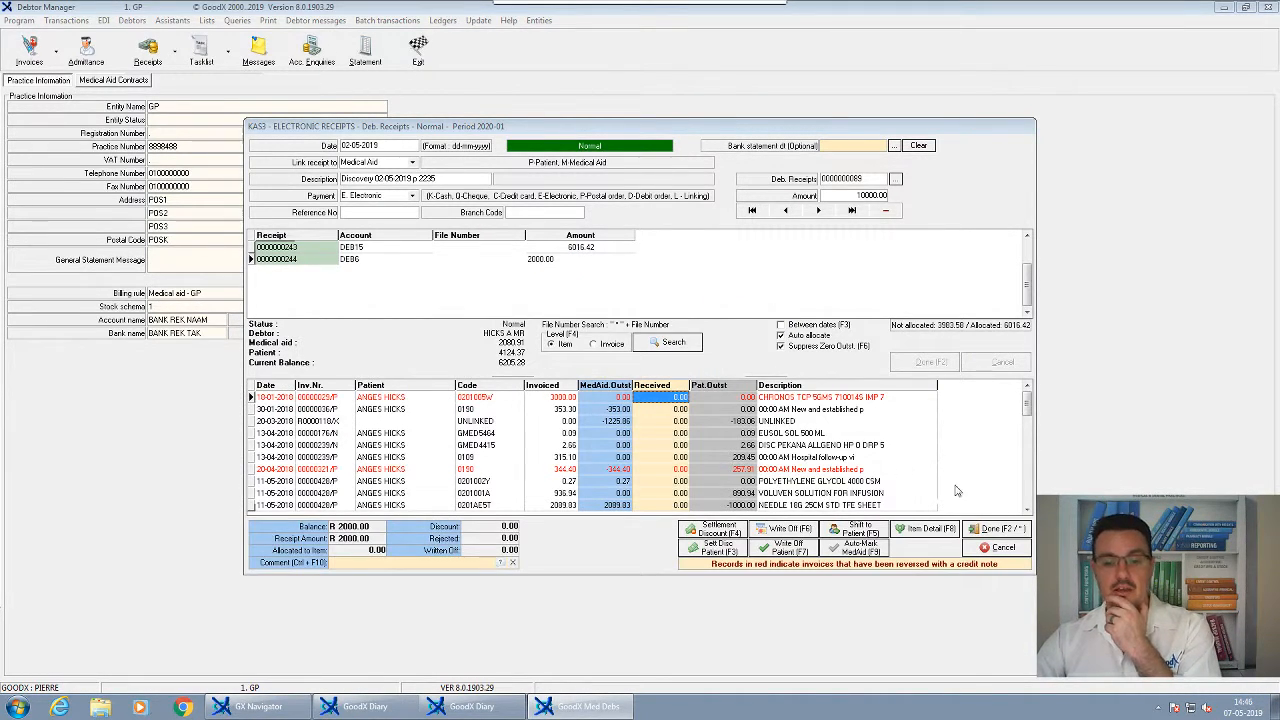
Allocate 344.40 to the 13-09-2010 consultation and 1.00 to the SAMA admin fee line
left_click(1027, 510)
left_click(1027, 511)
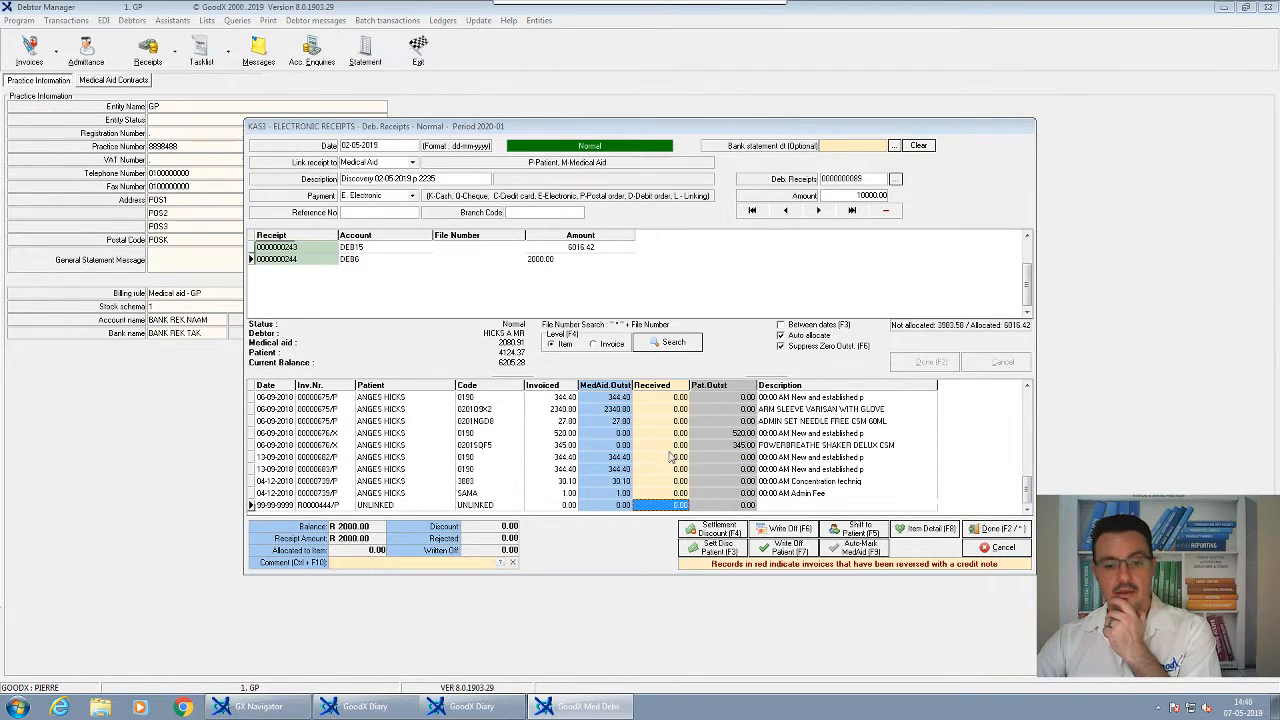
left_click(675, 481)
double_click(668, 460)
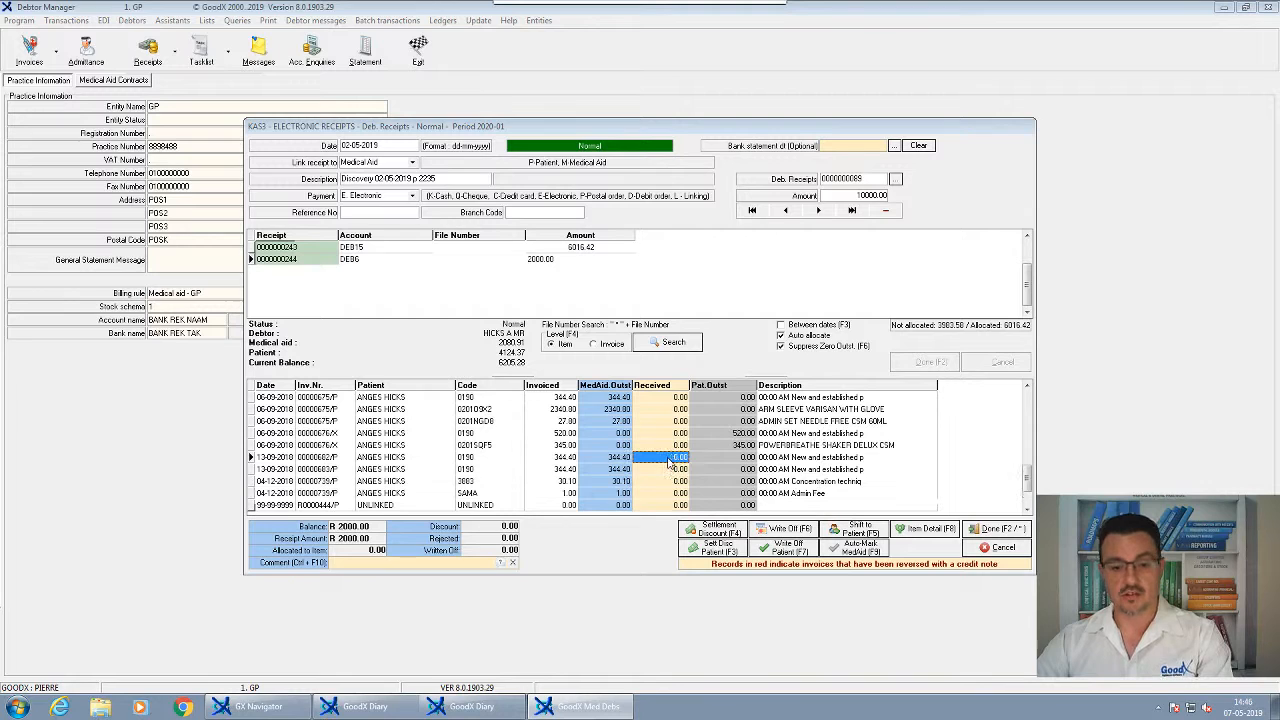
key("Return")
key("Return")
key("Return")
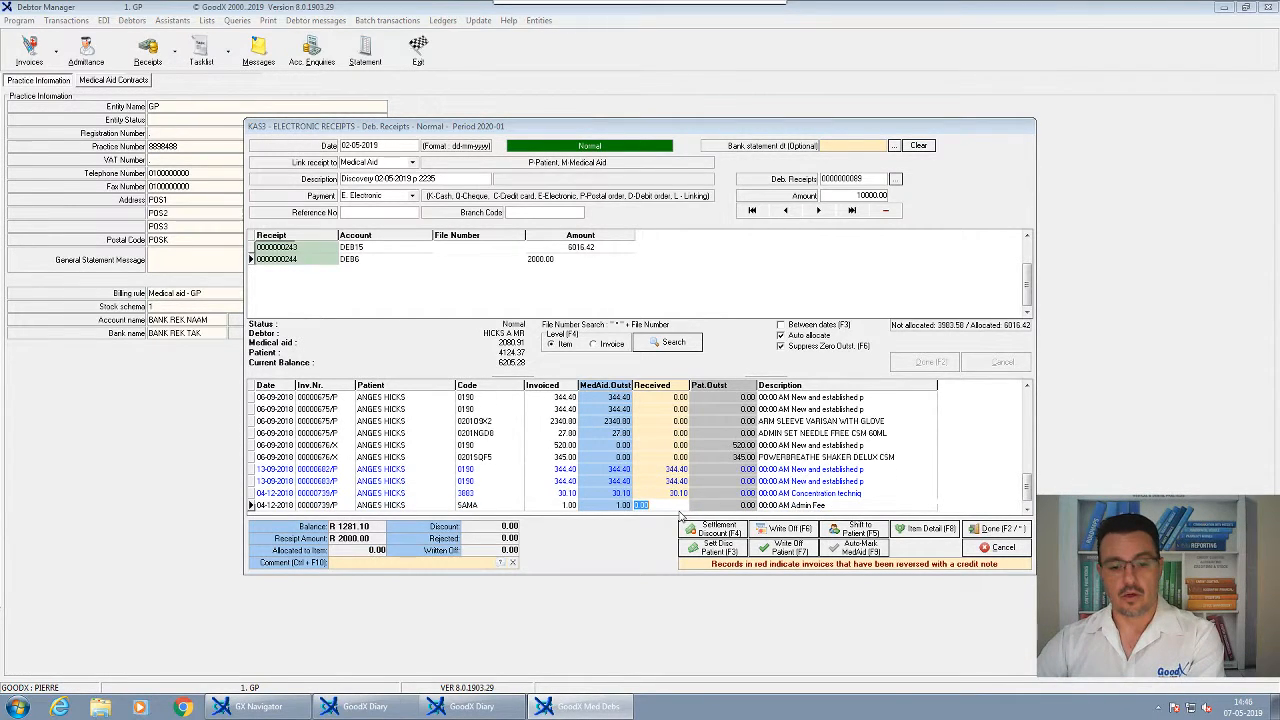
key("Return")
Allocate 344.40 to the 06-09-2010 consultation, 27.00 to ADMIN SET NEEDLE and 907.90 to ARM SLEEVE
left_click(661, 492)
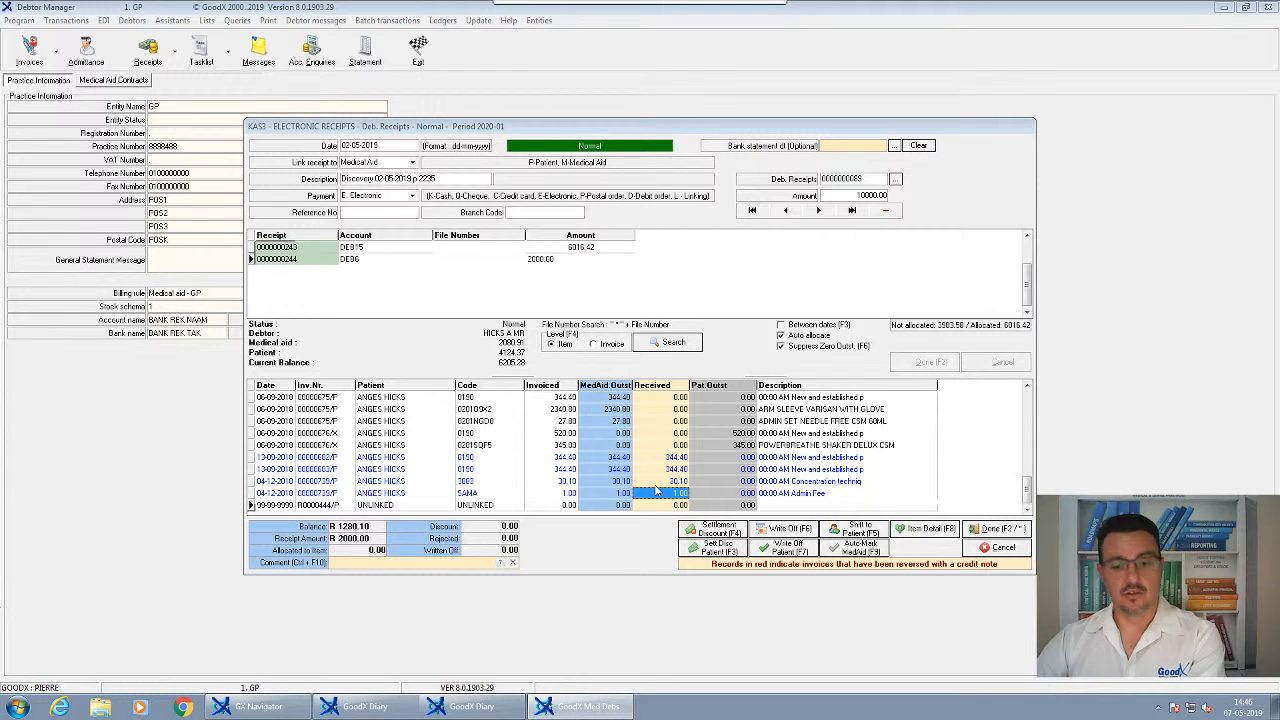
left_click(661, 420)
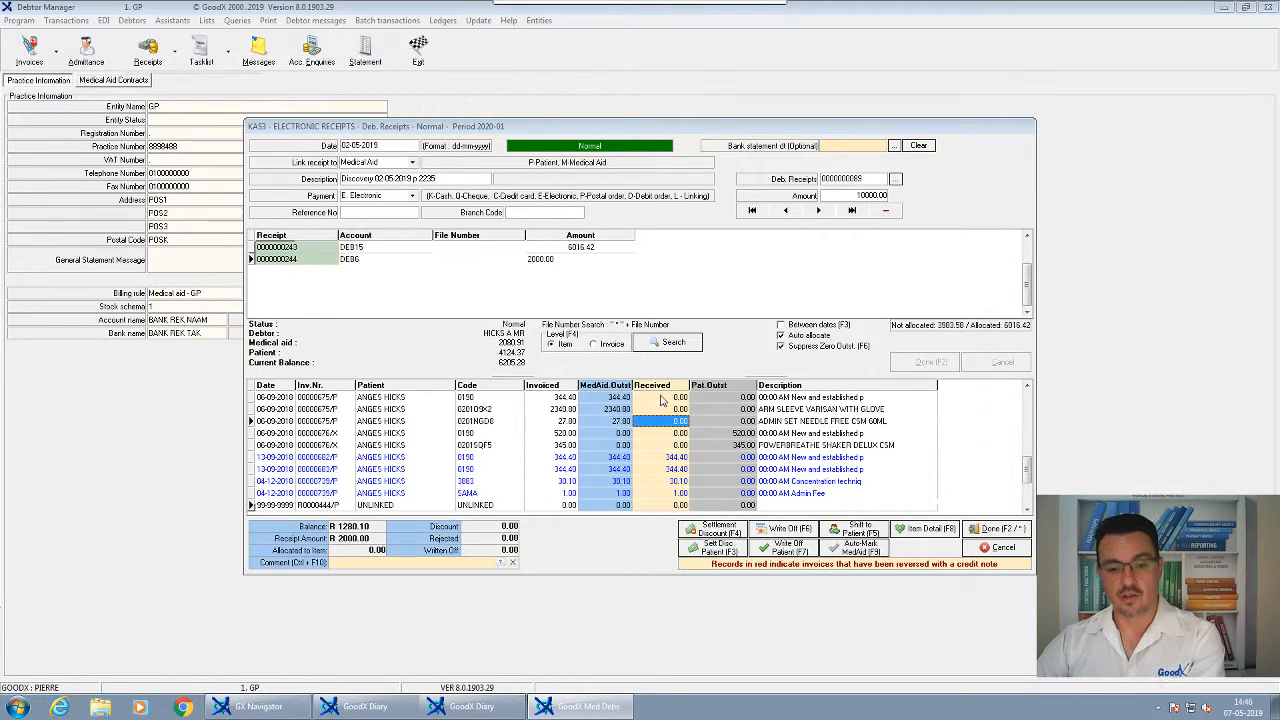
left_click(659, 398)
left_click(657, 398)
key("Return")
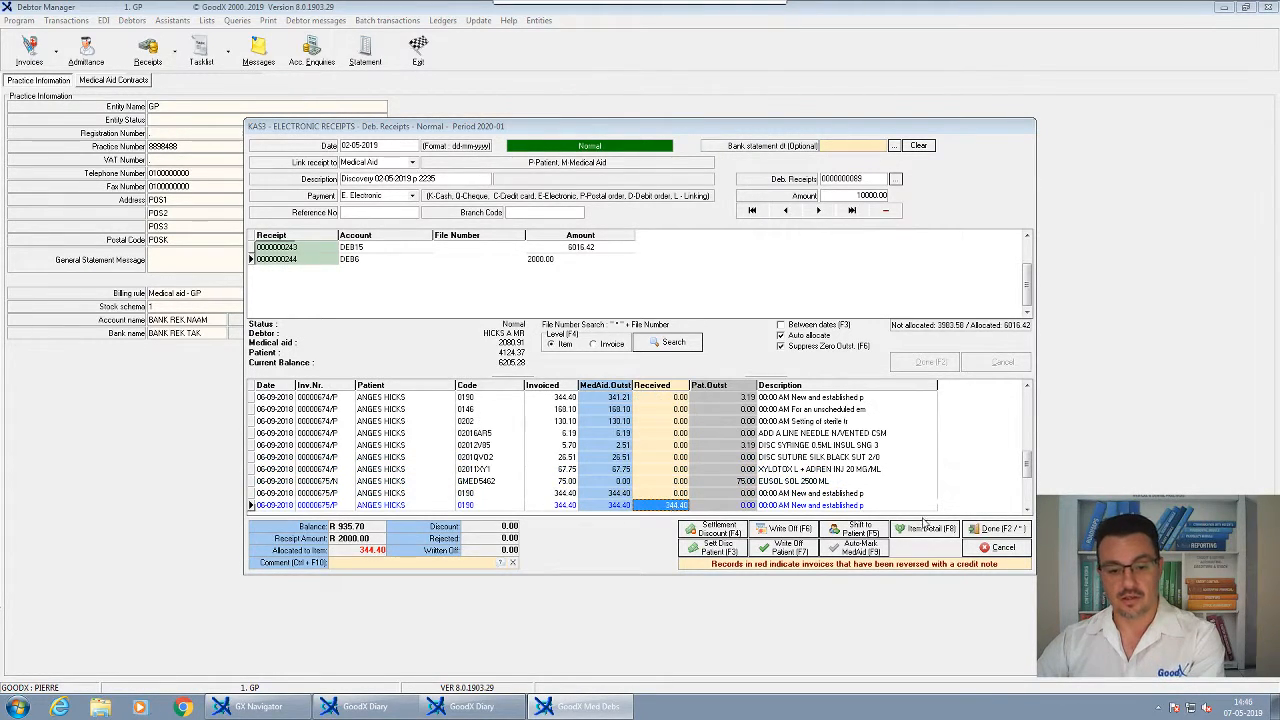
scroll(1027, 510, "down", 1)
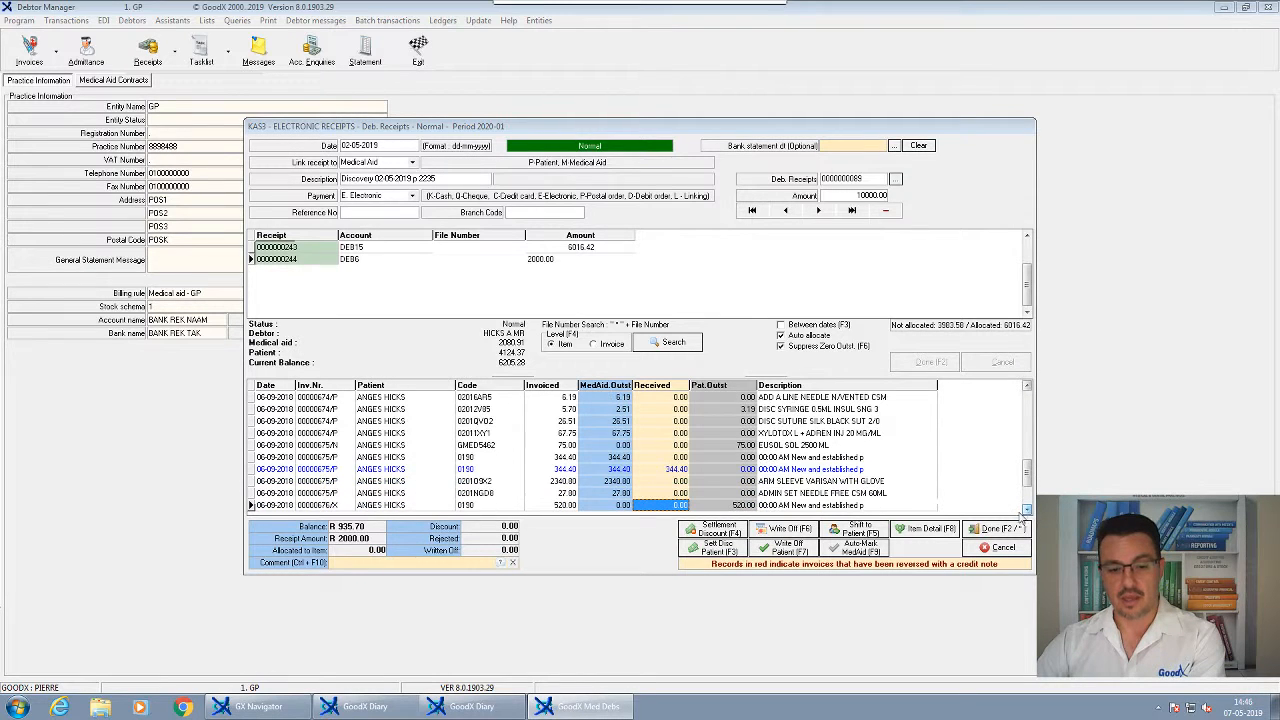
left_click(661, 493)
key("Return")
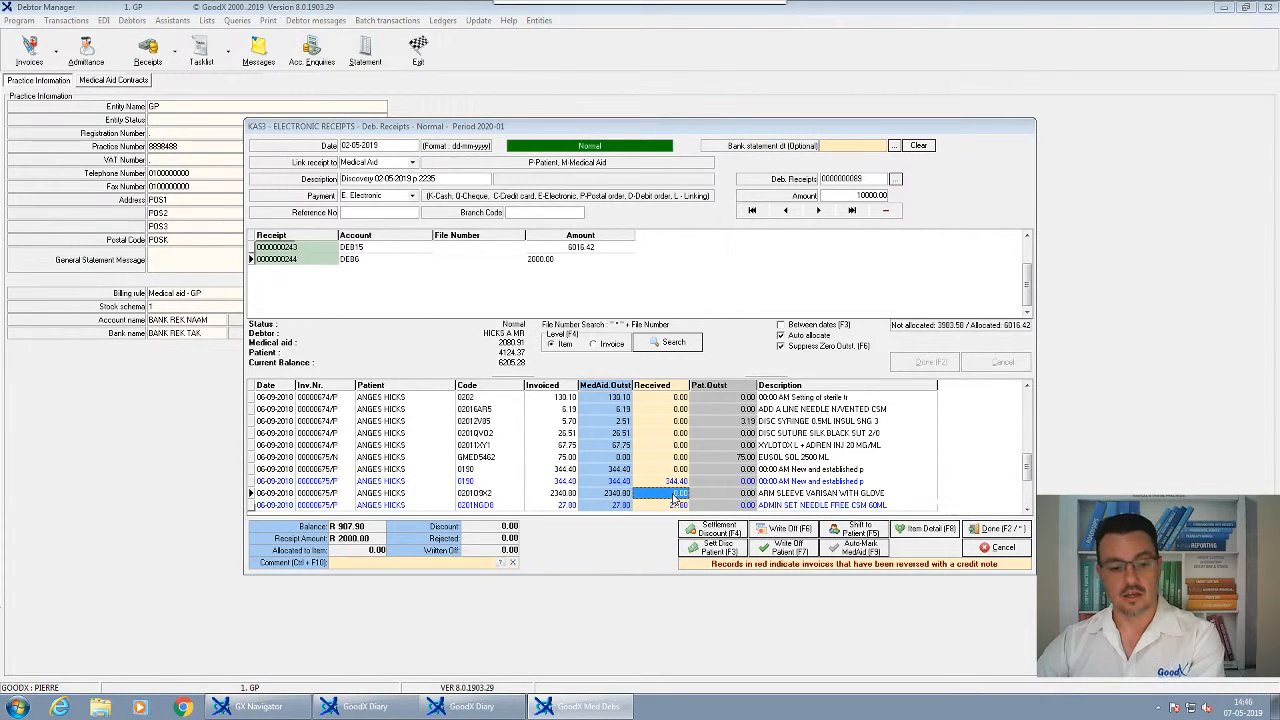
key("Return")
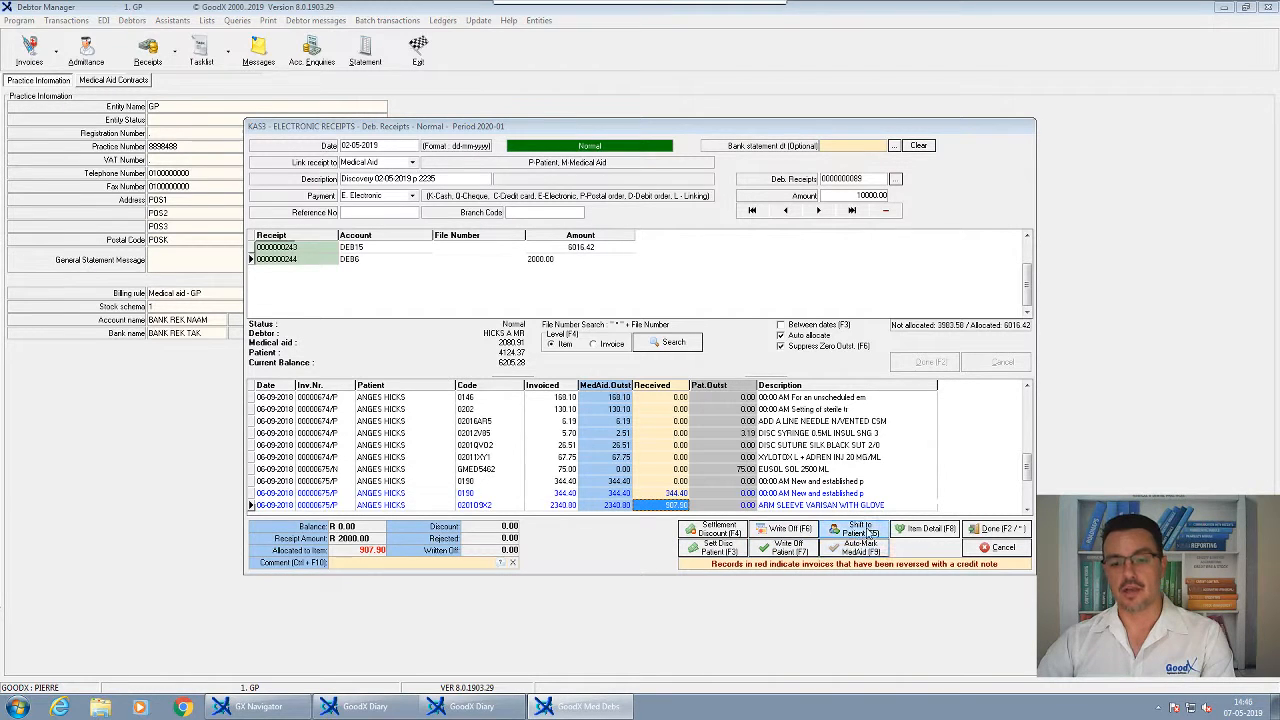
Leave ARM SLEEVE's remainder to the patient and comment the 1432.90 rejection with code 1 PATIENT RESPONSIBLE
left_click(860, 531)
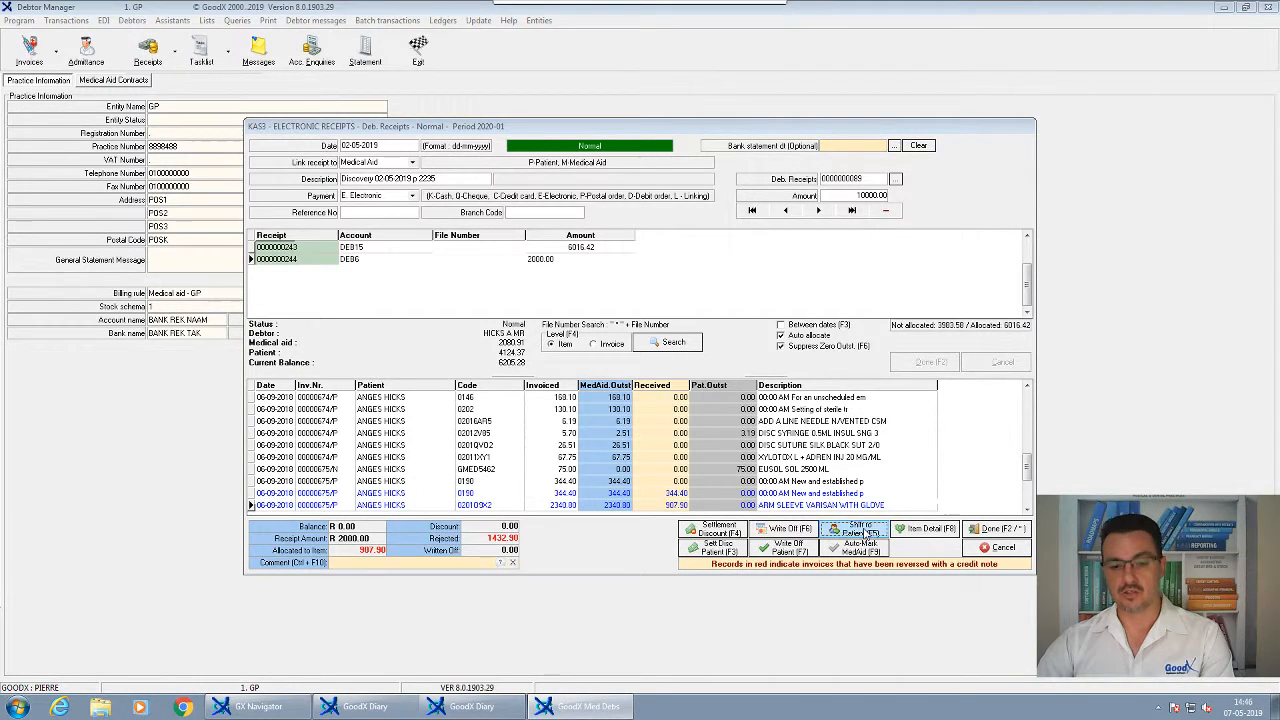
left_click(493, 542)
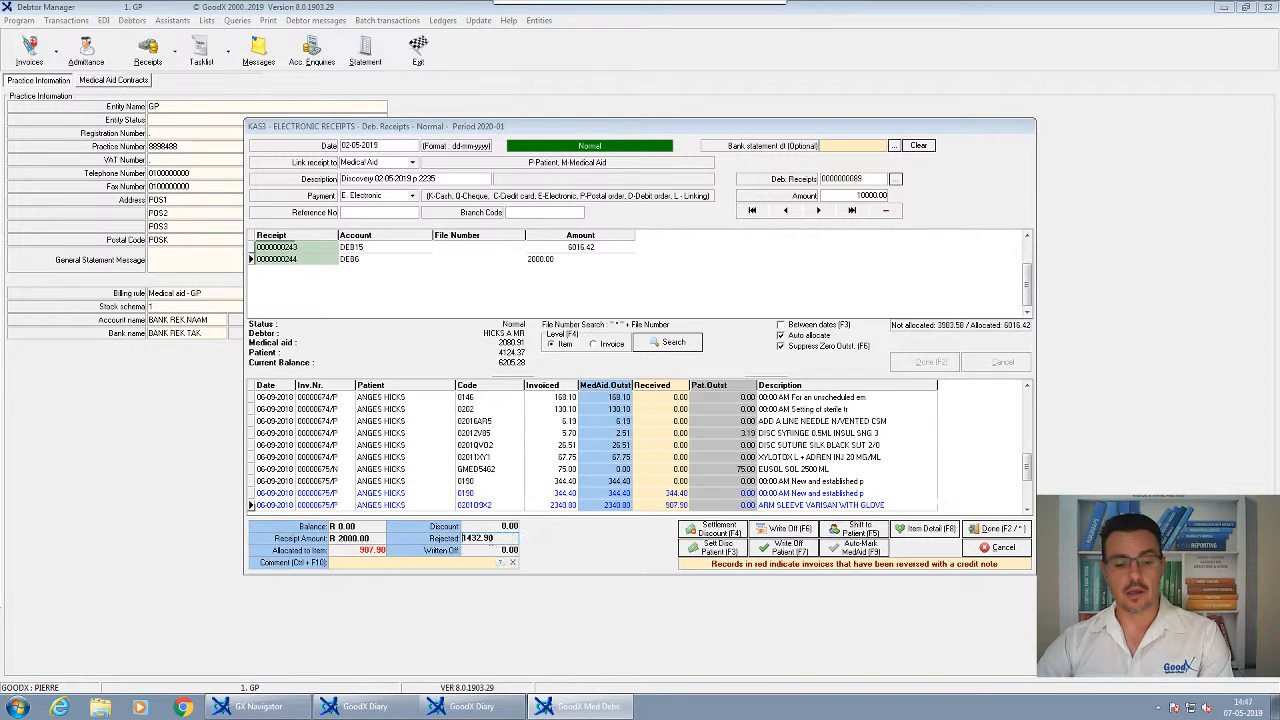
left_click_drag(501, 537, 438, 544)
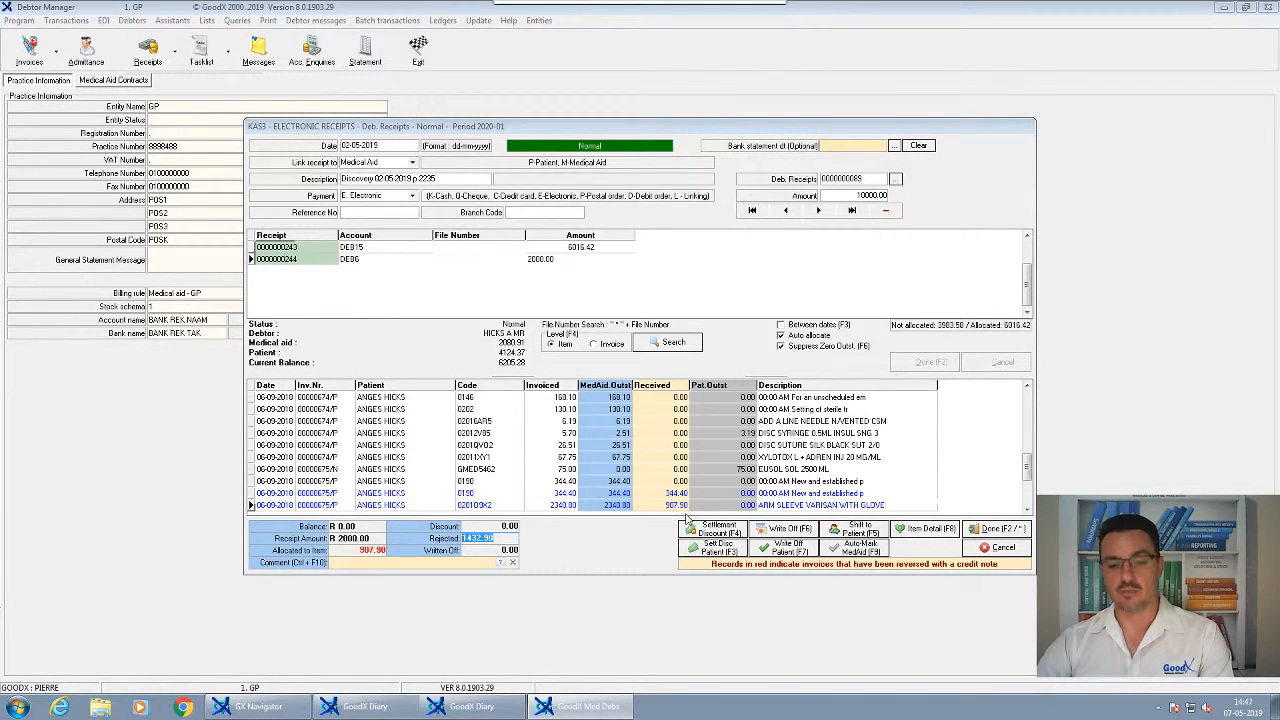
left_click(499, 563)
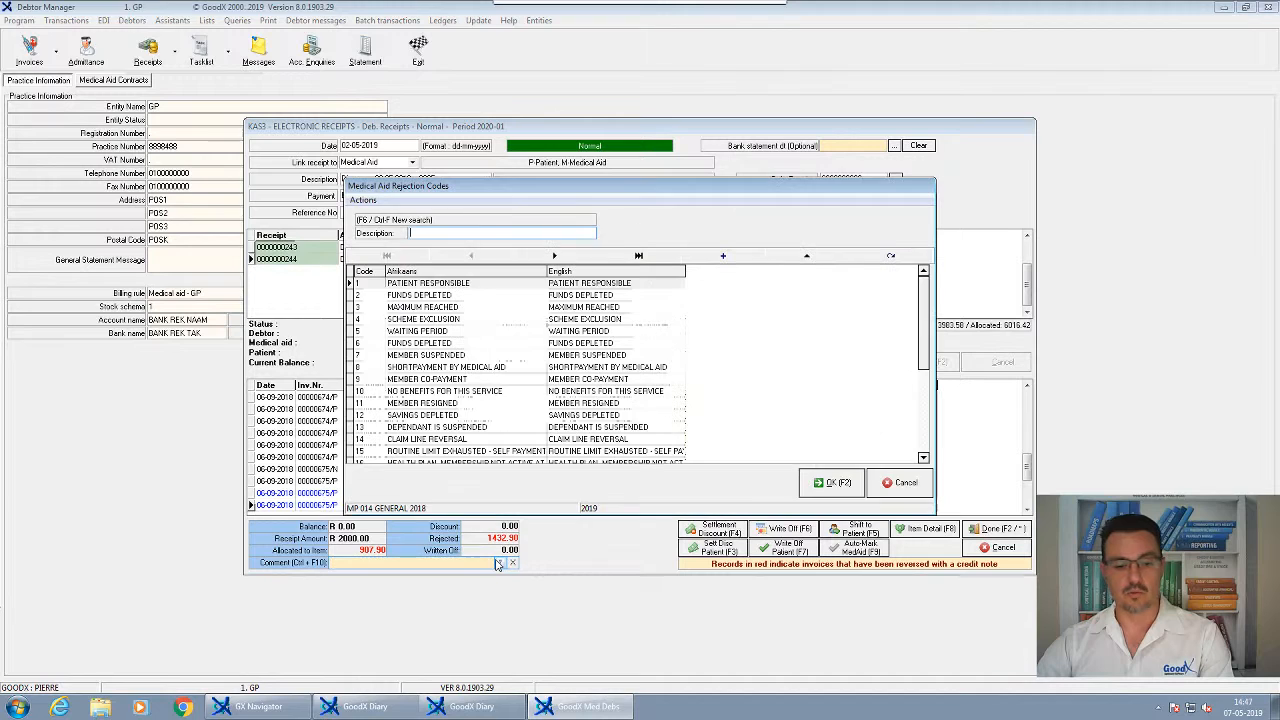
left_click(440, 296)
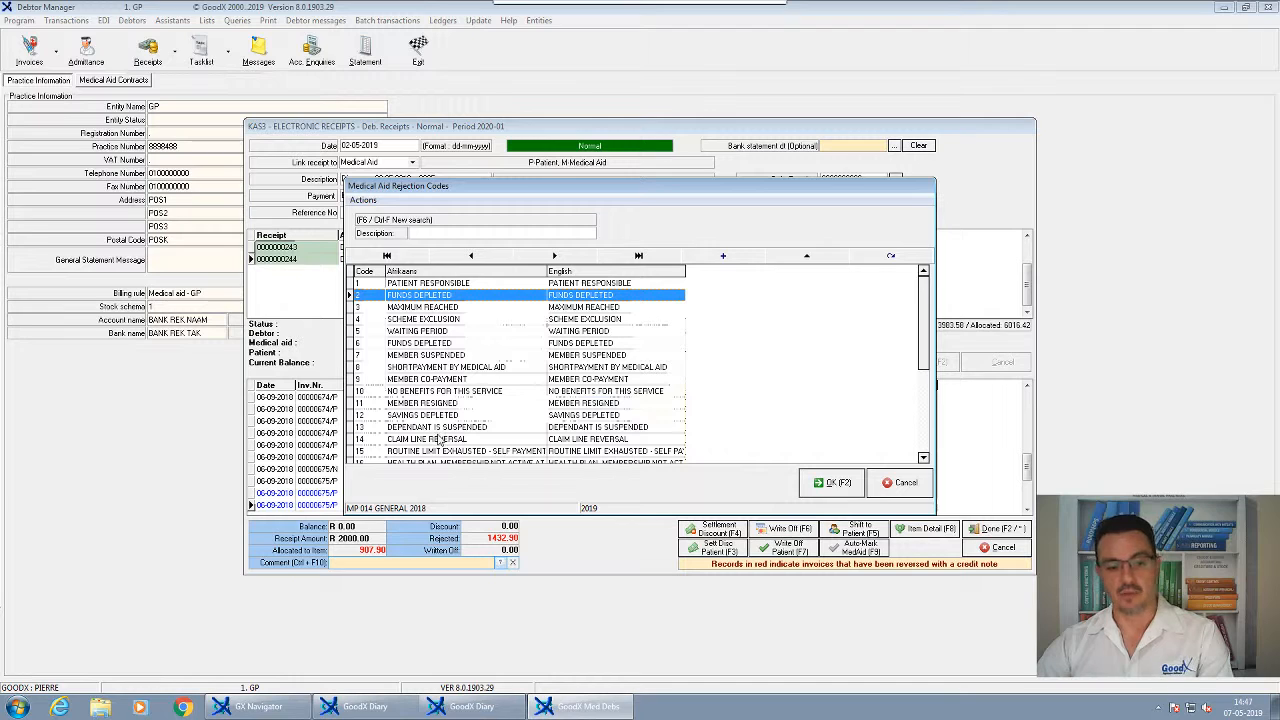
left_click(439, 416)
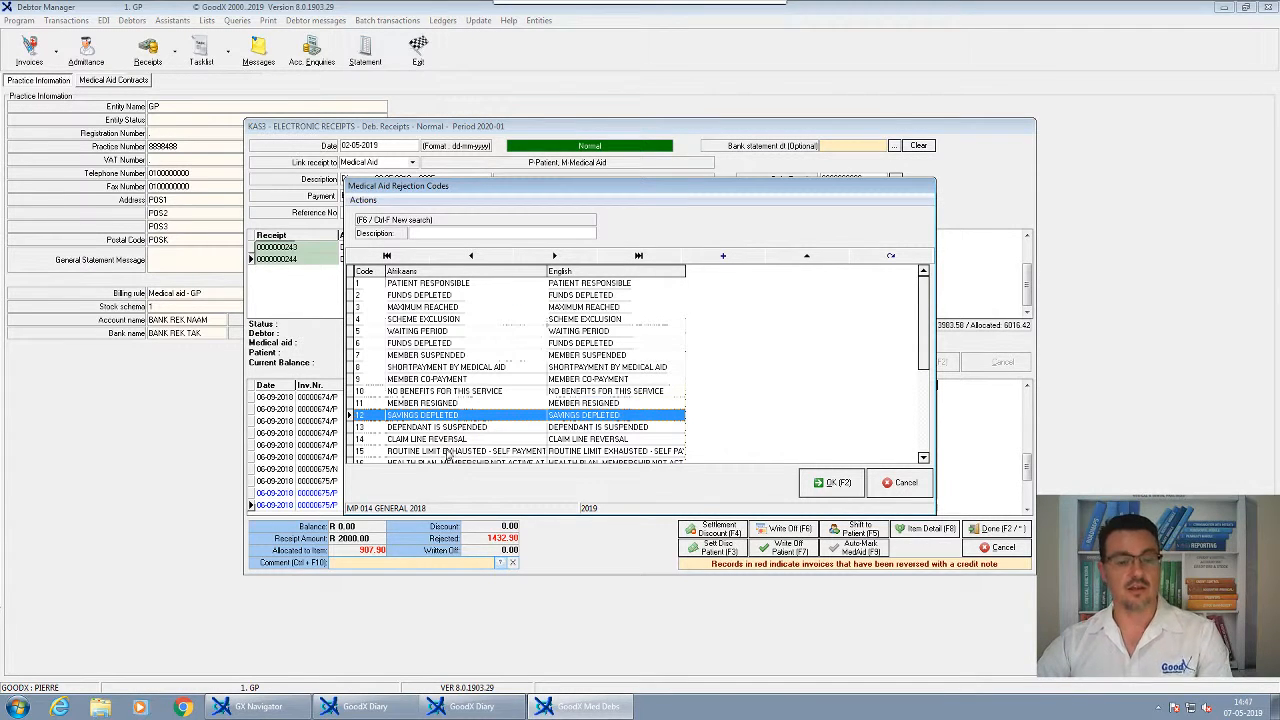
left_click(415, 331)
left_click(415, 319)
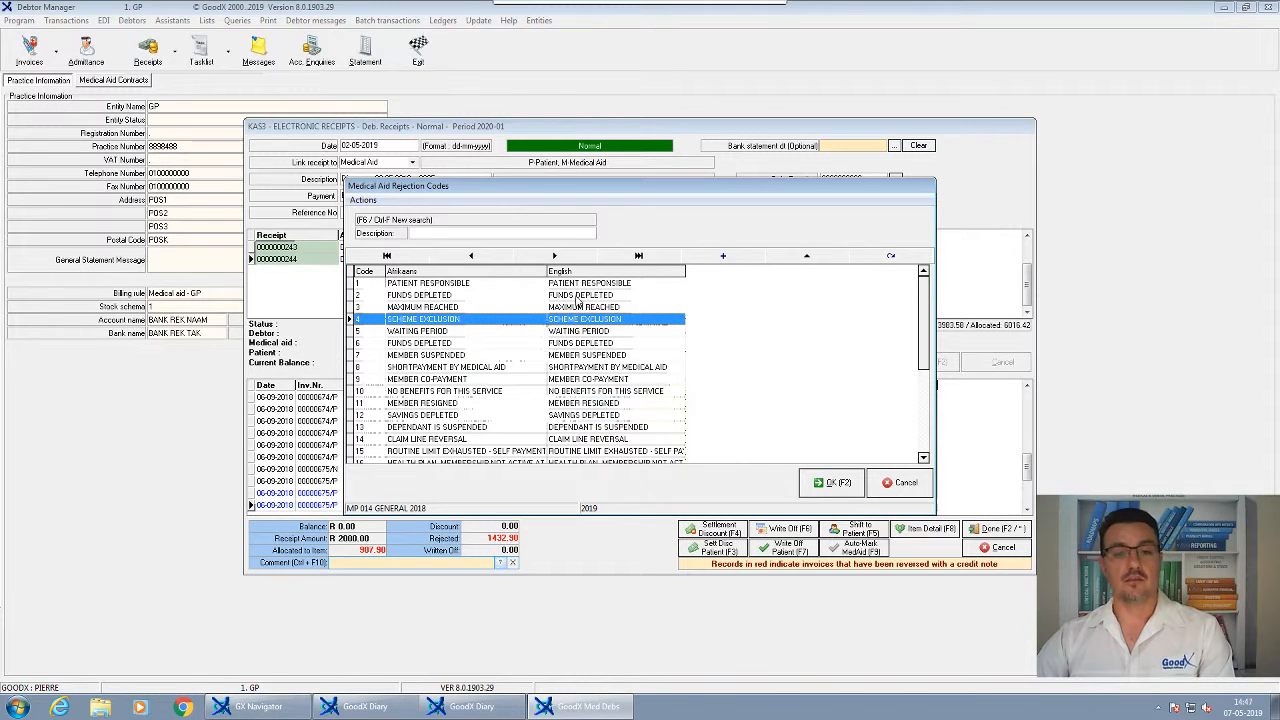
left_click(578, 285)
left_click(830, 483)
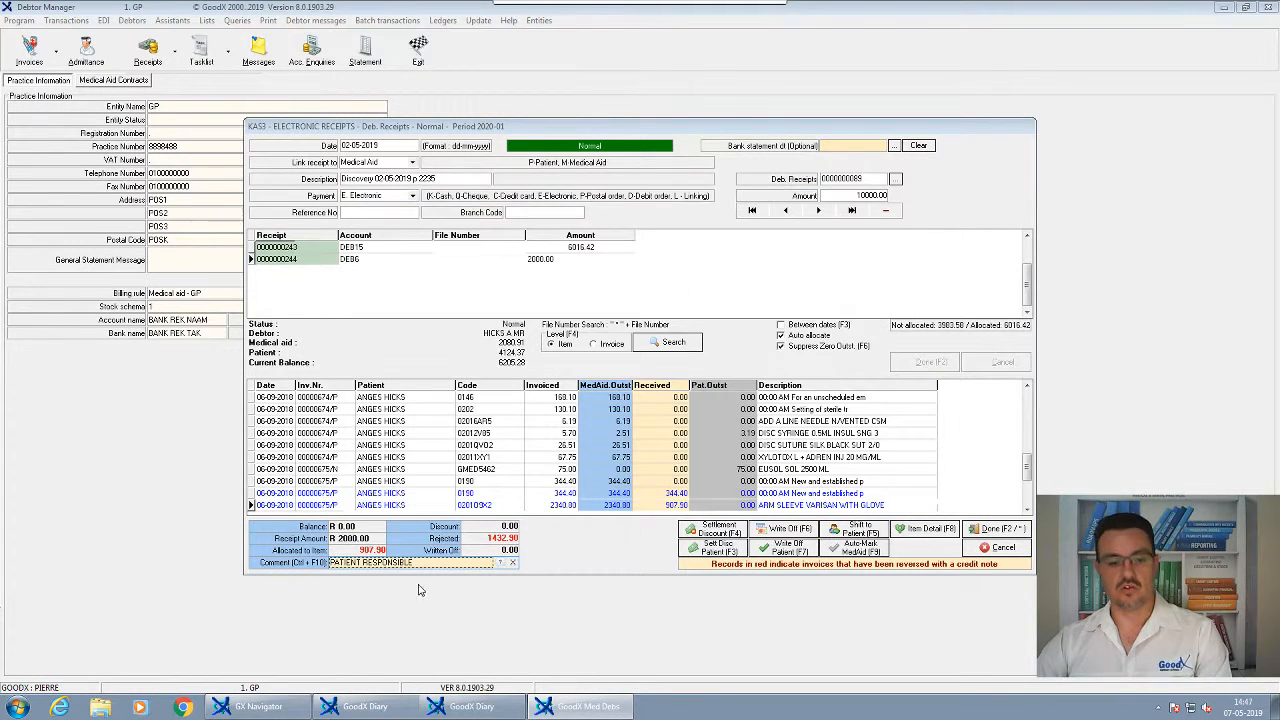
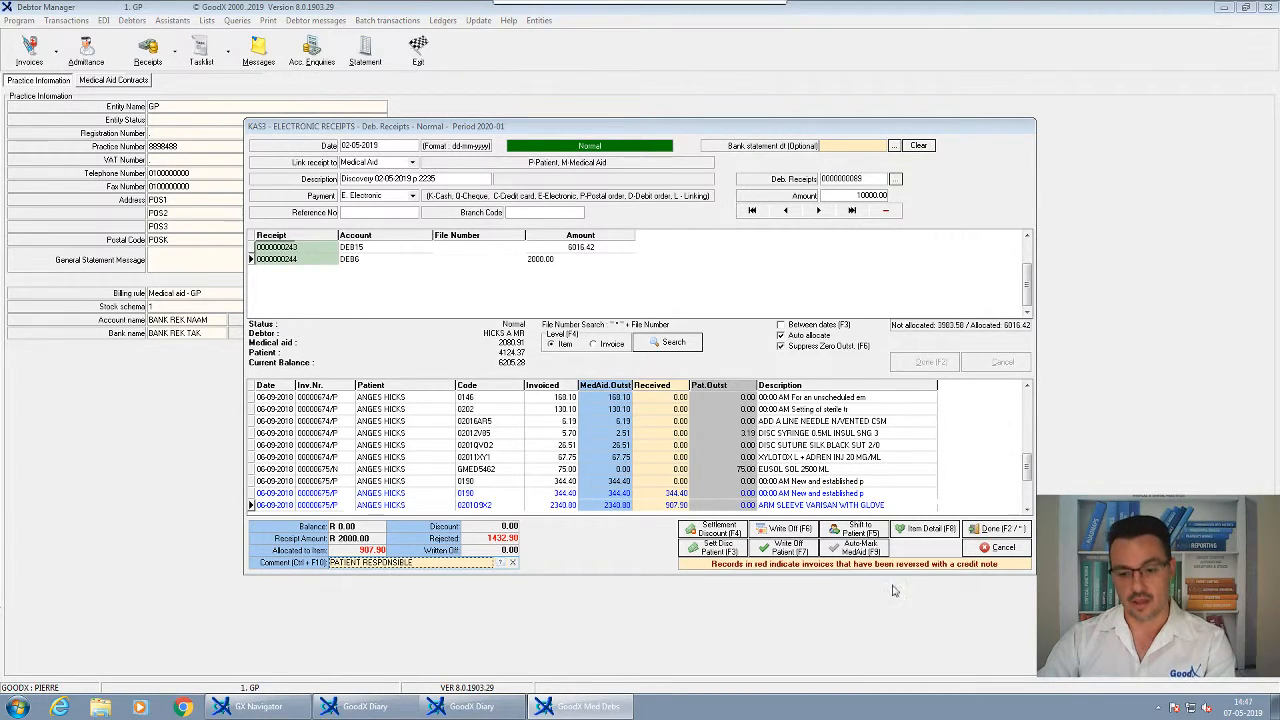
Complete the 2000.00 receipt allocation so a new line opens for the remaining 1983.58
left_click(1022, 538)
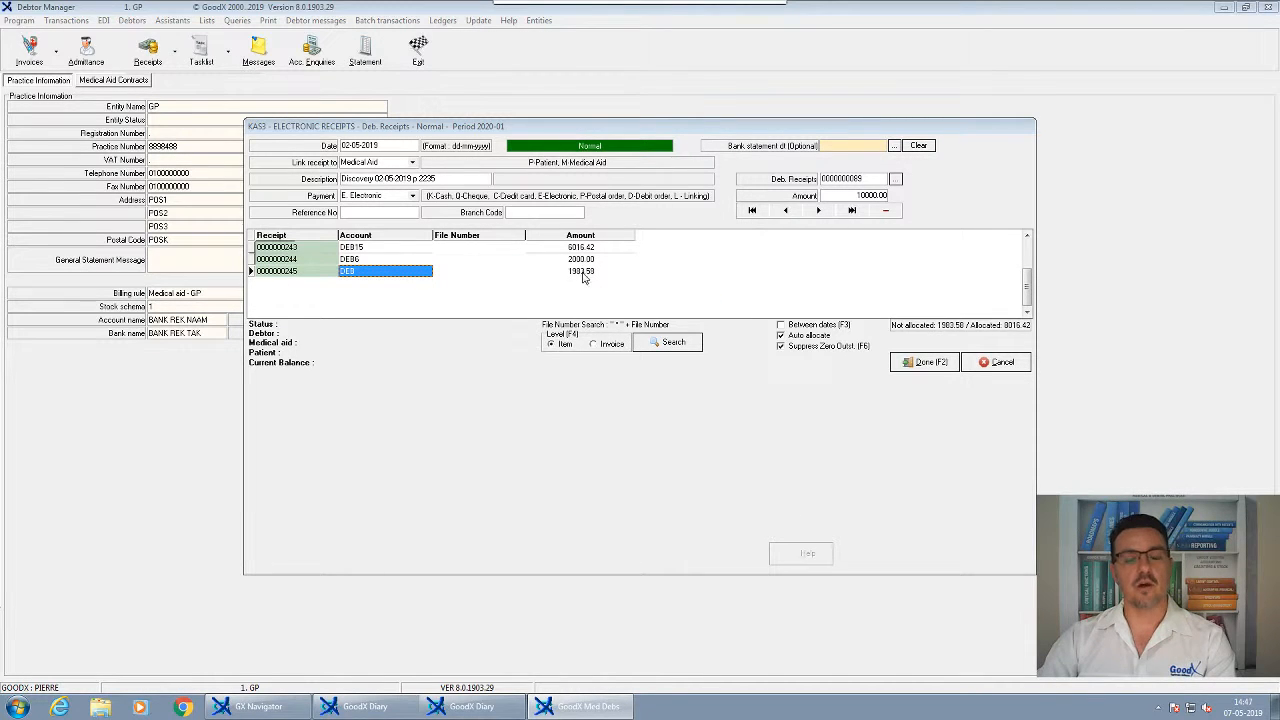
Assign the new receipt line to the MEDIHELP debtor with a 6896.99 balance, after checking its age analysis
key("Return")
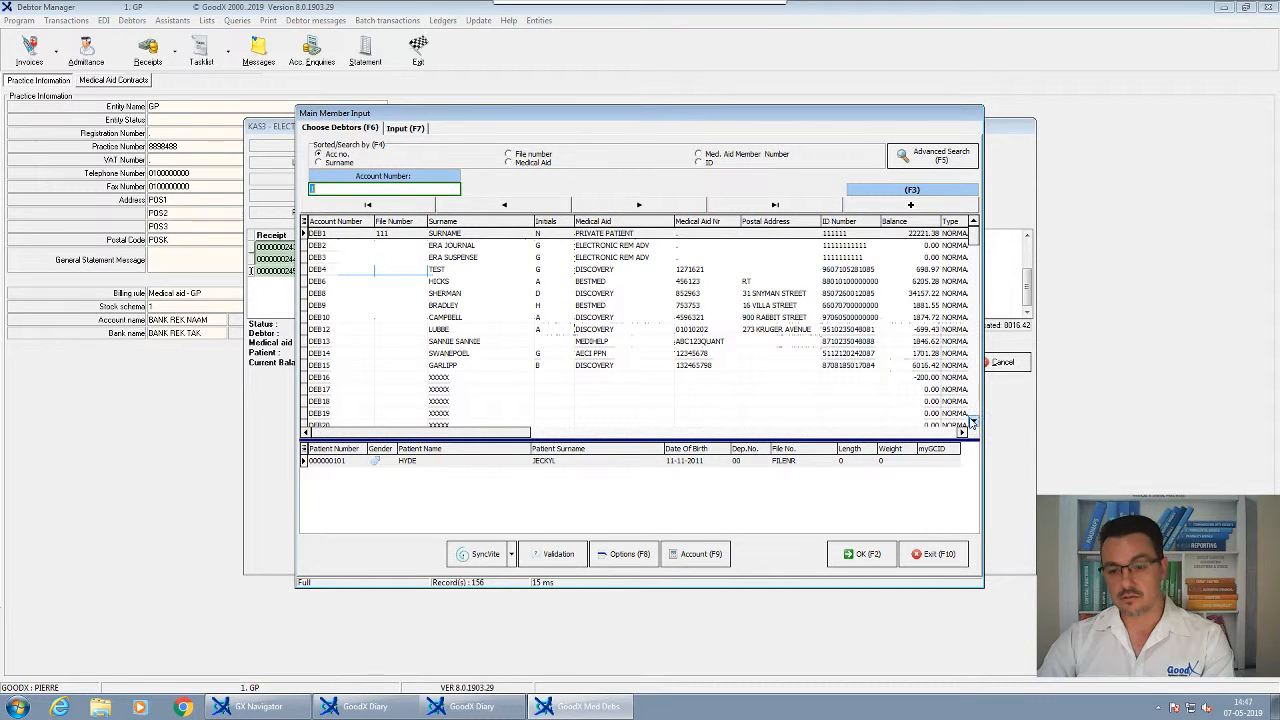
scroll(971, 422, "down", 7)
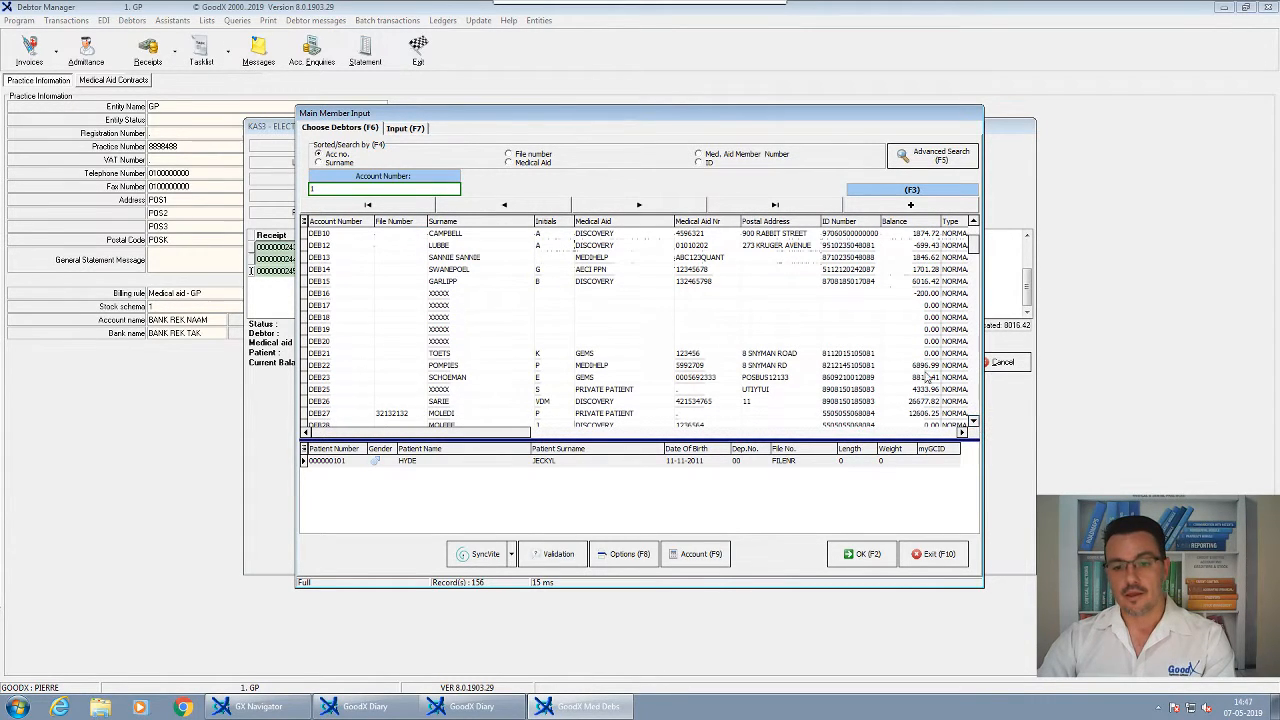
left_click(924, 366)
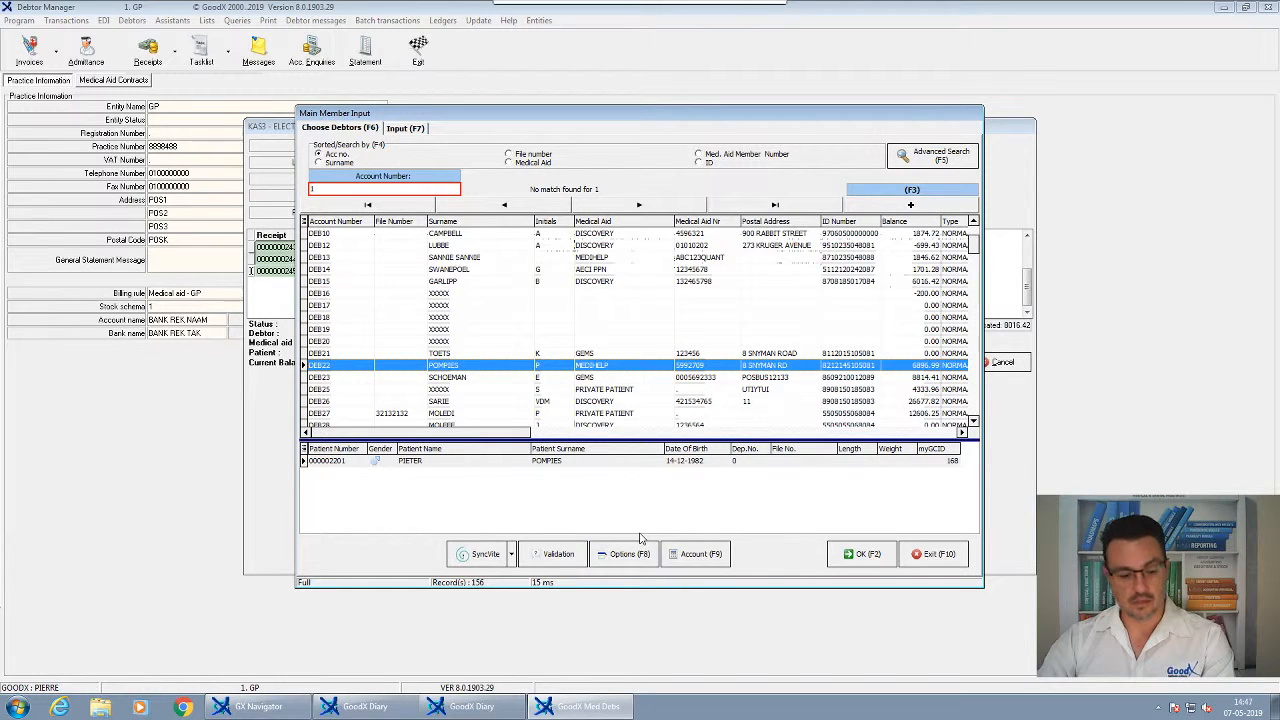
key("F9")
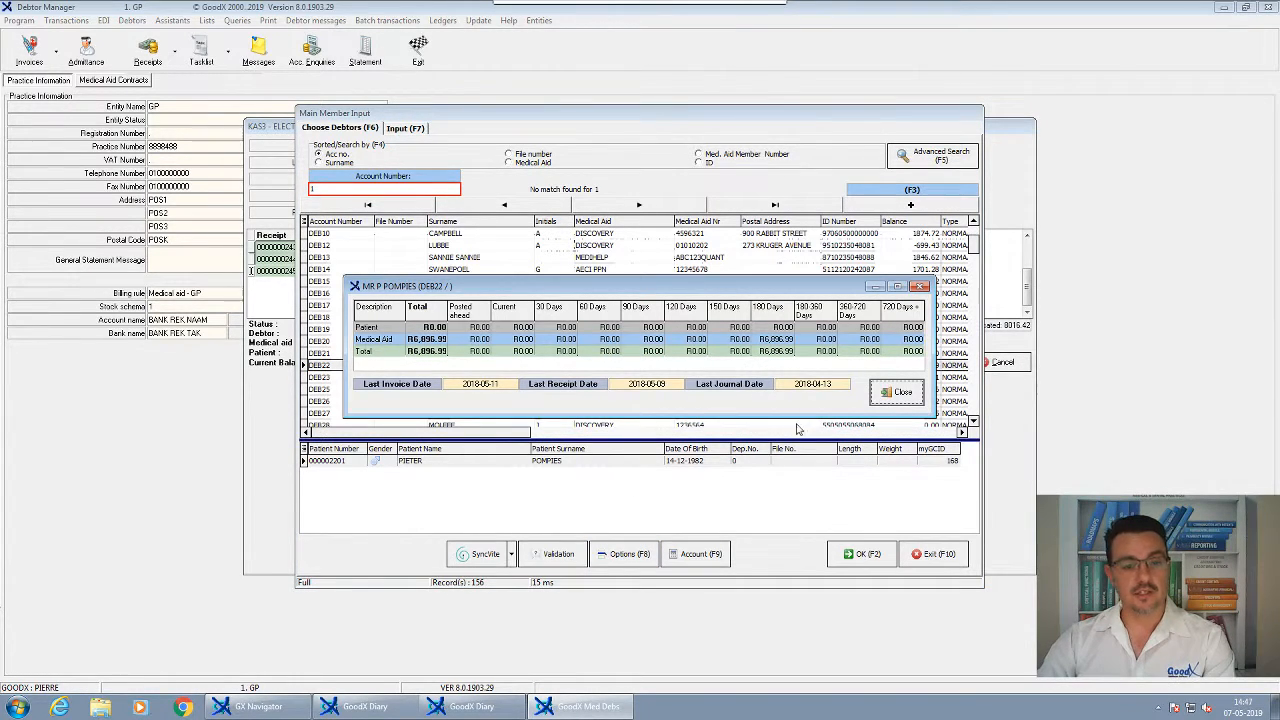
left_click(895, 392)
left_click(858, 555)
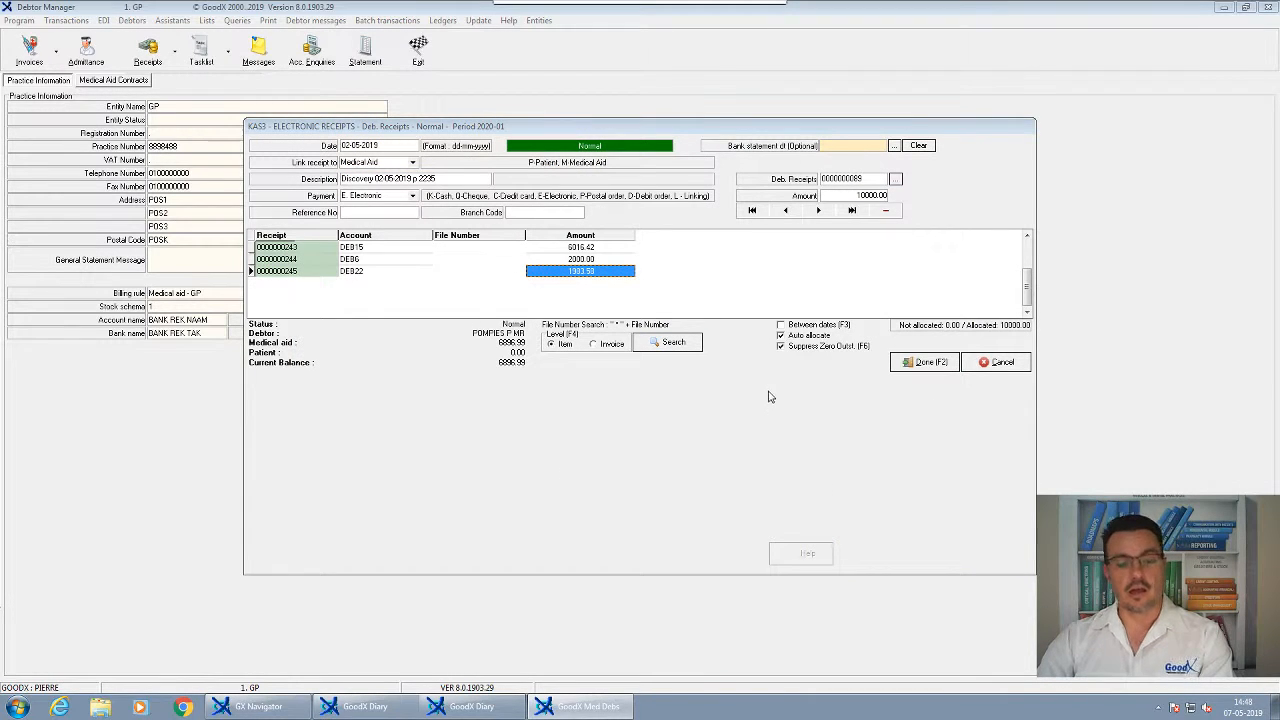
Auto-mark 1983.58 as 348.90 and 1634.68, shifting the 1172.52 shortfall to the patient
key("F2")
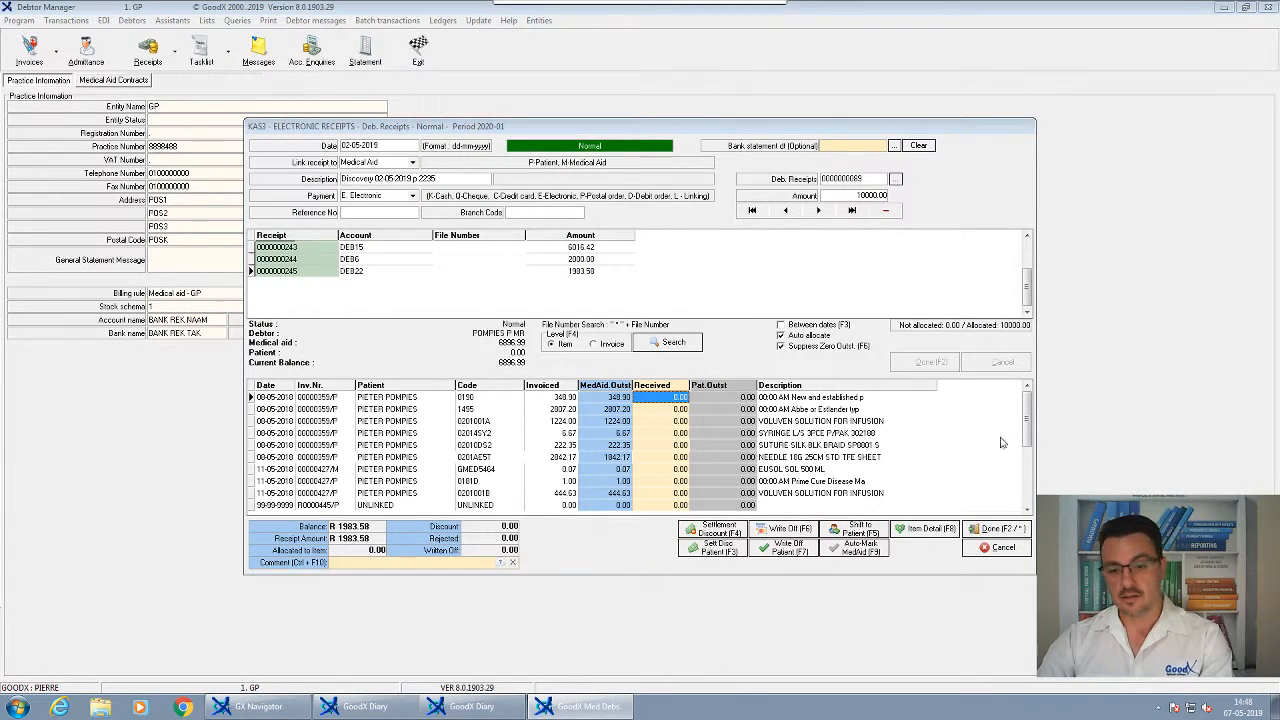
left_click(859, 549)
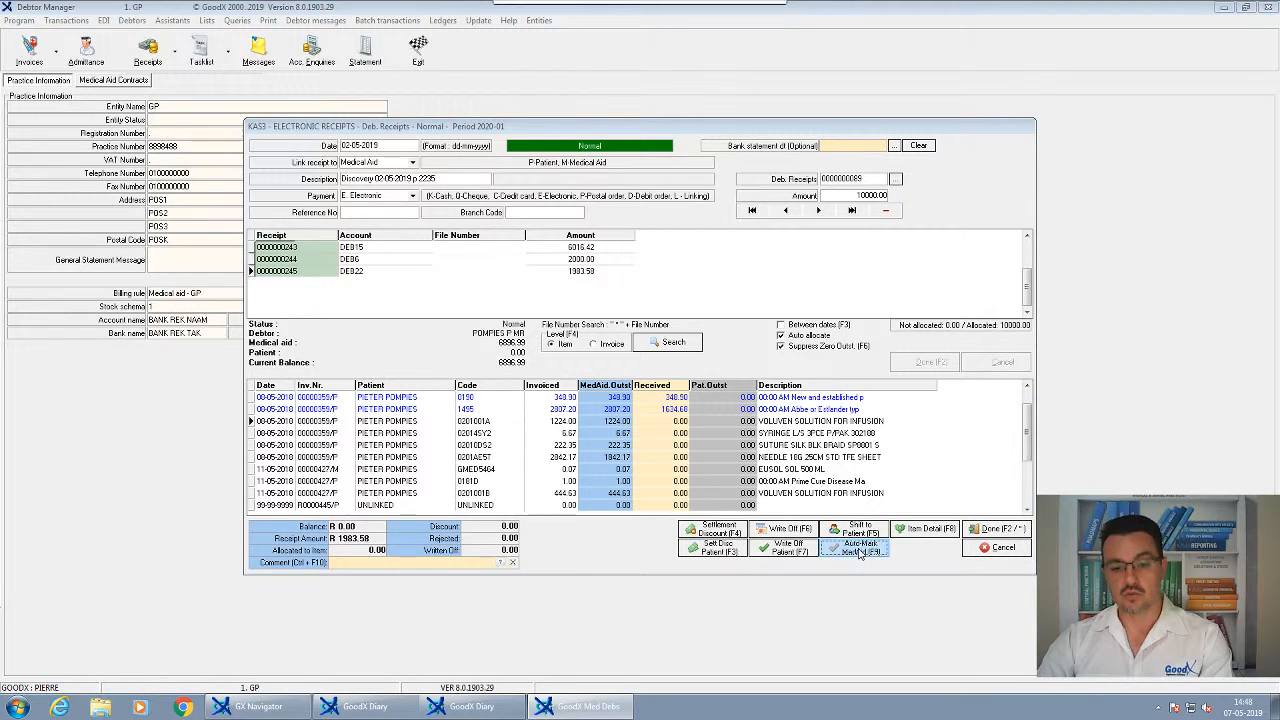
left_click(672, 410)
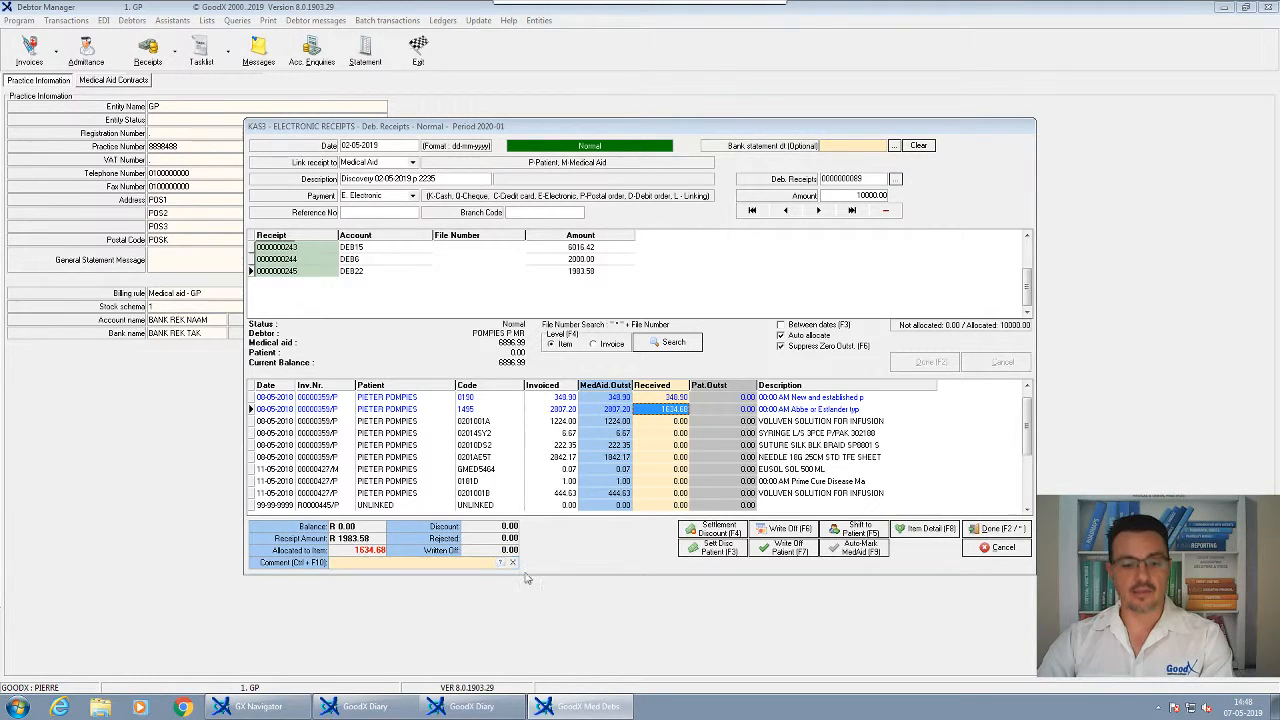
left_click(848, 537)
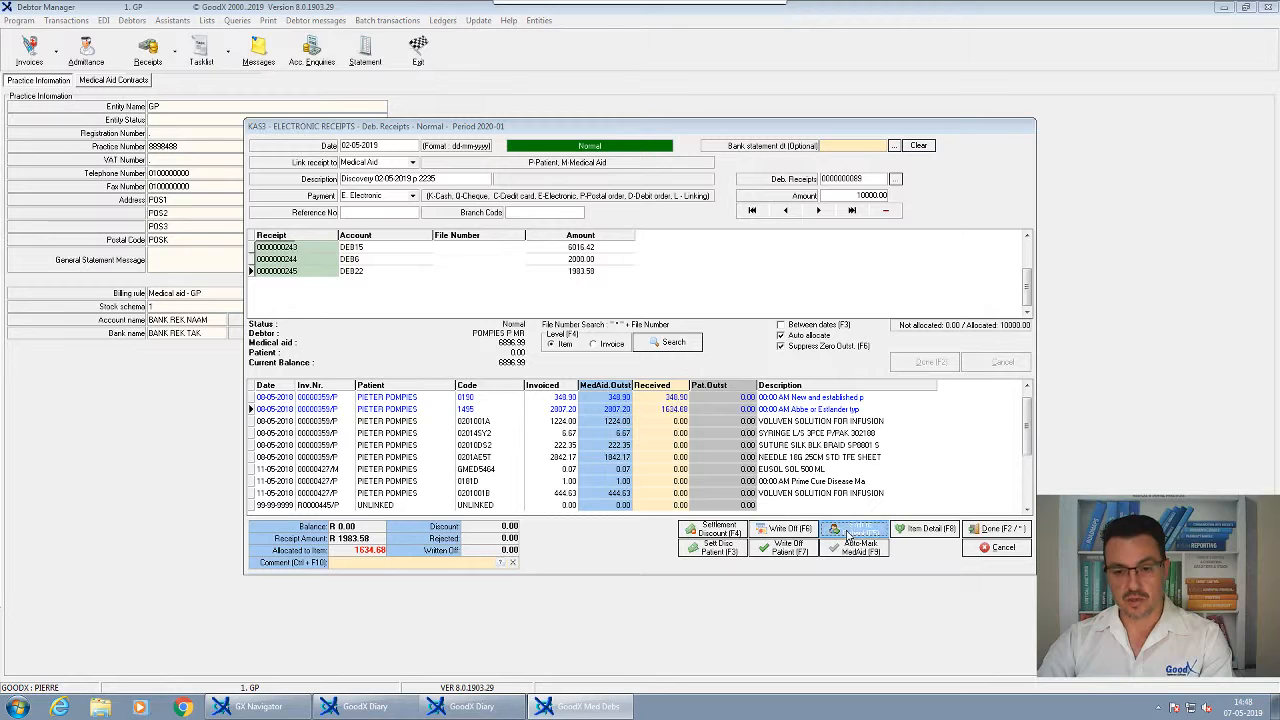
left_click(500, 563)
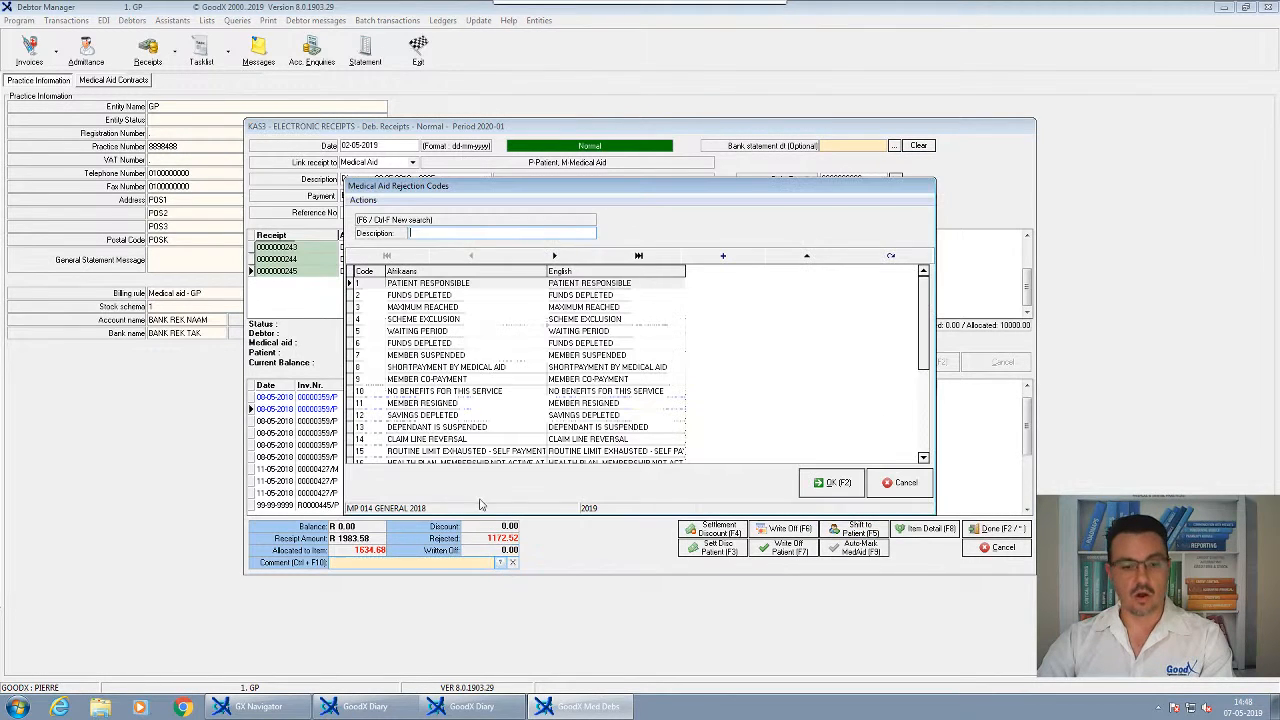
Comment the shortfall line and the 0201001A invoice line with FUNDS DEPLETED
left_click(440, 296)
left_click(838, 490)
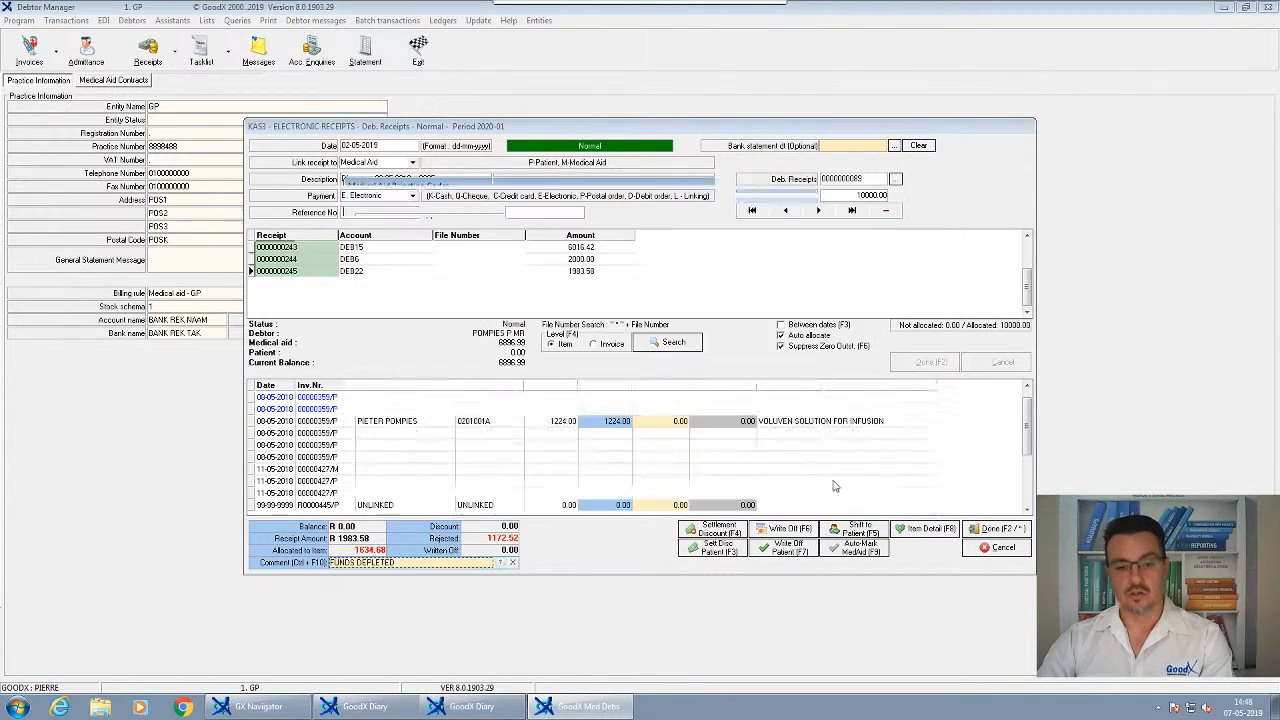
left_click(672, 422)
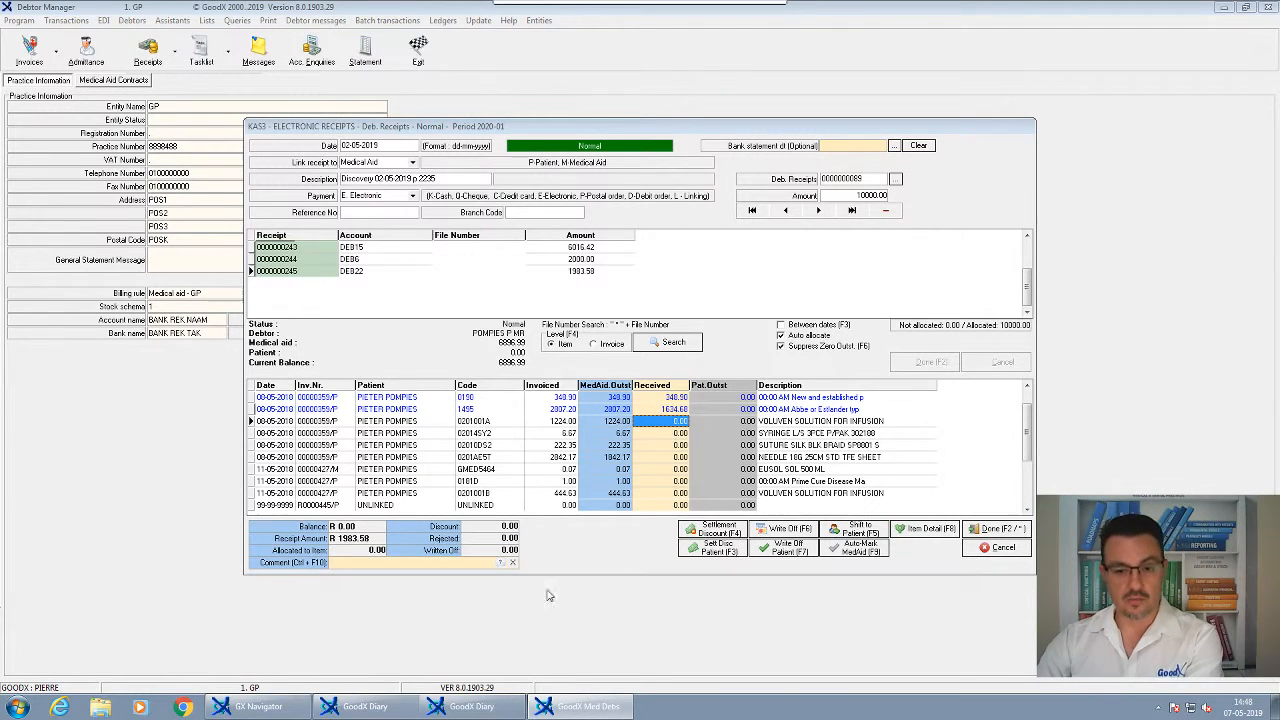
left_click(500, 563)
left_click(575, 298)
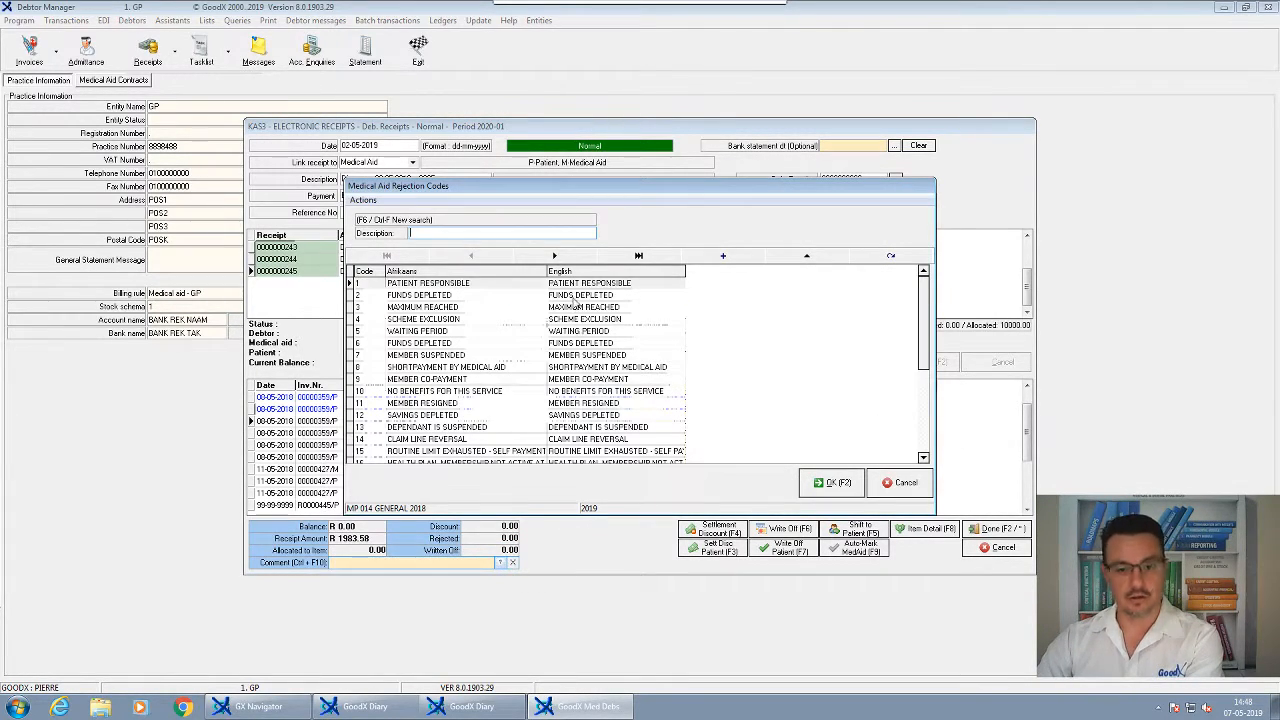
left_click(832, 482)
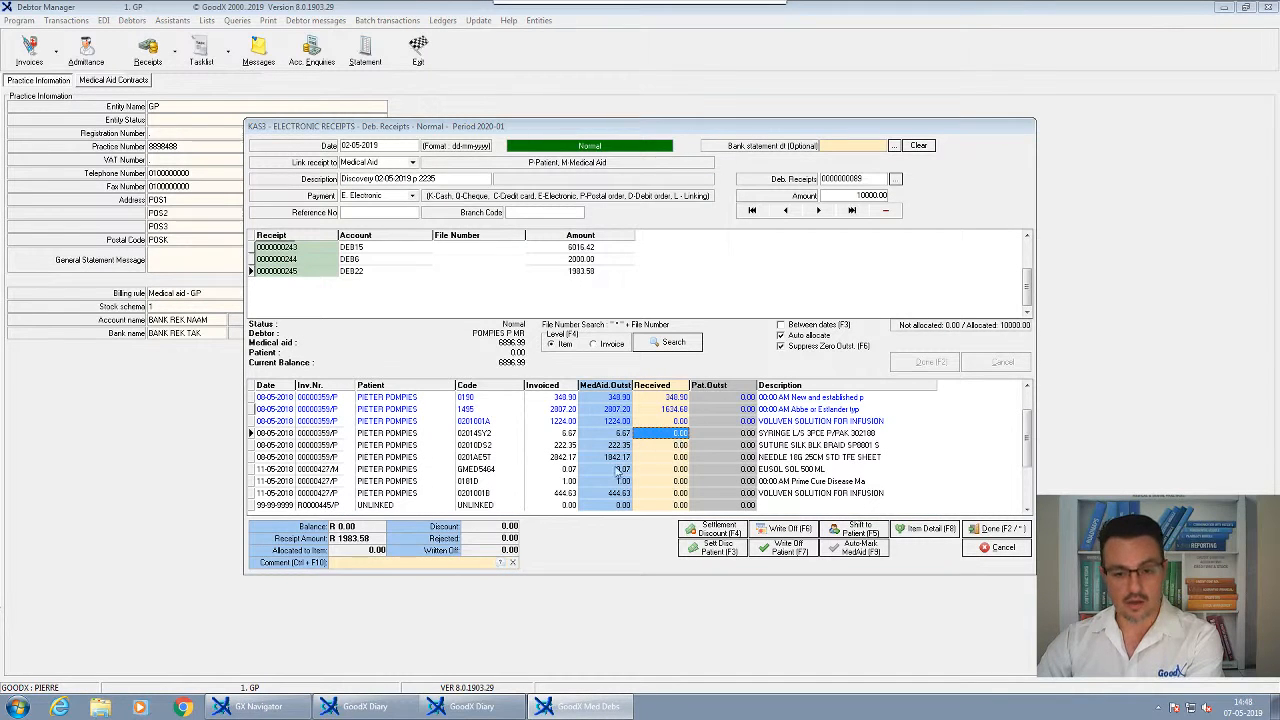
Comment the next invoice line and the SUTURE line with FUNDS DEPLETED
left_click(502, 563)
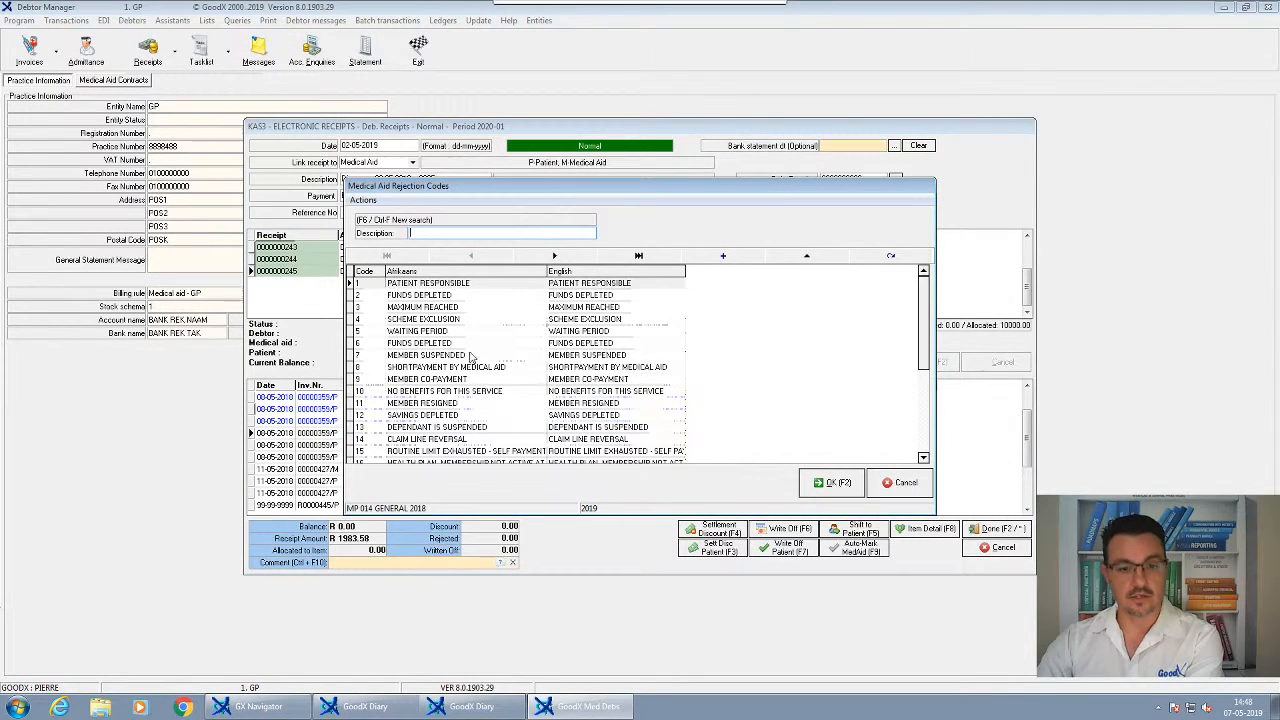
left_click(437, 296)
left_click(805, 482)
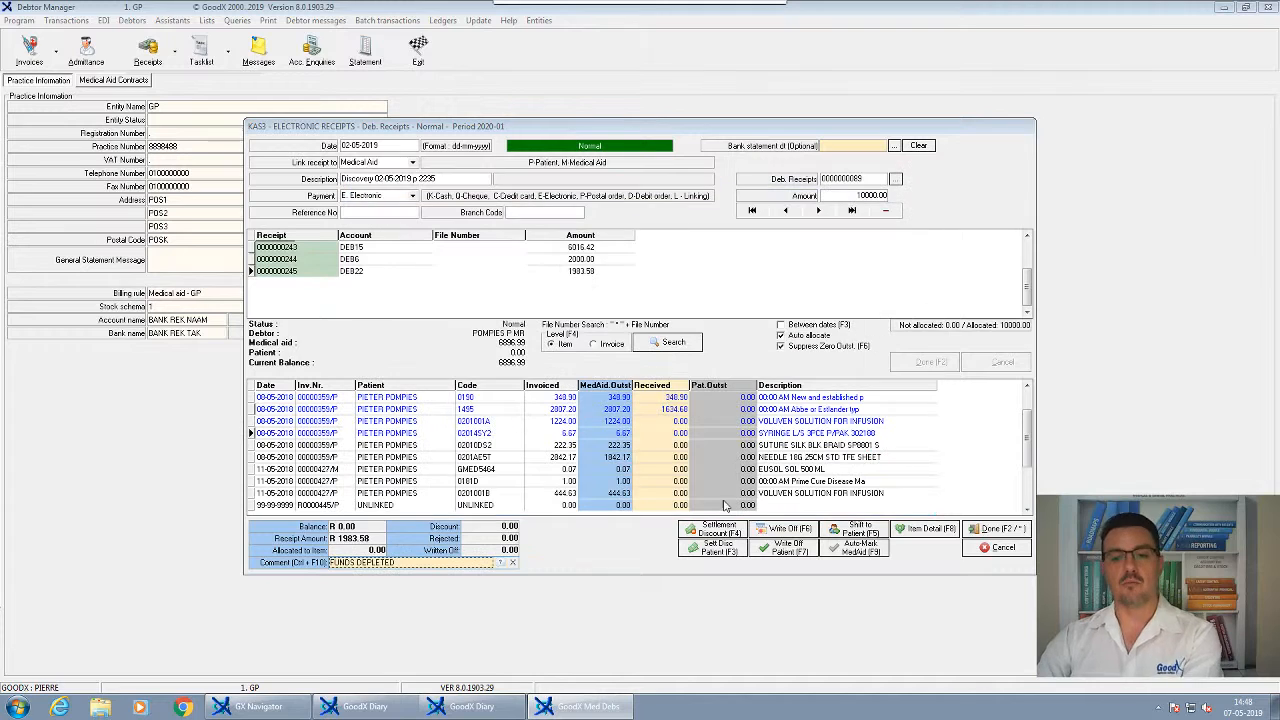
left_click(688, 446)
left_click(502, 563)
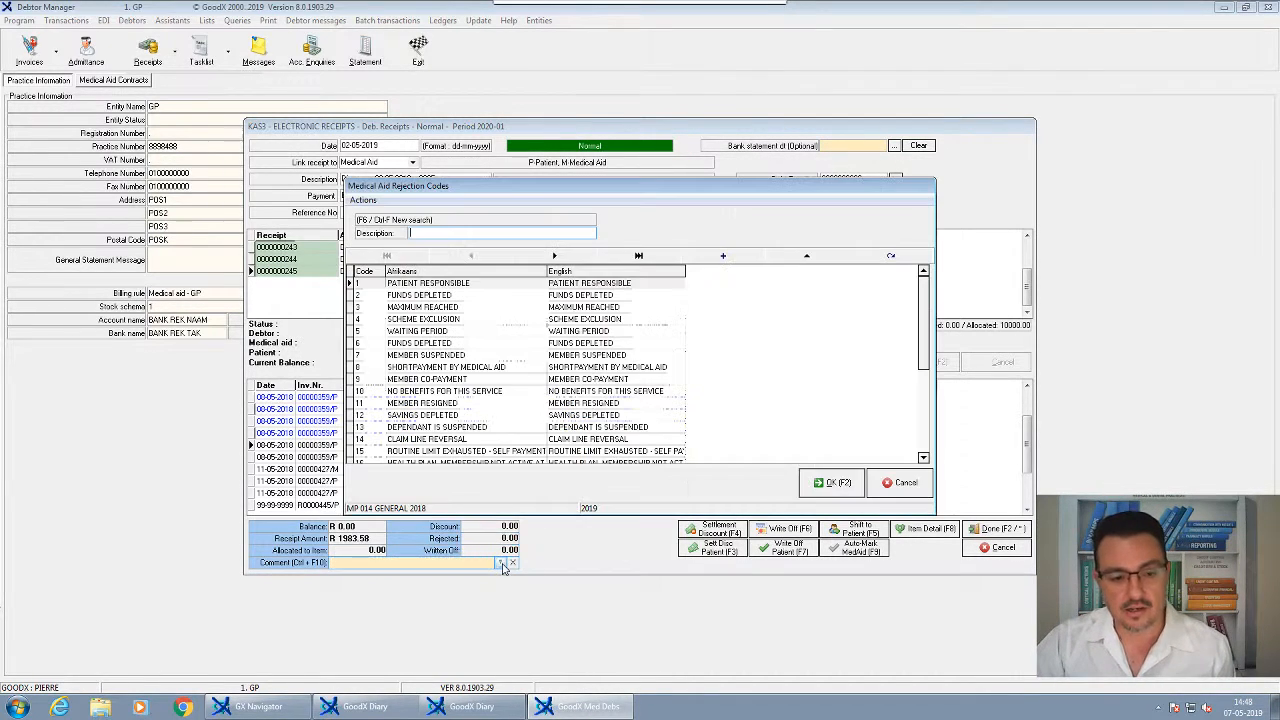
left_click(459, 296)
left_click(822, 479)
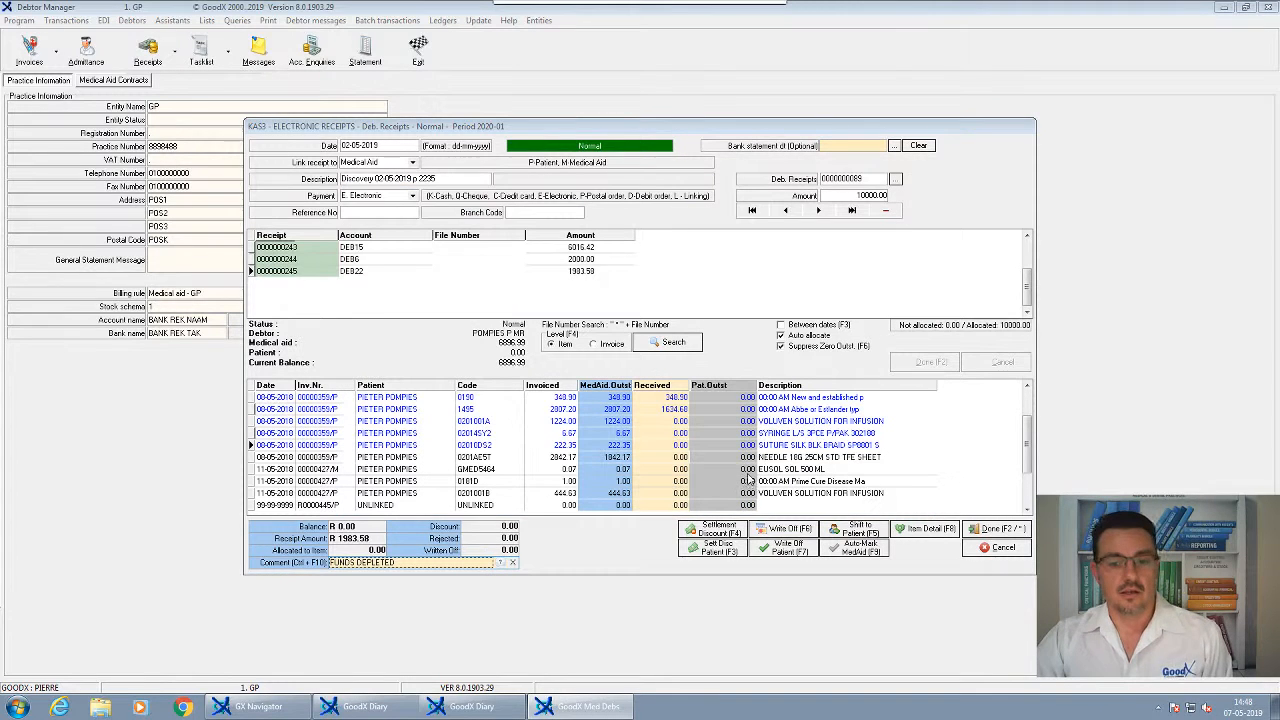
Comment the 0201AE5T and GMED5464 invoice lines with FUNDS DEPLETED
left_click(748, 457)
left_click(502, 563)
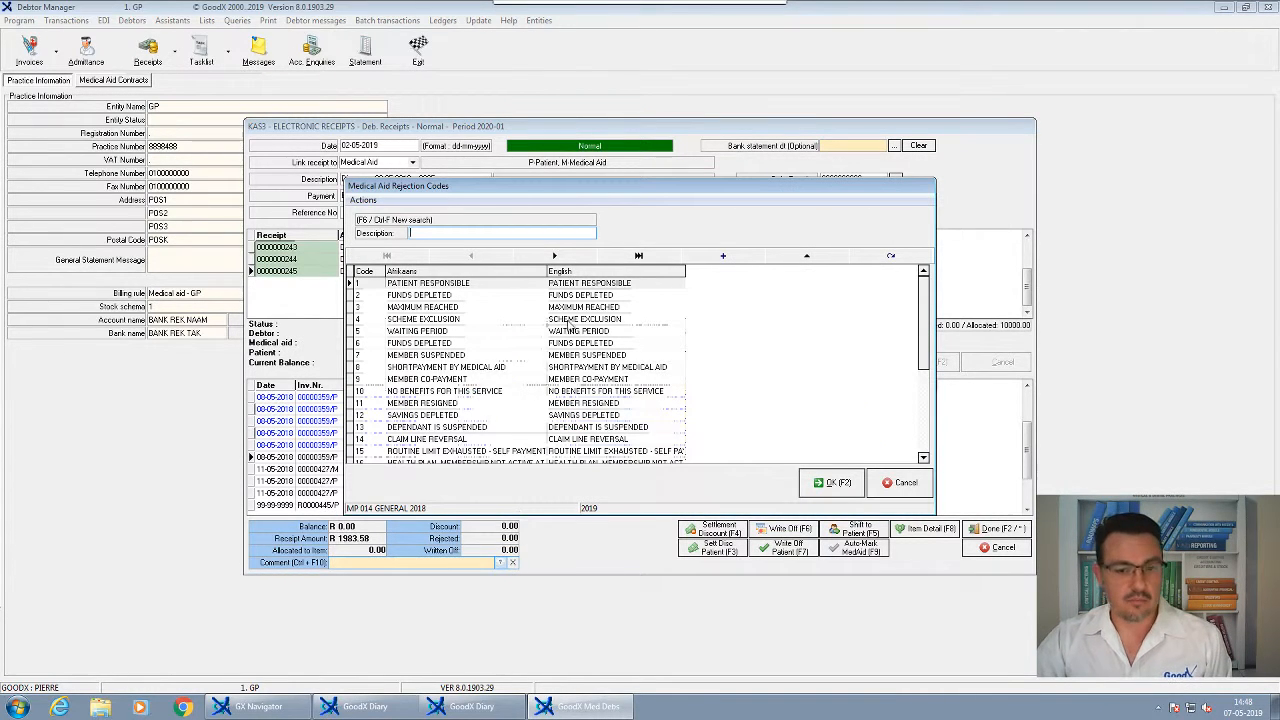
left_click(571, 297)
left_click(831, 484)
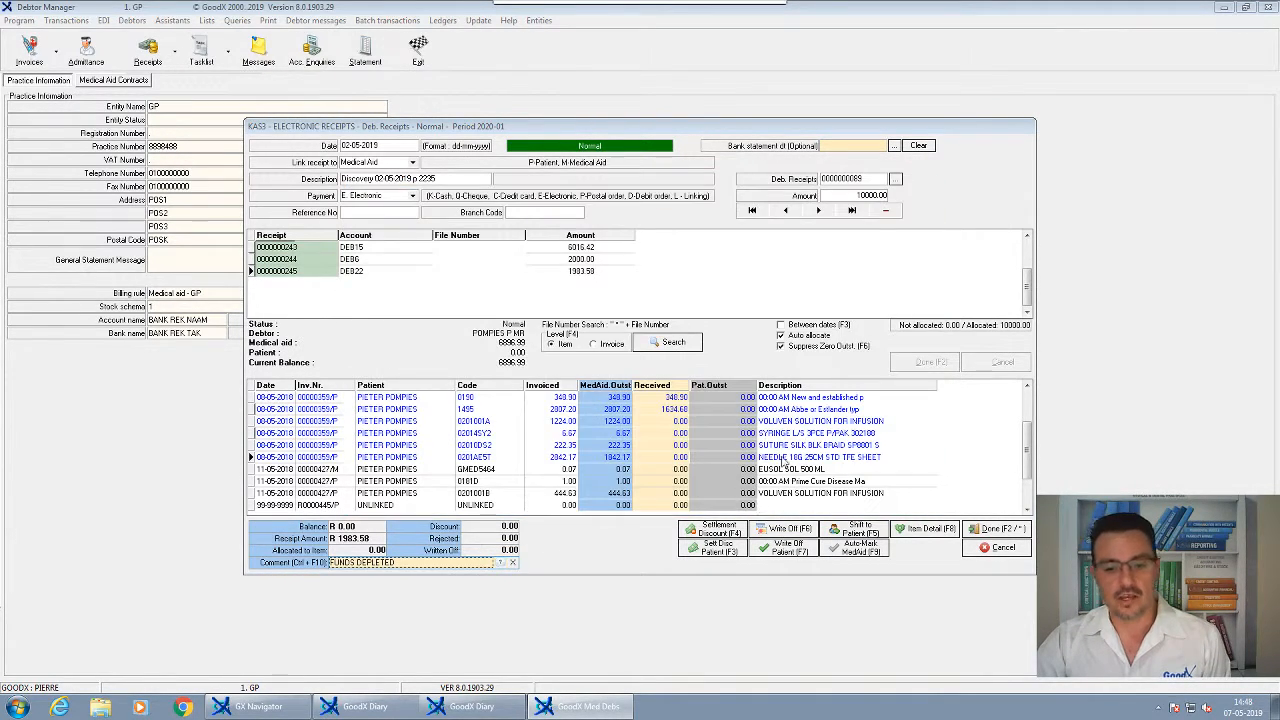
left_click(752, 469)
left_click(502, 563)
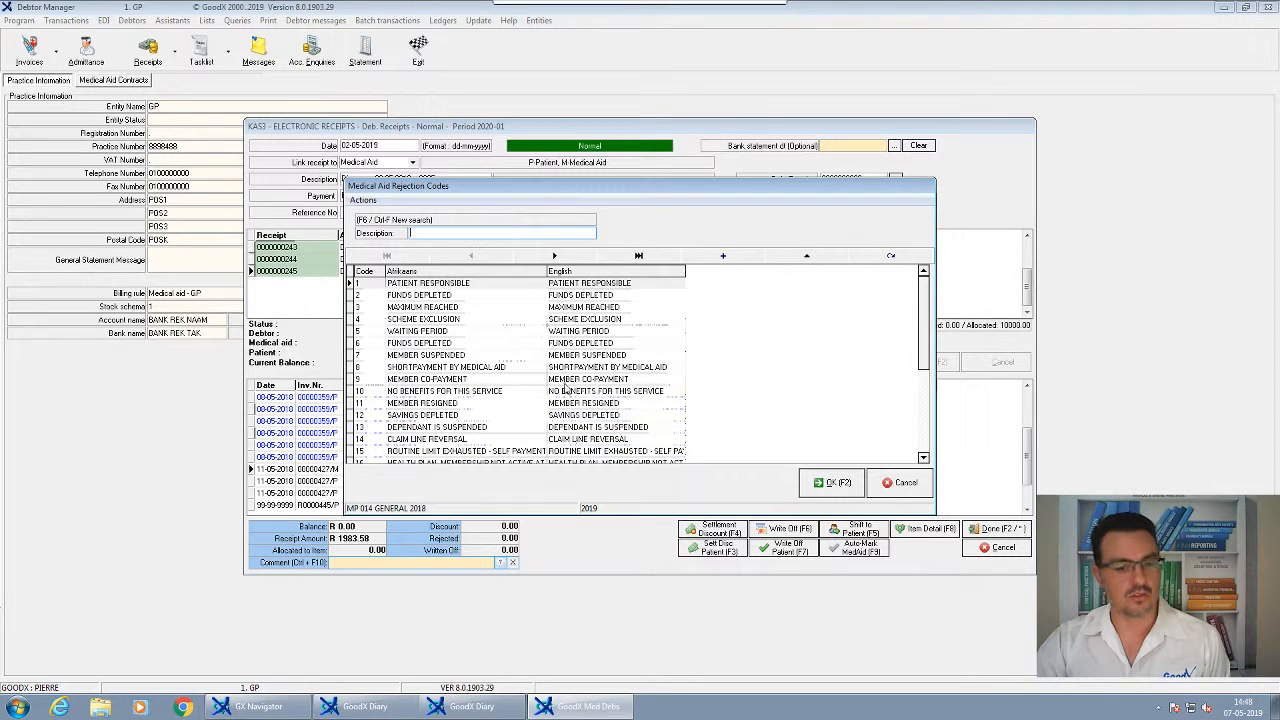
left_click(588, 297)
left_click(831, 483)
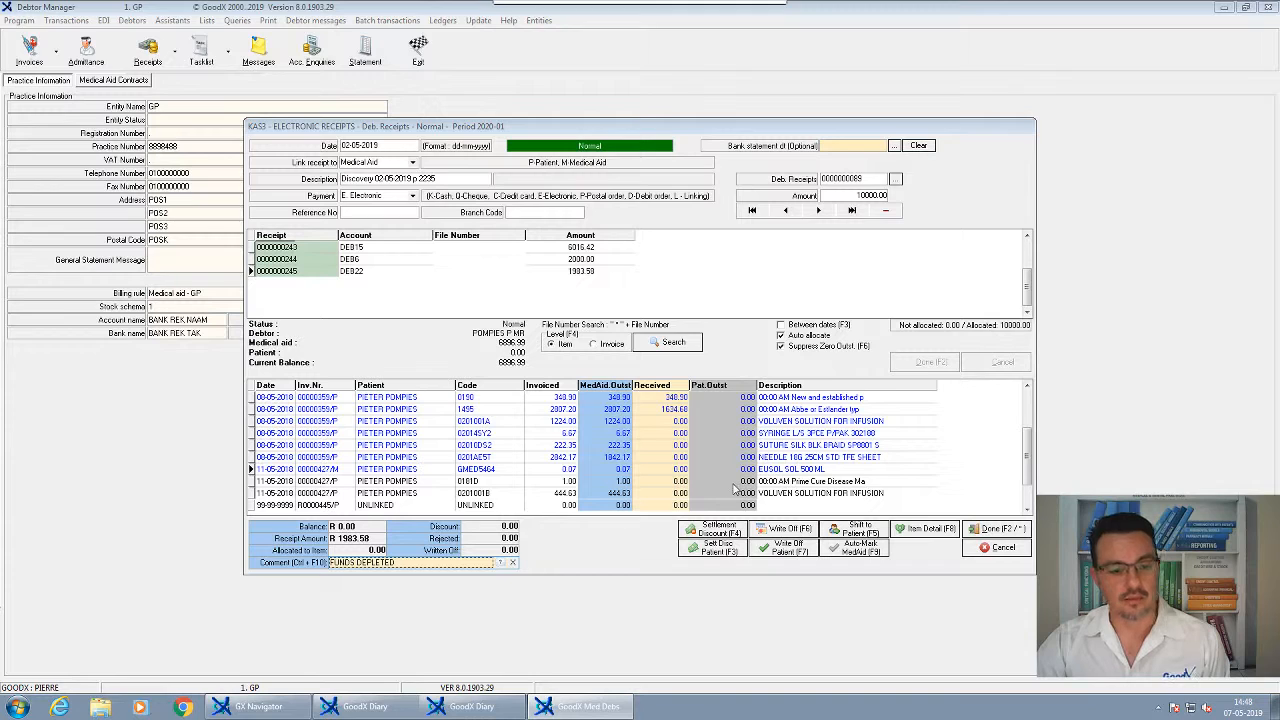
Step through the 0101D, GMED5464 and first 0190 lines to verify their comments
left_click(336, 480)
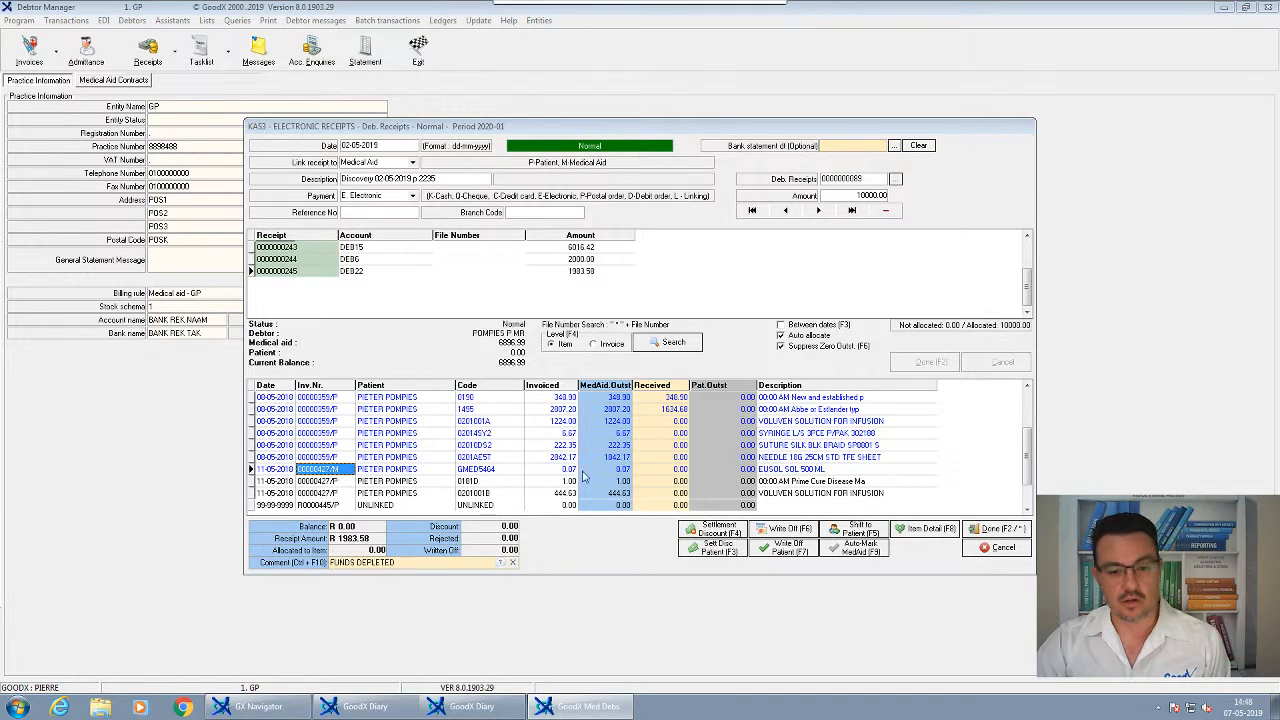
left_click(678, 480)
key("Up")
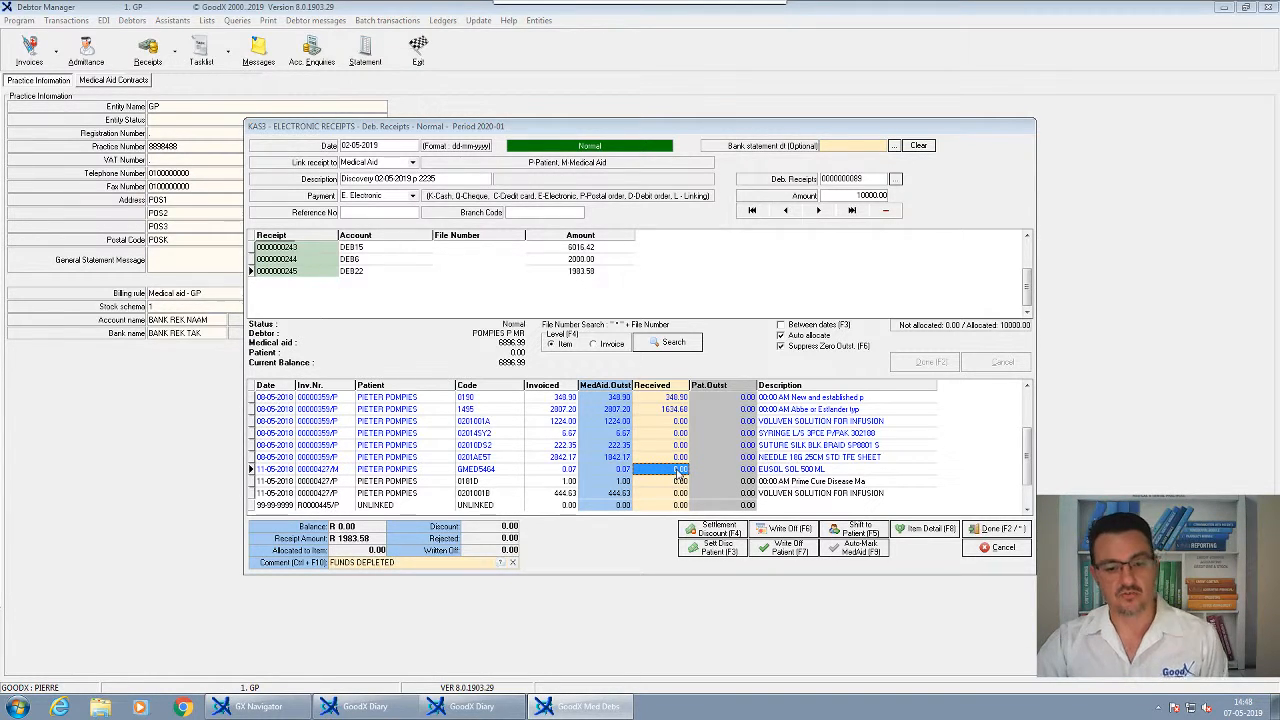
key("Down")
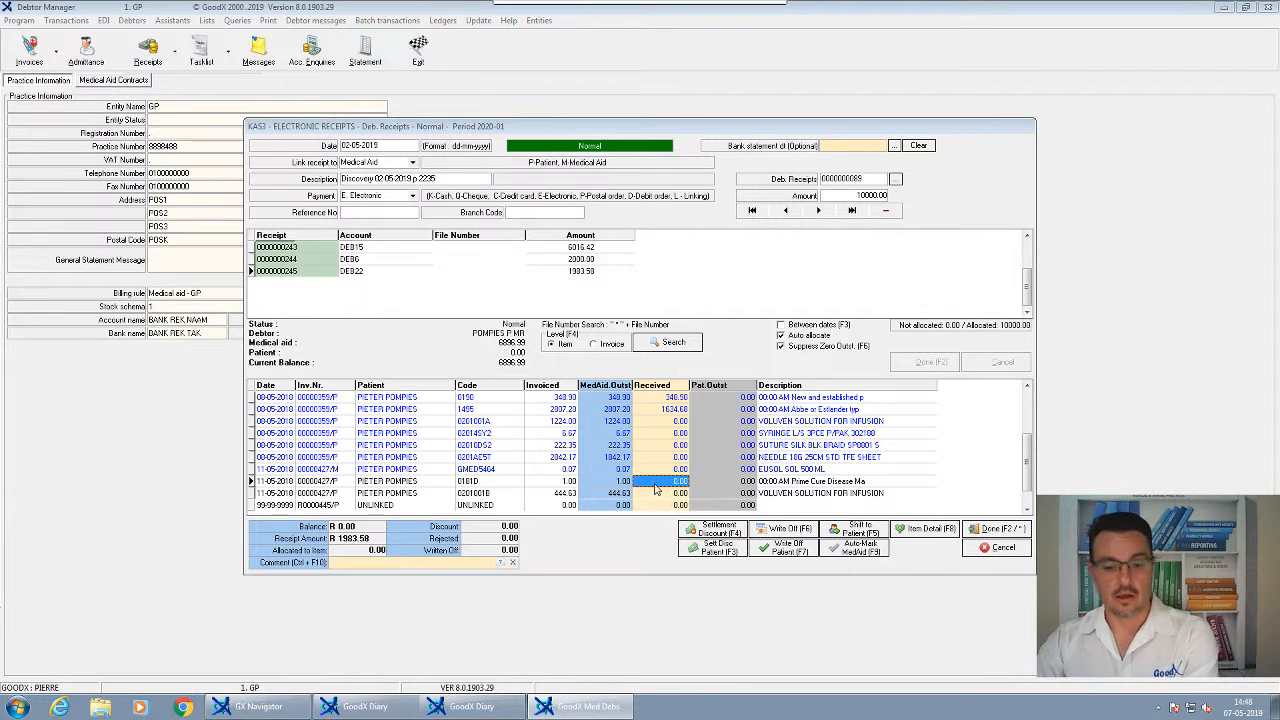
left_click(683, 470)
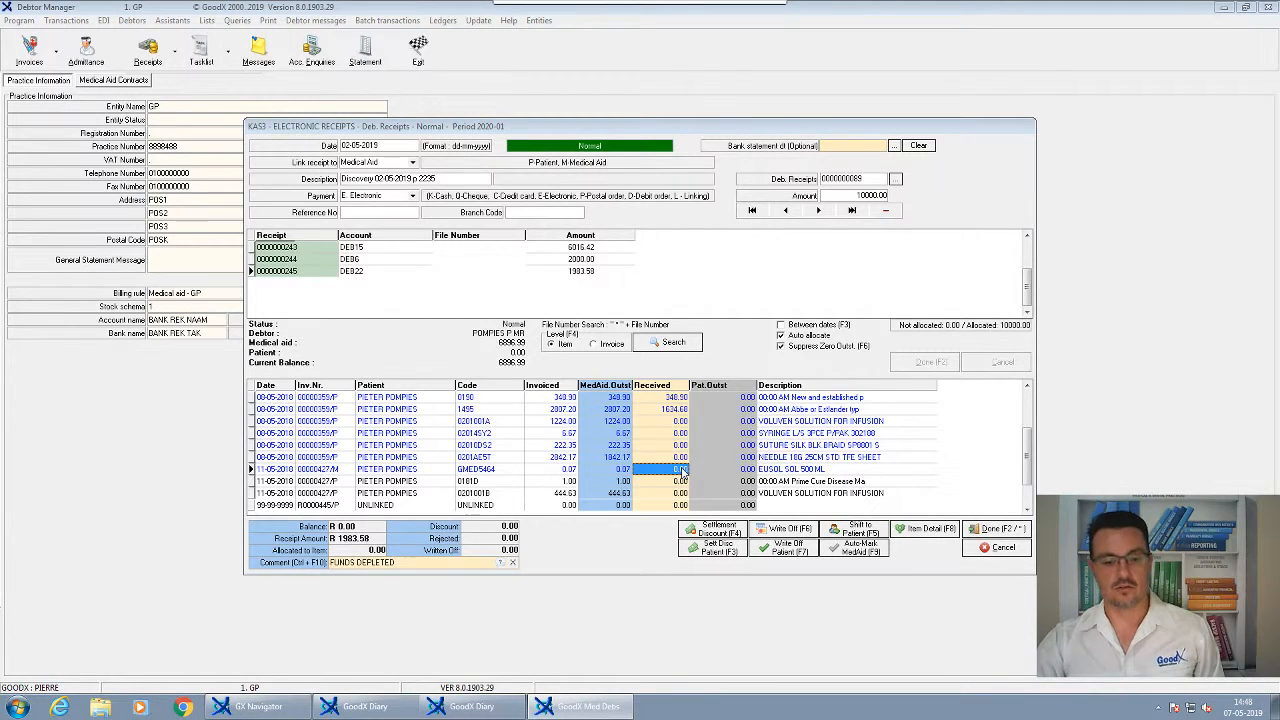
key("Up")
key("Up")
key("Up")
key("Up")
key("Up")
key("Up")
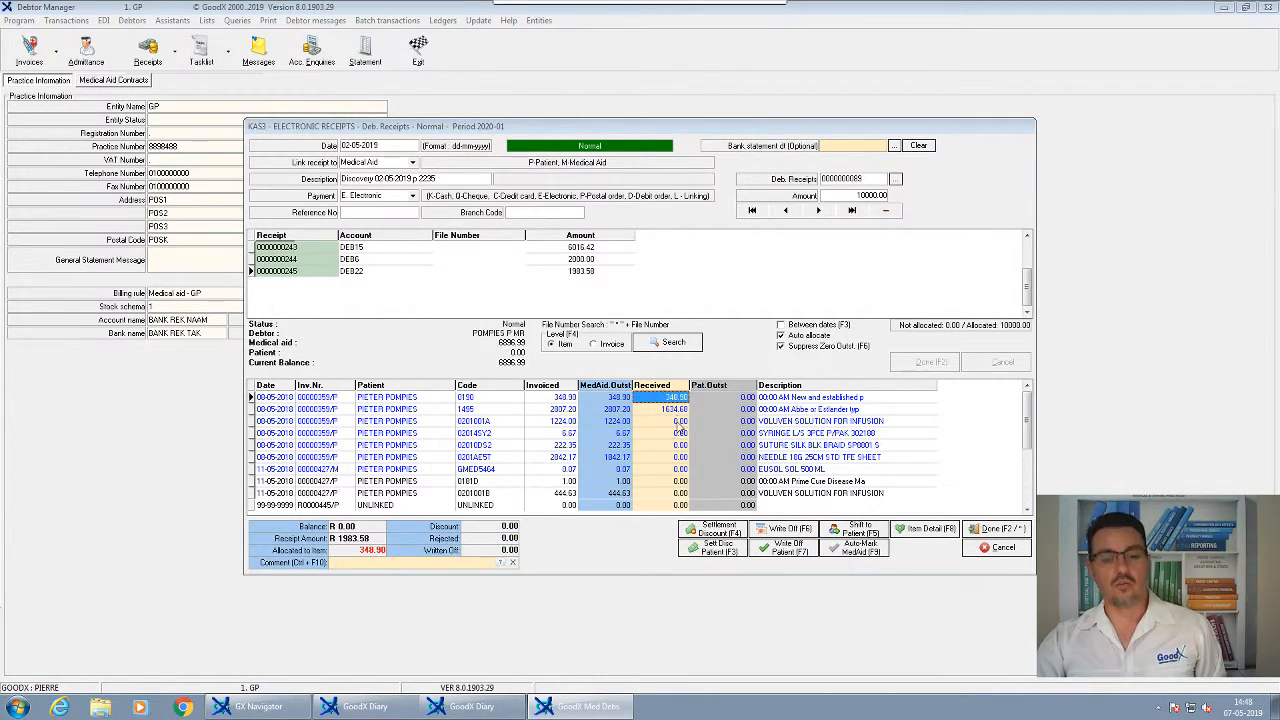
left_click(679, 422)
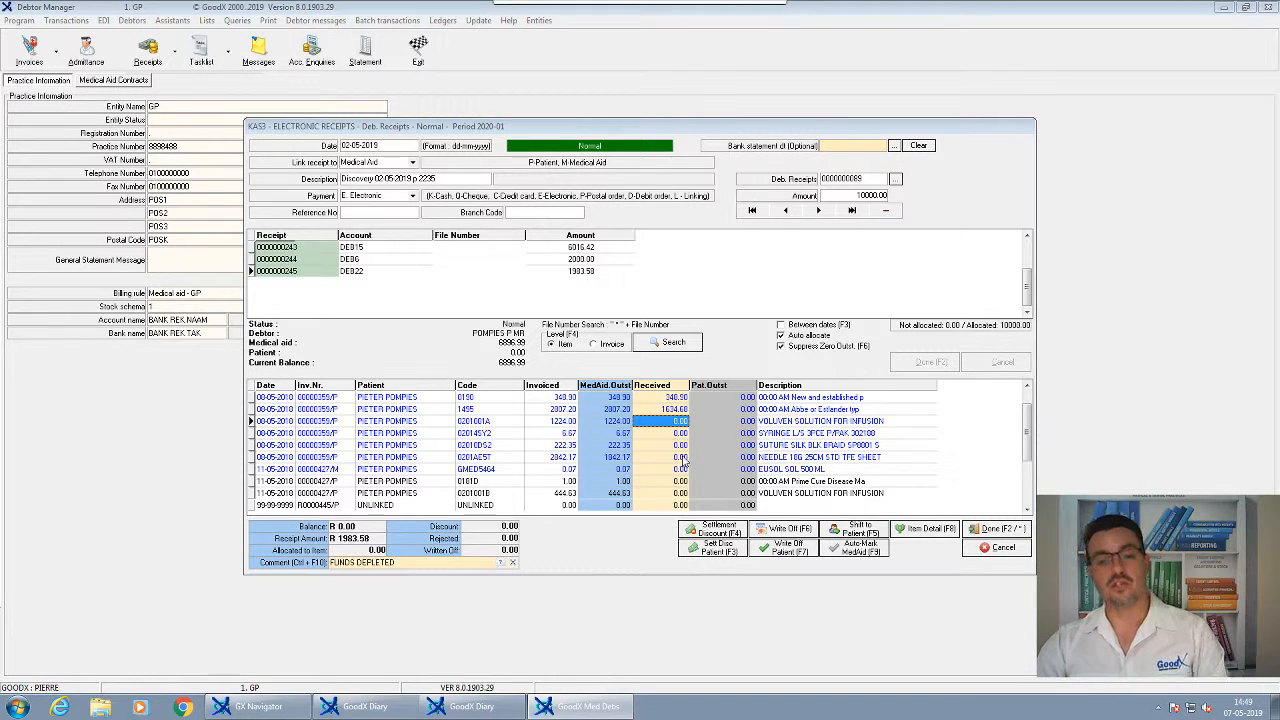
key("Down")
key("Down")
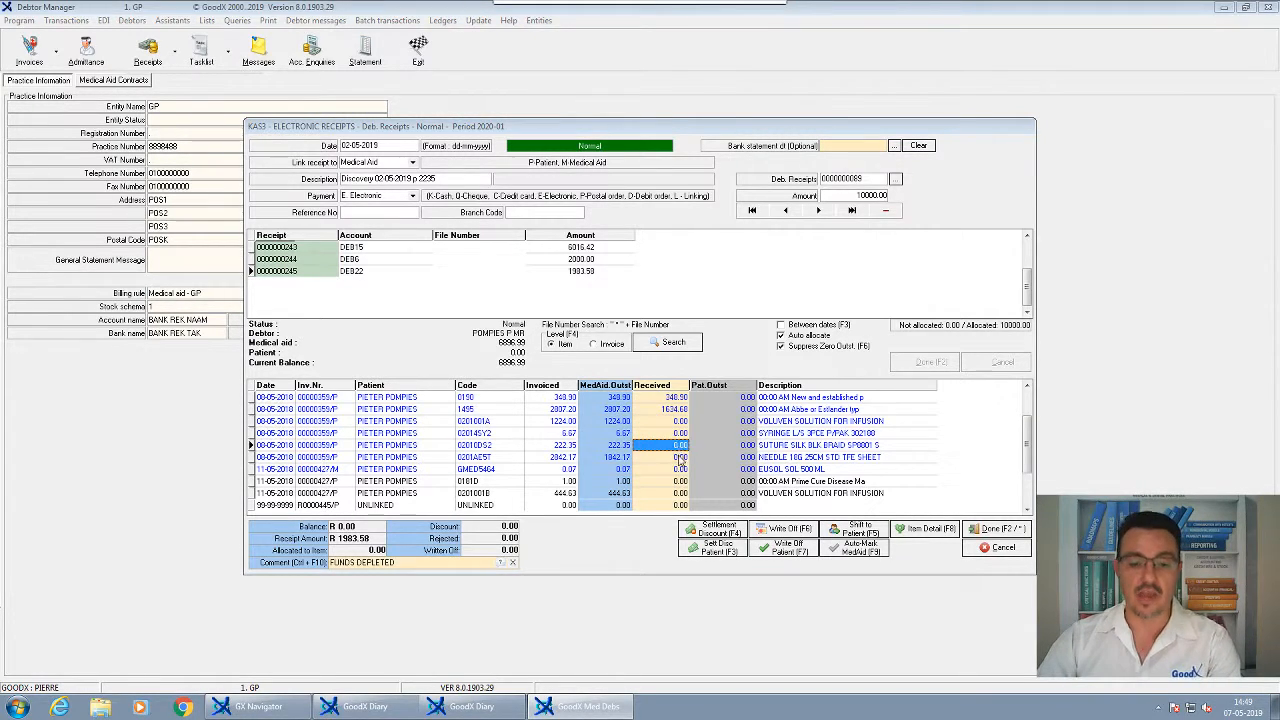
left_click(680, 458)
left_click(682, 472)
left_click(677, 414)
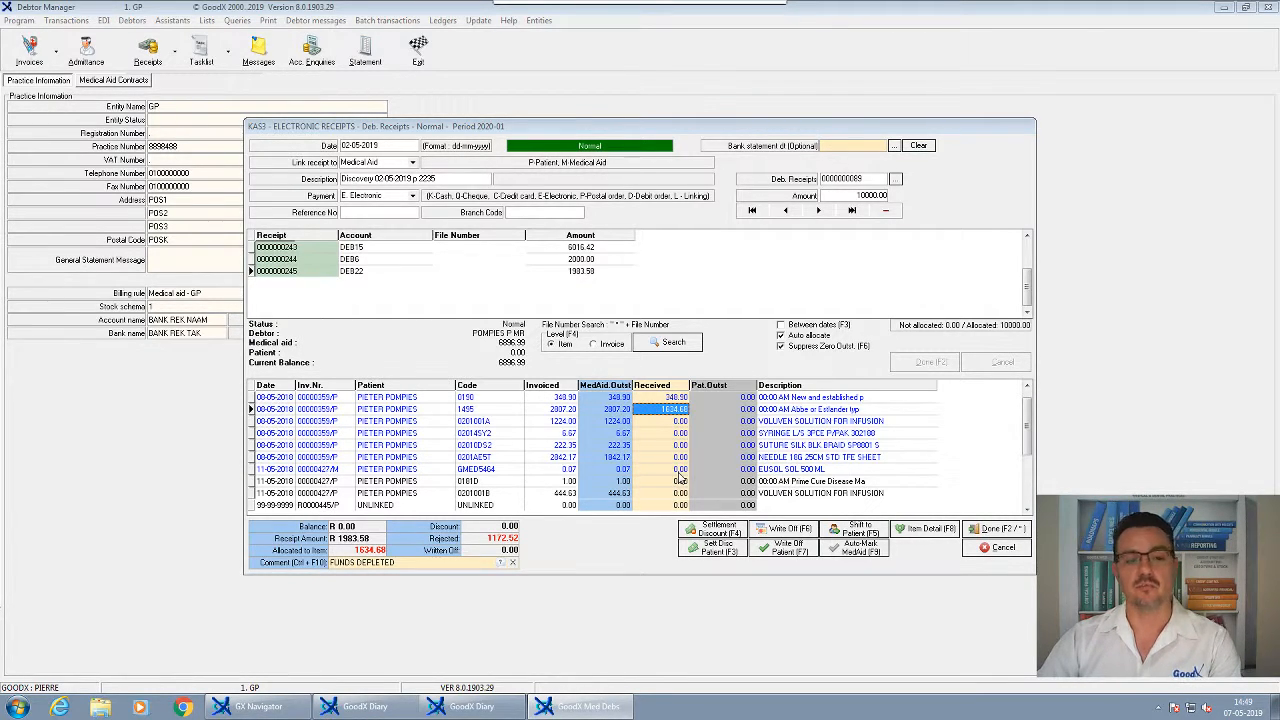
Finish this receipt's allocation and choose the debtor for the next receipt line
left_click(988, 529)
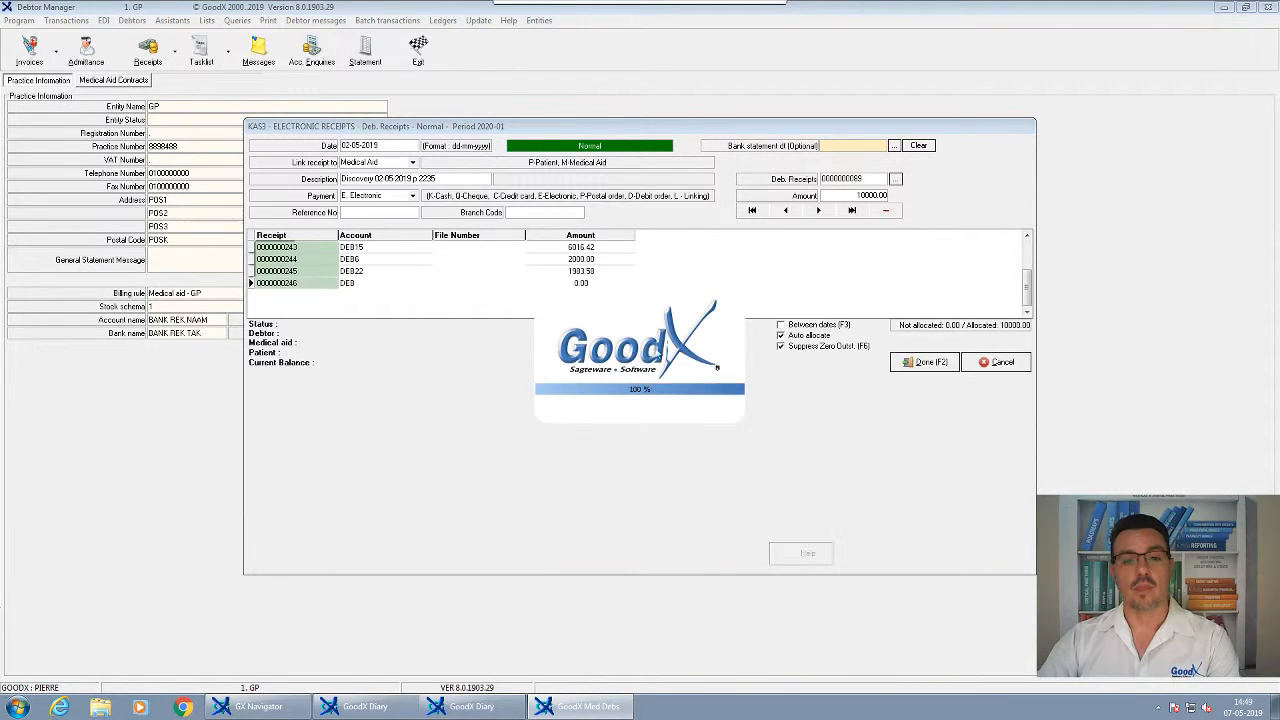
left_click(581, 287)
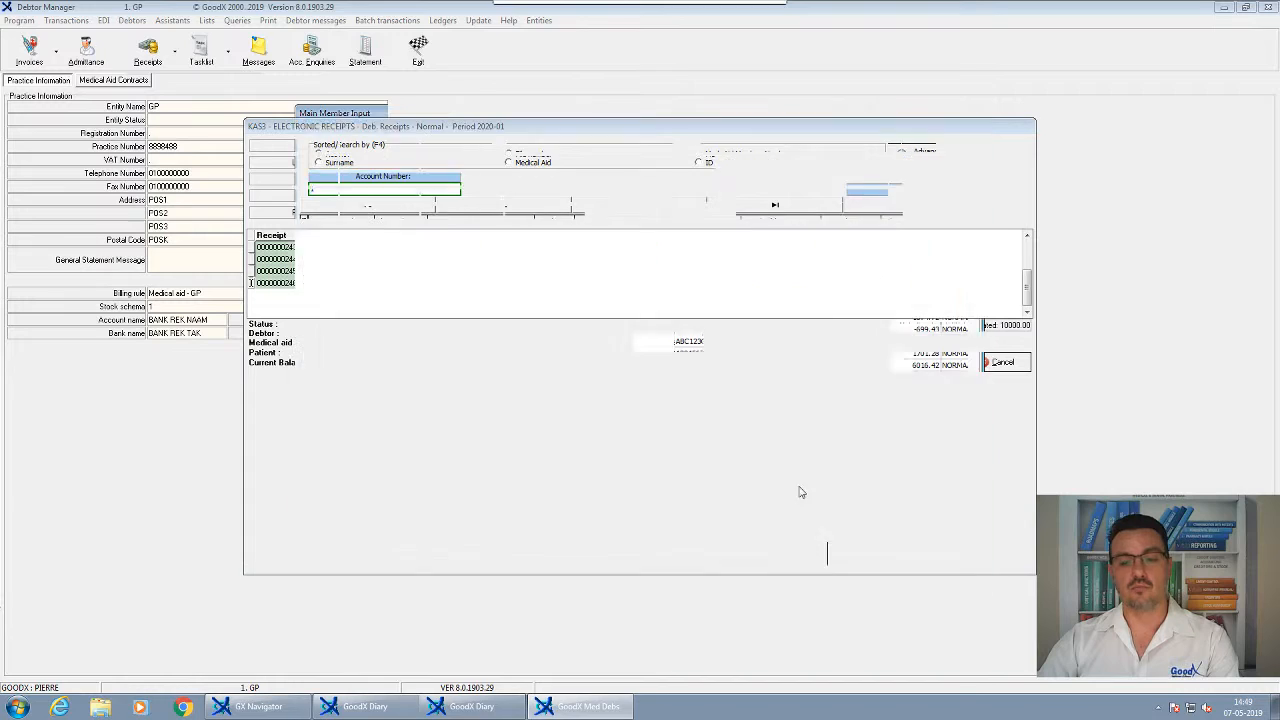
double_click(581, 284)
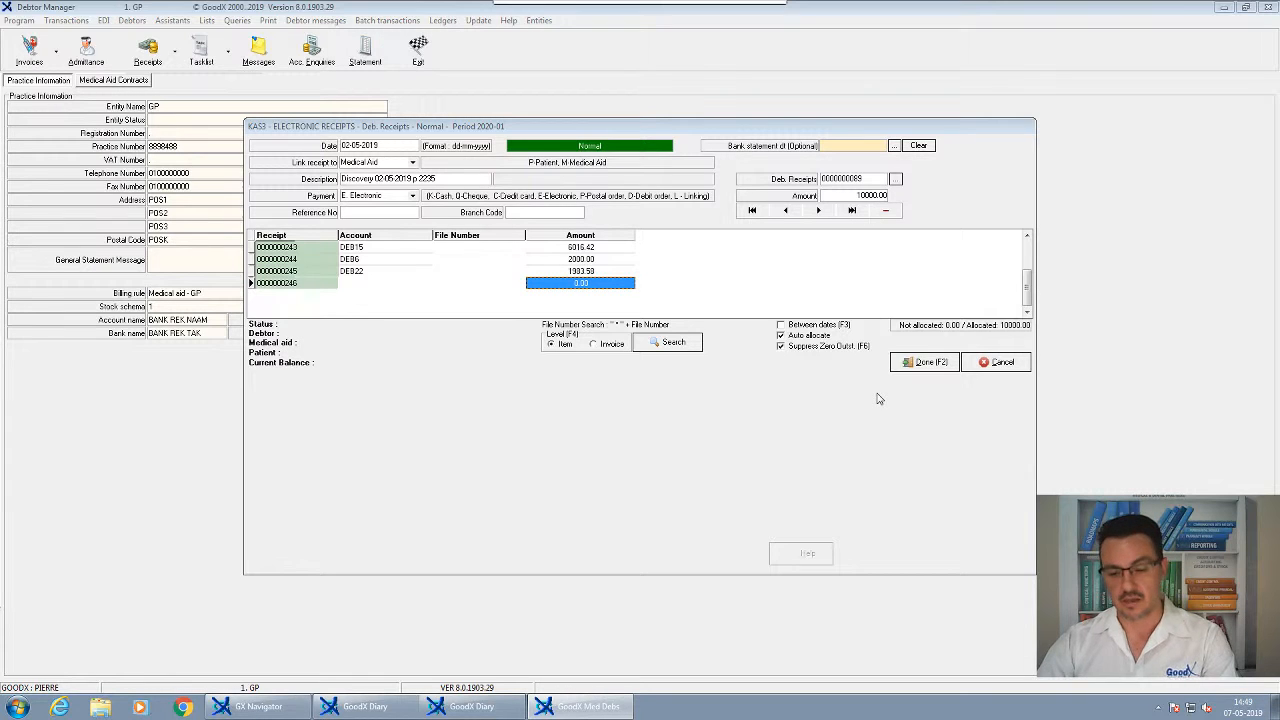
Complete the 10000.00 electronic receipt batch and post it
left_click(928, 364)
key("Escape")
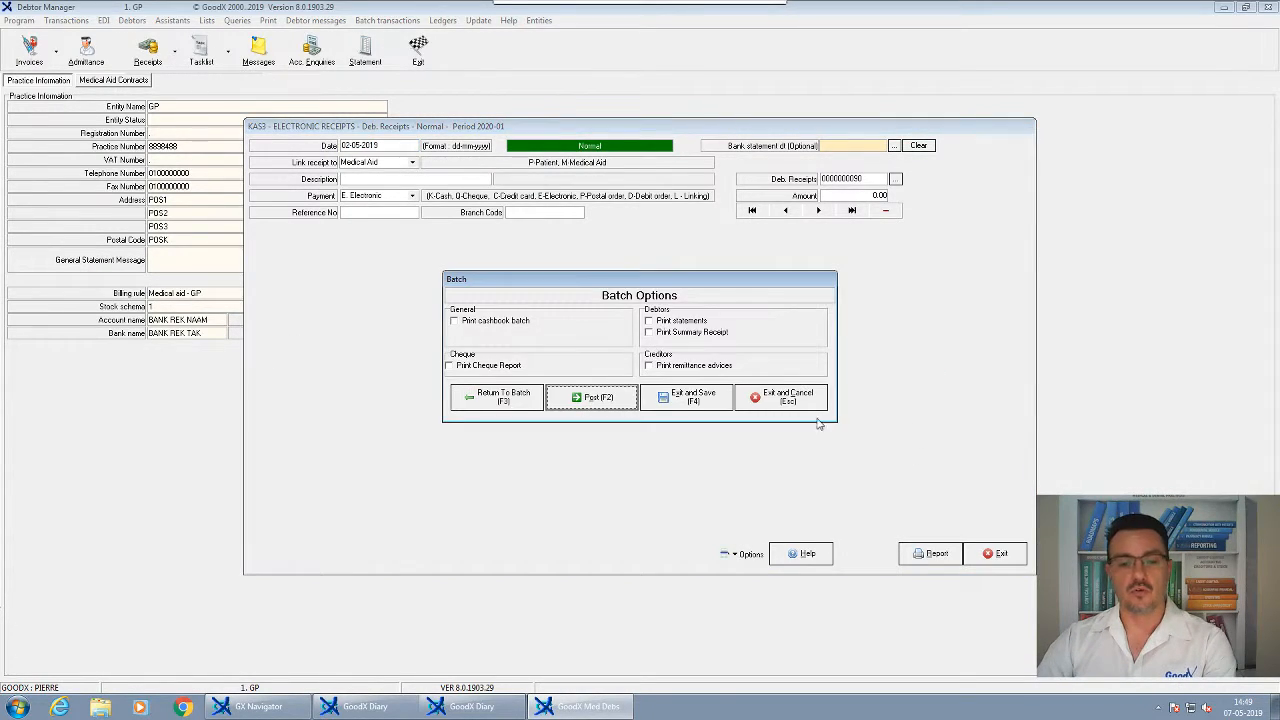
left_click(596, 398)
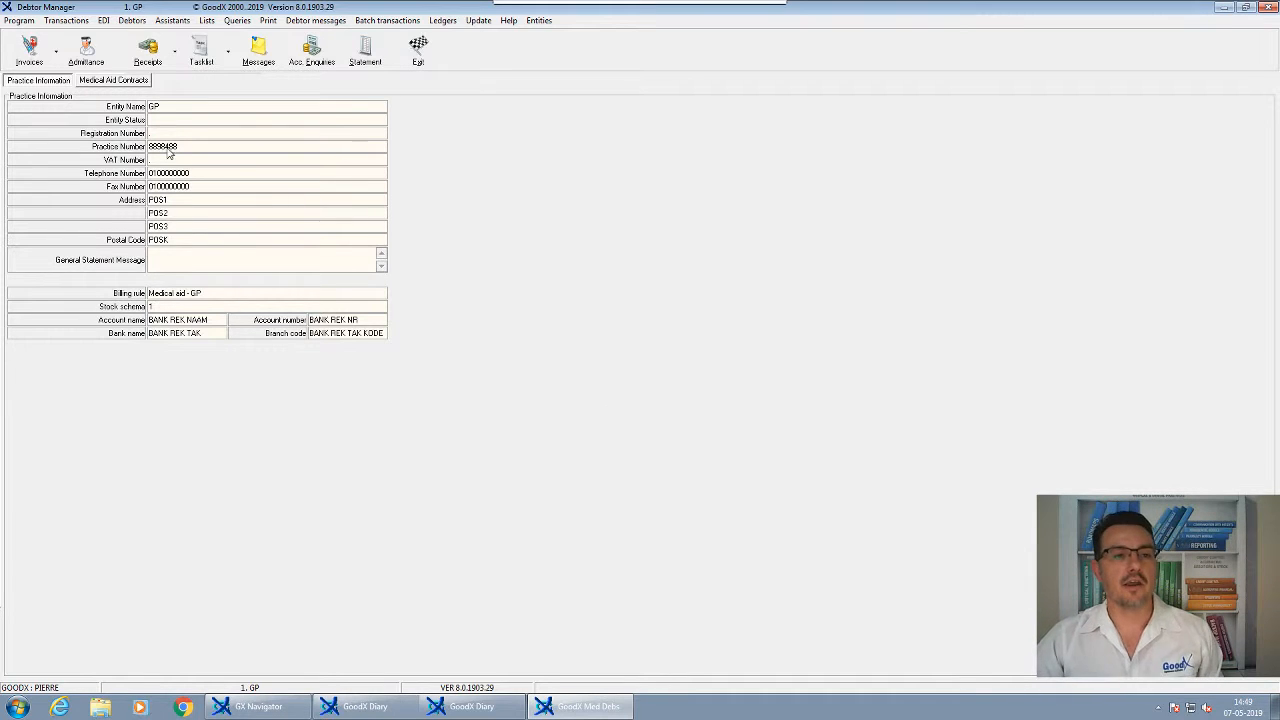
Open the BESTMED debtor's account query, exiting the Notebook without saving
left_click(86, 50)
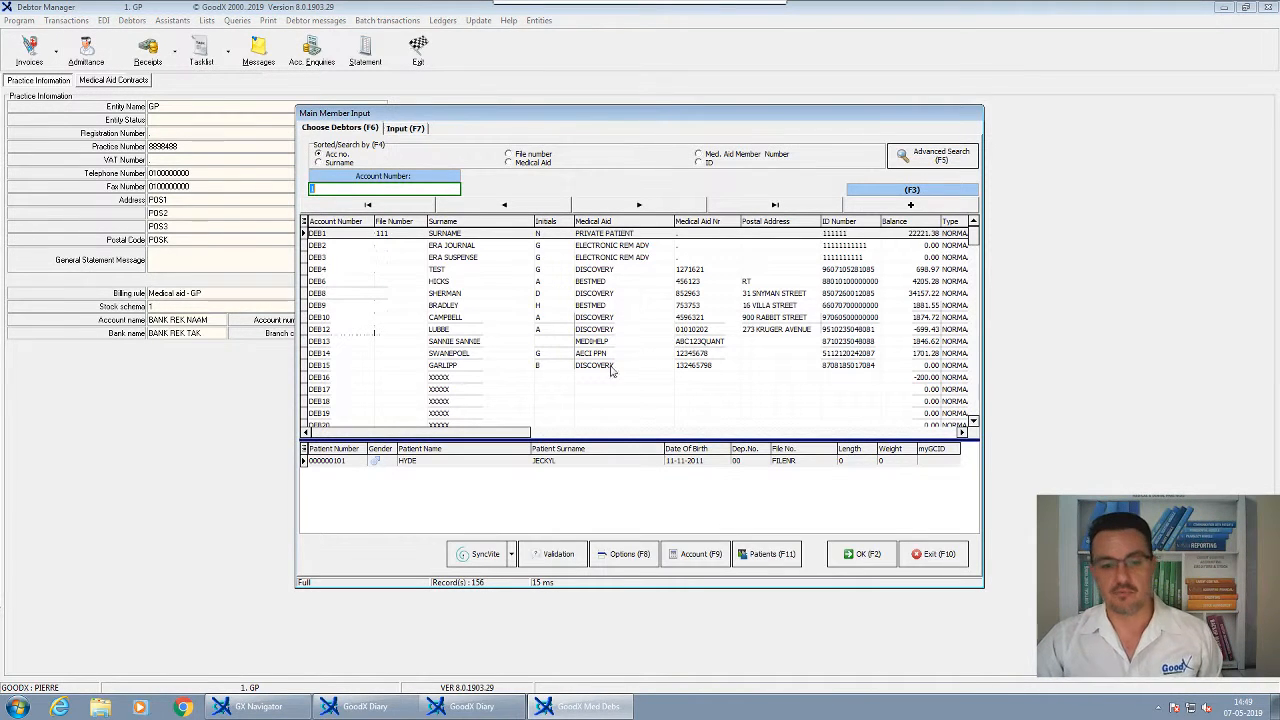
left_click(467, 284)
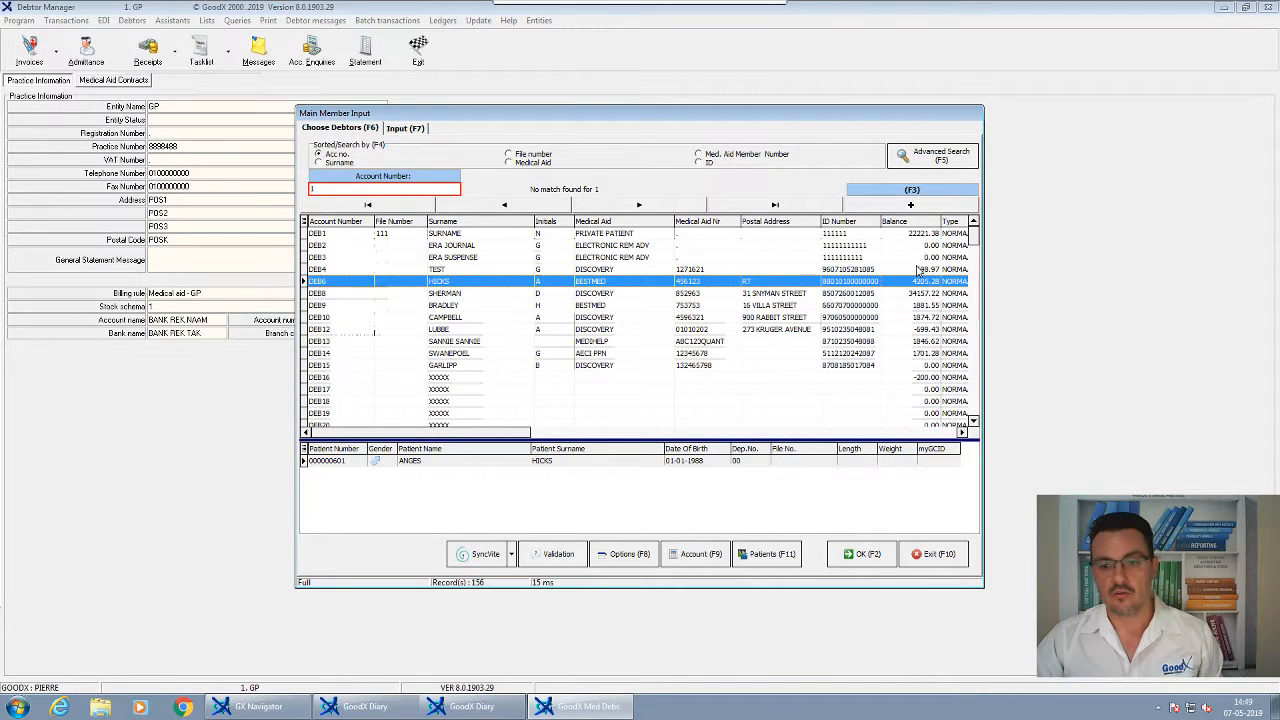
left_click(700, 553)
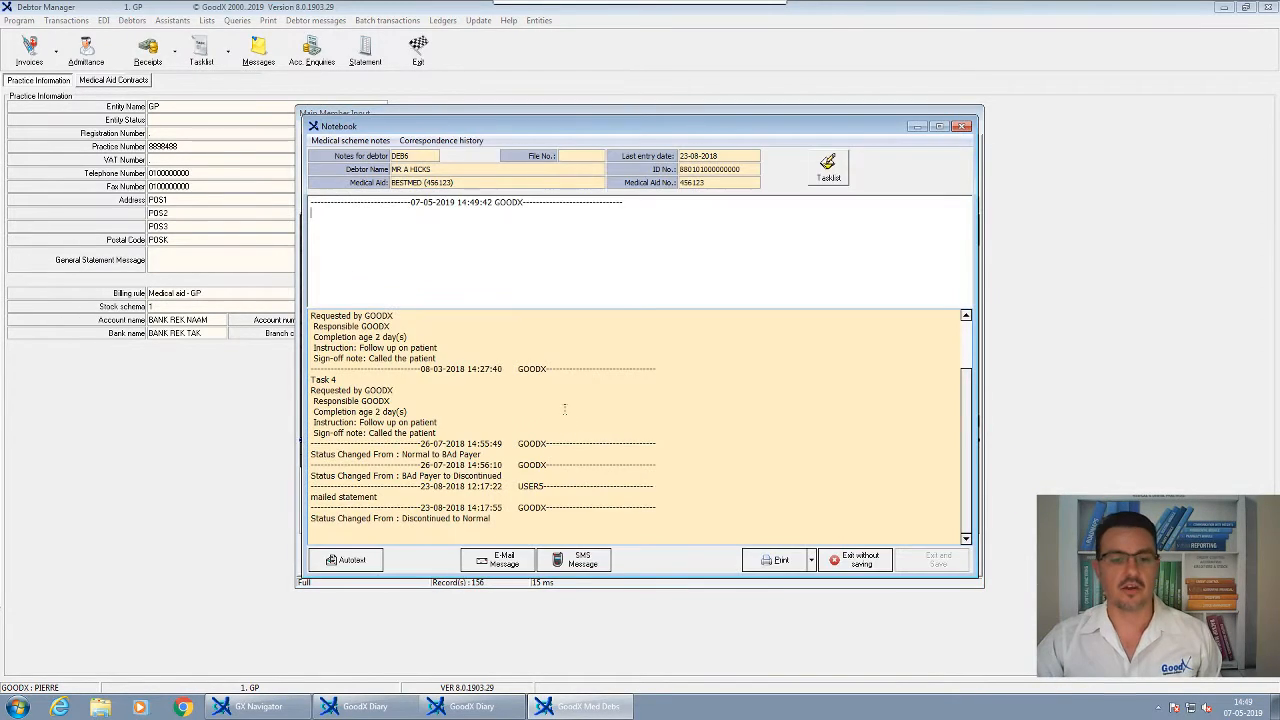
left_click(855, 560)
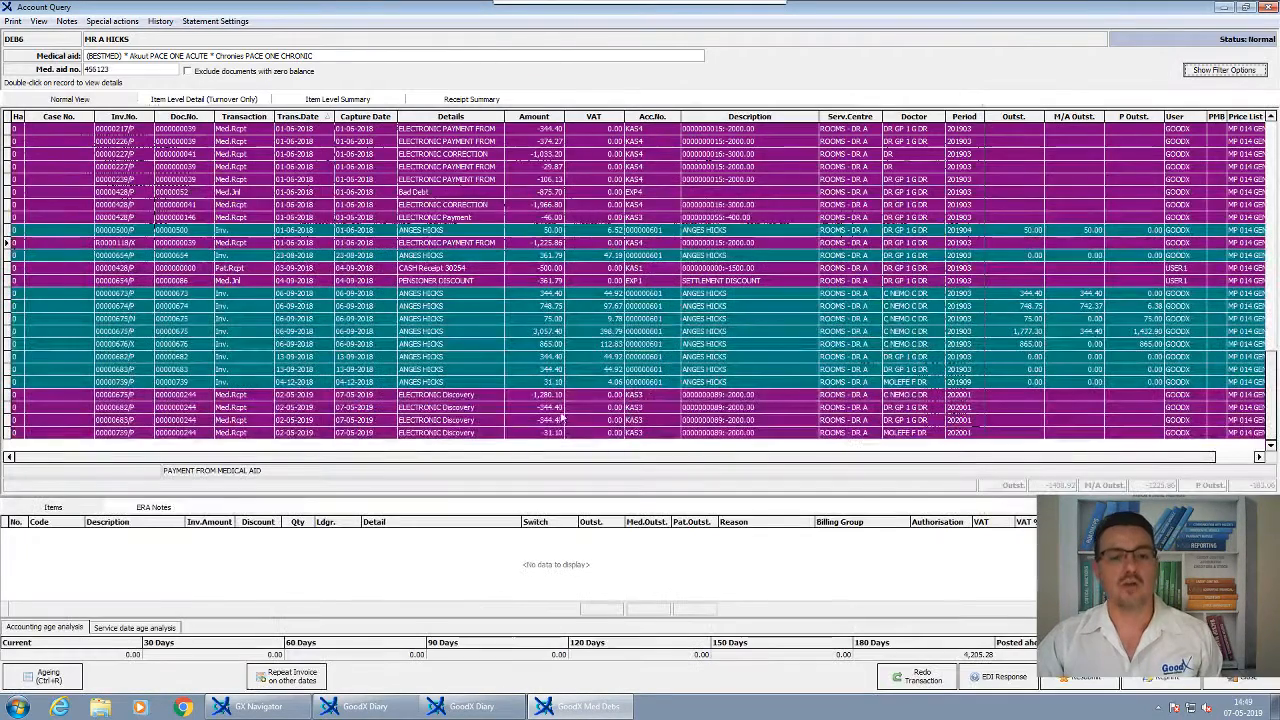
Sort by invoice number and inspect the 344.40 and 31.10 invoices with their Discovery receipts
left_click(562, 394)
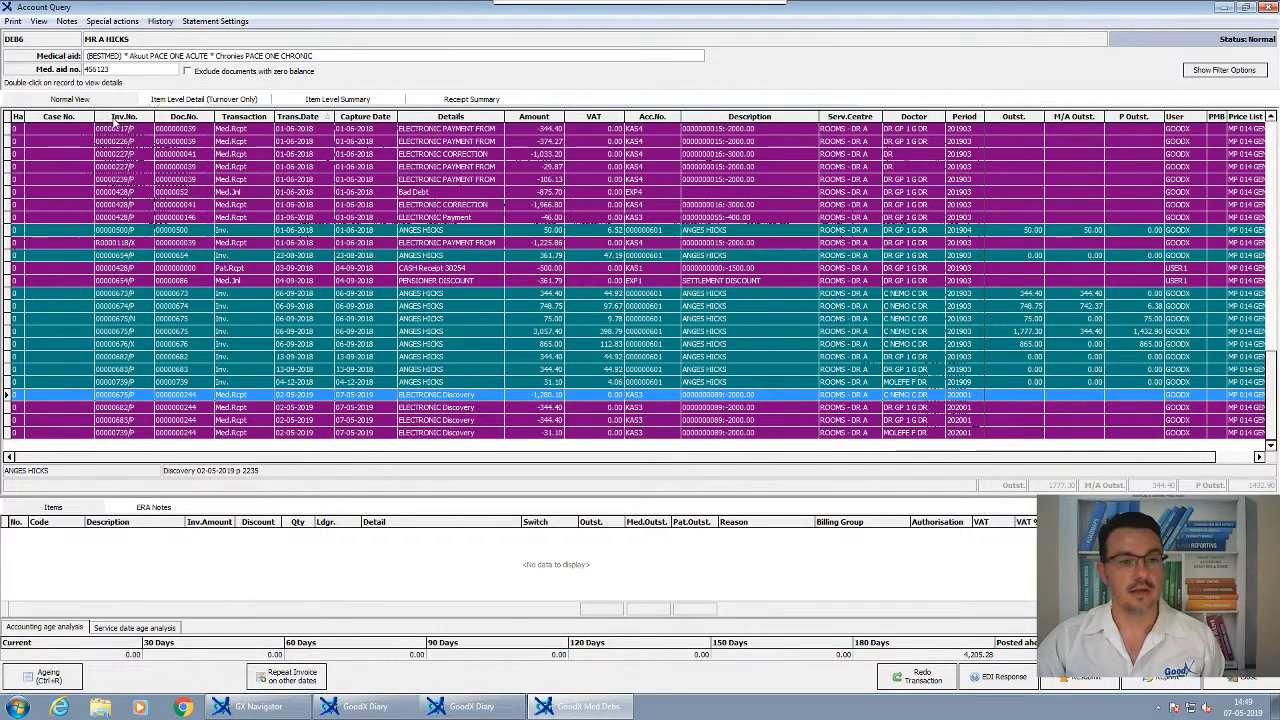
left_click(123, 116)
left_click(533, 344)
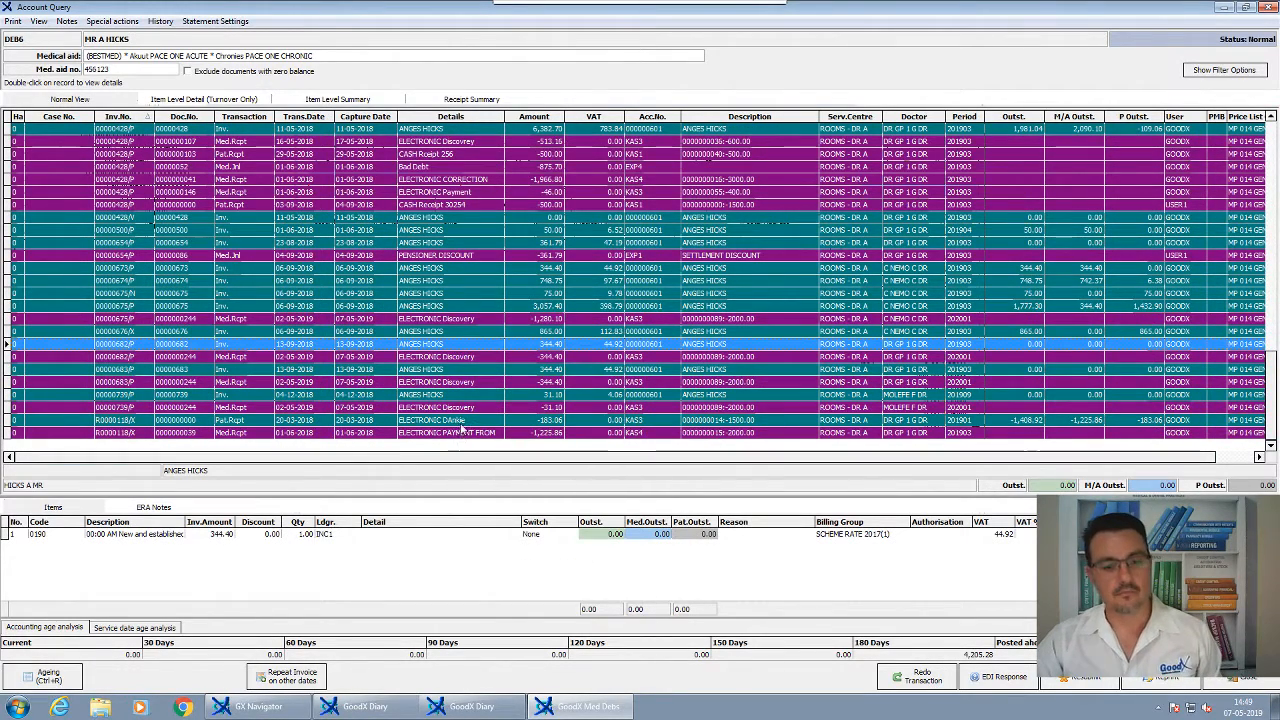
left_click(506, 421)
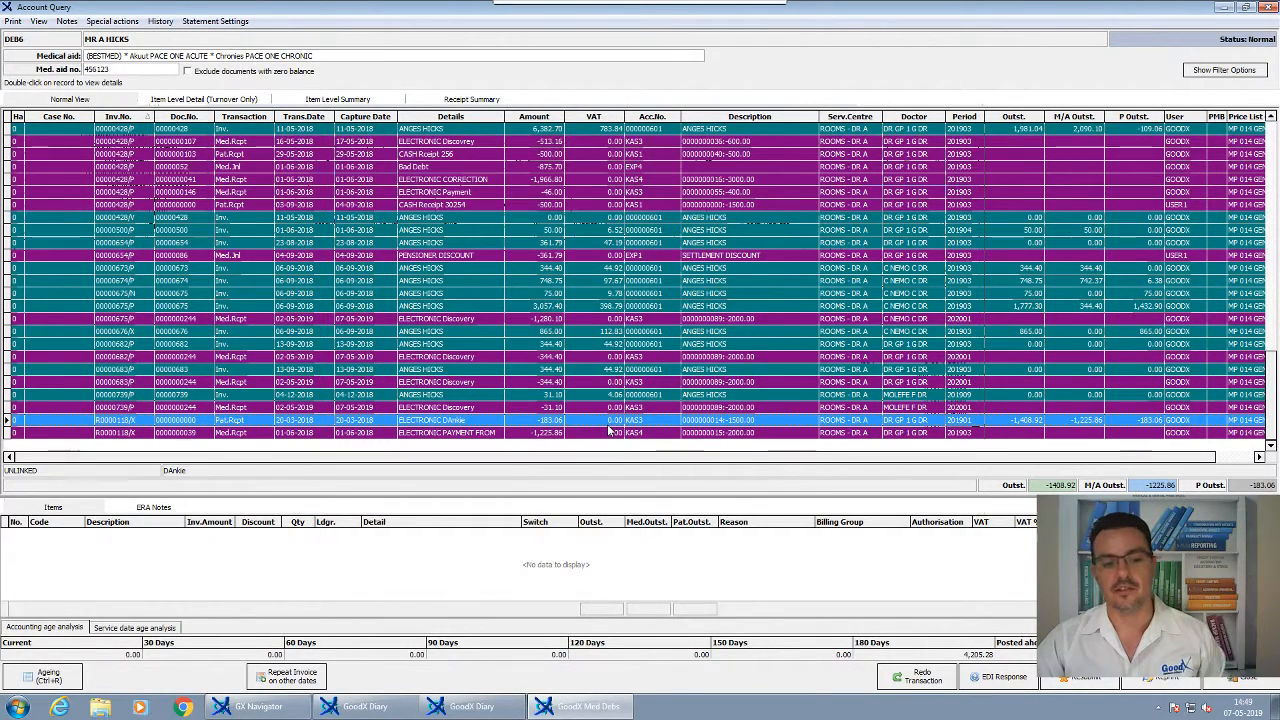
left_click(620, 396)
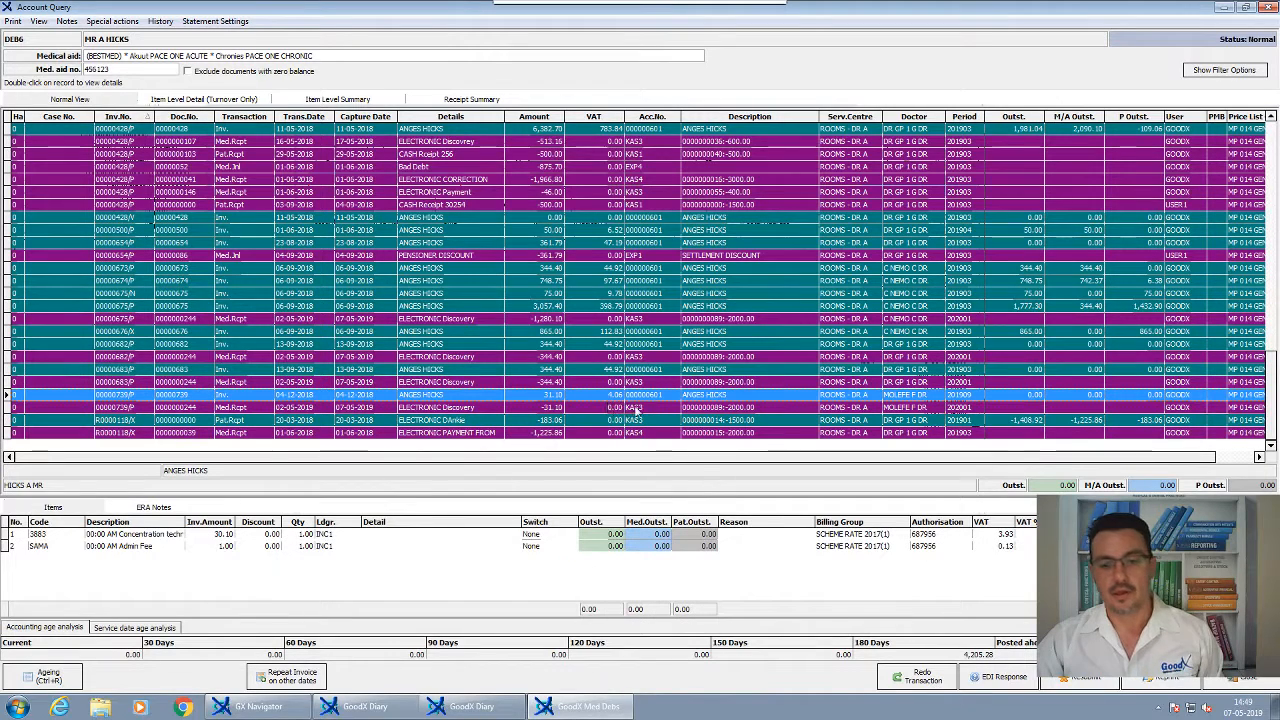
left_click(554, 406)
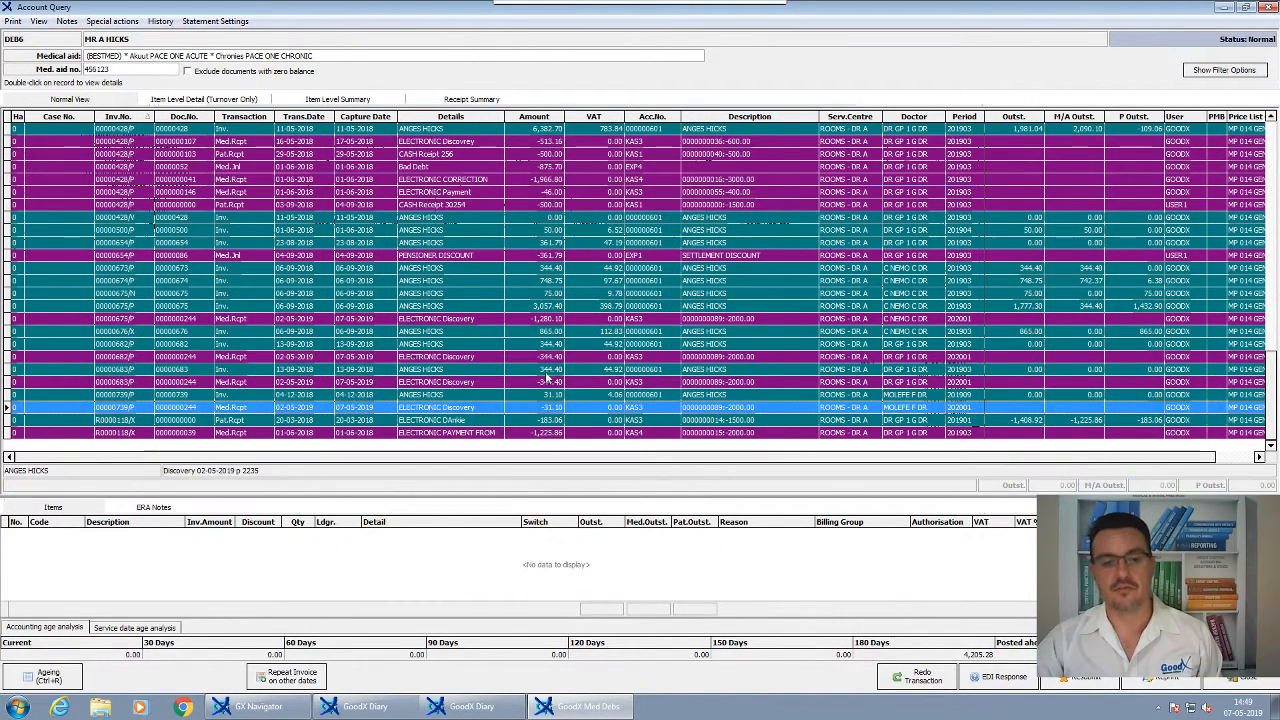
left_click(546, 372)
Review the 3,057.40 invoice and its -1,280.10 Discovery receipt, then close the account query
left_click(546, 357)
left_click(546, 343)
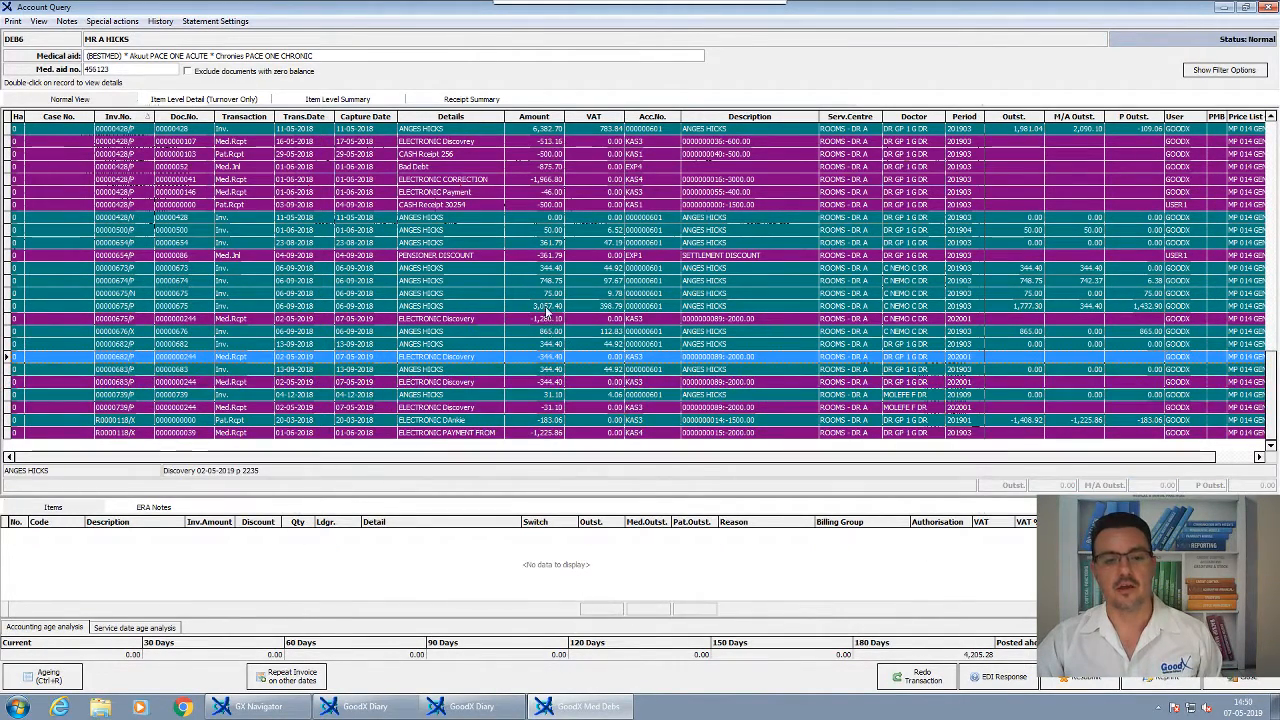
left_click(546, 306)
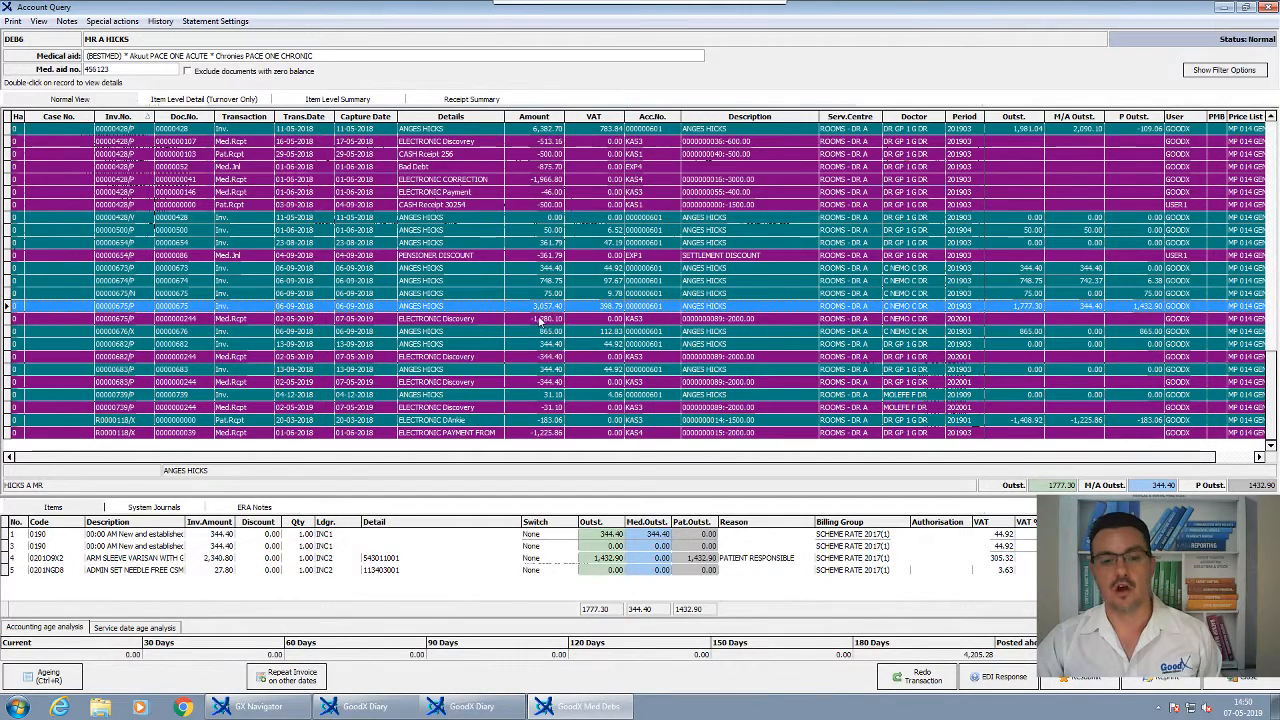
left_click(540, 321)
left_click(540, 306)
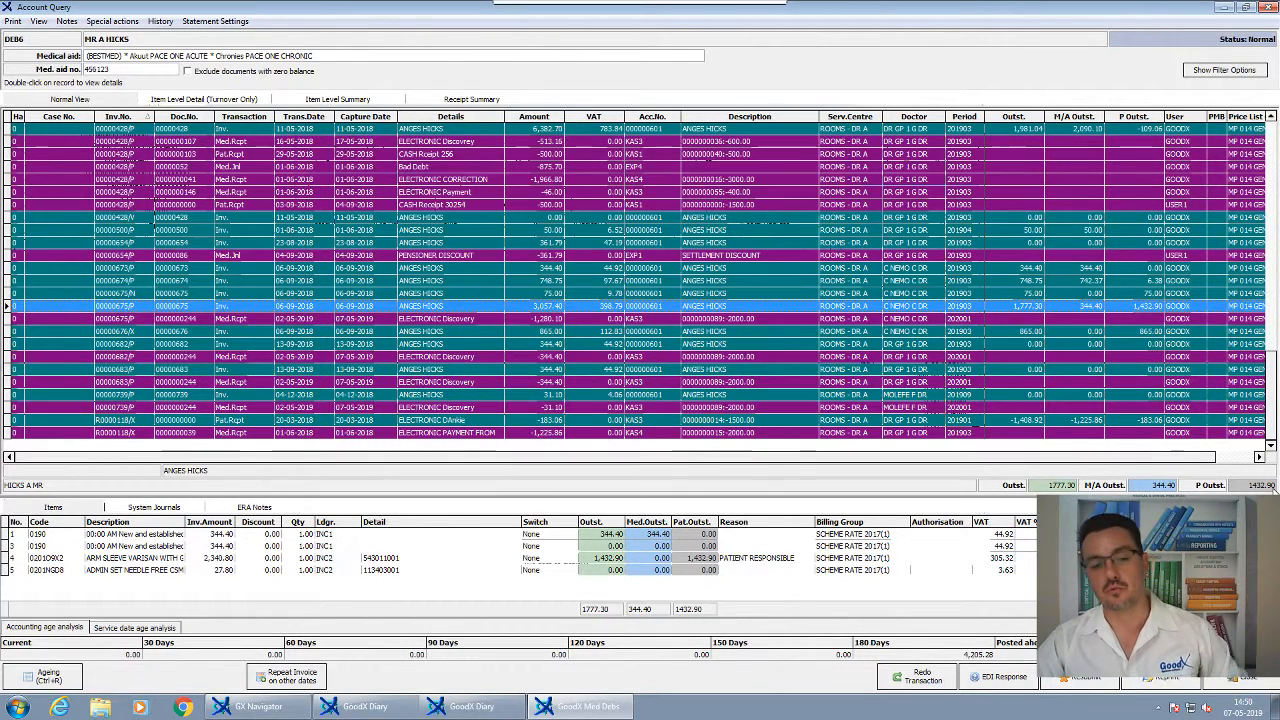
right_click(494, 313)
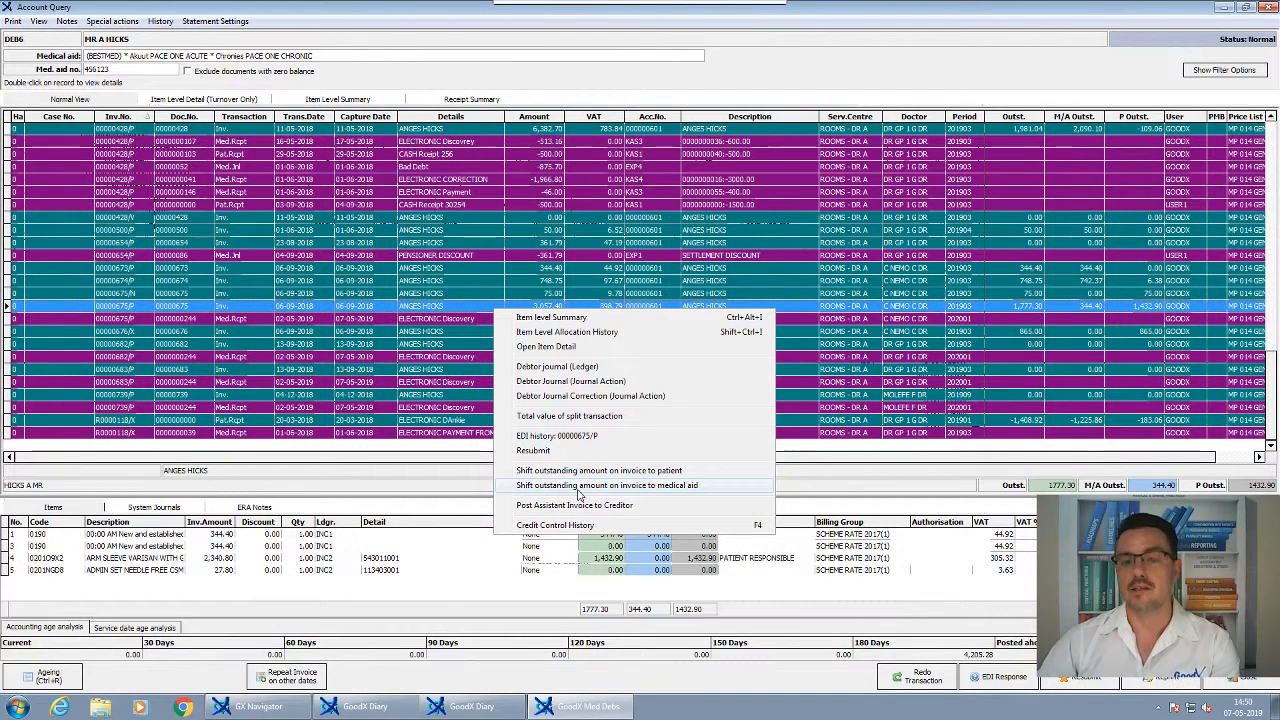
left_click(770, 255)
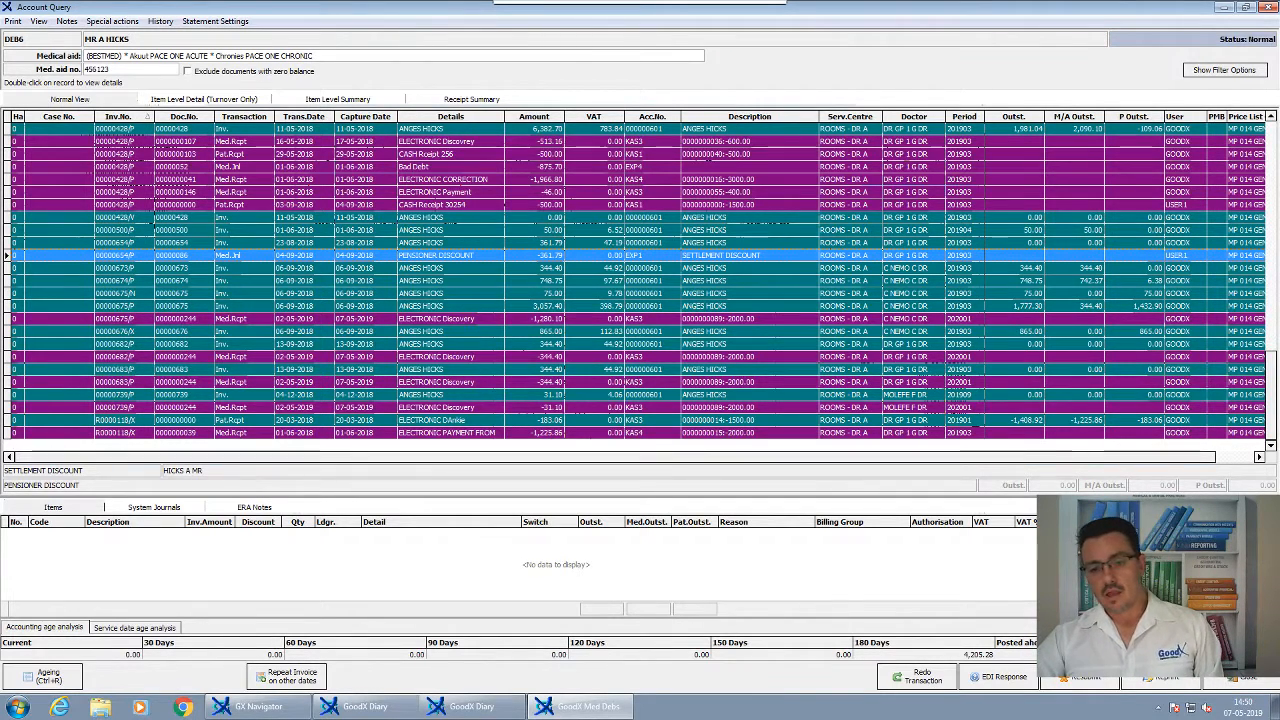
left_click(1241, 678)
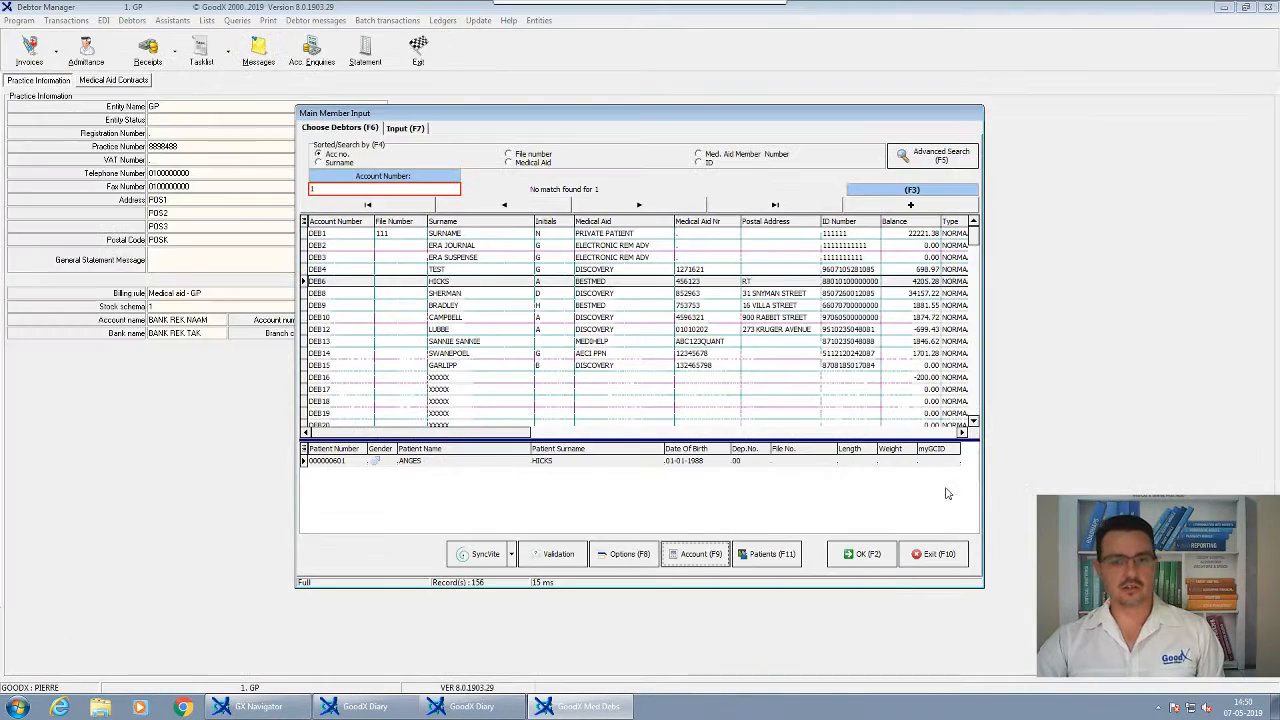
Exit the debtor list, show the Receipts options in Debtor Manager, then switch to the Learning Centre
left_click(917, 552)
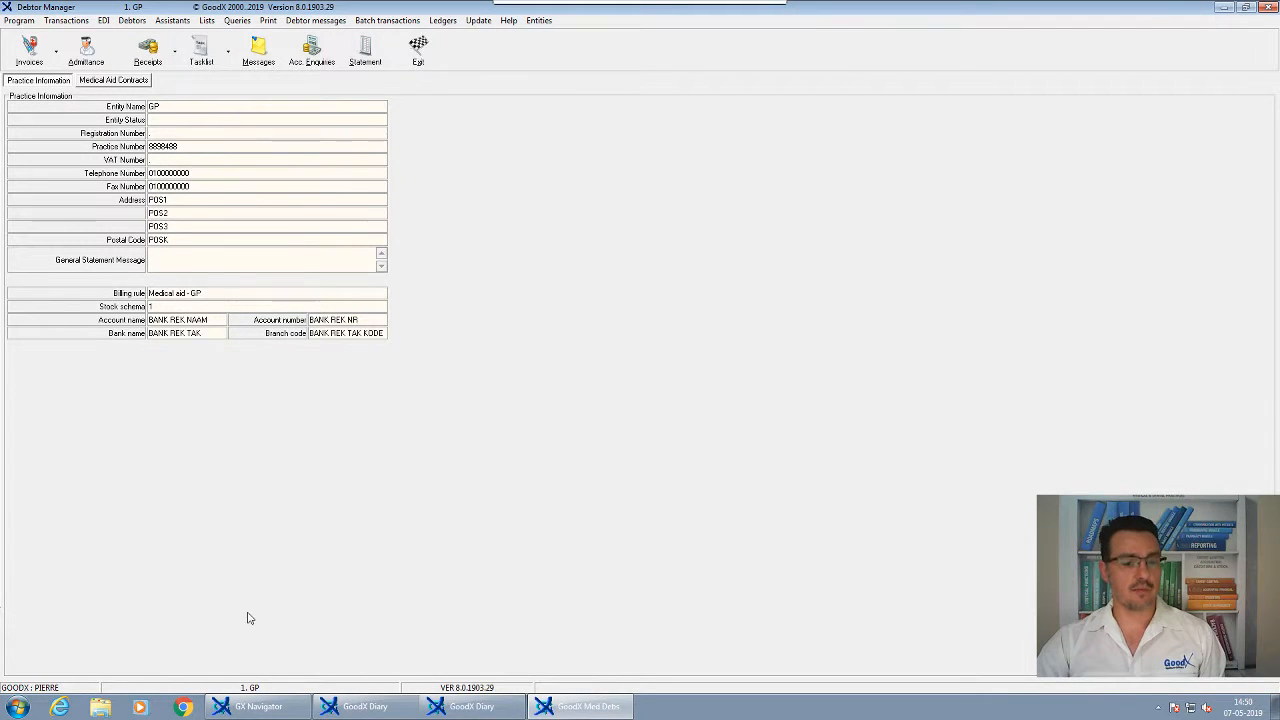
left_click(277, 704)
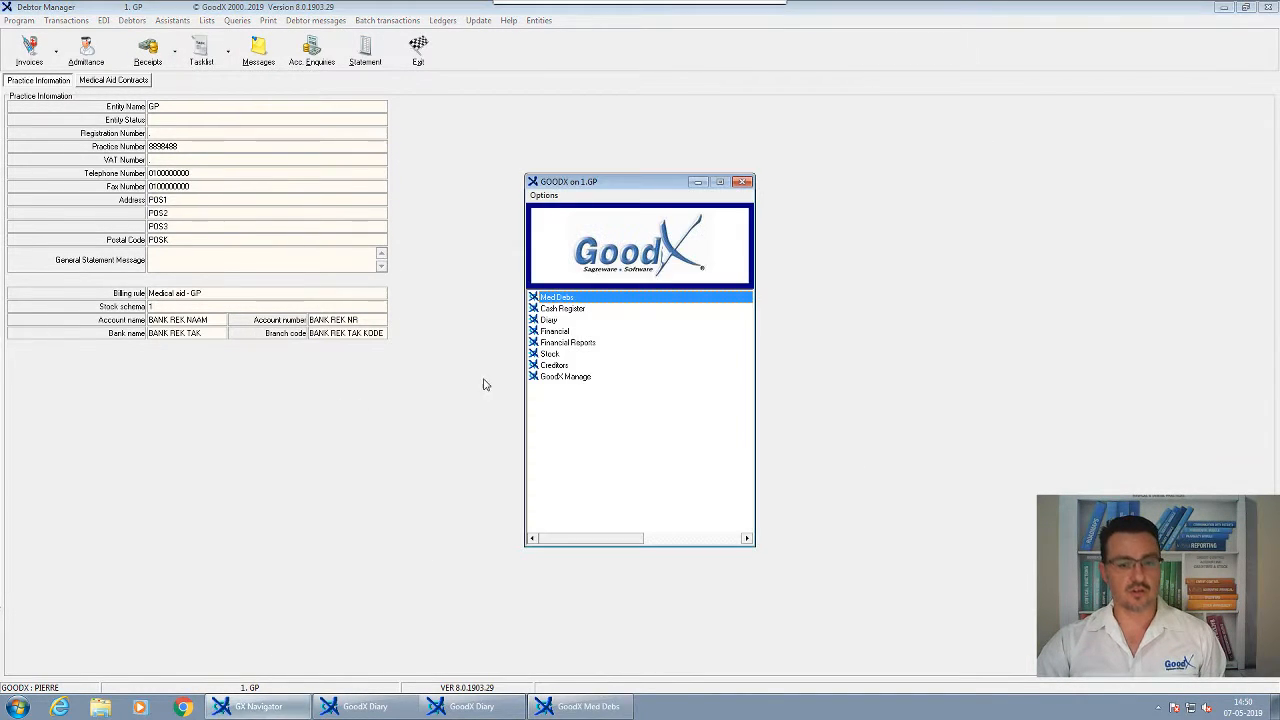
left_click(367, 328)
left_click(175, 52)
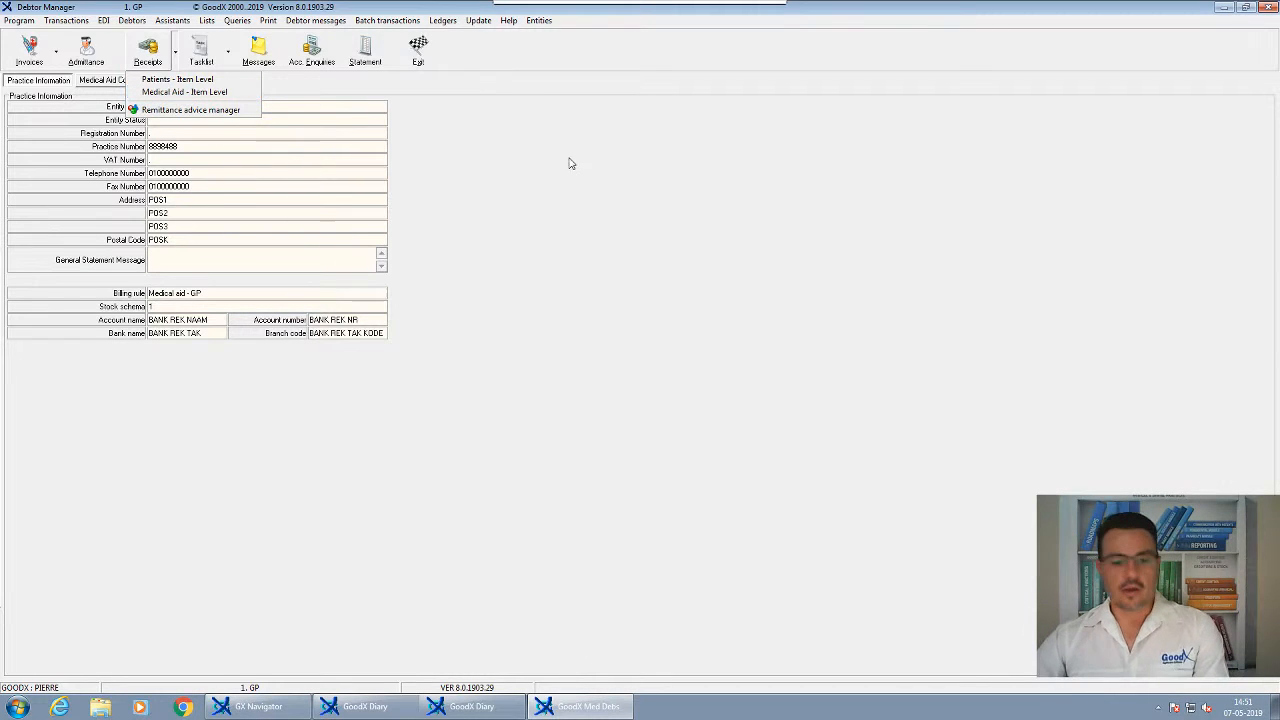
mouse_move(790, 12)
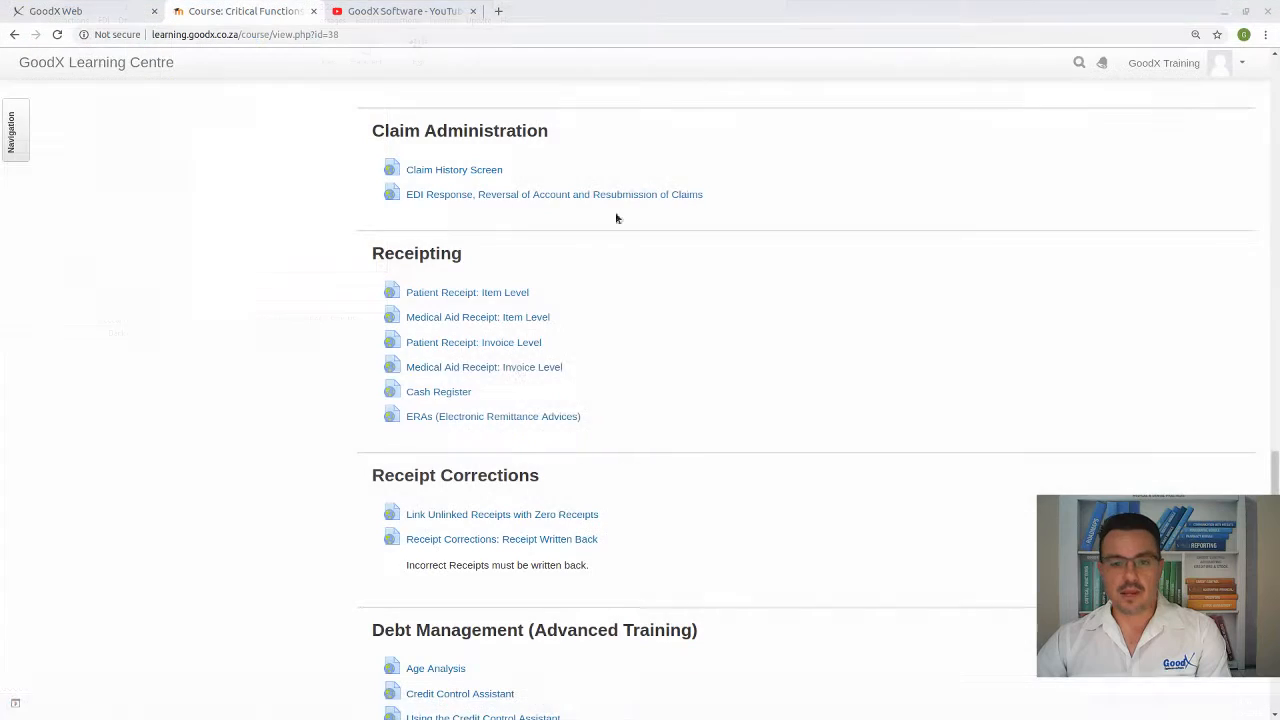
left_click(751, 12)
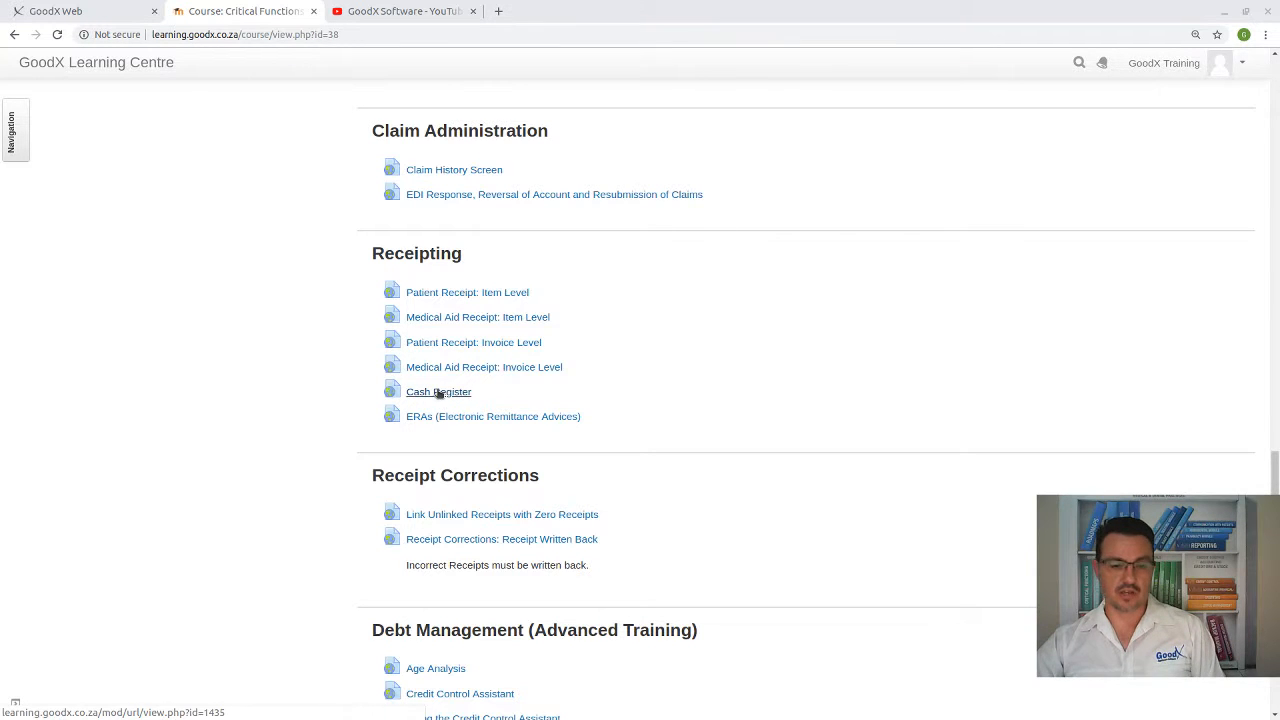
Try the Cash Register lesson, close its error page, and bring up GoodX's module navigator
left_click(434, 396)
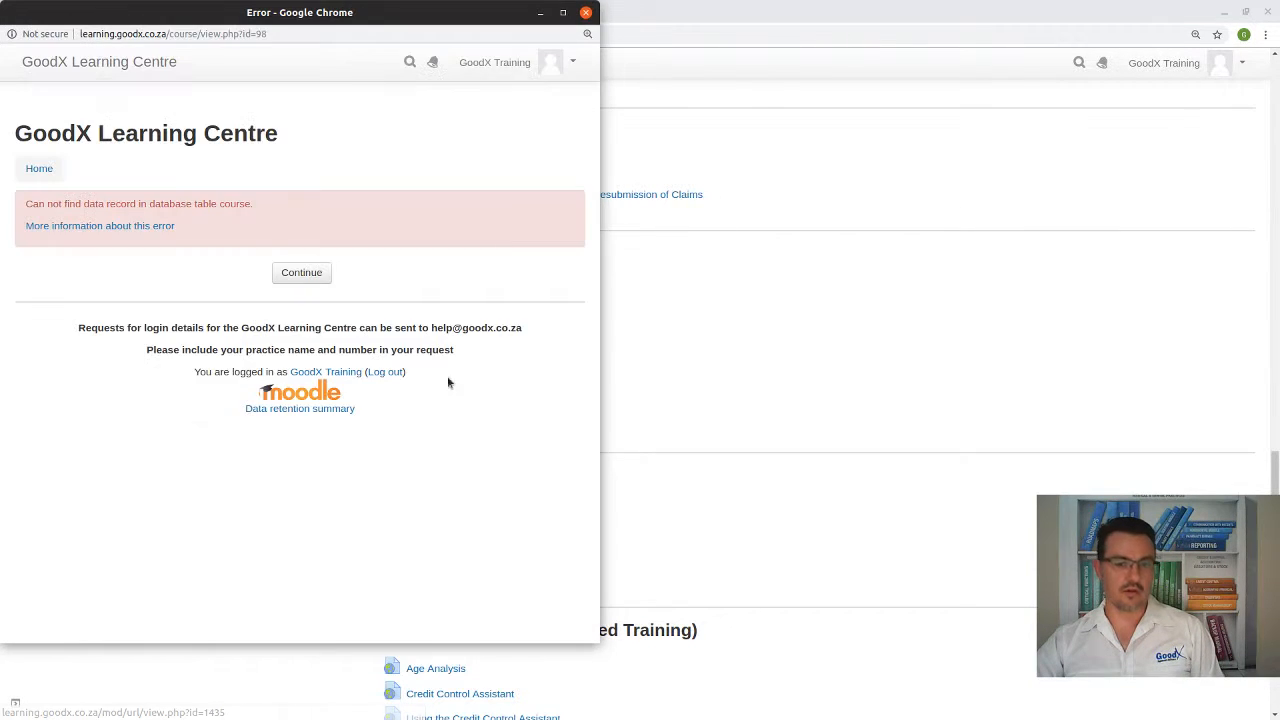
left_click(586, 12)
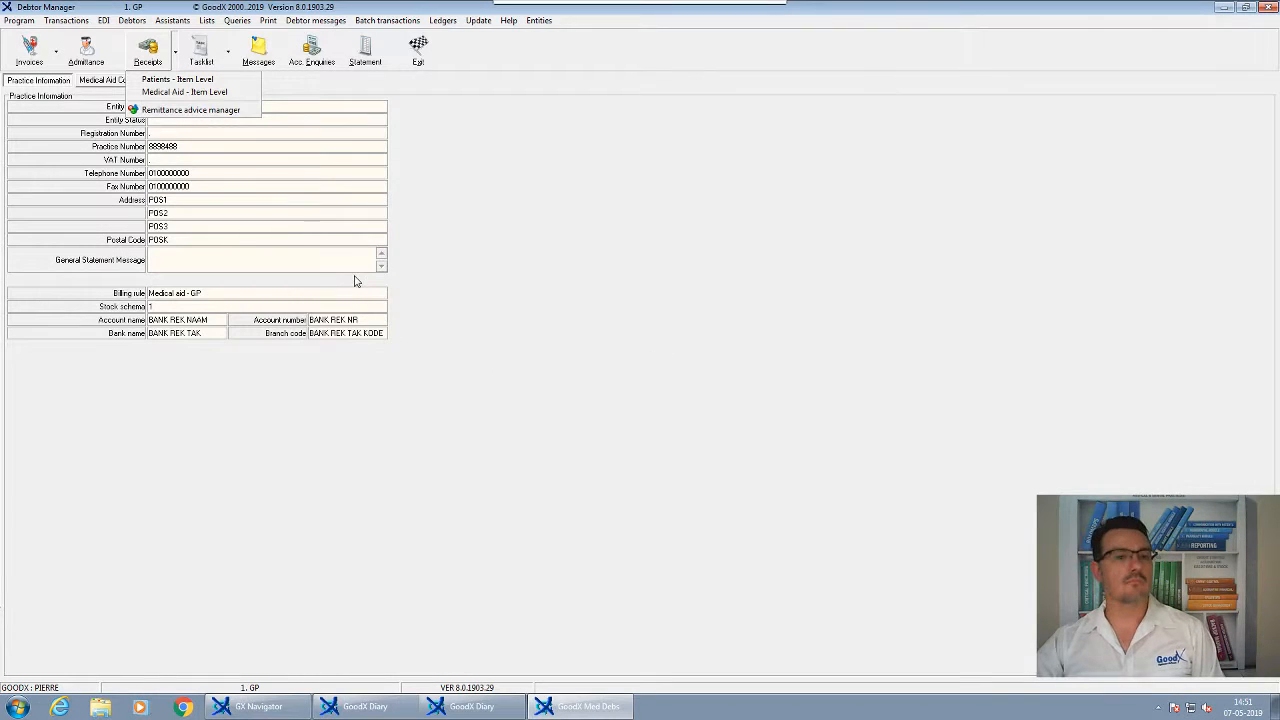
left_click(337, 634)
left_click(258, 706)
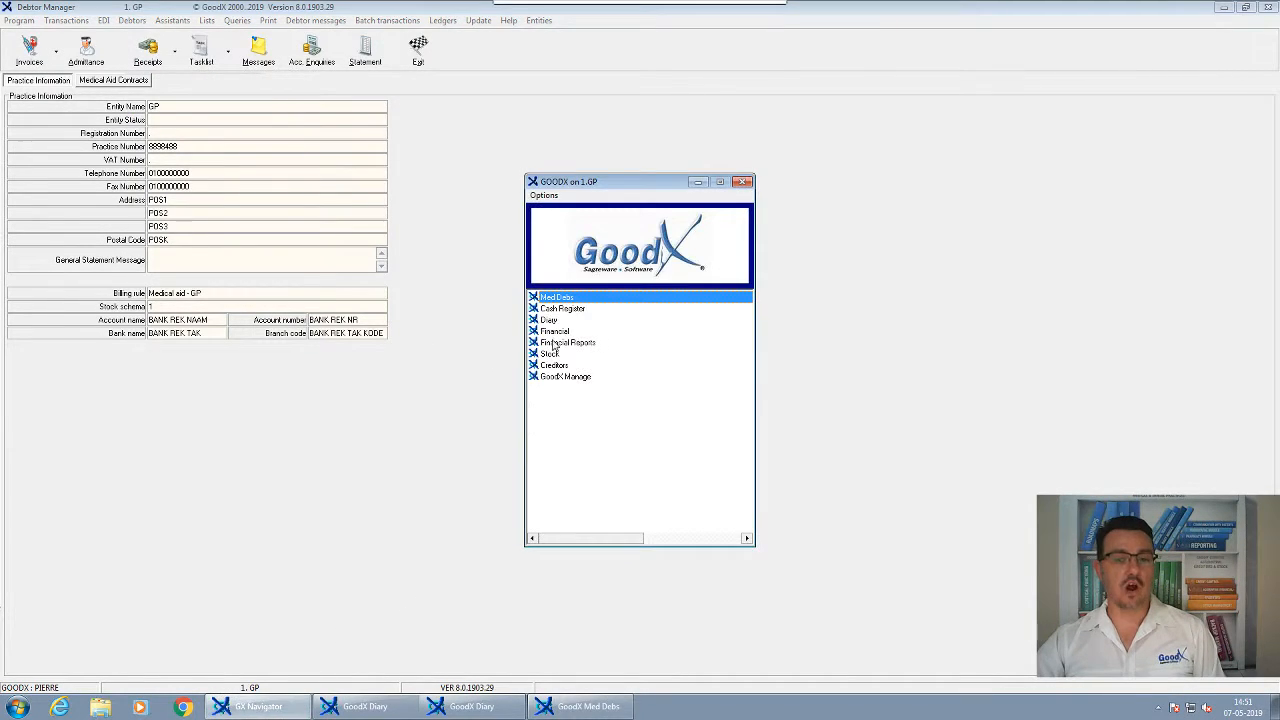
left_click(562, 310)
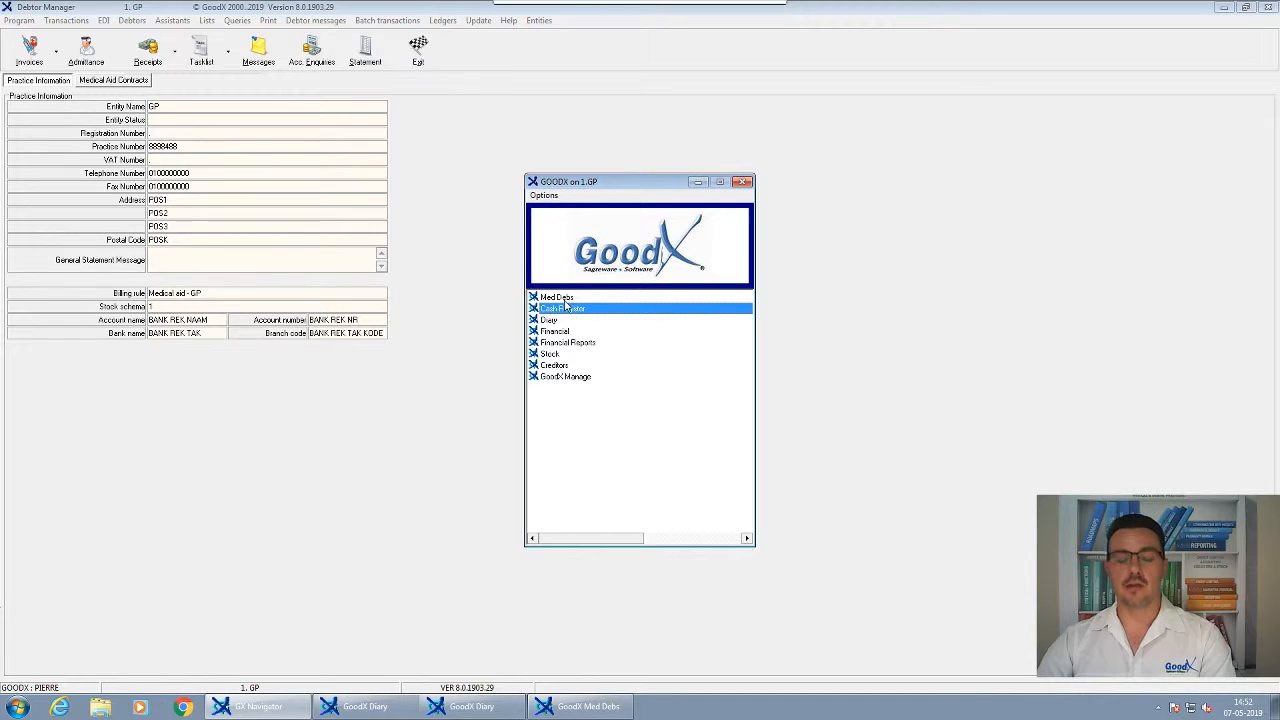
Point out the Med Debs and Cash Register modules, then return to the Receipting course page
left_click(563, 301)
left_click(566, 310)
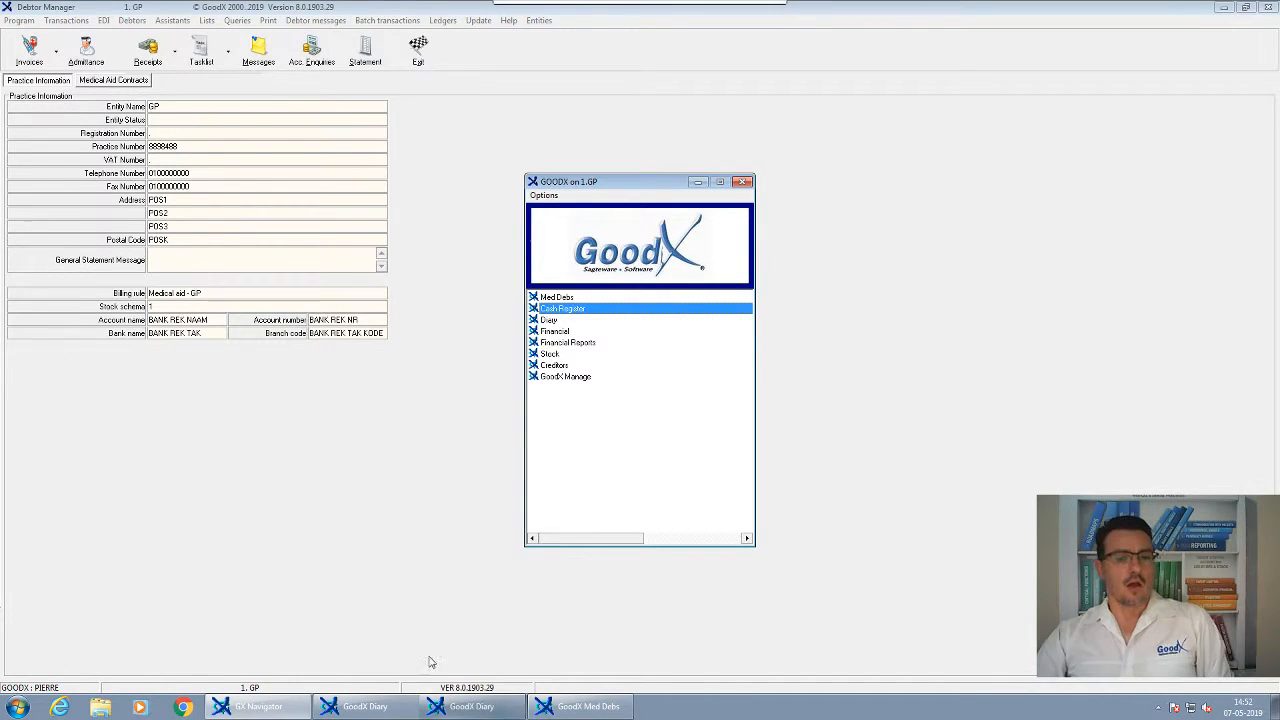
left_click(748, 17)
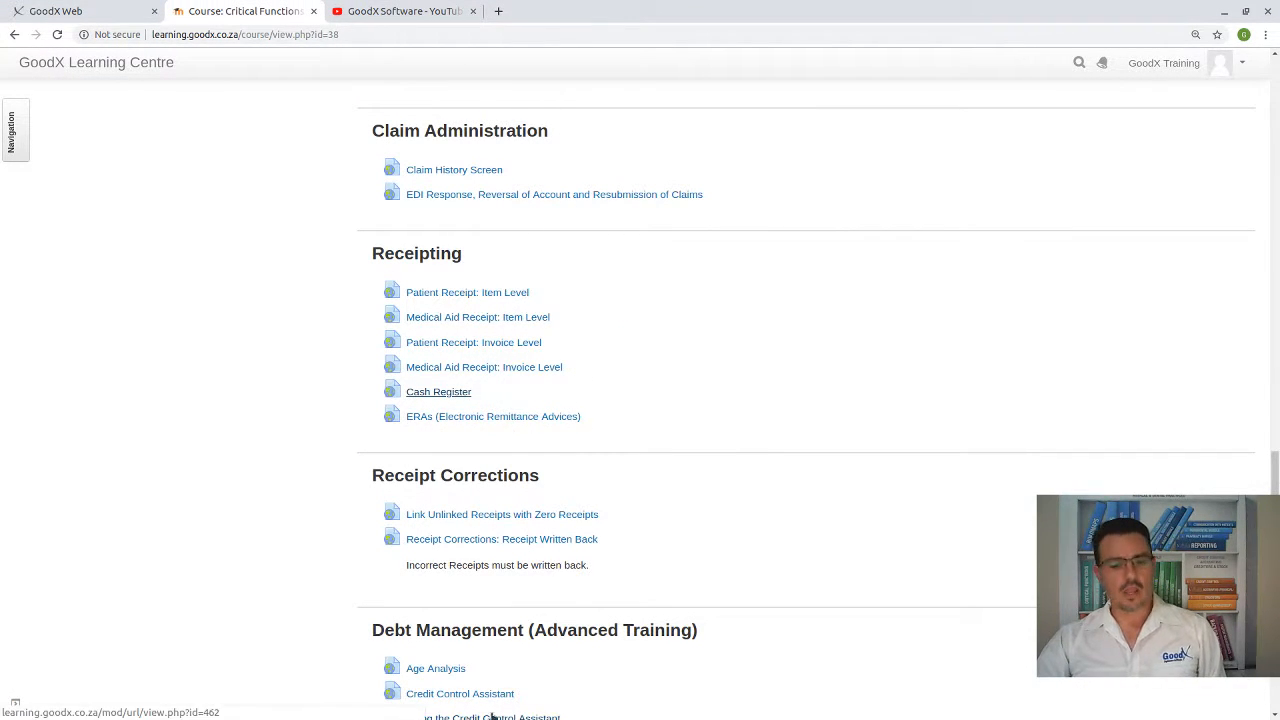
Open the GoodX Switch ERAs lesson full screen, highlight 'ERAs', then return to Debtor Manager
left_click(458, 416)
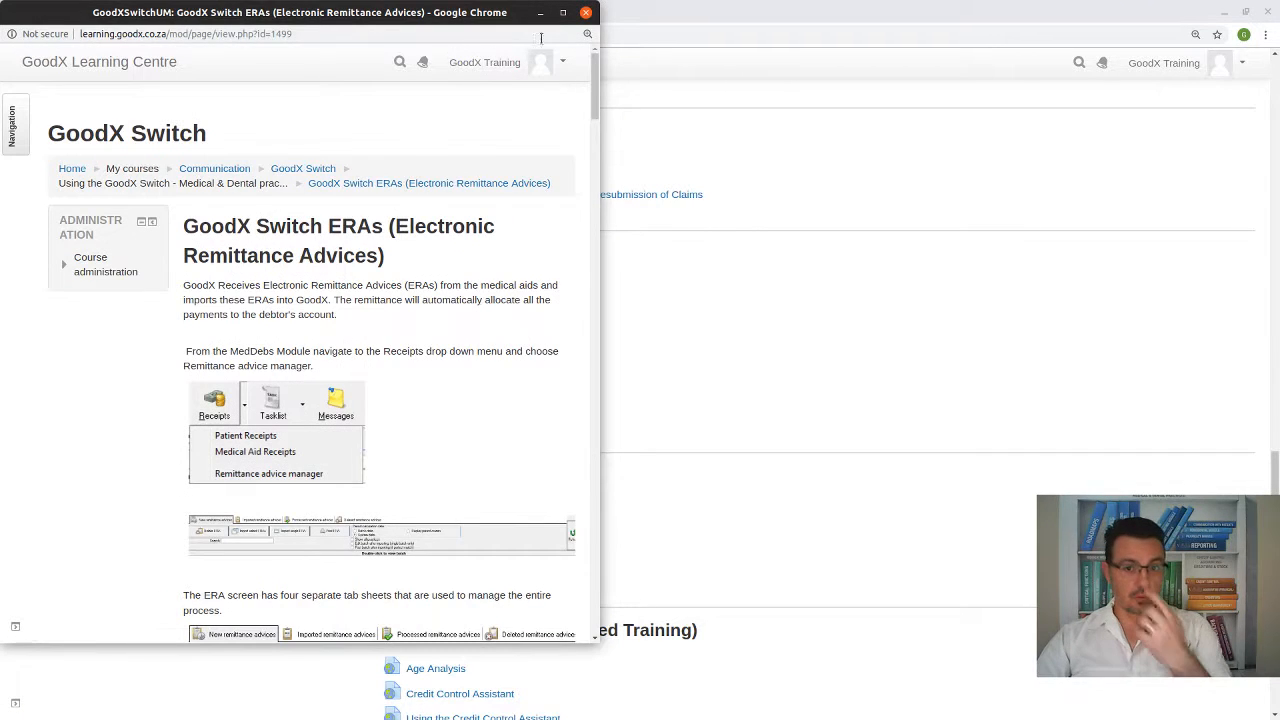
left_click(562, 12)
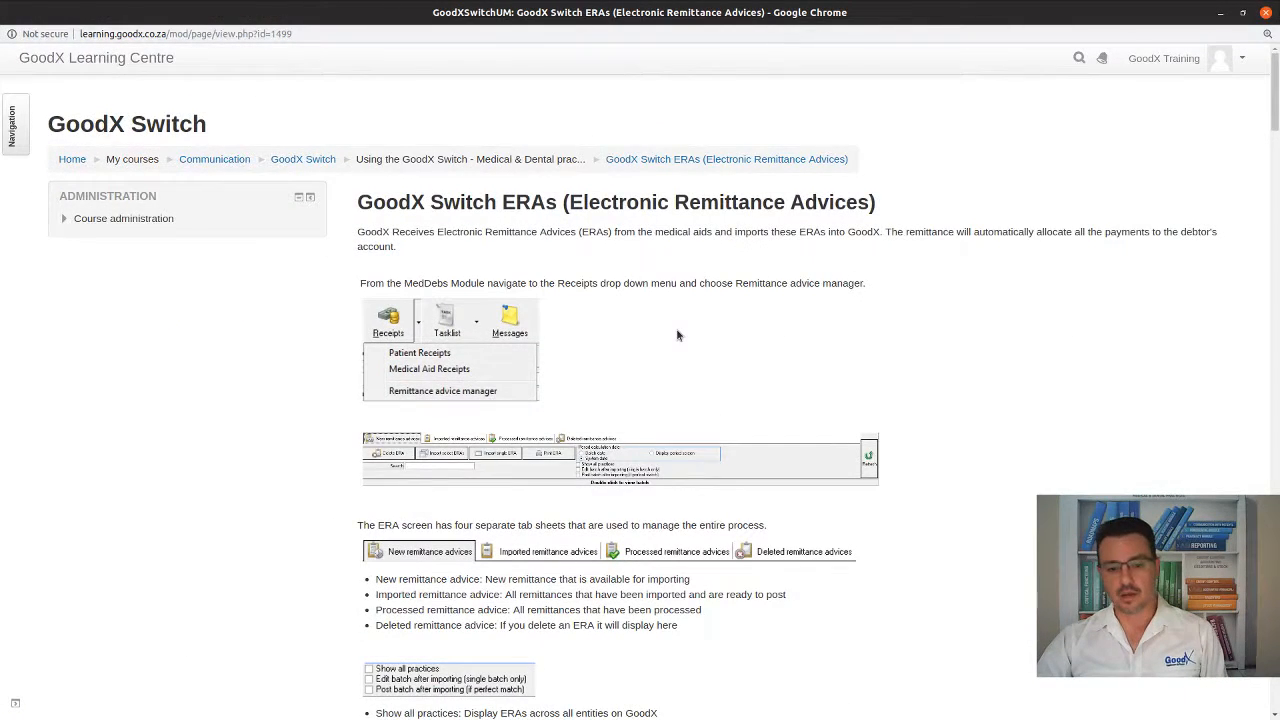
scroll(678, 335, "down", 1)
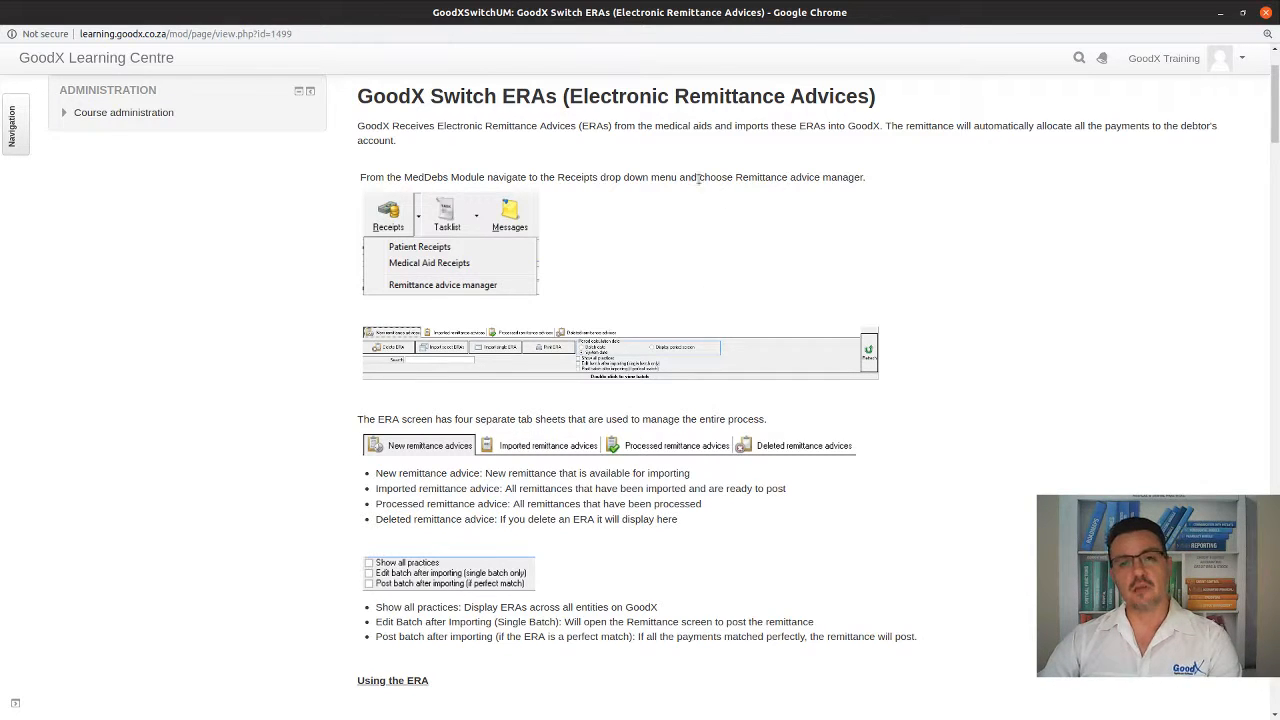
double_click(597, 127)
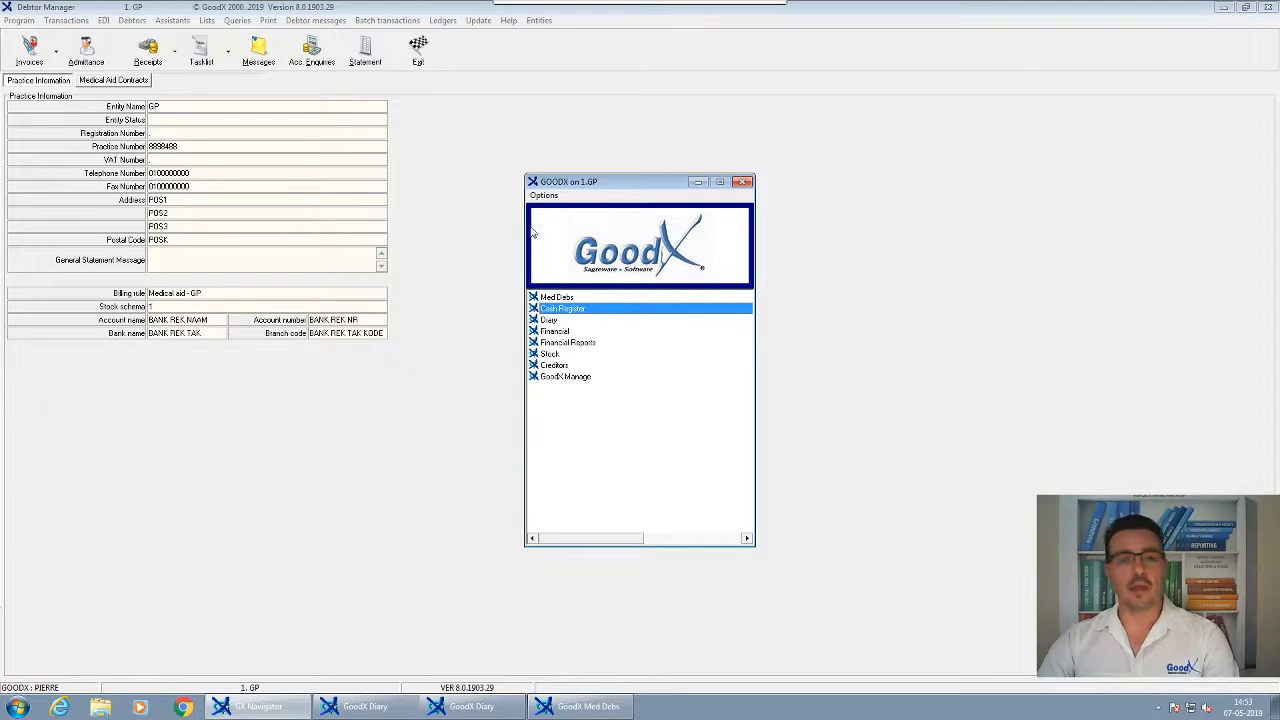
key("Return")
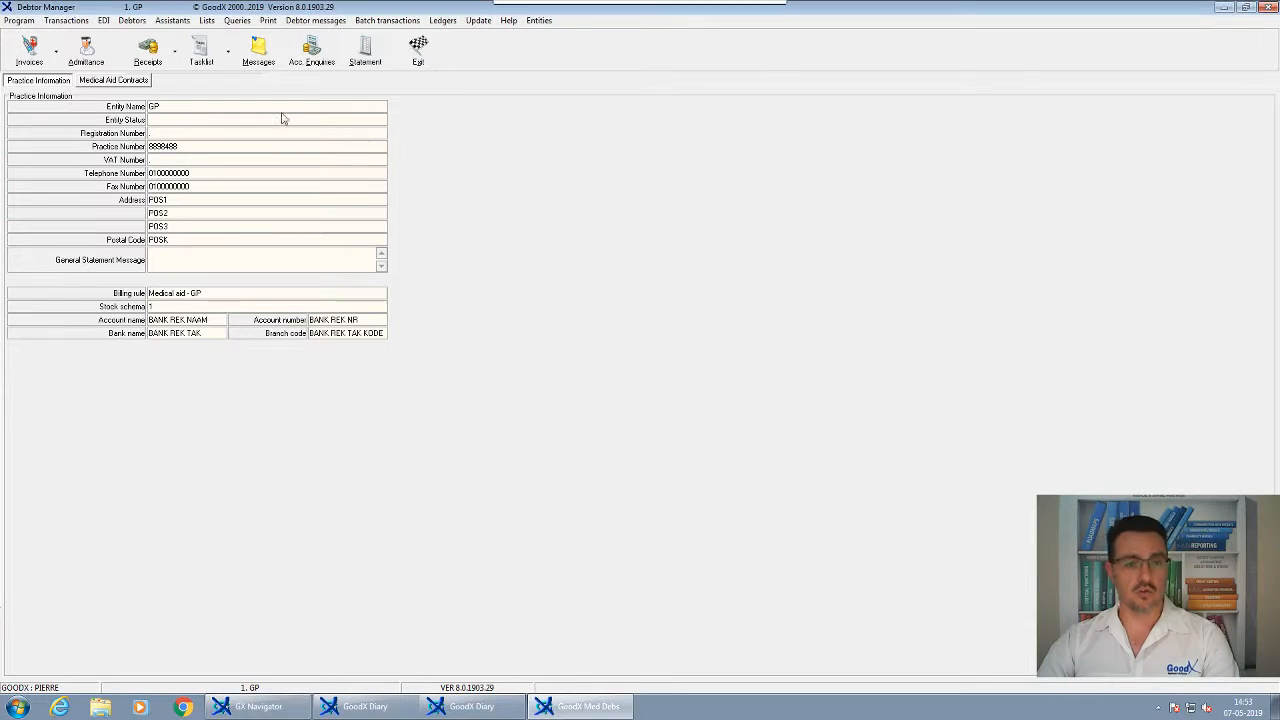
Open the Remittance advice manager, check for available ERAs, dismiss the connection error and view imported remittances
left_click(148, 48)
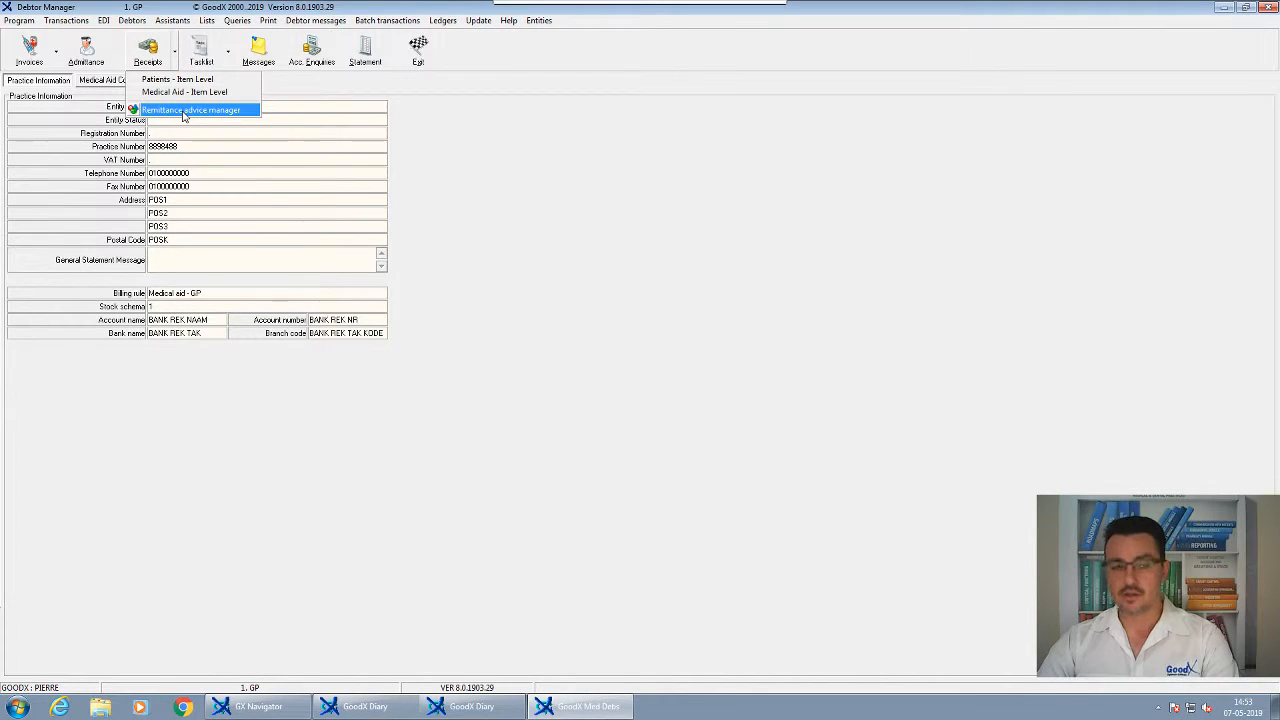
left_click(183, 117)
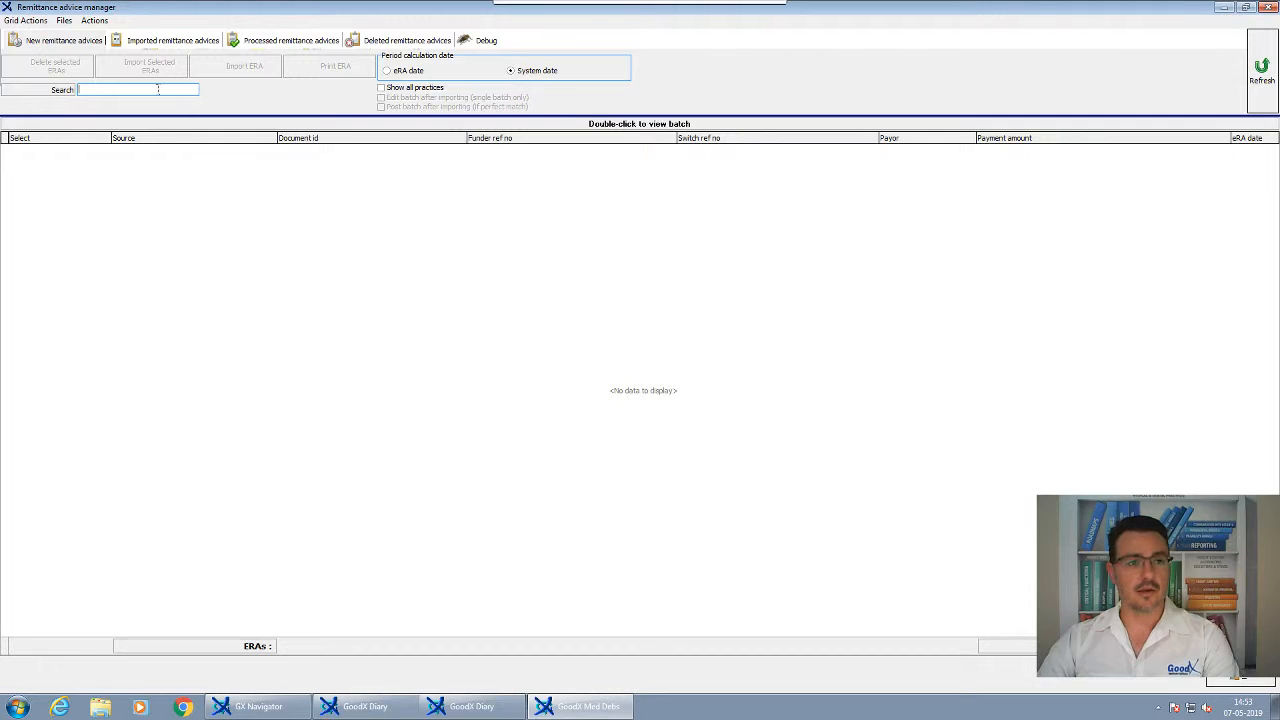
left_click(96, 22)
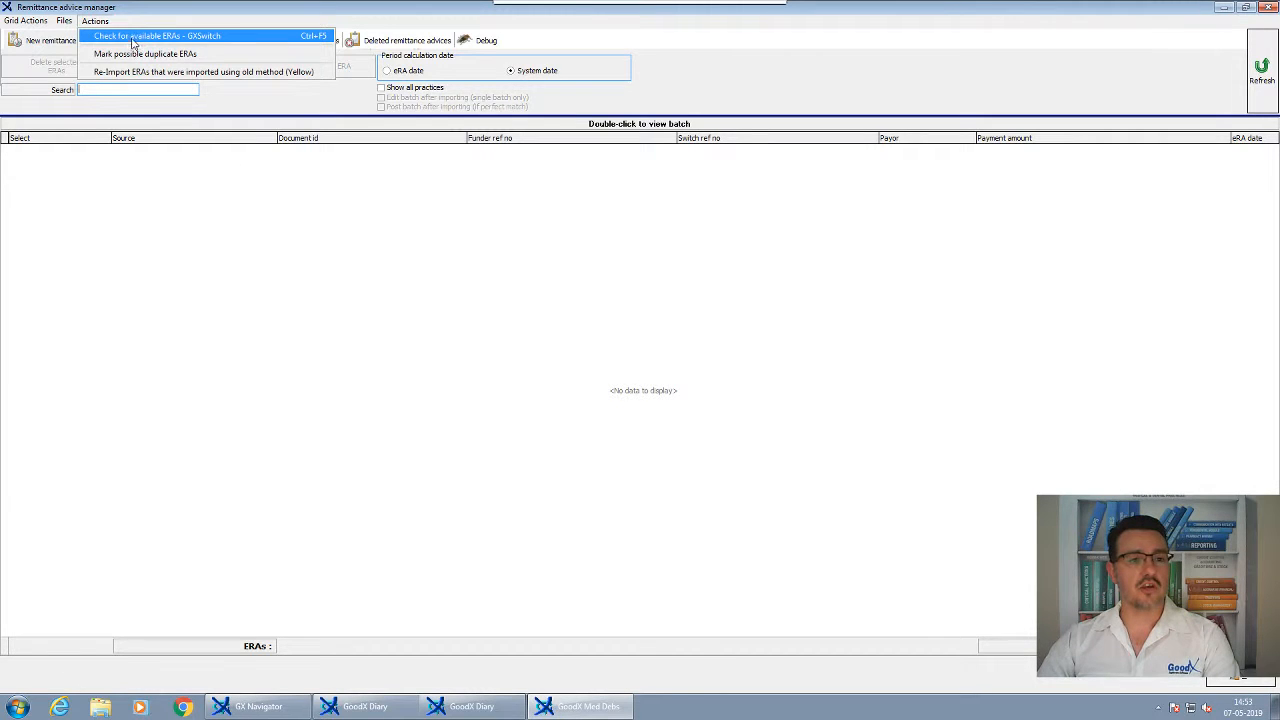
left_click(133, 37)
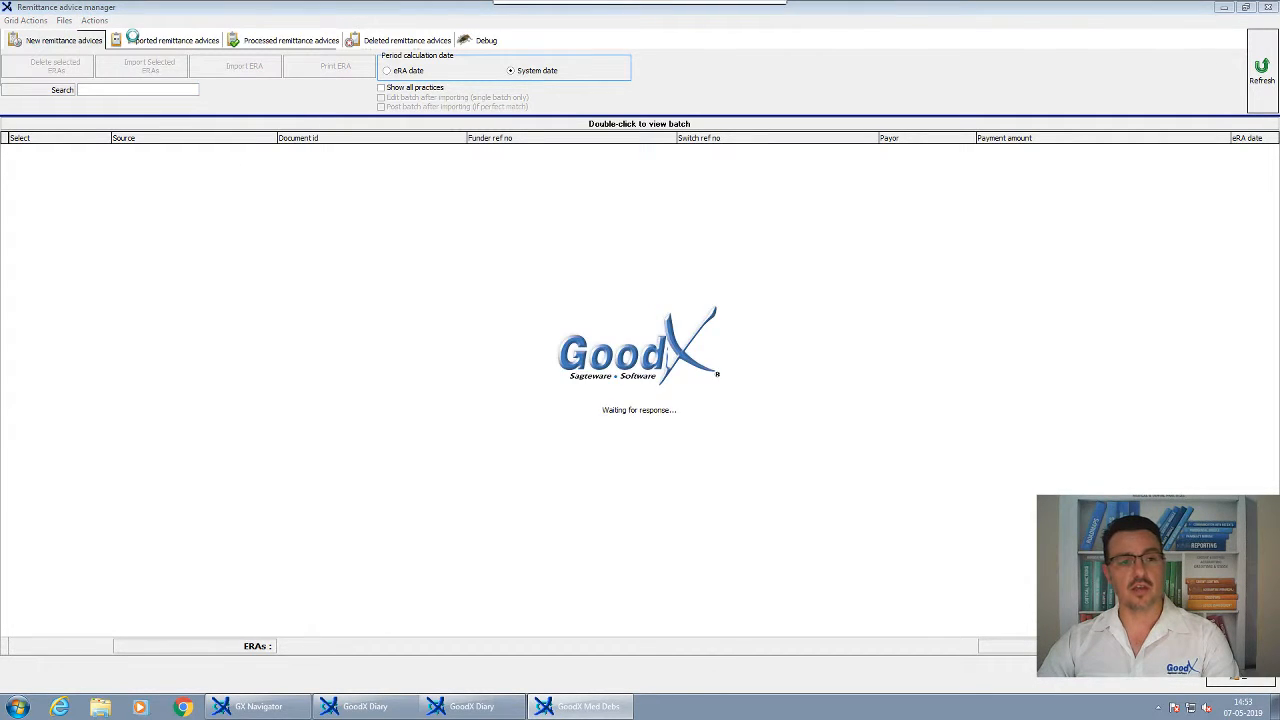
left_click(635, 405)
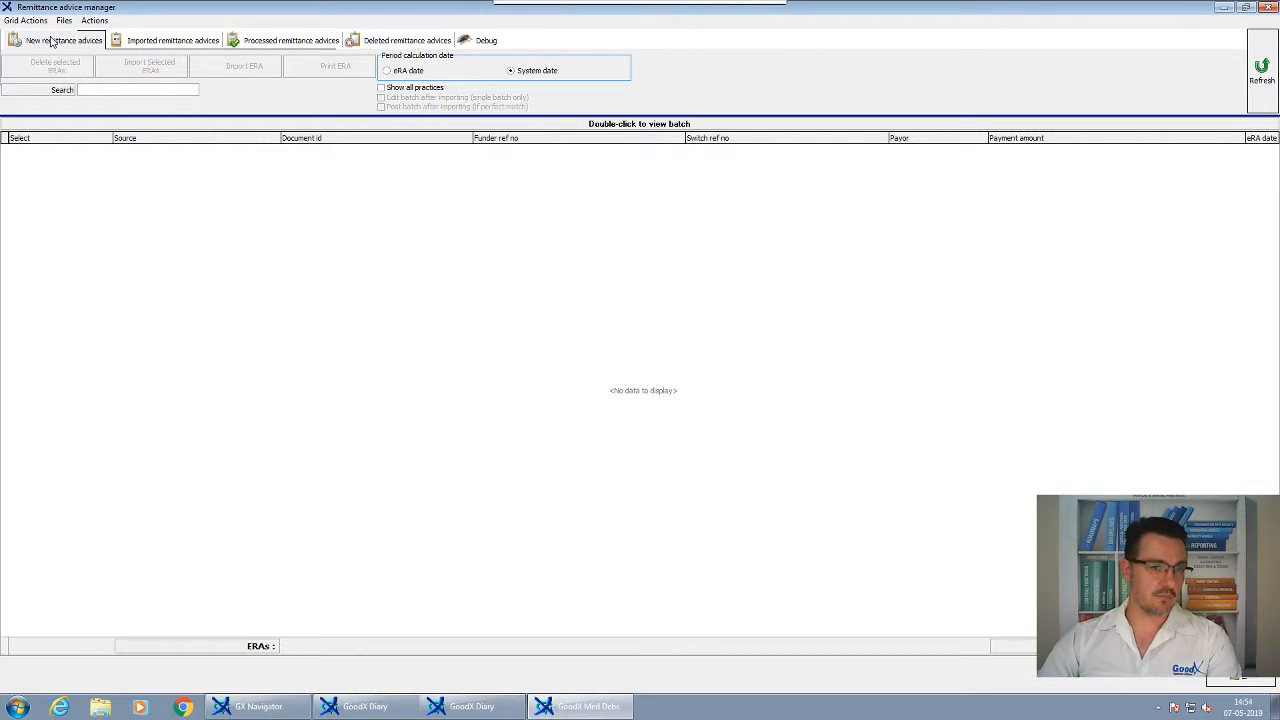
left_click(151, 42)
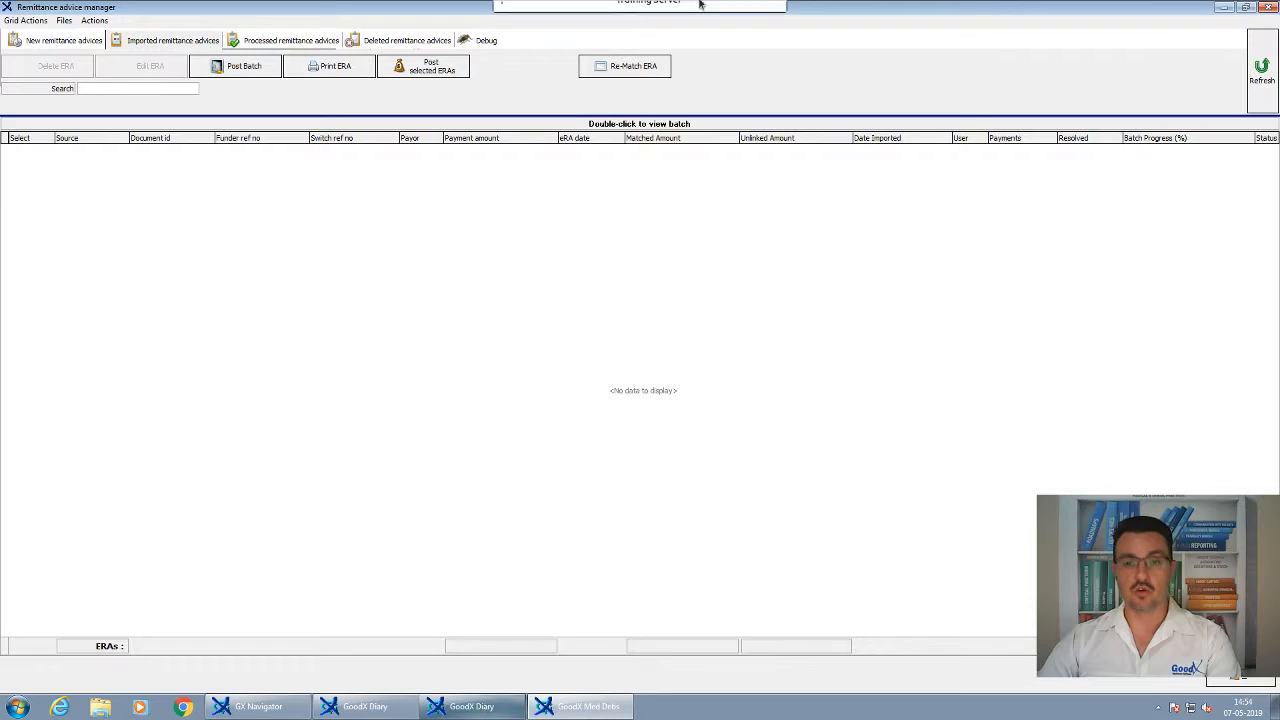
left_click(751, 15)
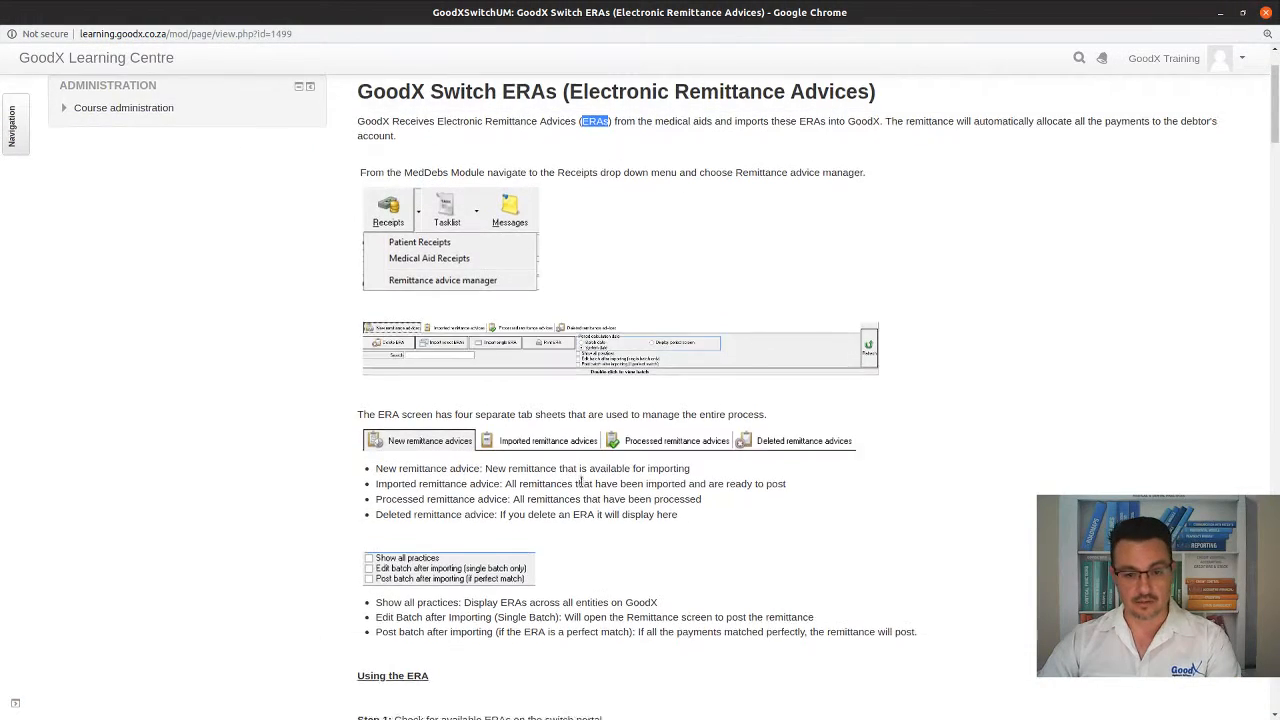
Scroll through the help page's Steps 1–7 and the manual intervention section on ERA importing and re-allocation
scroll(583, 486, "down", 2)
scroll(583, 486, "down", 5)
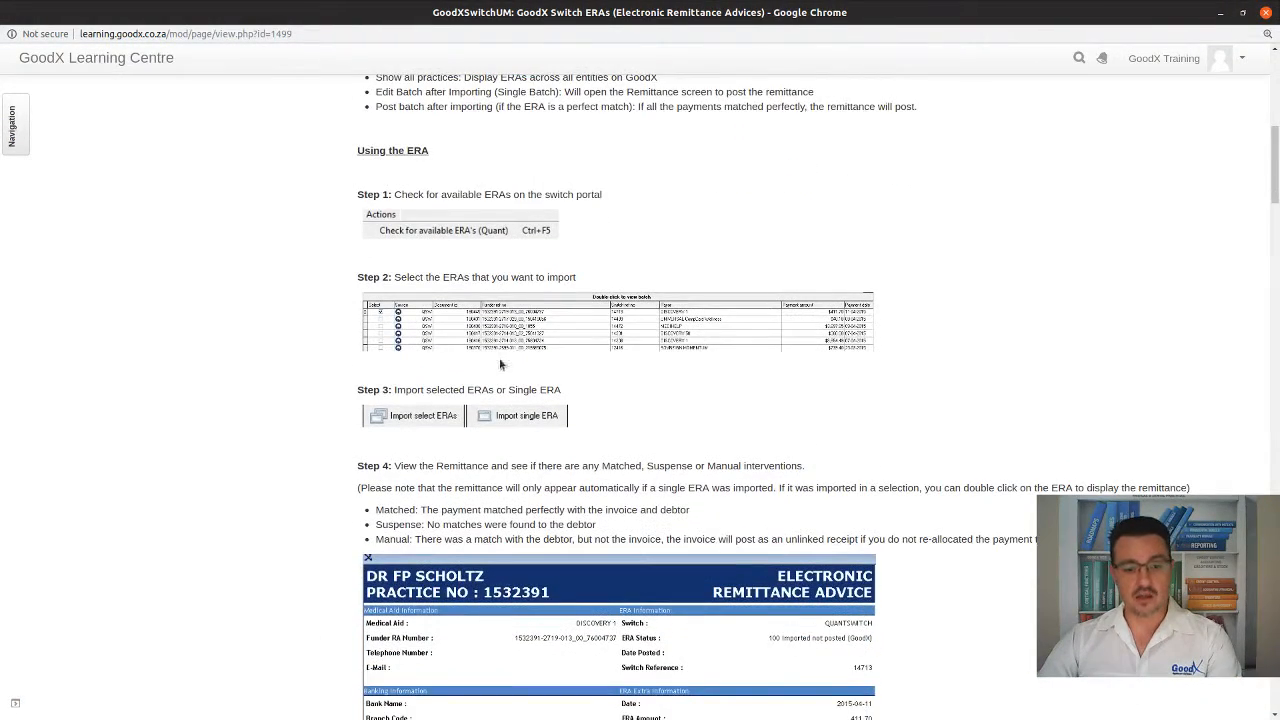
scroll(531, 457, "down", 5)
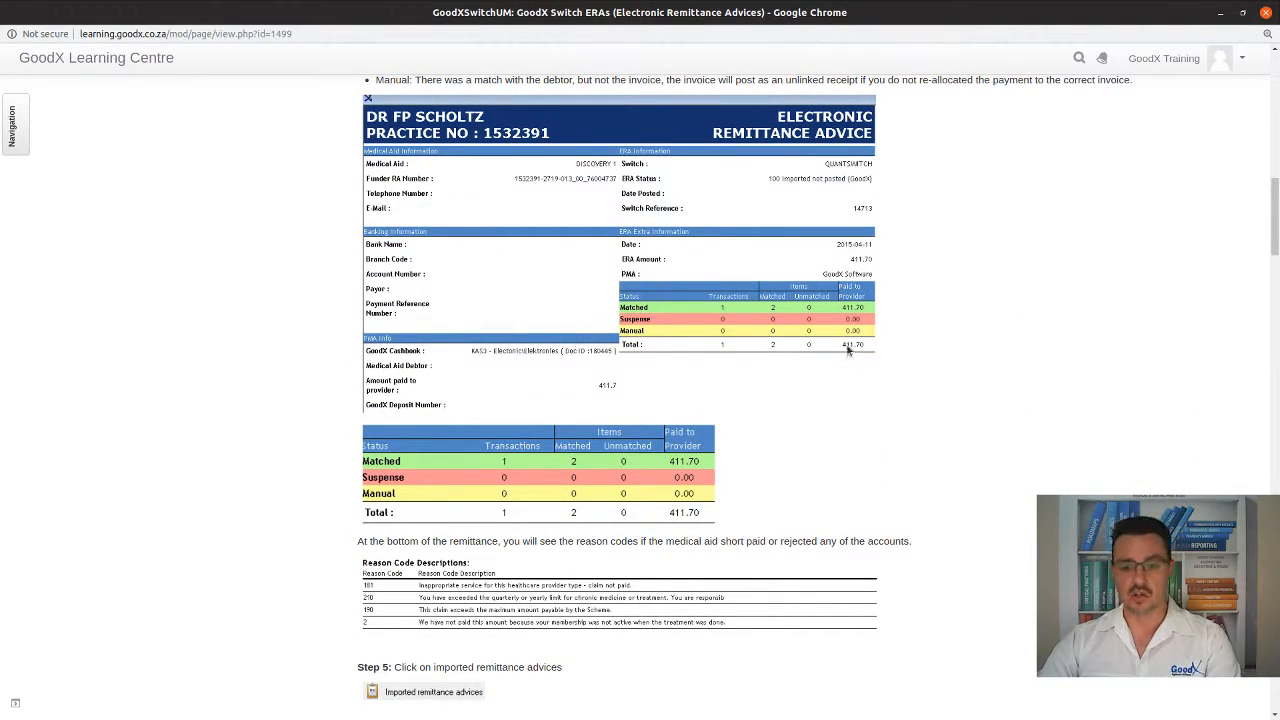
scroll(708, 517, "down", 1)
scroll(708, 517, "down", 8)
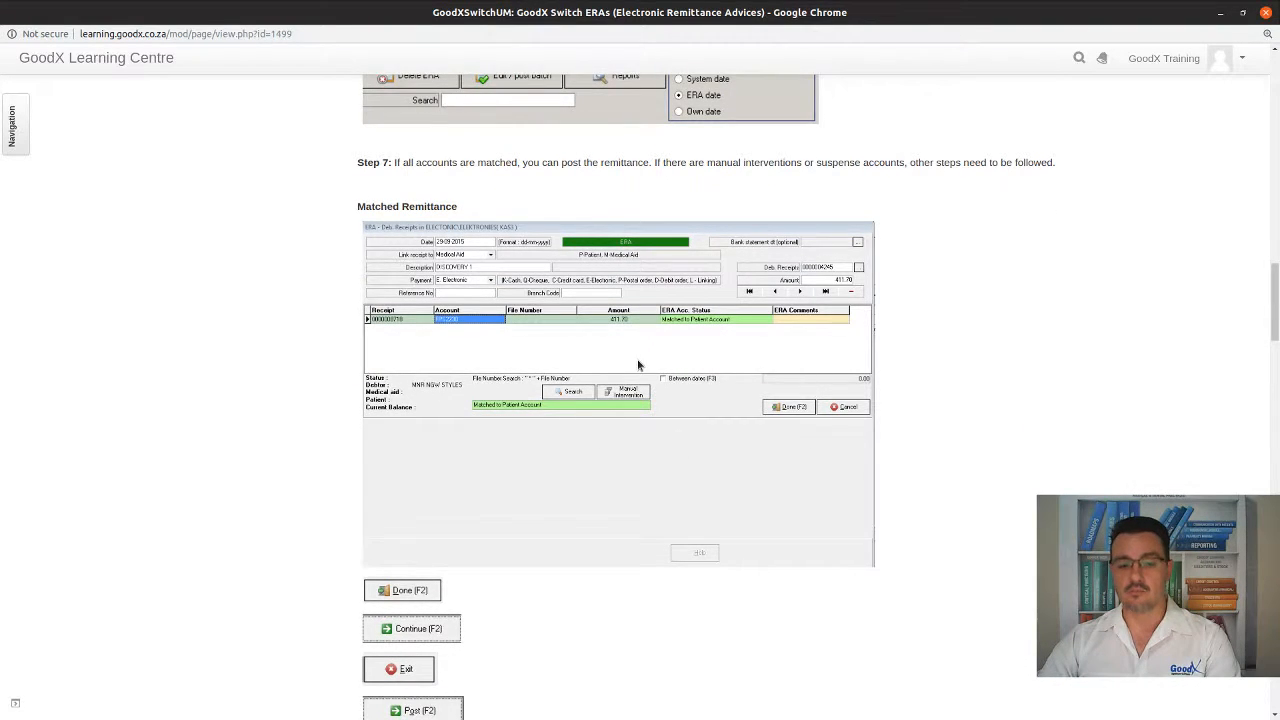
scroll(637, 363, "down", 5)
scroll(639, 365, "down", 3)
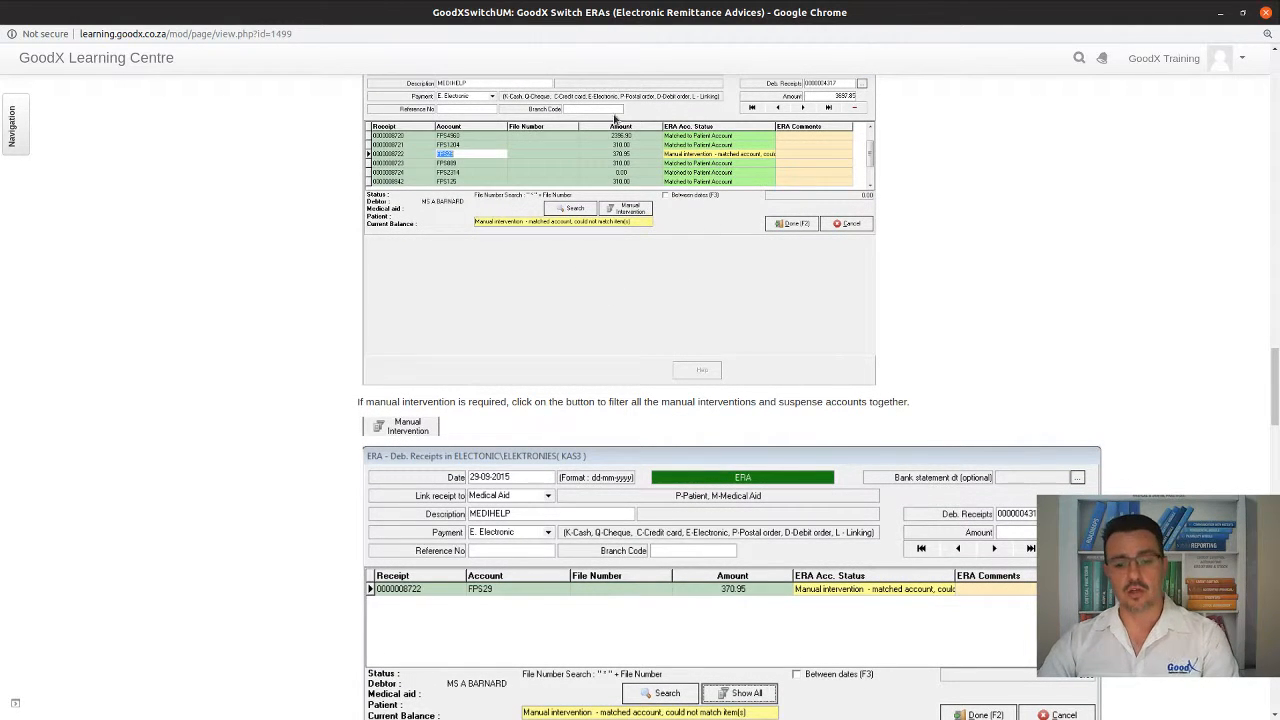
scroll(678, 334, "down", 2)
scroll(669, 332, "down", 2)
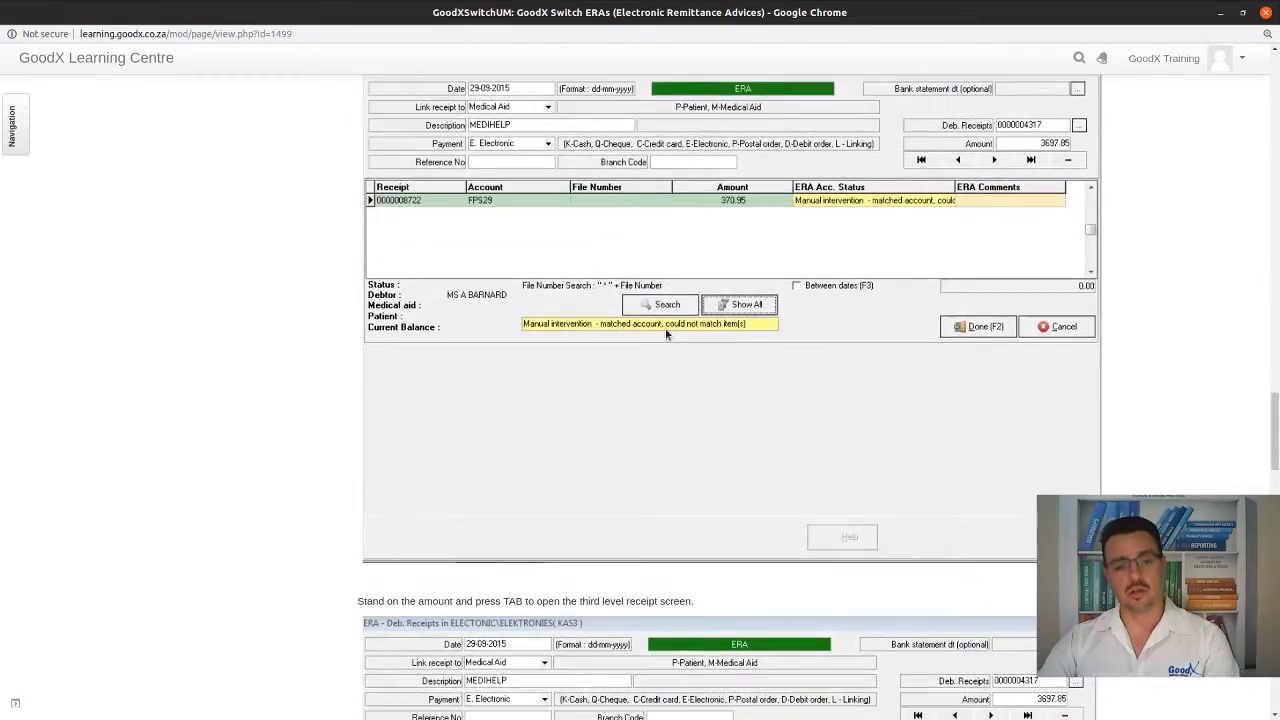
scroll(665, 328, "down", 2)
scroll(659, 347, "down", 5)
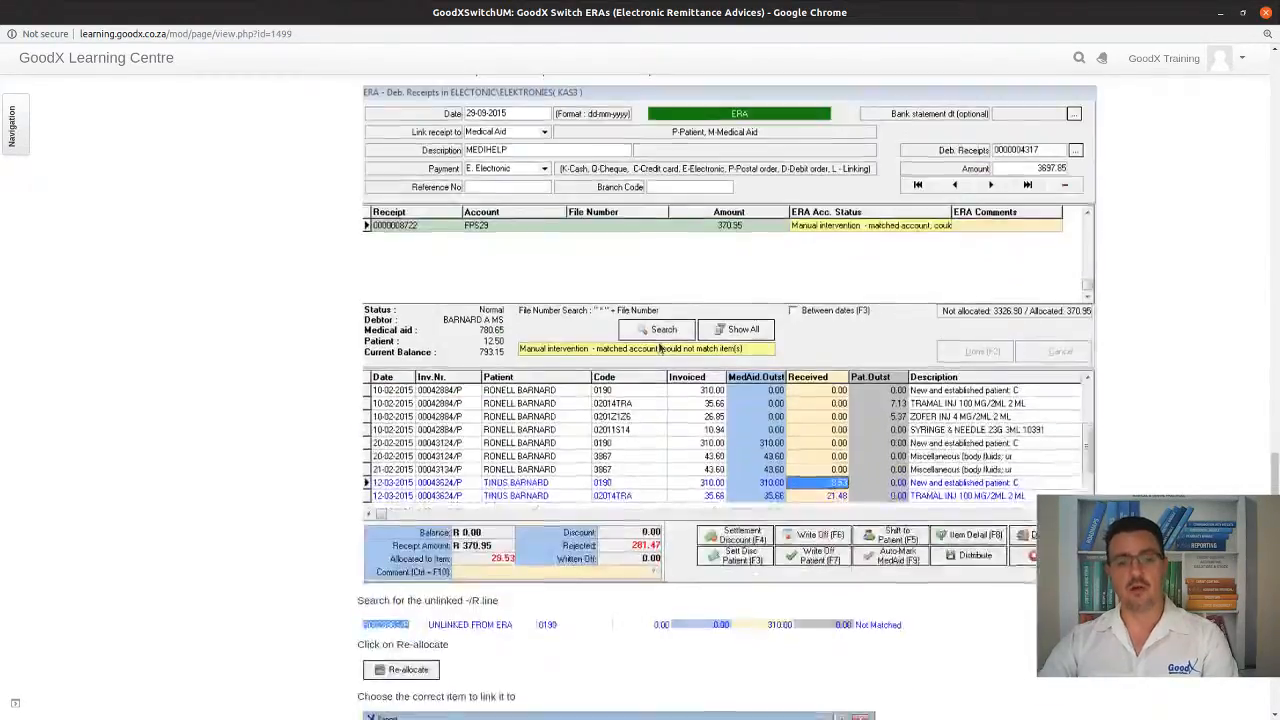
scroll(658, 351, "down", 3)
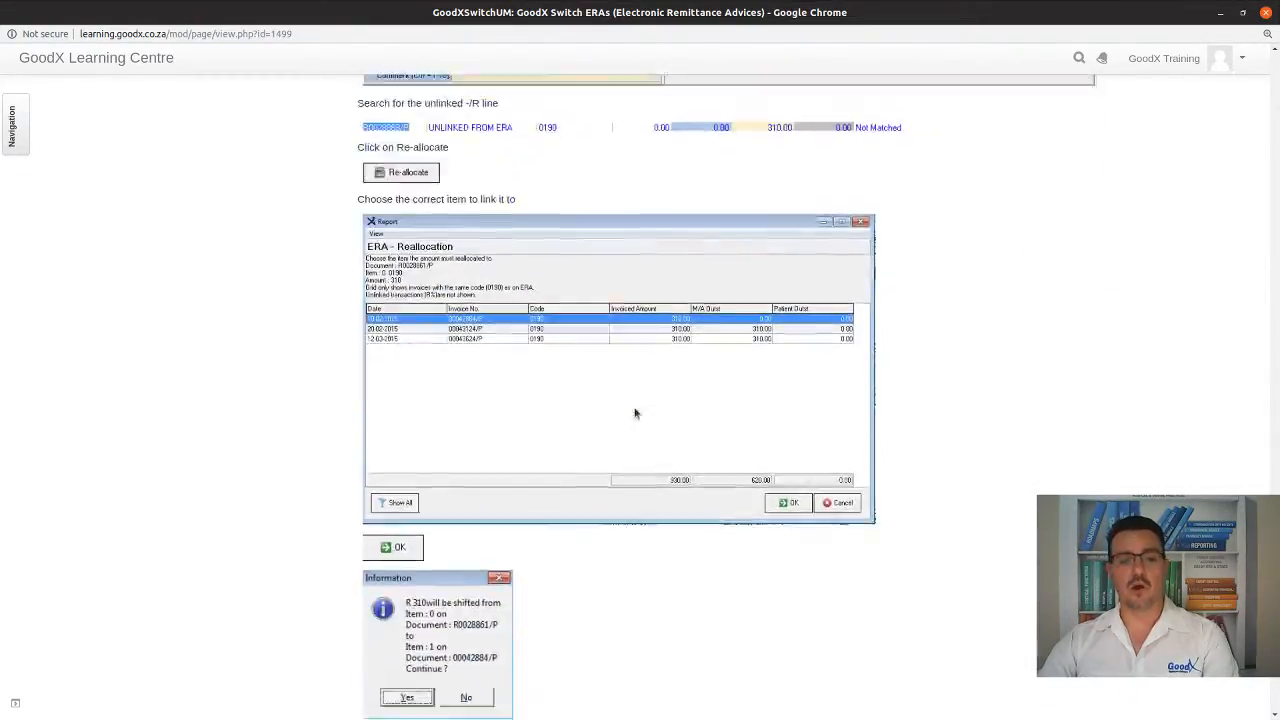
scroll(625, 616, "down", 3)
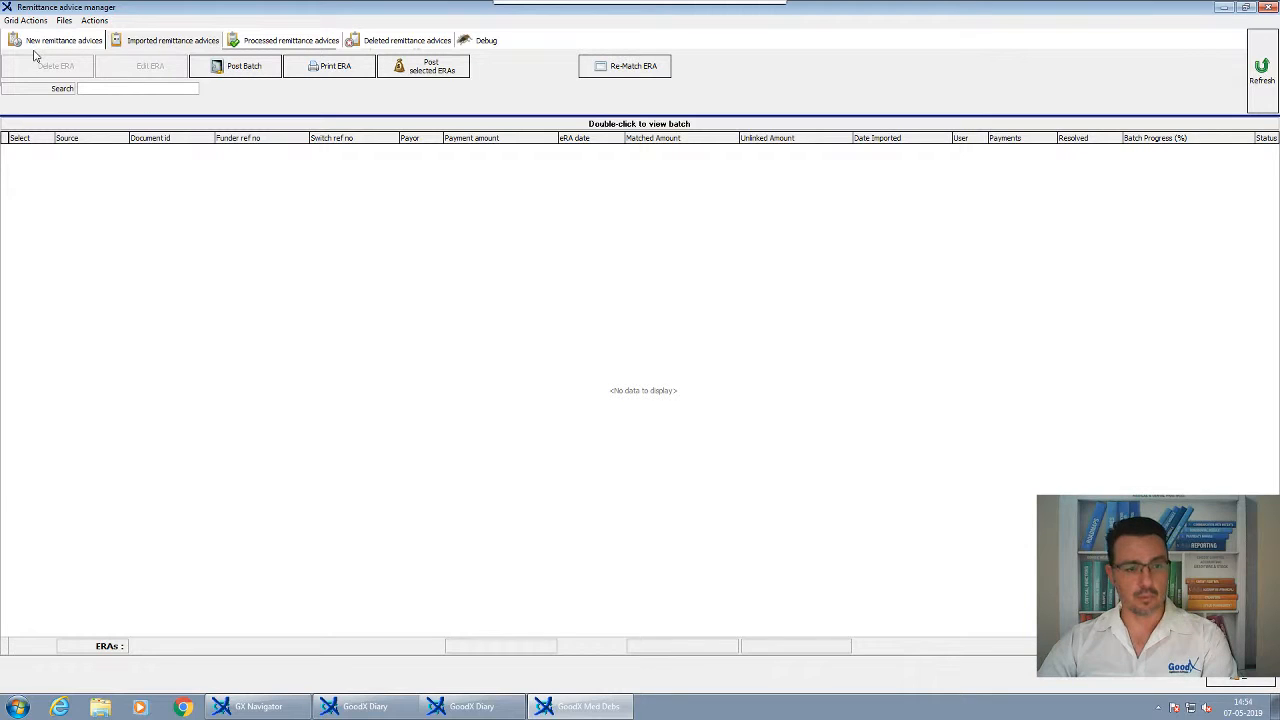
Show the Imported remittance advices list, try a search, then close the Remittance advice manager window
left_click(132, 38)
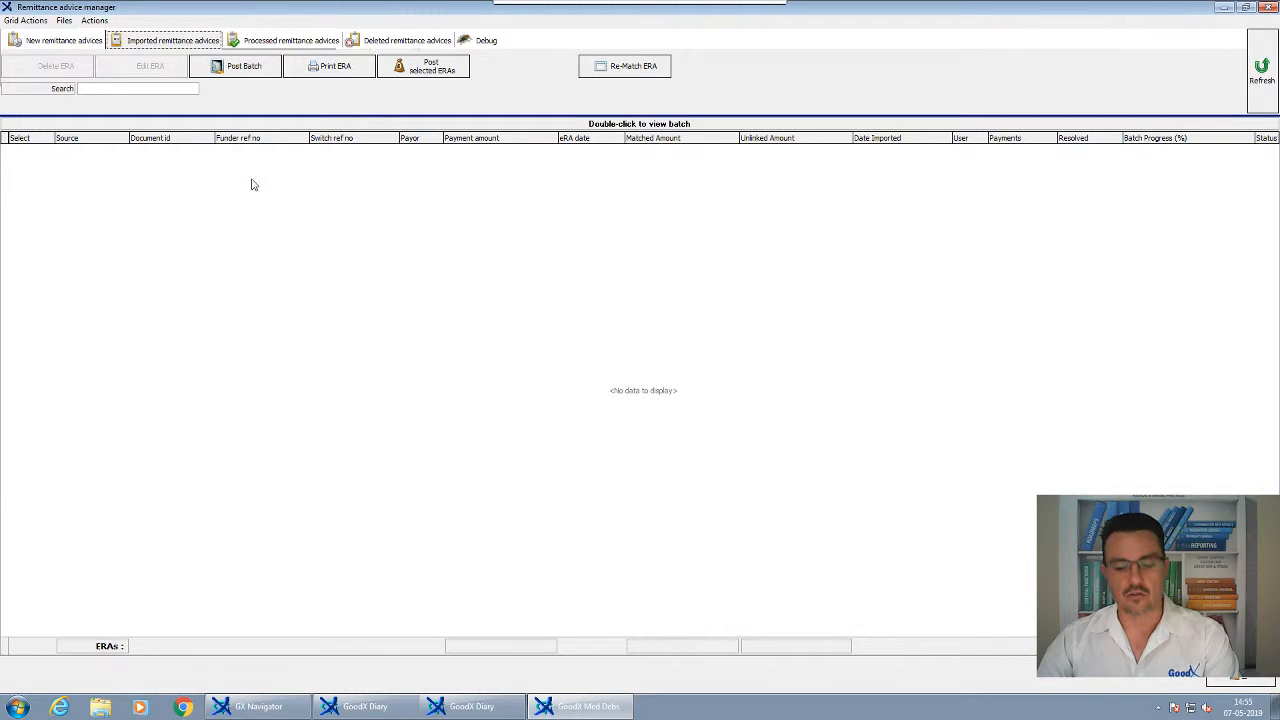
left_click(138, 88)
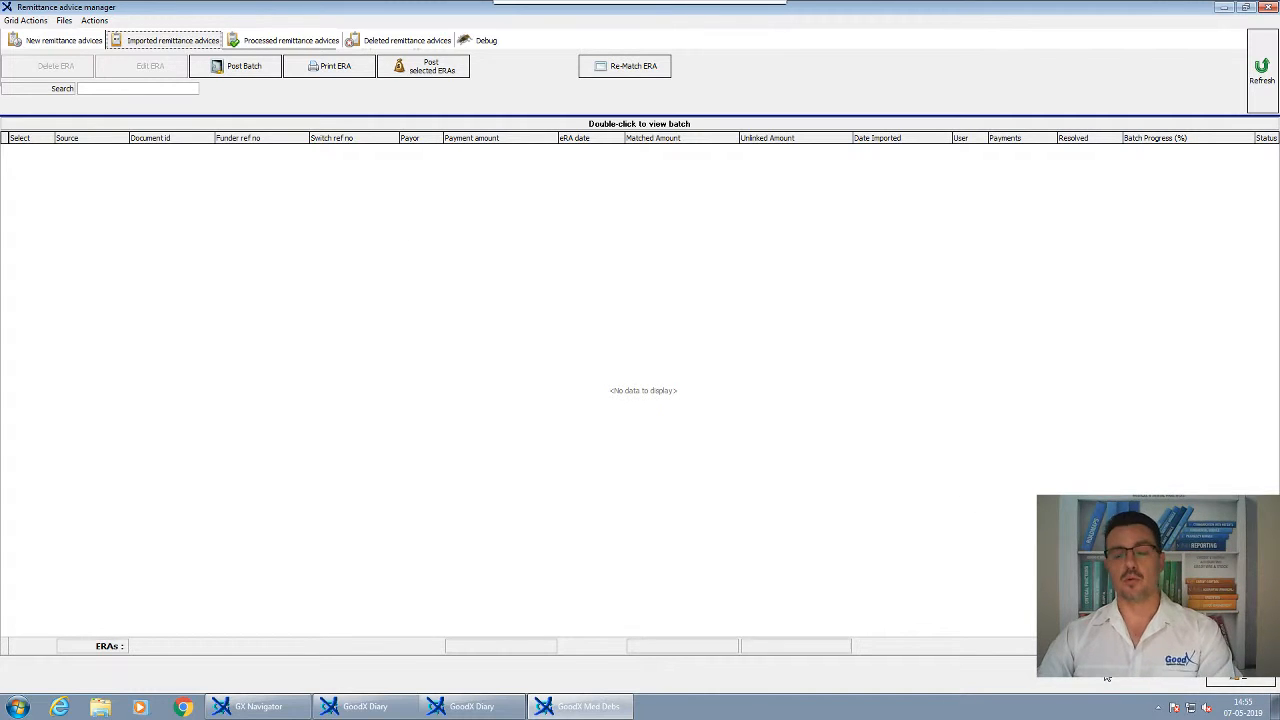
left_click(1241, 681)
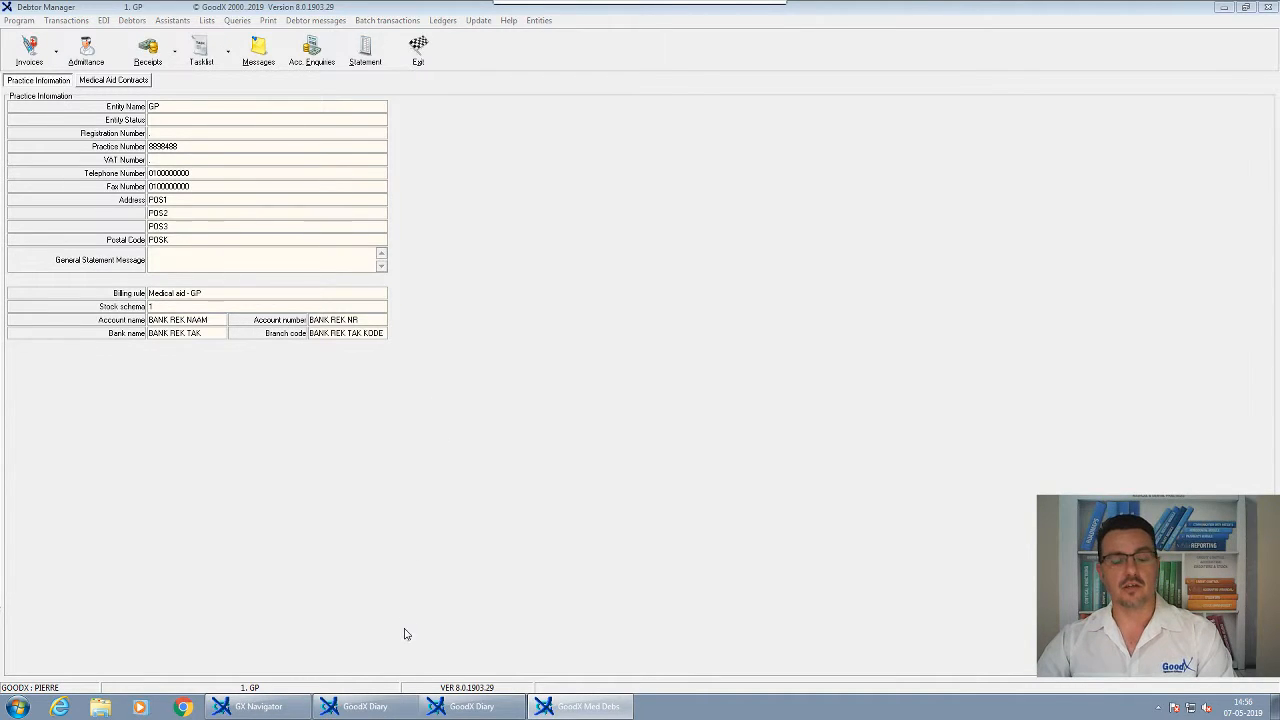
mouse_move(700, 4)
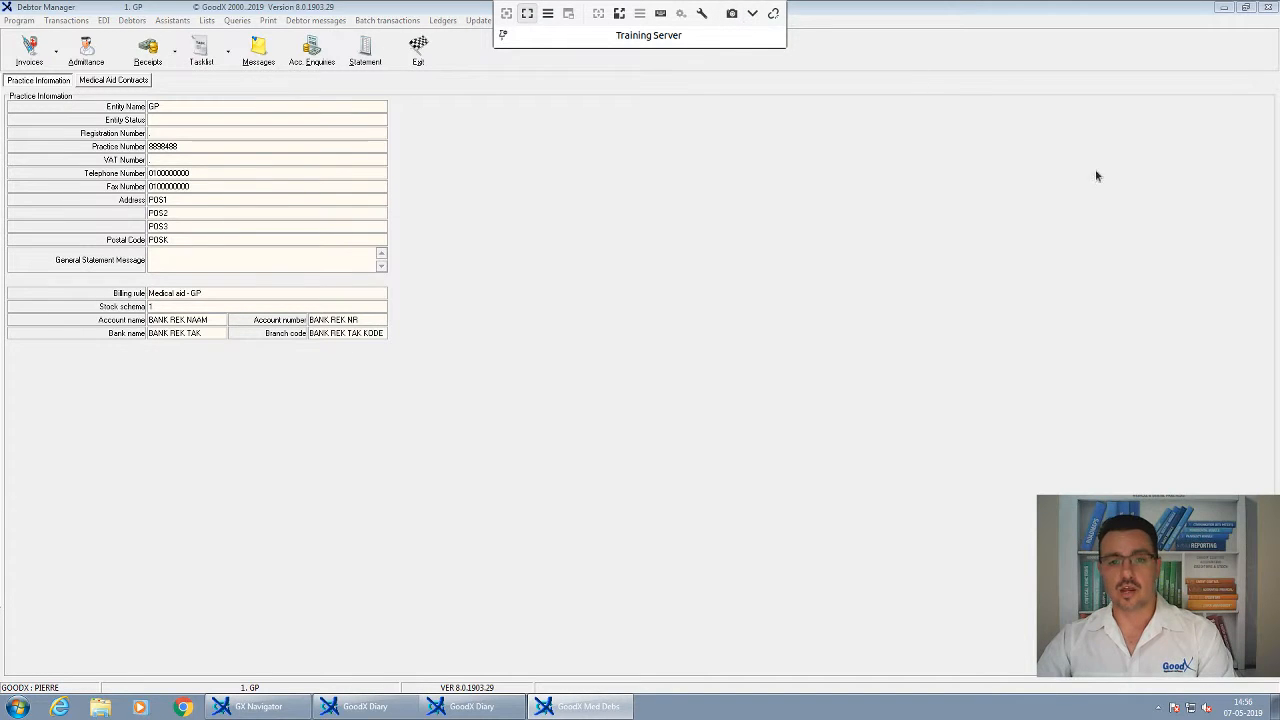
Close the ERA help page window and scroll the course page down to the Receipting lessons
left_click(754, 16)
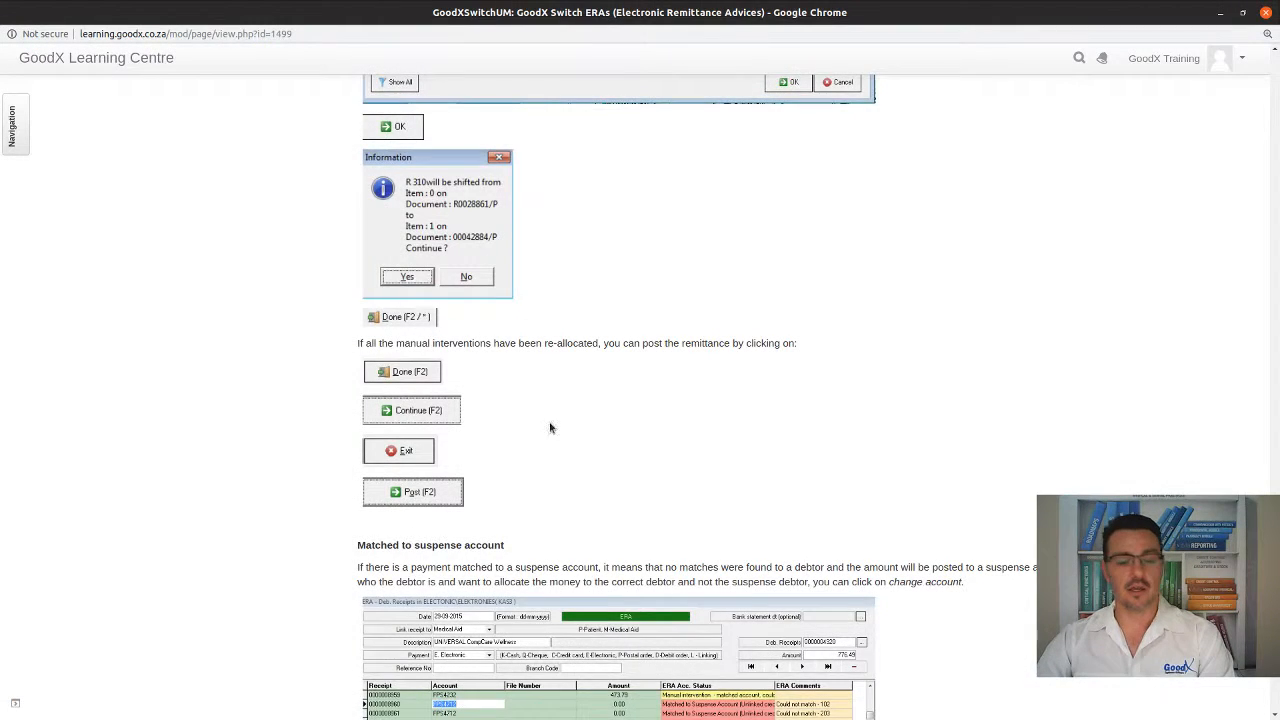
scroll(600, 470, "down", 10)
scroll(606, 476, "up", 15)
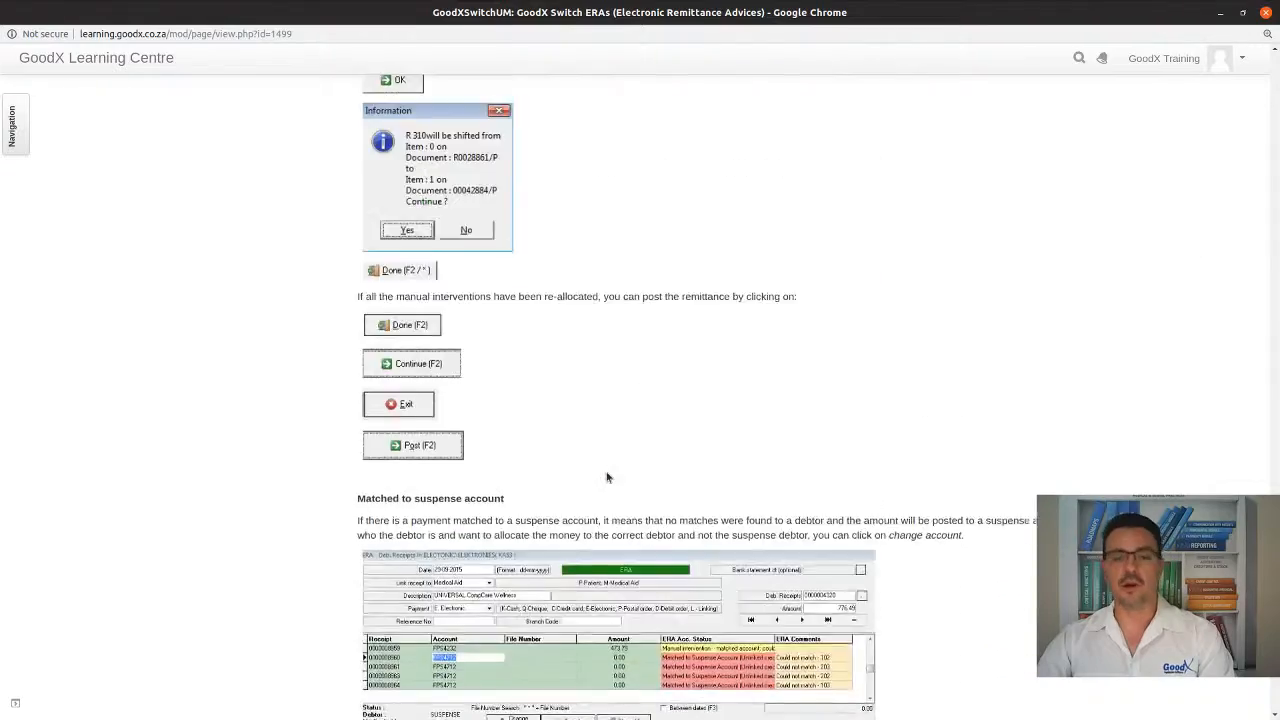
scroll(606, 476, "up", 3)
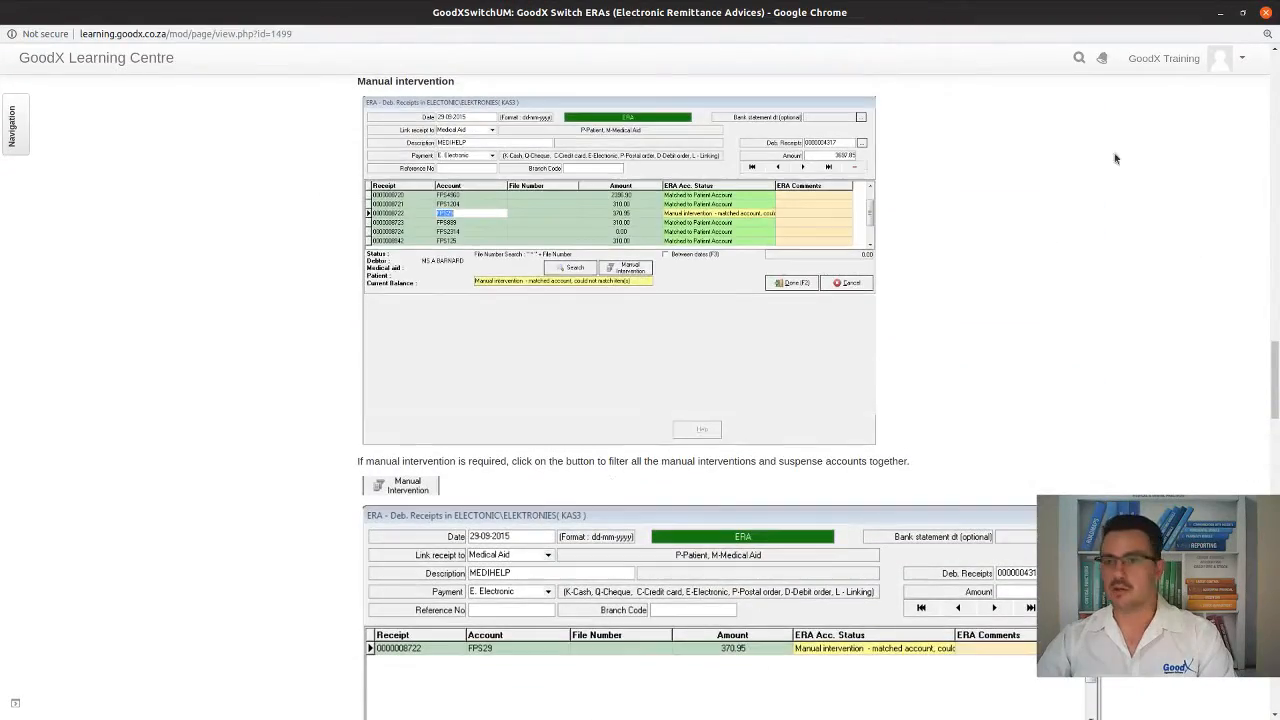
left_click(1266, 12)
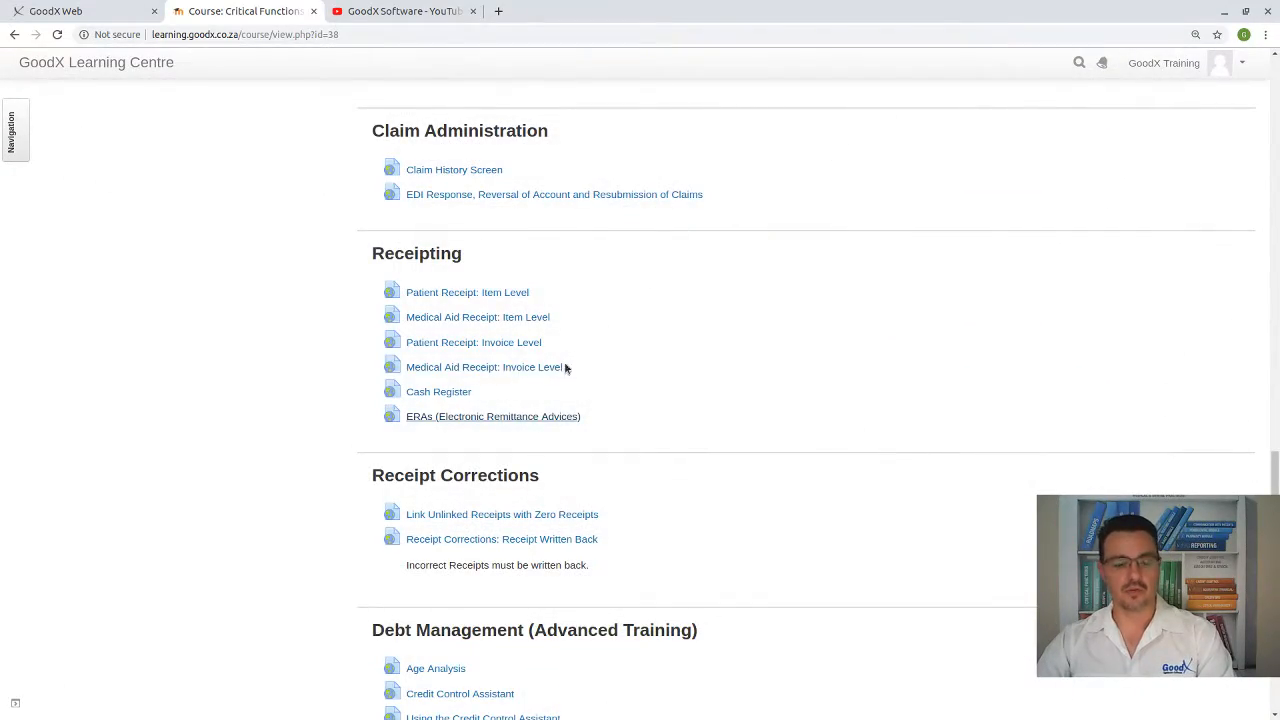
scroll(490, 472, "down", 1)
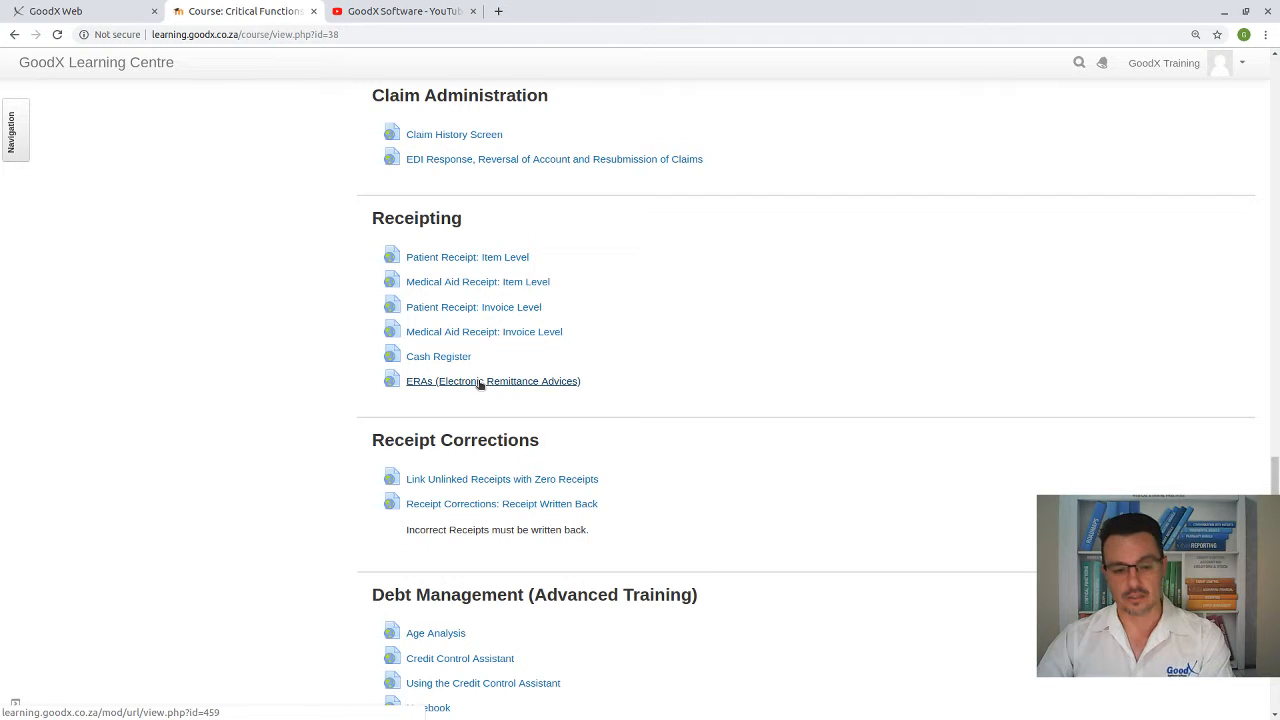
scroll(480, 385, "down", 2)
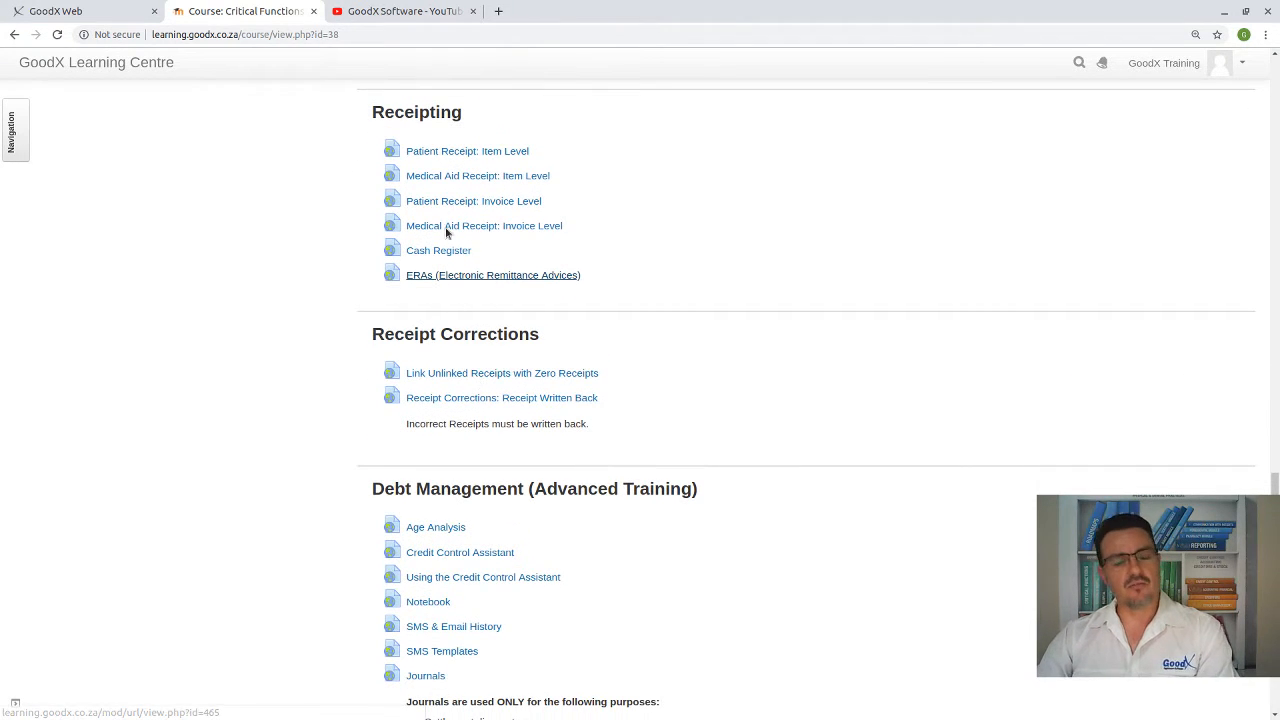